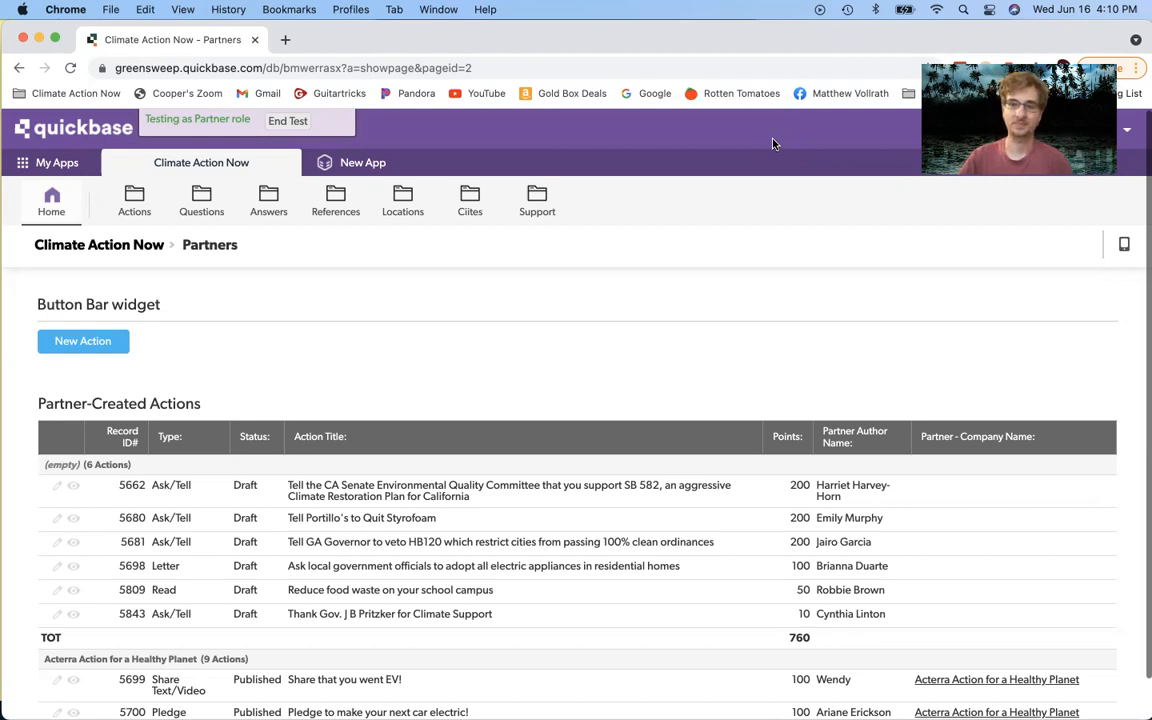
Step: Bring the QuickTime iPhone mirror with the CA Assembly Member drilling action to the front
{"action": "mouse_move", "coordinate": [1010, 700]}
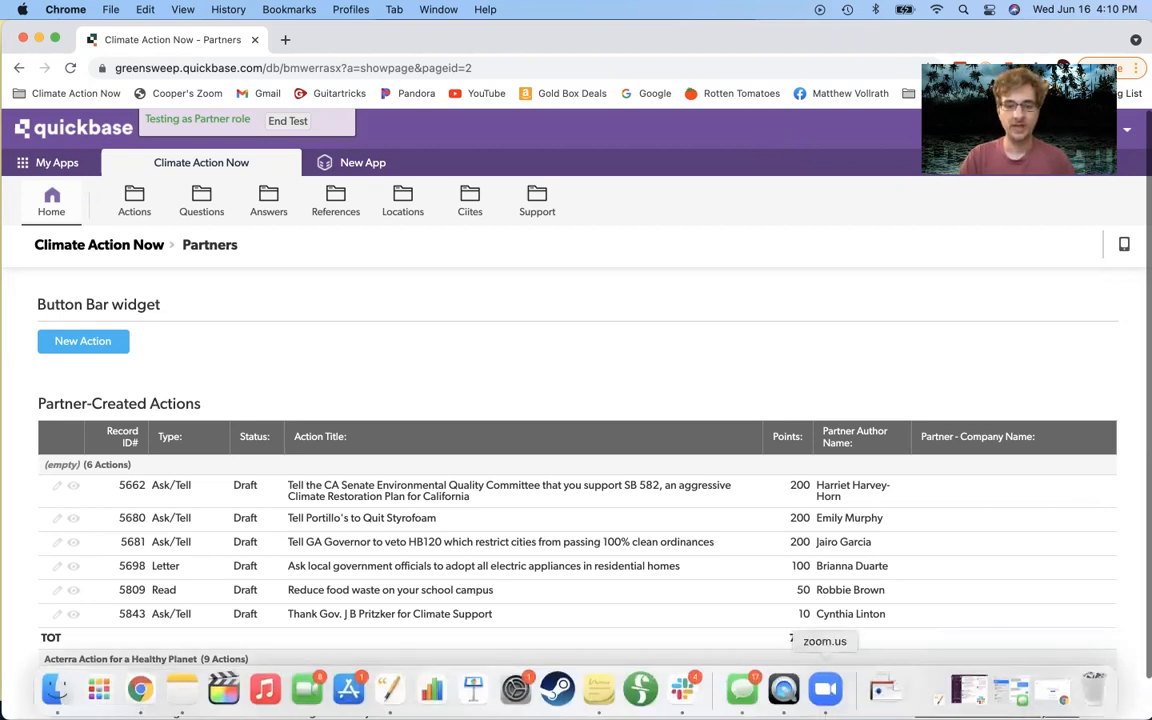
{"action": "left_click", "coordinate": [786, 690]}
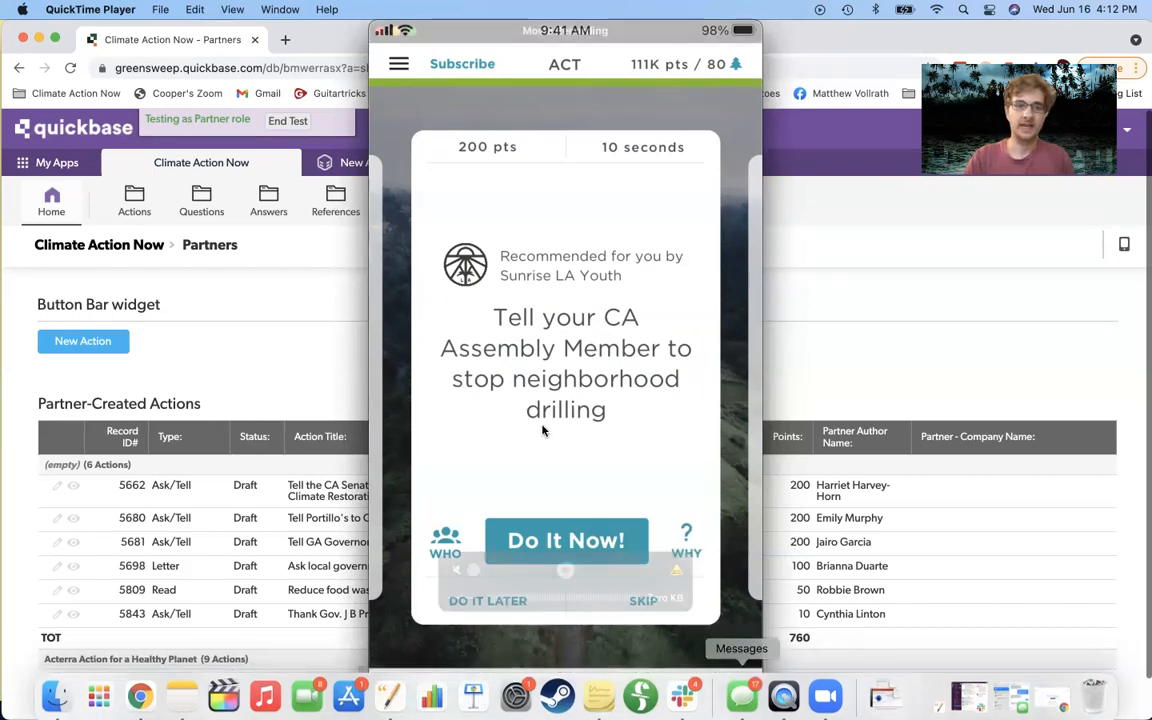
Step: Return to the Chrome Partners page listing six draft partner actions totalling 760 points
{"action": "left_click", "coordinate": [322, 37]}
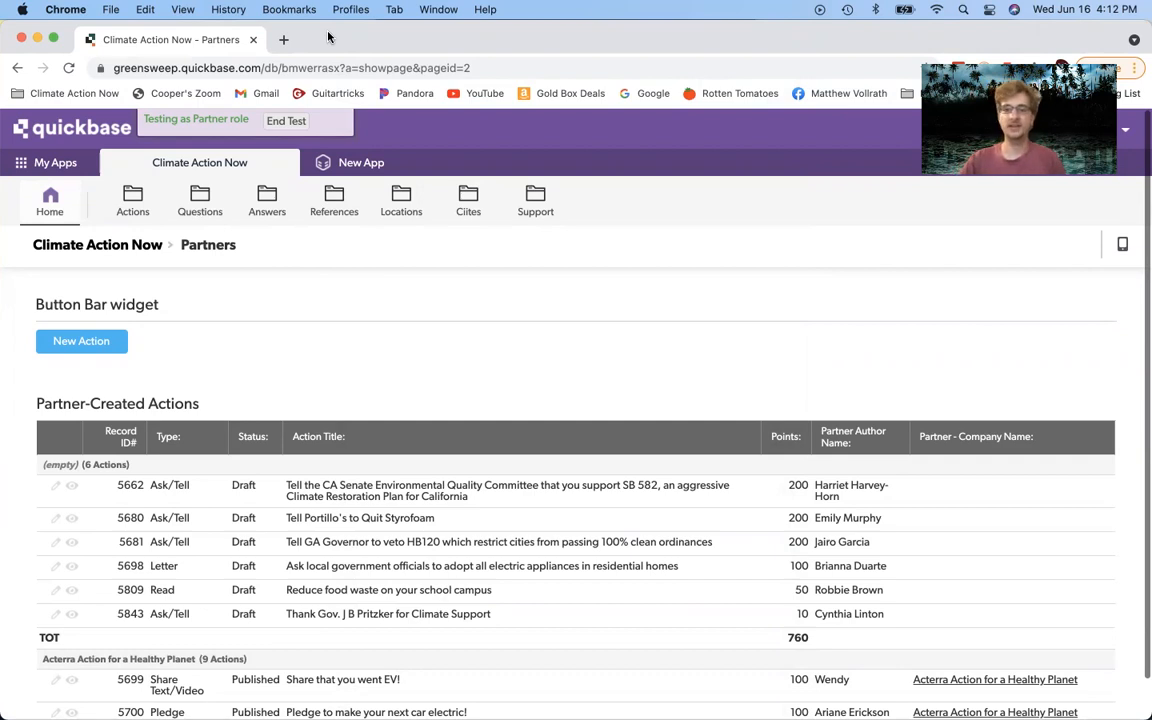
{"action": "mouse_move", "coordinate": [922, 706]}
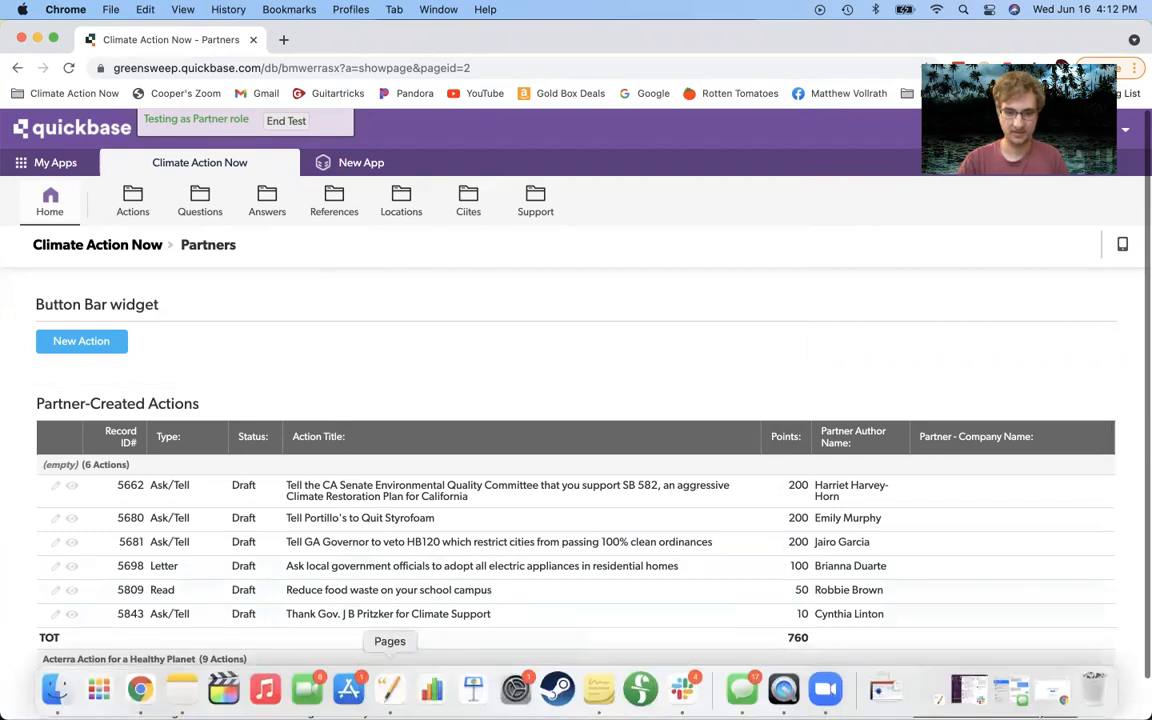
{"action": "left_click", "coordinate": [390, 692]}
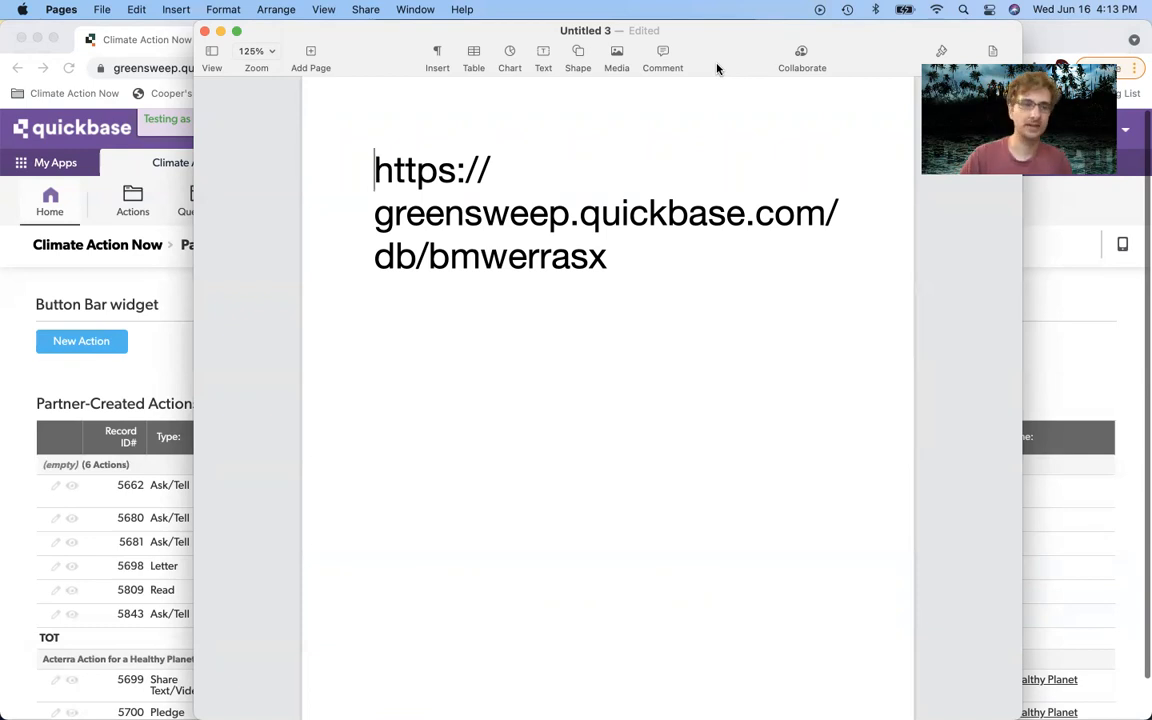
{"action": "left_click", "coordinate": [66, 30]}
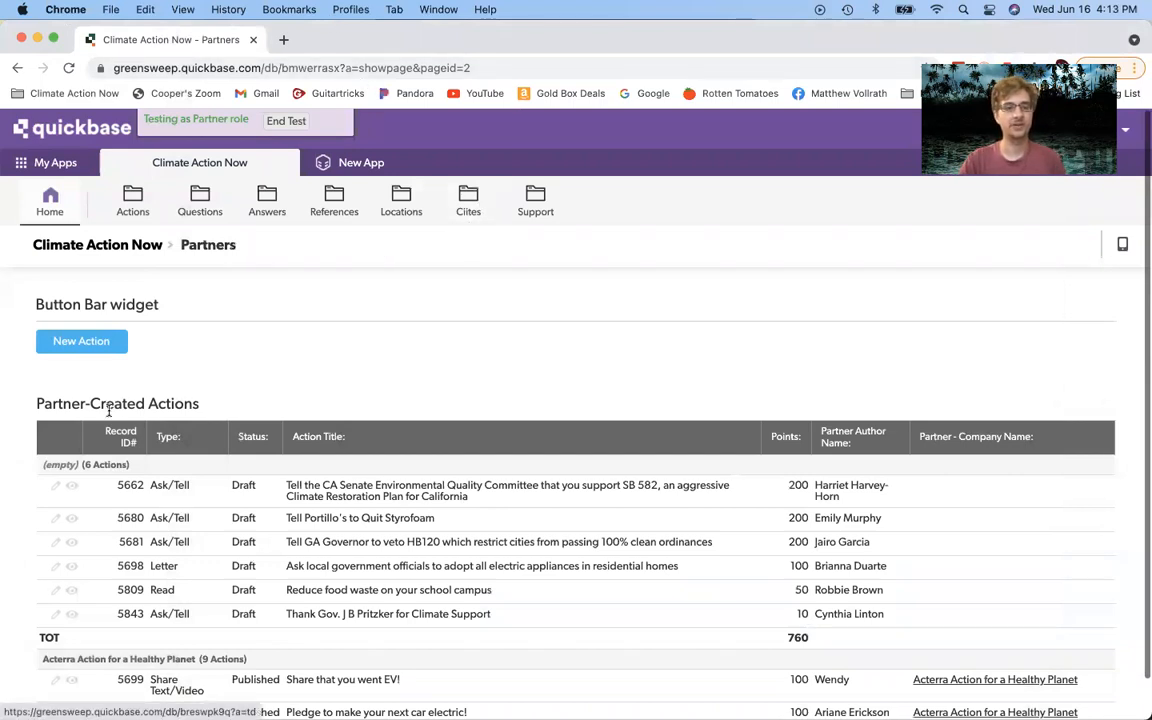
Step: Open a blank Add Action form with New Action and select the Author Email and Partner ID# fields
{"action": "left_click", "coordinate": [81, 342]}
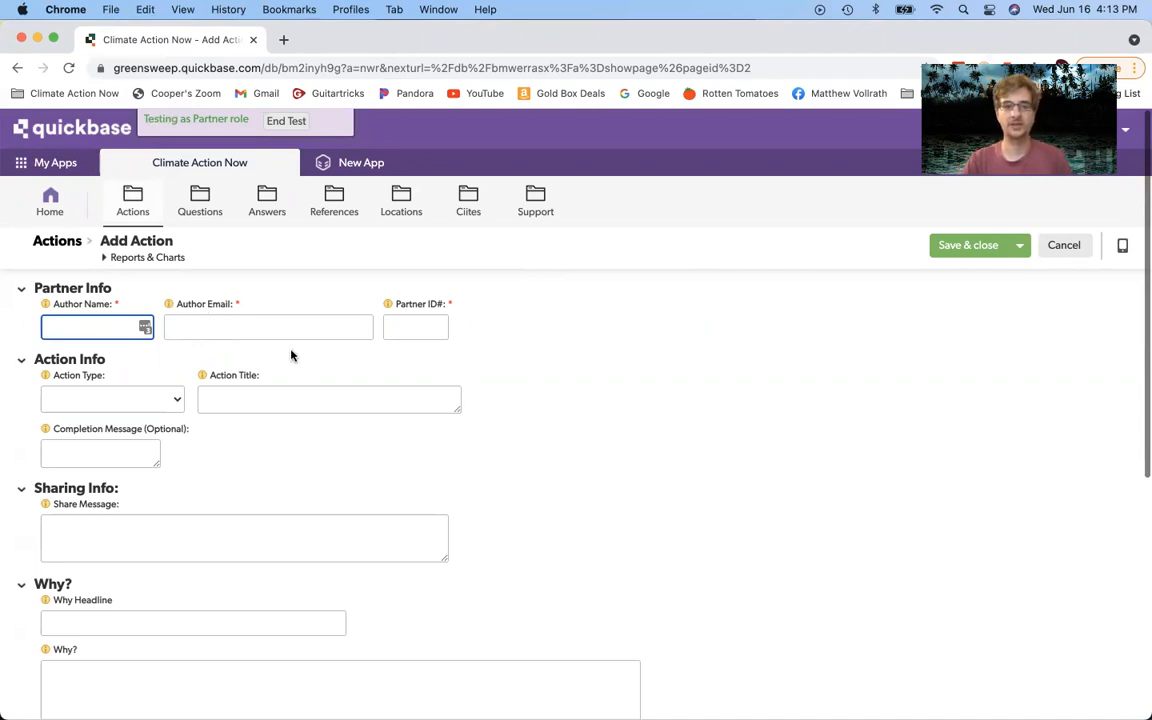
{"action": "left_click", "coordinate": [239, 327]}
{"action": "left_click", "coordinate": [426, 325]}
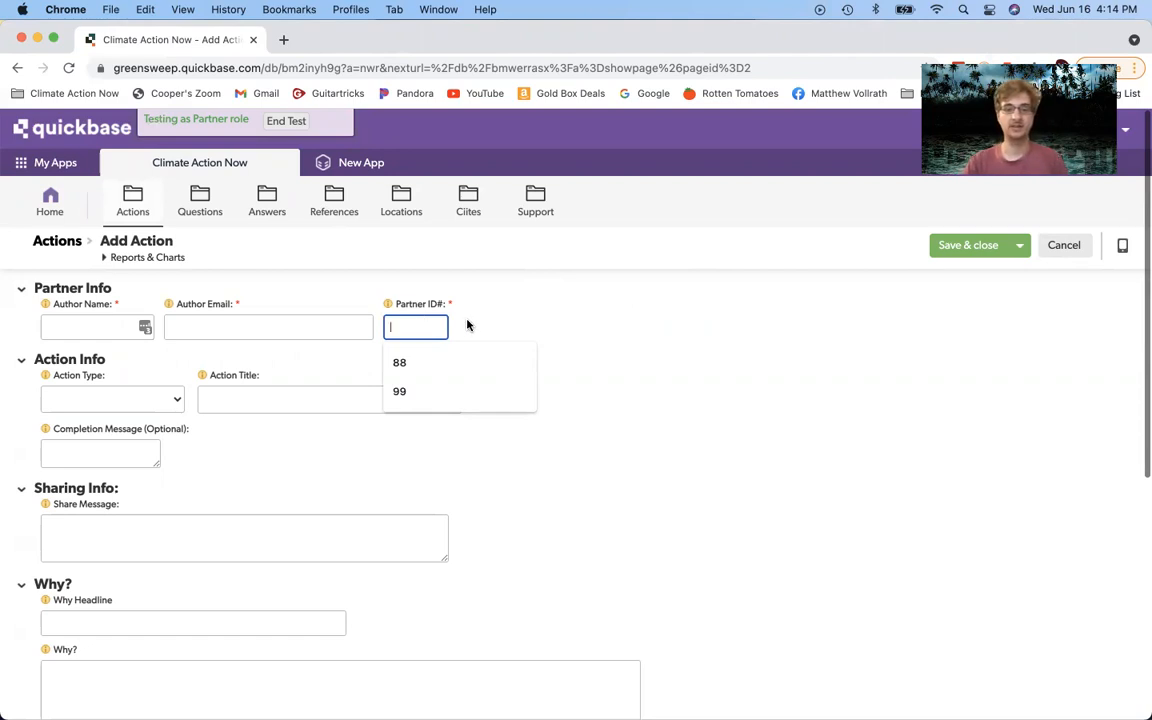
Step: Fill Author Email from the autofill suggestion and enter the author's full name
{"action": "right_click", "coordinate": [470, 320]}
{"action": "left_click", "coordinate": [319, 316]}
{"action": "left_click", "coordinate": [294, 325]}
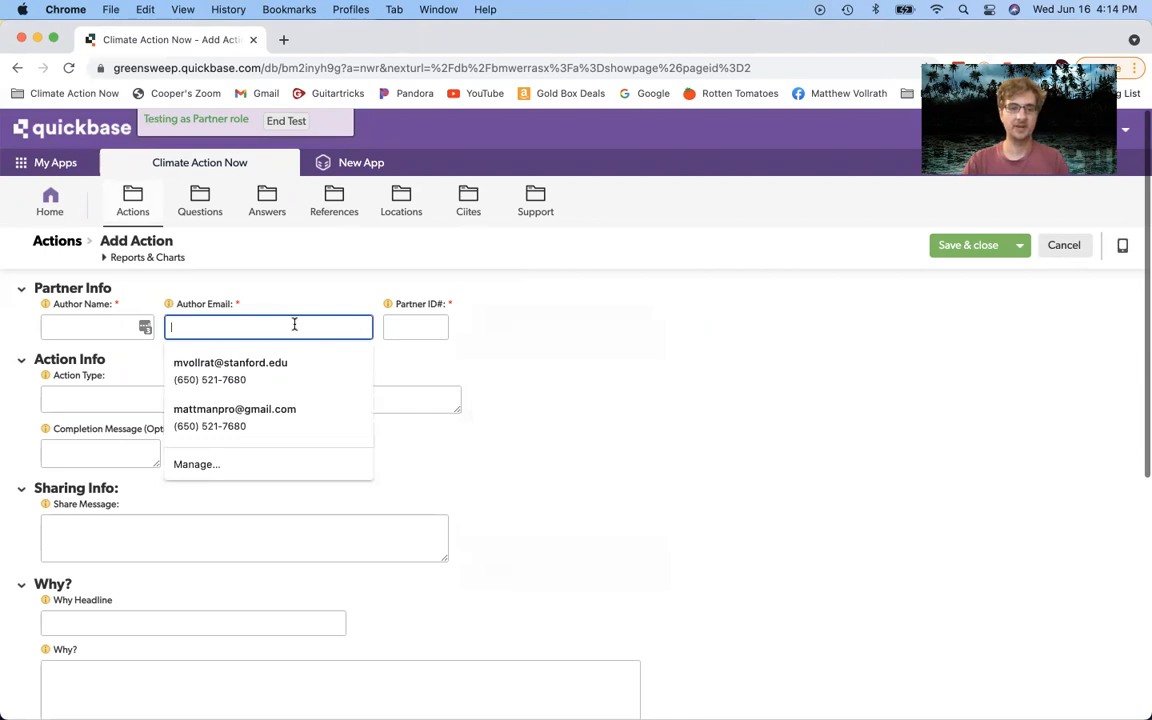
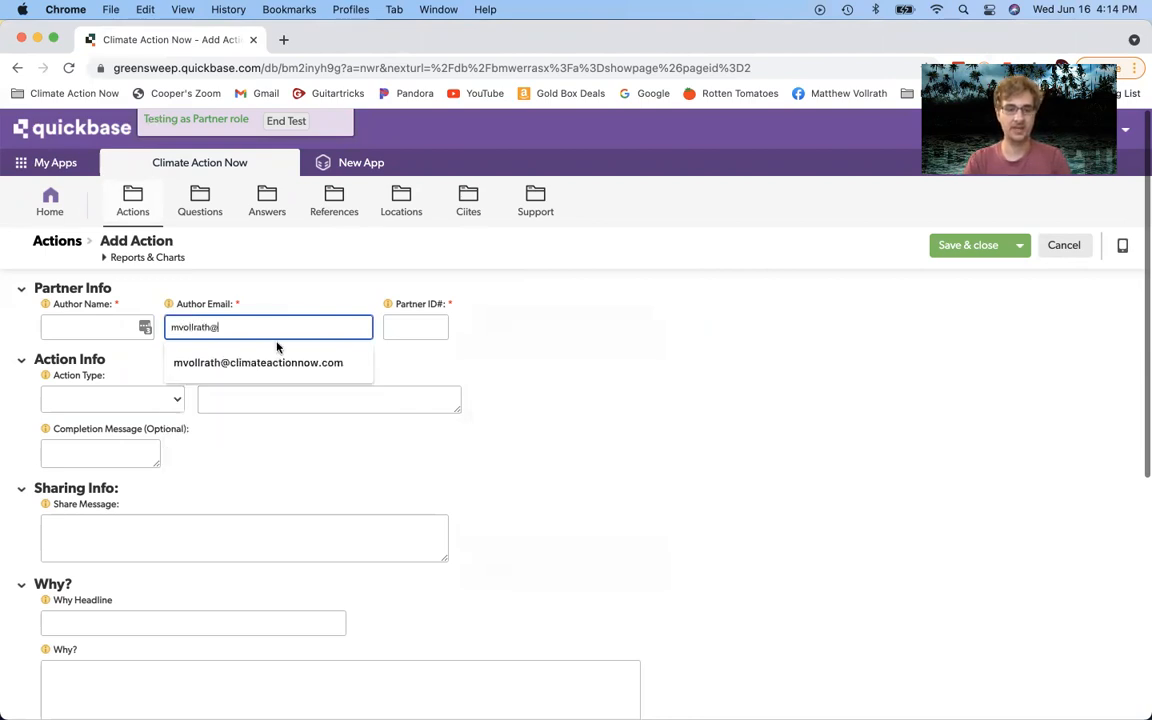
{"action": "left_click", "coordinate": [281, 360]}
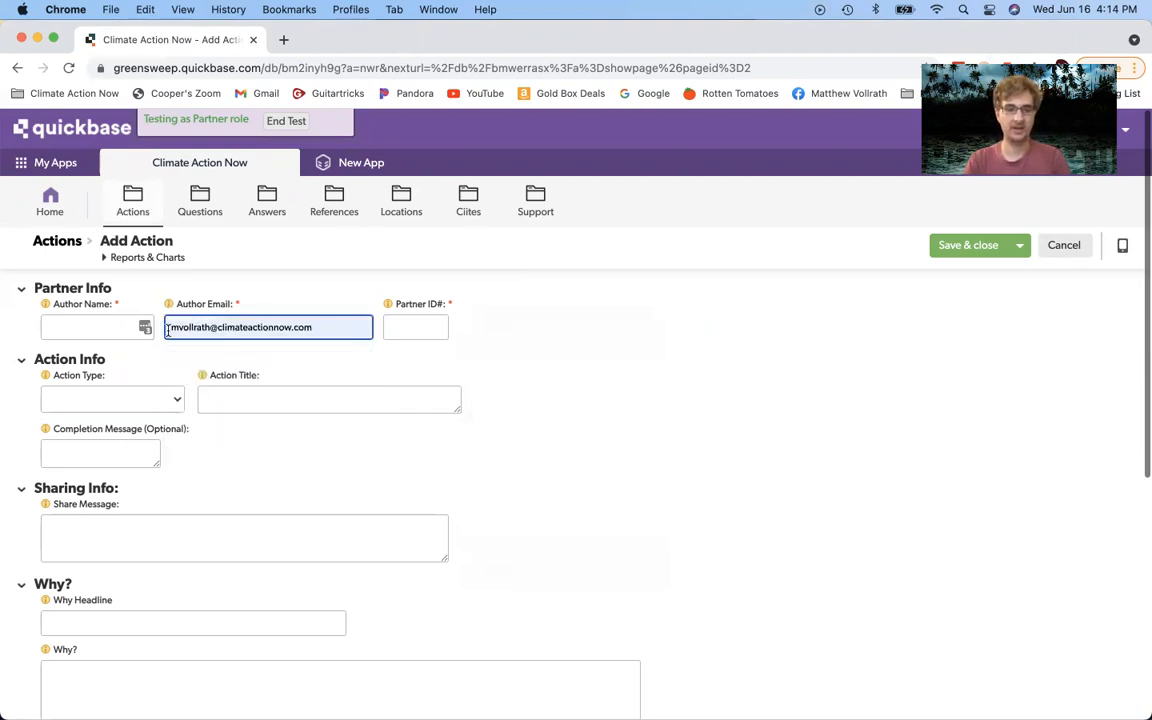
{"action": "left_click", "coordinate": [104, 323]}
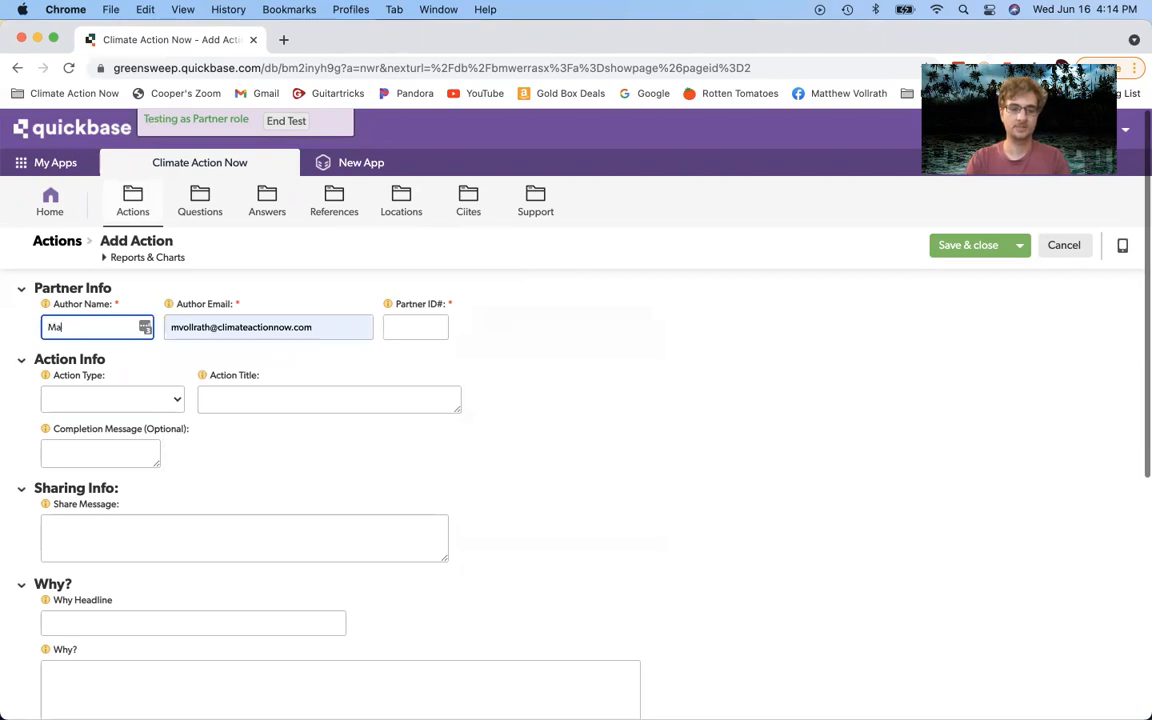
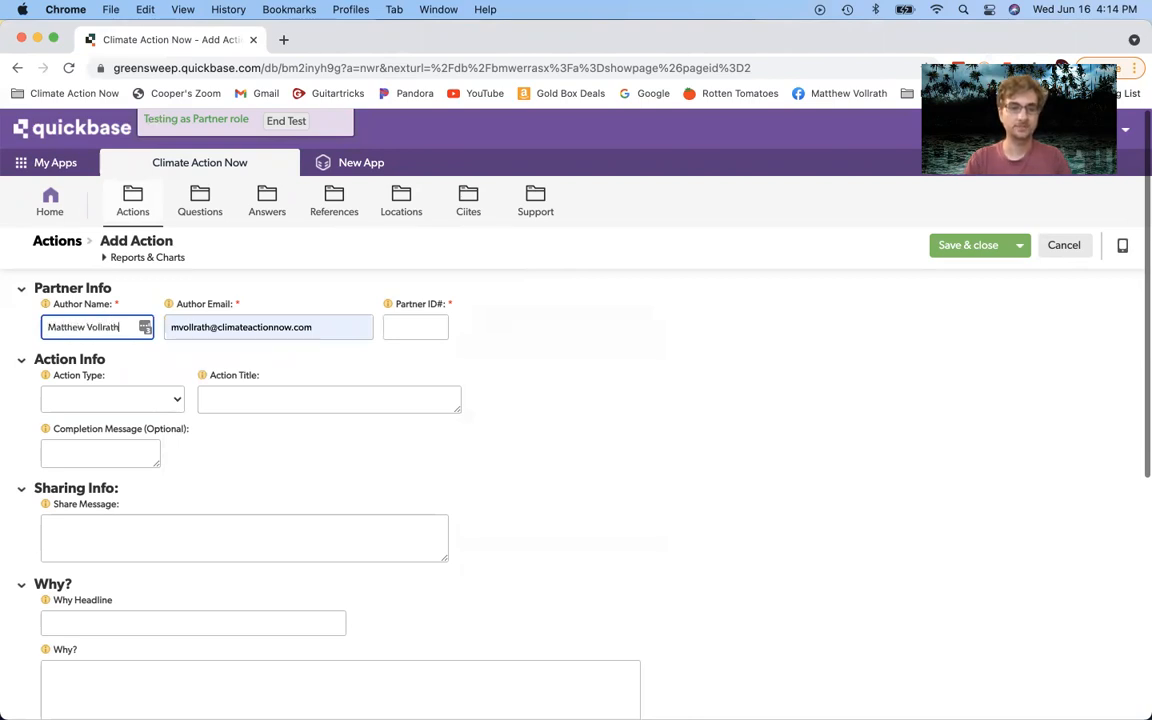
{"action": "left_click", "coordinate": [247, 294]}
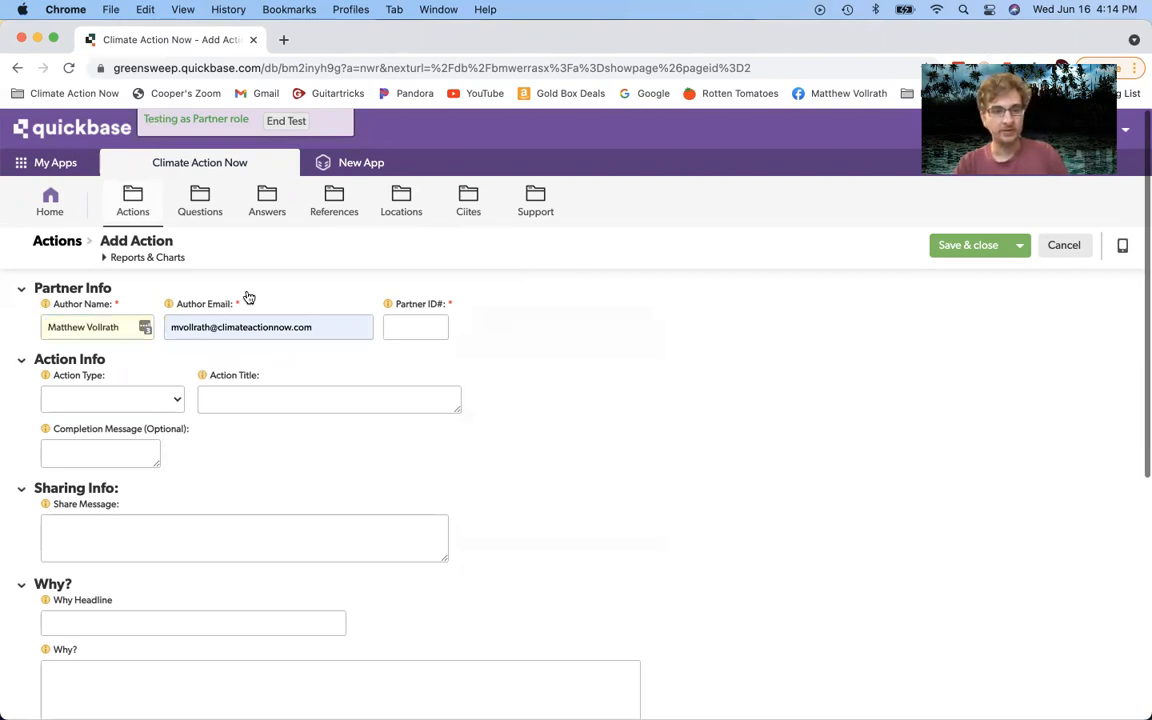
Step: Set Partner ID# to 88 from the suggestions list
{"action": "left_click", "coordinate": [403, 322]}
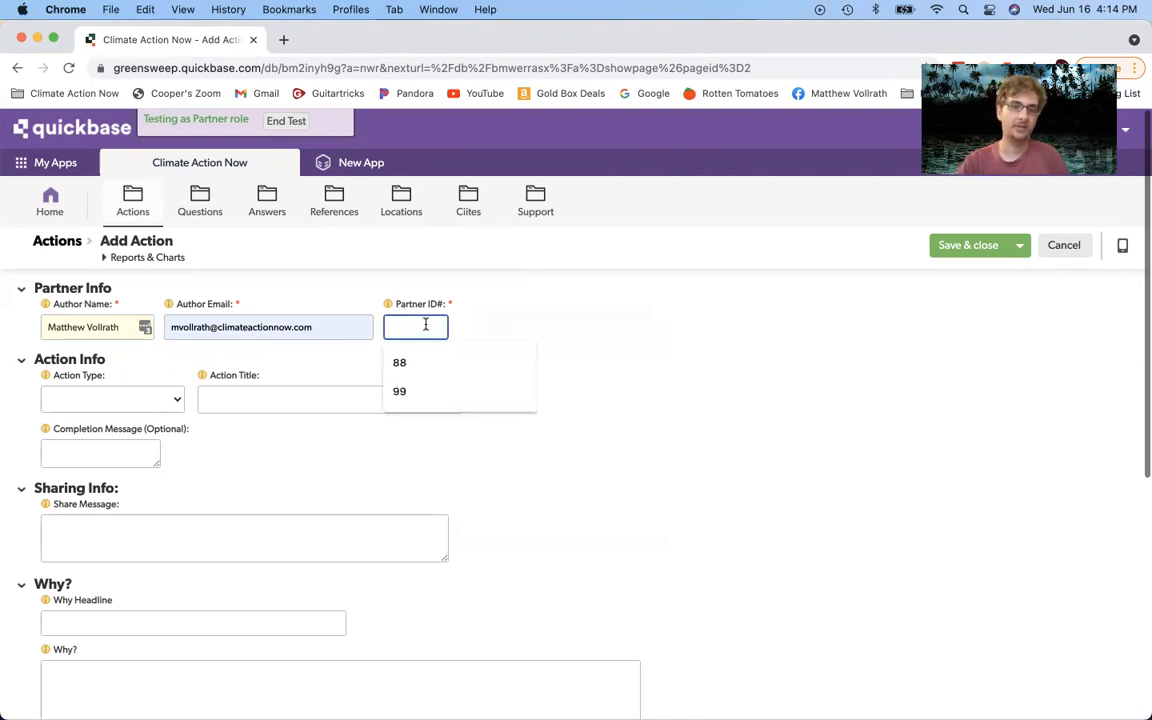
{"action": "left_click", "coordinate": [420, 362]}
{"action": "left_click", "coordinate": [557, 350]}
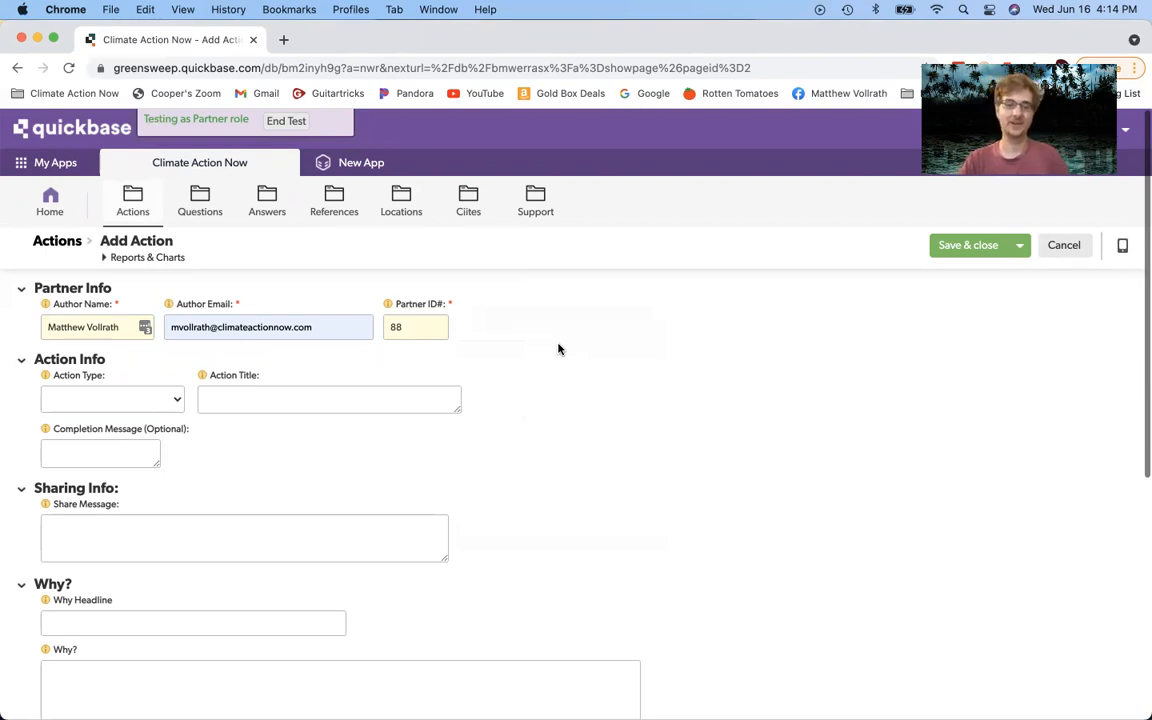
{"action": "left_click", "coordinate": [435, 328]}
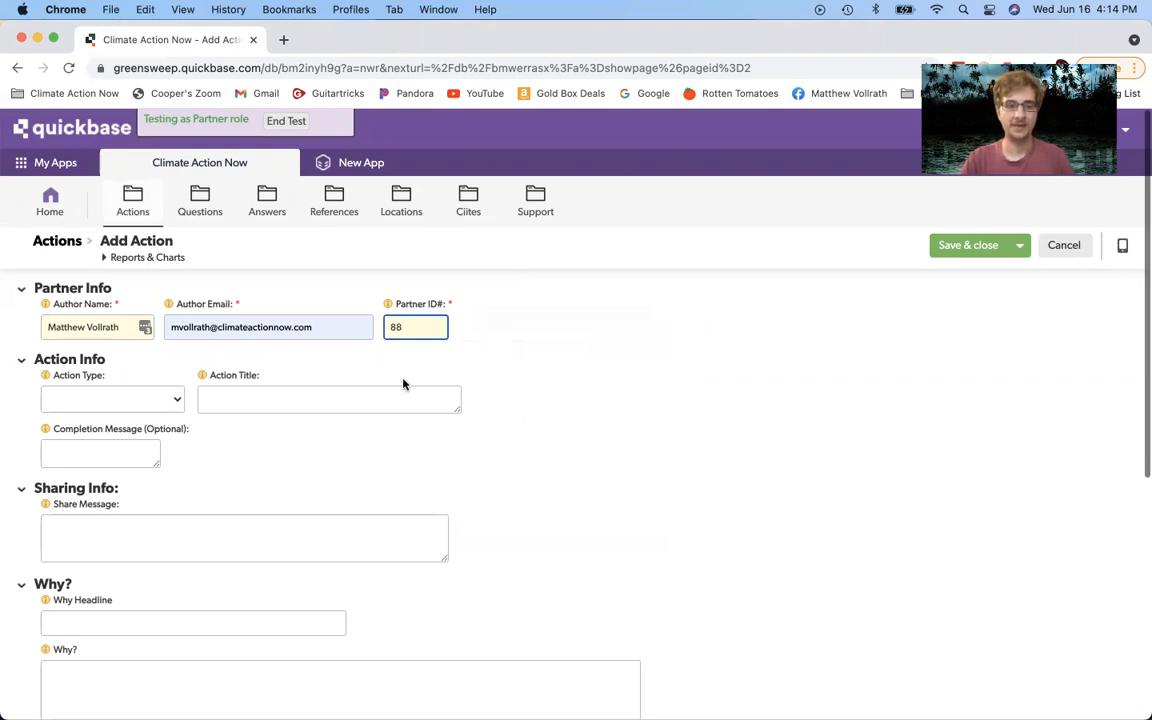
{"action": "scroll", "coordinate": [403, 384], "scroll_direction": "down", "scroll_amount": 2}
{"action": "scroll", "coordinate": [403, 384], "scroll_direction": "down", "scroll_amount": 2}
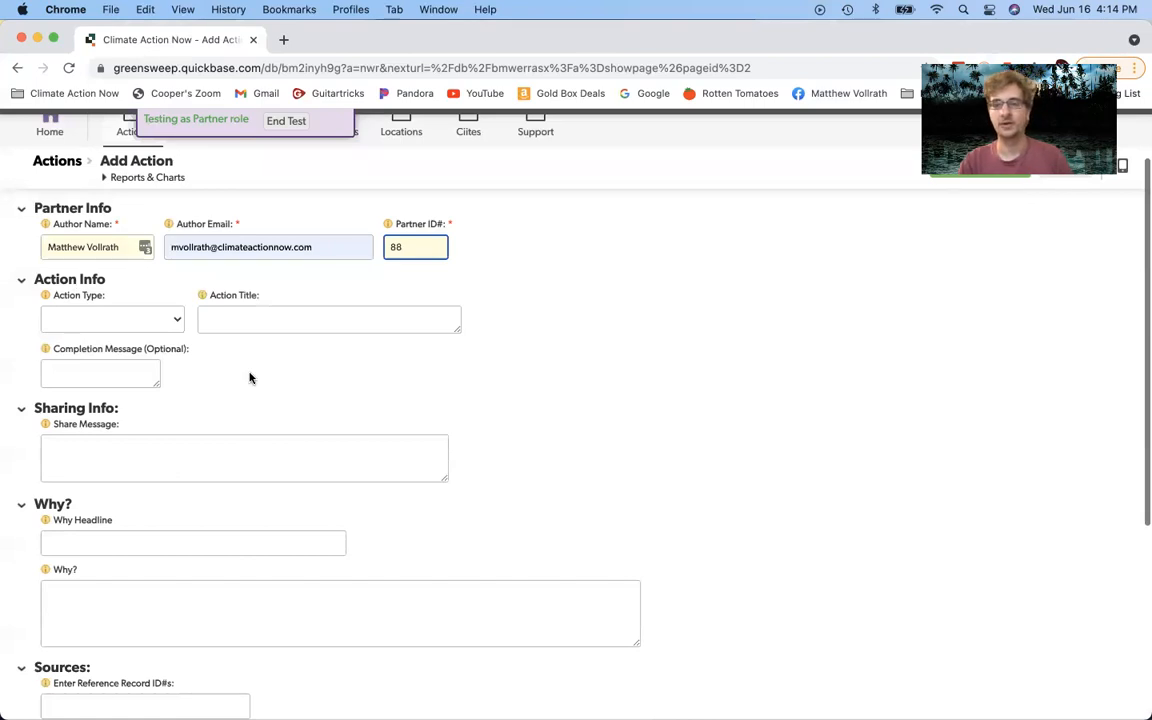
{"action": "left_click", "coordinate": [123, 317]}
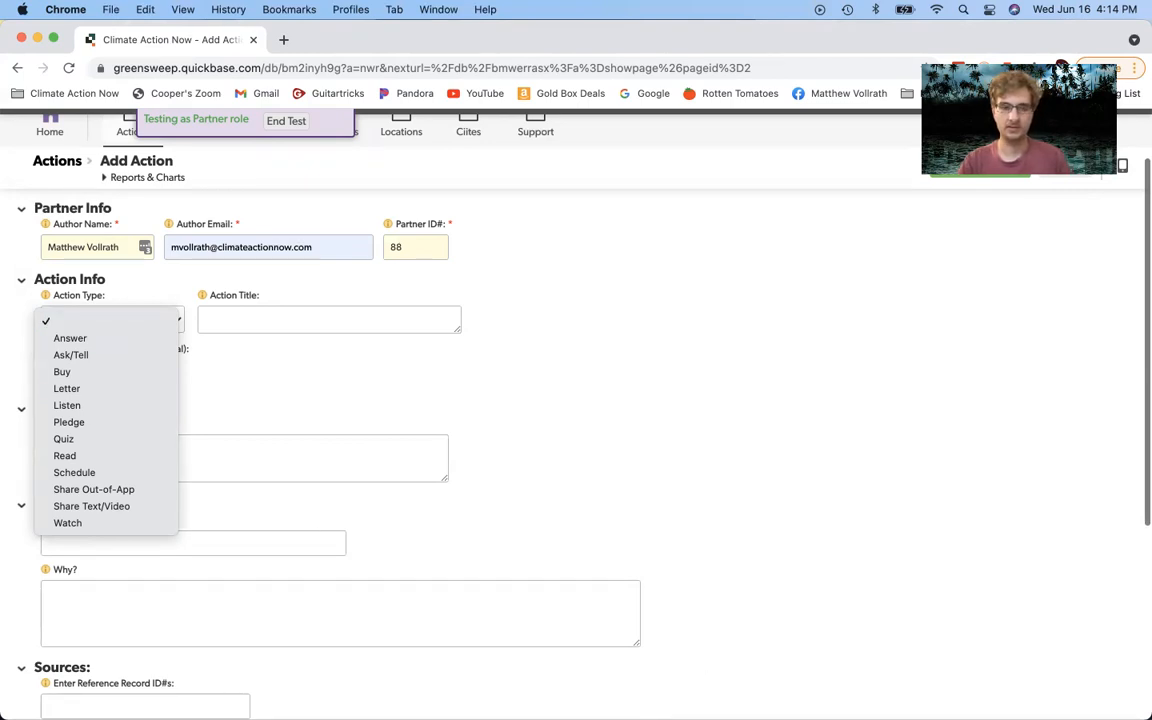
{"action": "left_click", "coordinate": [838, 622]}
{"action": "left_click", "coordinate": [784, 690]}
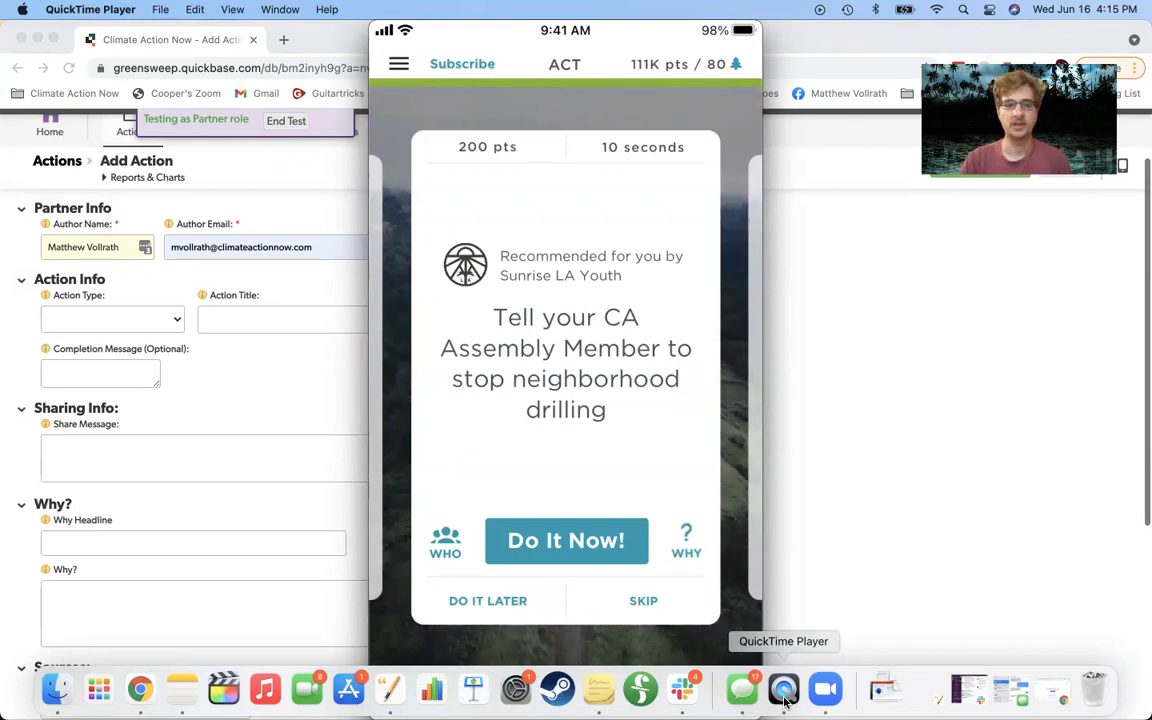
Step: Set Action Type to Ask/Tell, then show the QuickTime phone mirror's legislator screen
{"action": "left_click", "coordinate": [226, 344]}
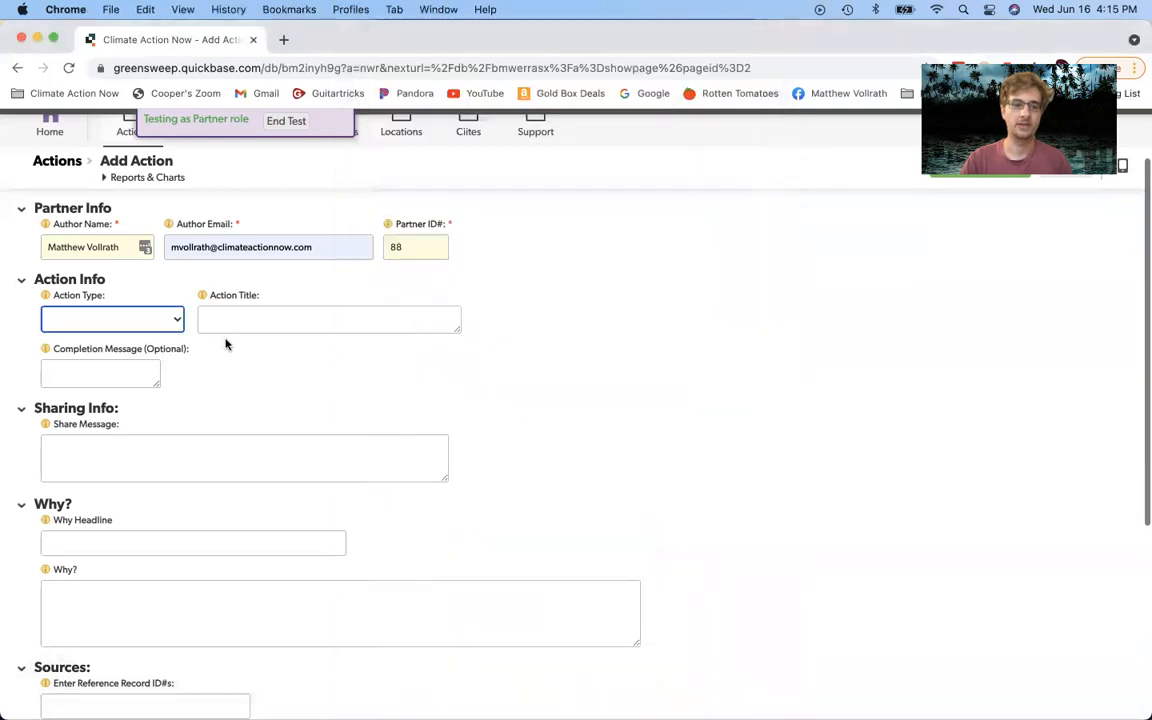
{"action": "left_click", "coordinate": [152, 320]}
{"action": "left_click", "coordinate": [152, 355]}
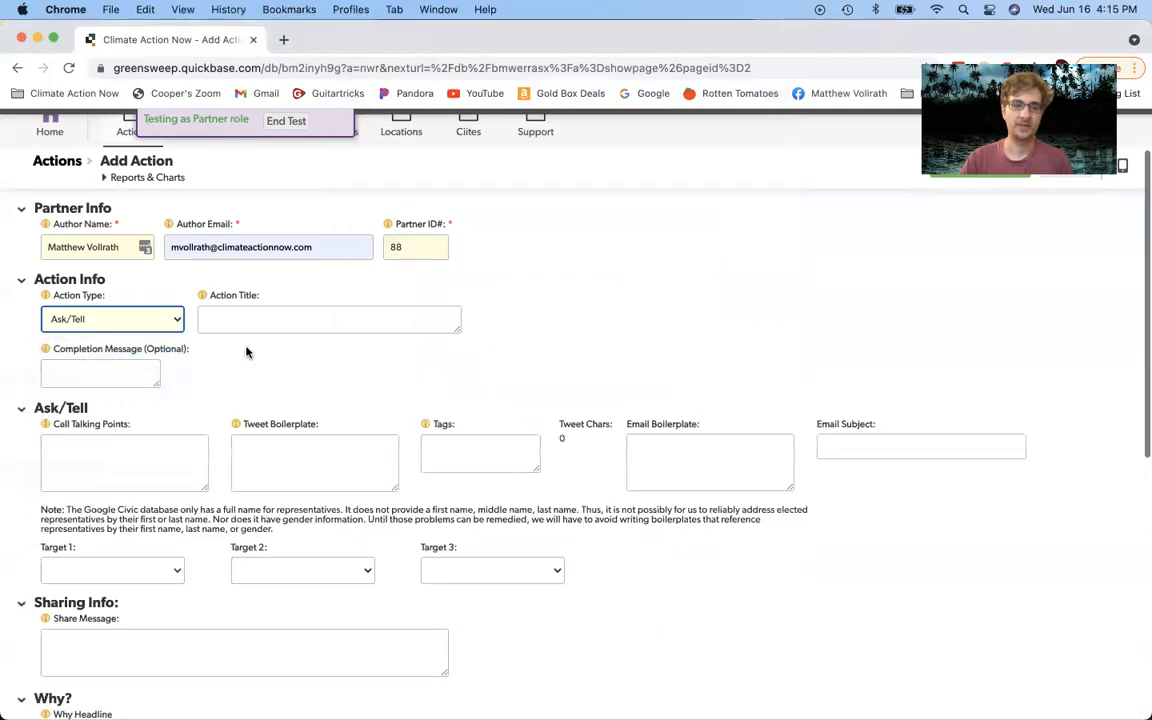
{"action": "mouse_move", "coordinate": [683, 690]}
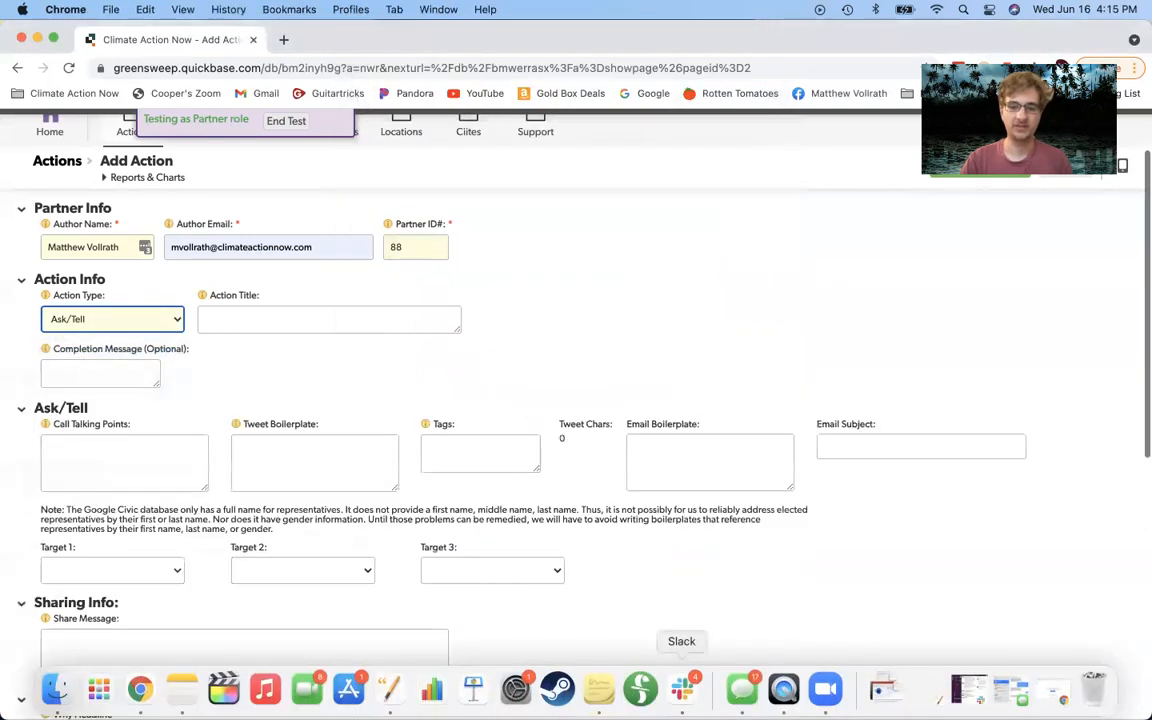
{"action": "left_click", "coordinate": [784, 690]}
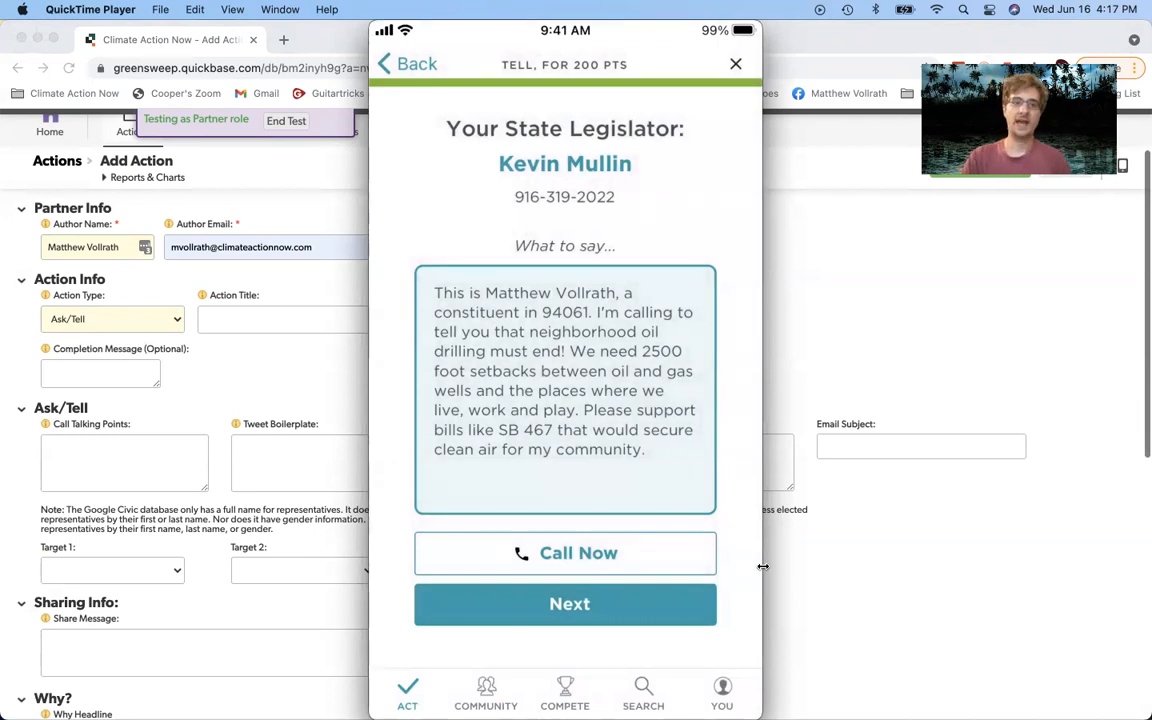
Step: Bring the Chrome Add Action form back in front of the phone mirror
{"action": "left_click", "coordinate": [302, 37]}
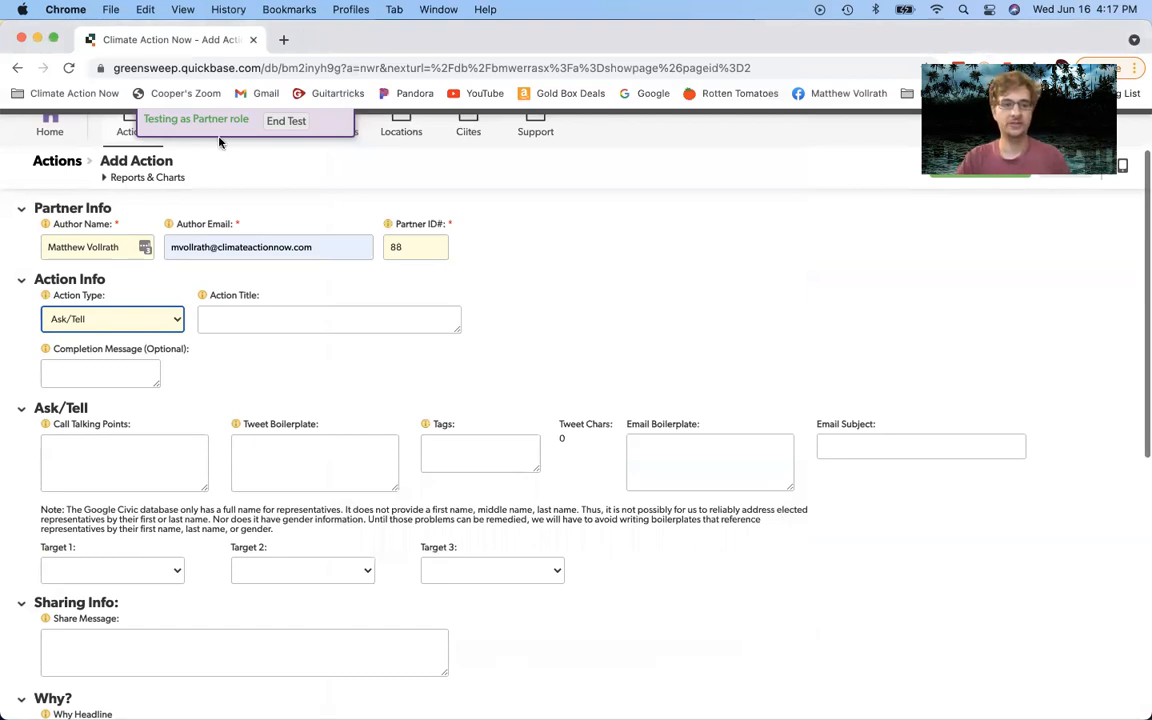
Step: Enter the Action Title 'Tell CA Assembly Member to stop neighborhood drilling', keeping Ask/Tell
{"action": "left_click", "coordinate": [118, 320]}
{"action": "left_click", "coordinate": [118, 320]}
{"action": "left_click", "coordinate": [214, 319]}
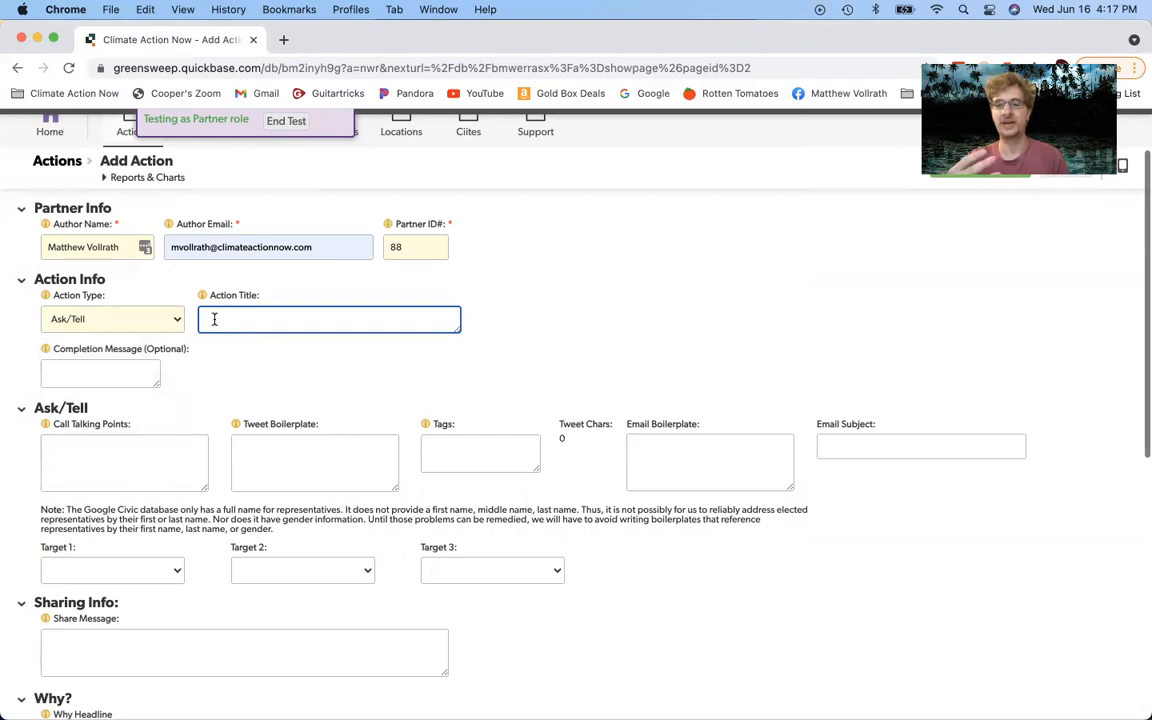
{"action": "type", "text": "Tell"}
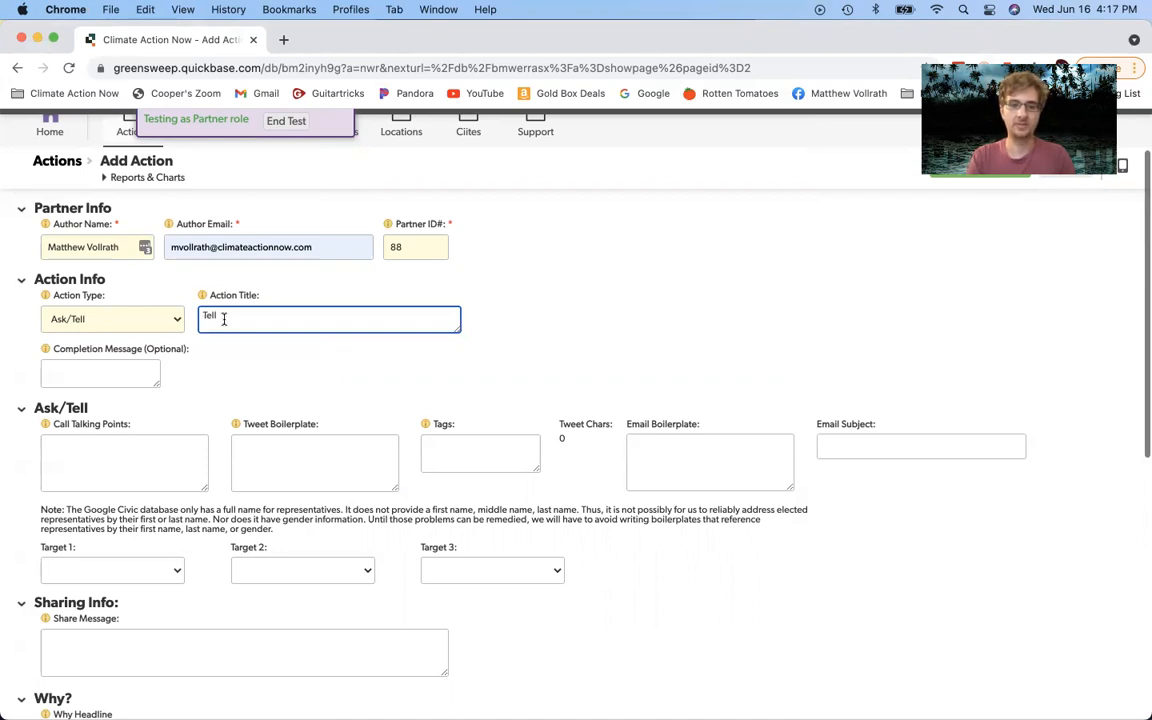
{"action": "type", "text": "CA "}
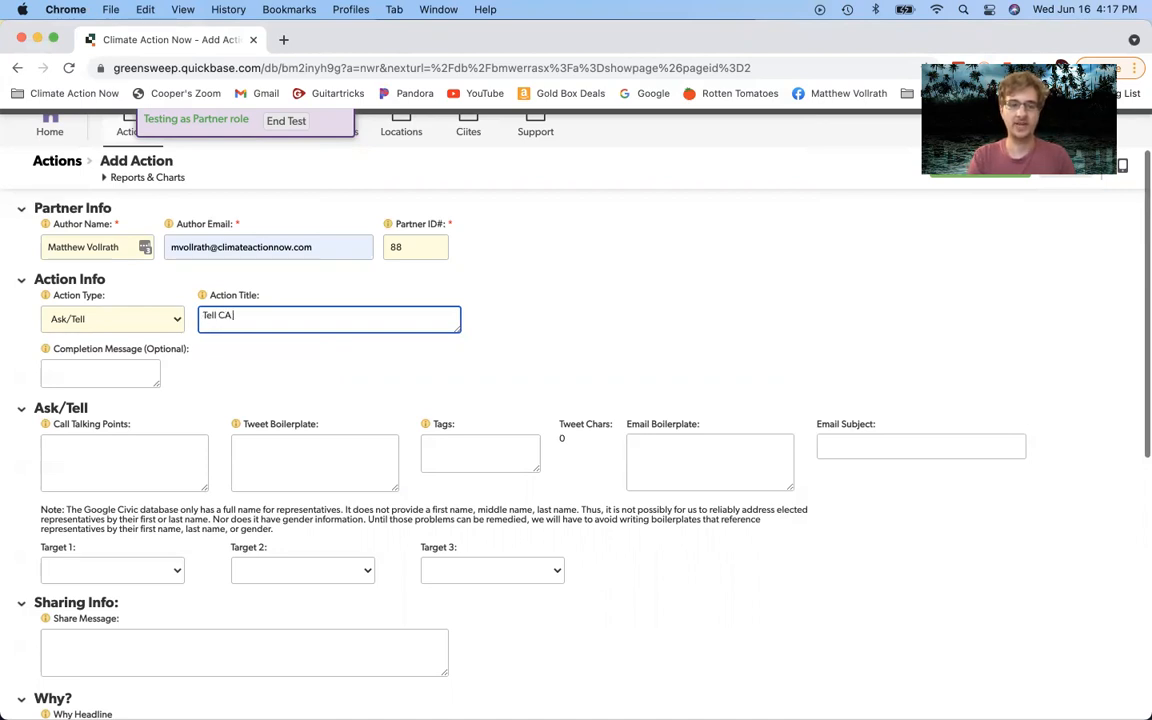
{"action": "type", "text": "Assembly Member"}
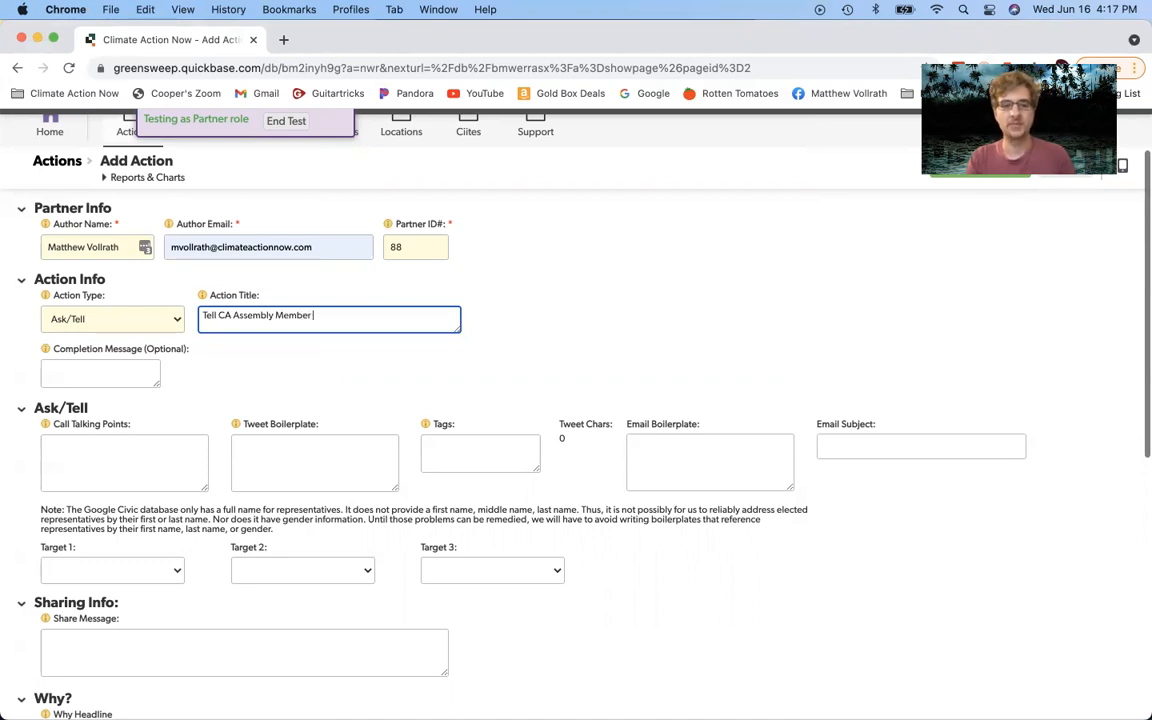
{"action": "type", "text": " to"}
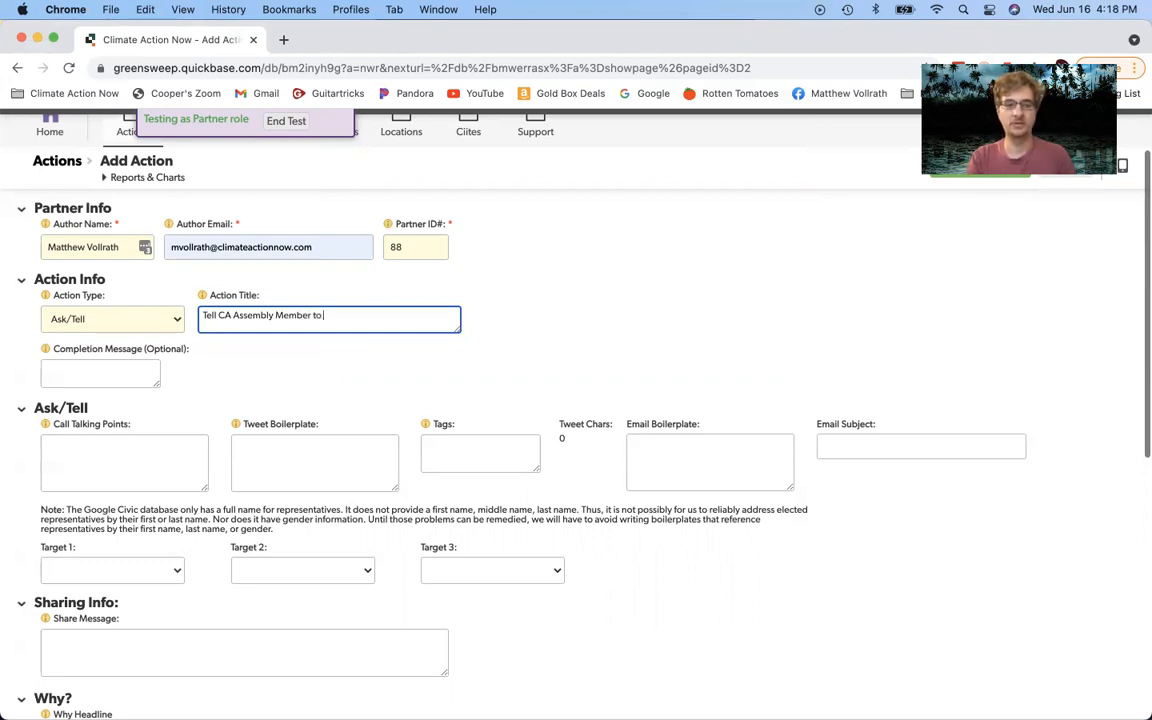
{"action": "type", "text": " stop neighbo"}
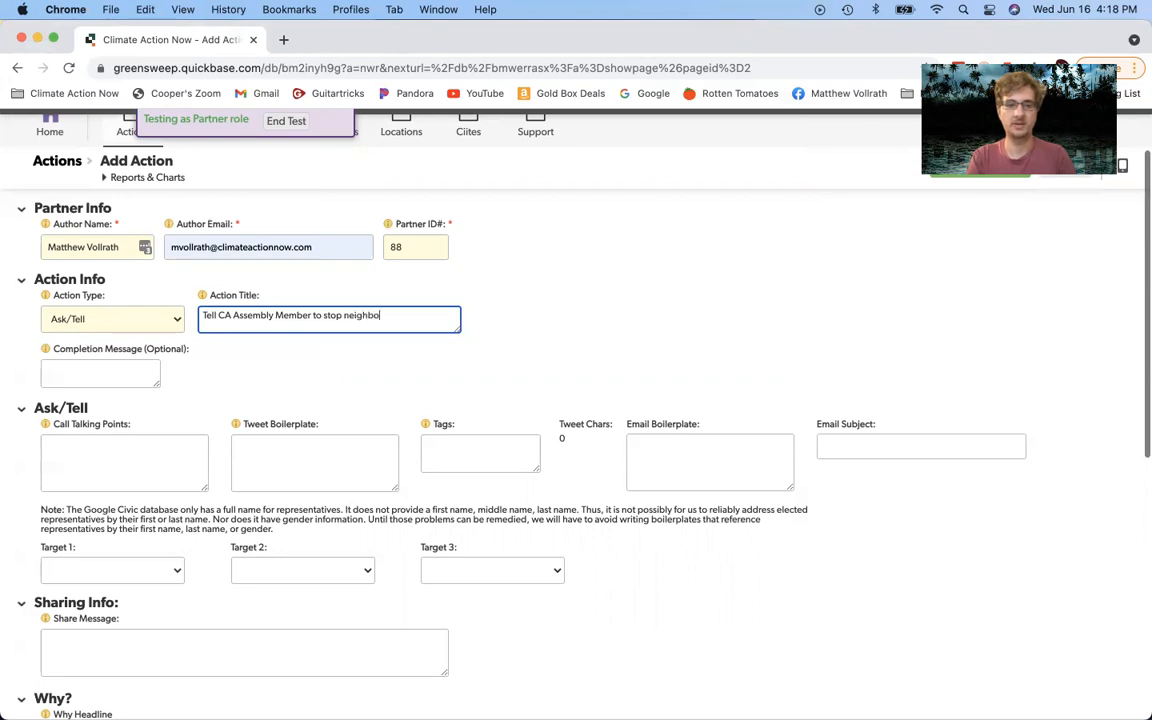
{"action": "type", "text": "rhood drilling"}
{"action": "left_click", "coordinate": [494, 354]}
{"action": "left_click", "coordinate": [389, 307]}
{"action": "left_click", "coordinate": [440, 316]}
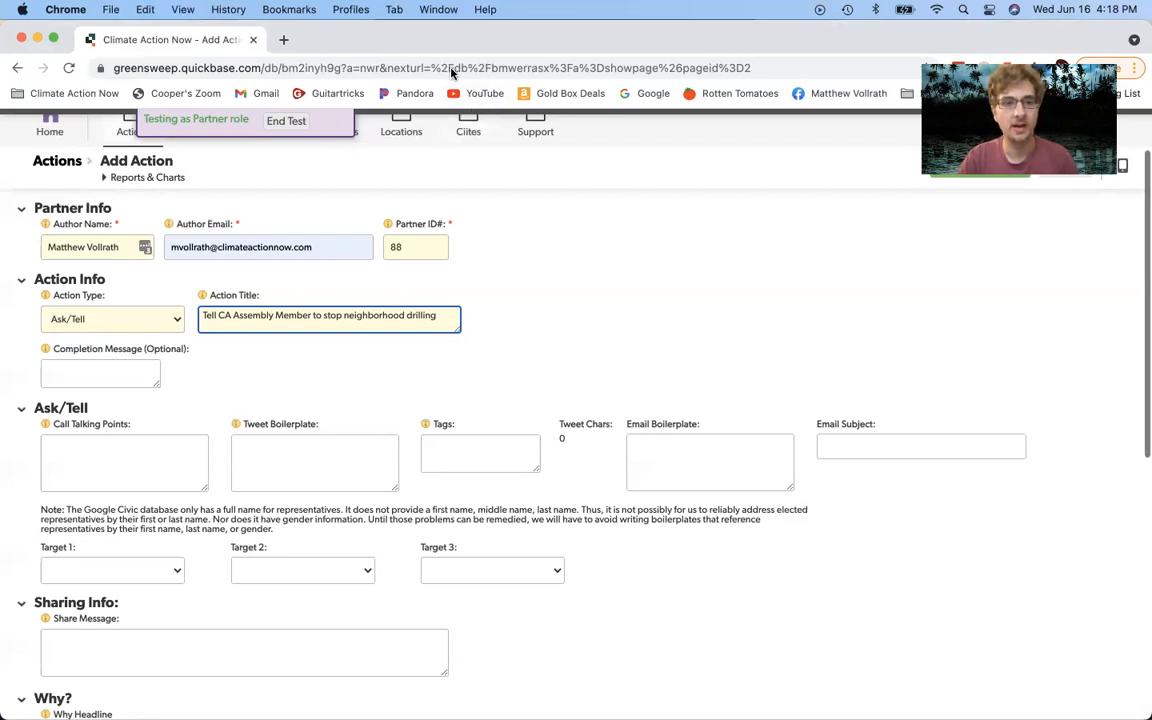
{"action": "left_click", "coordinate": [145, 364]}
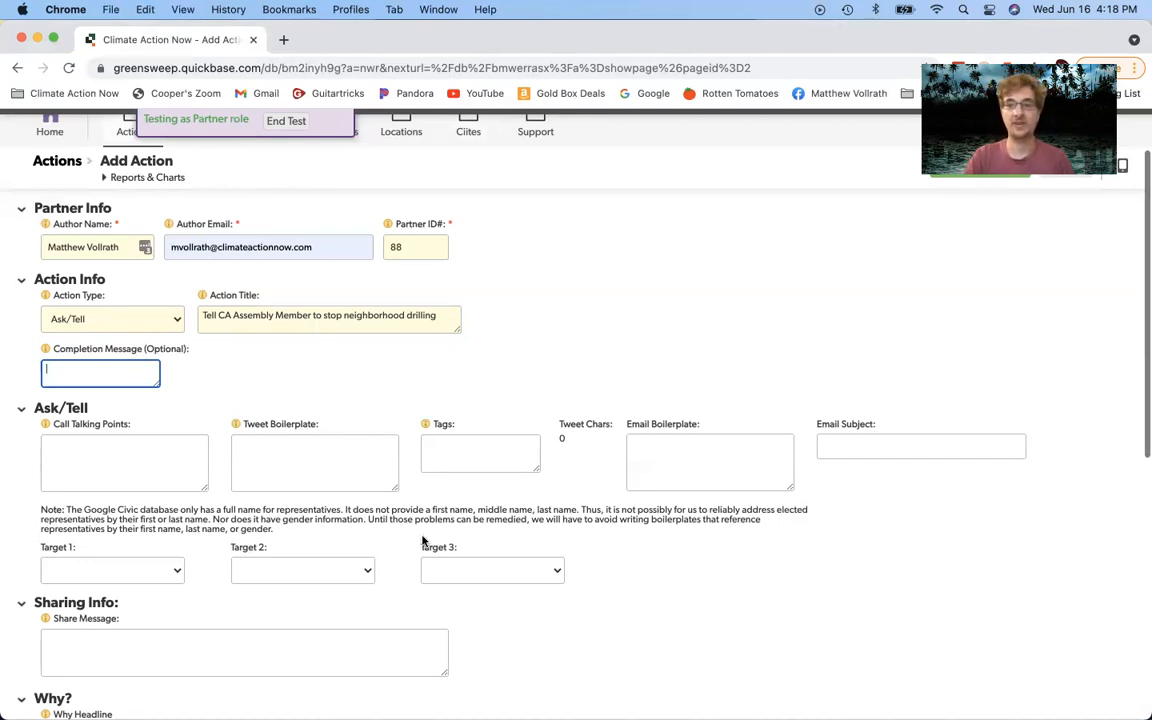
Step: Show the phone mirror's 'You just earned 200 points!' completion screen in QuickTime
{"action": "mouse_move", "coordinate": [705, 712]}
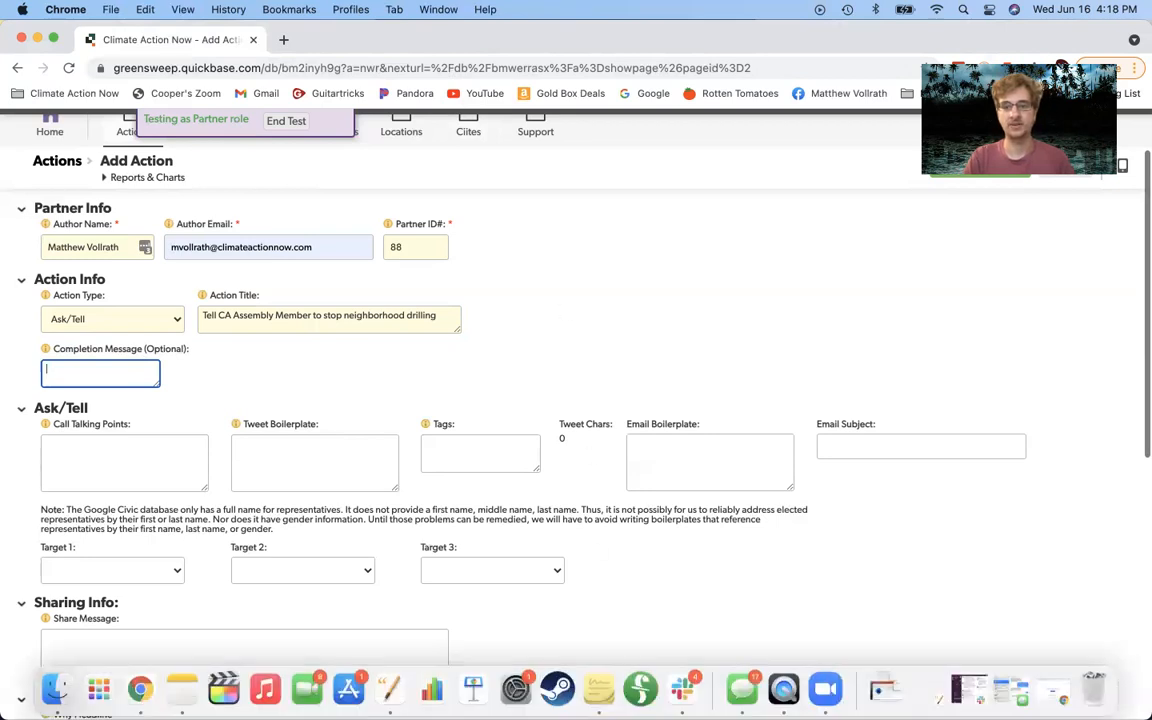
{"action": "left_click", "coordinate": [781, 690]}
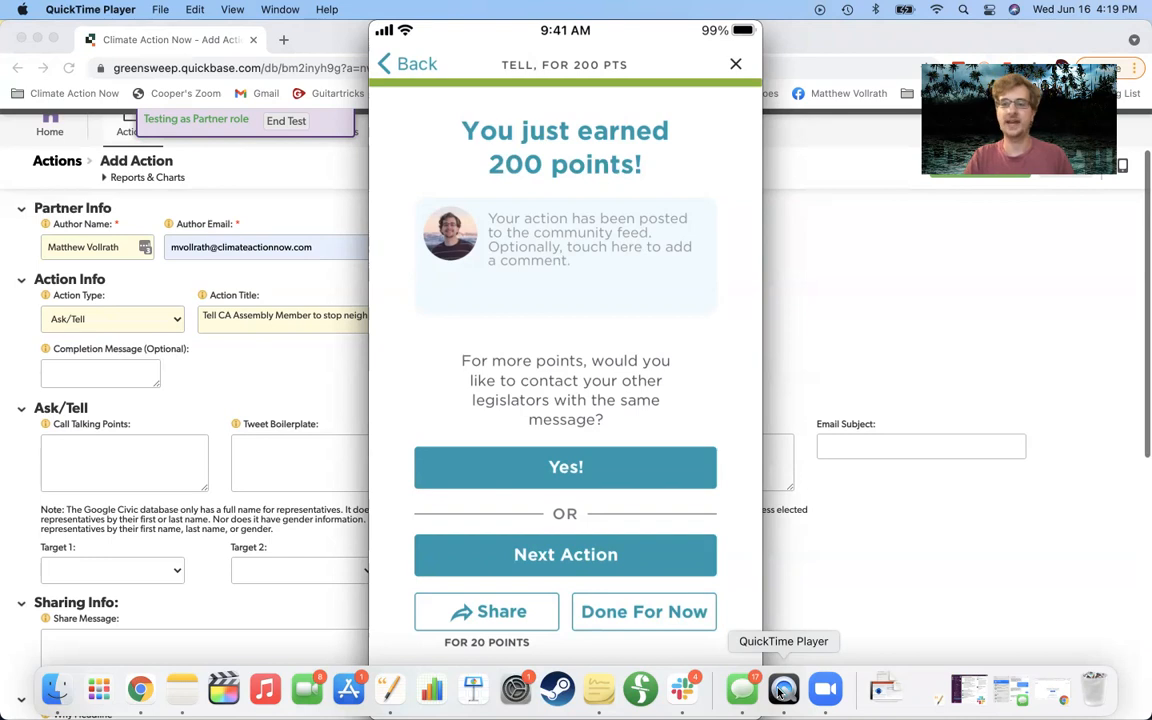
Step: Enter the completion message 'Thanks for speaking up against neighborhood drilling!'
{"action": "left_click", "coordinate": [88, 375]}
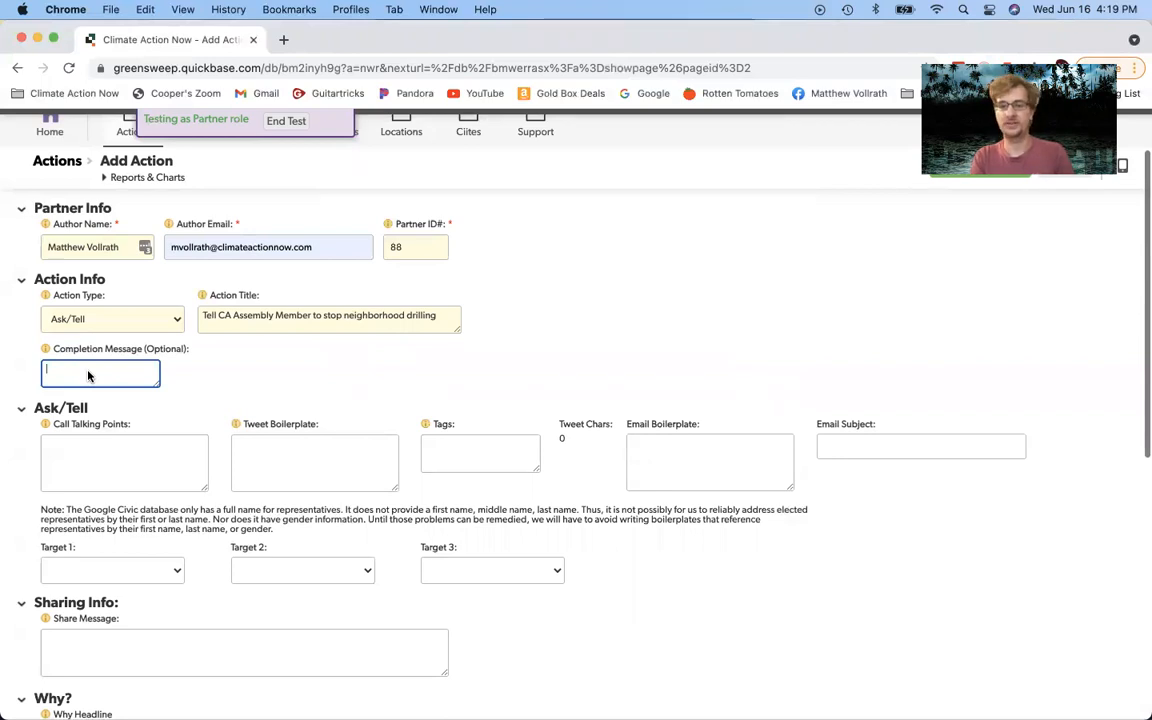
{"action": "type", "text": "T"}
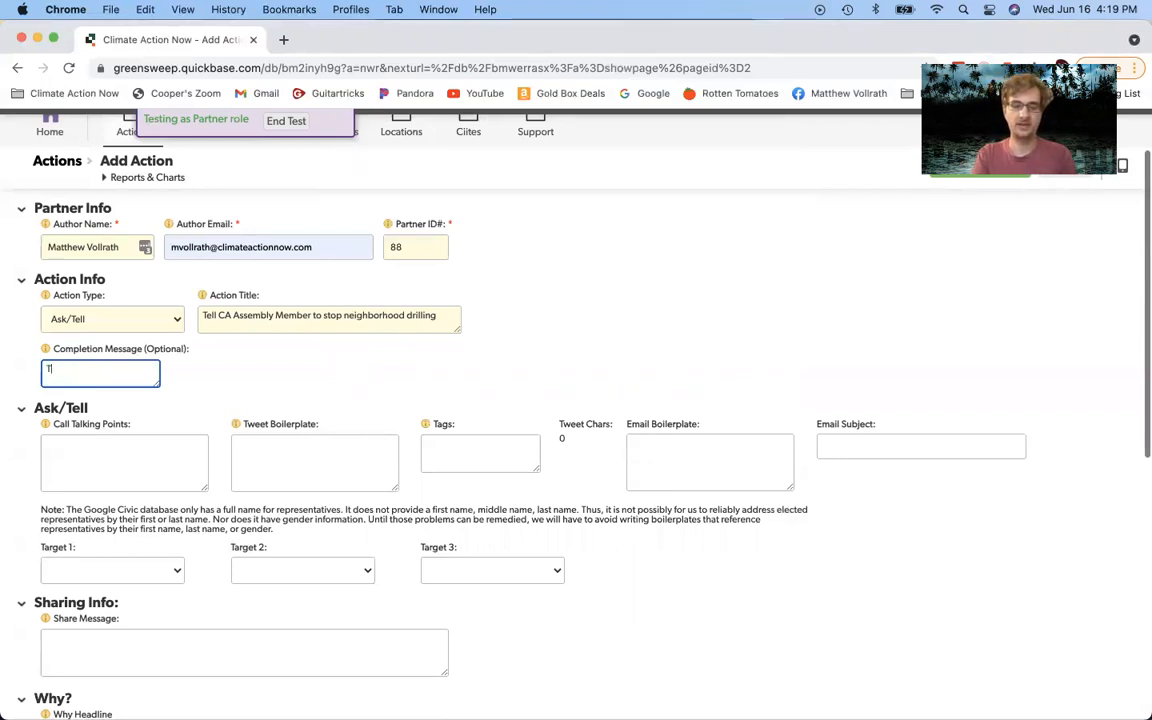
{"action": "type", "text": "hanks for spea"}
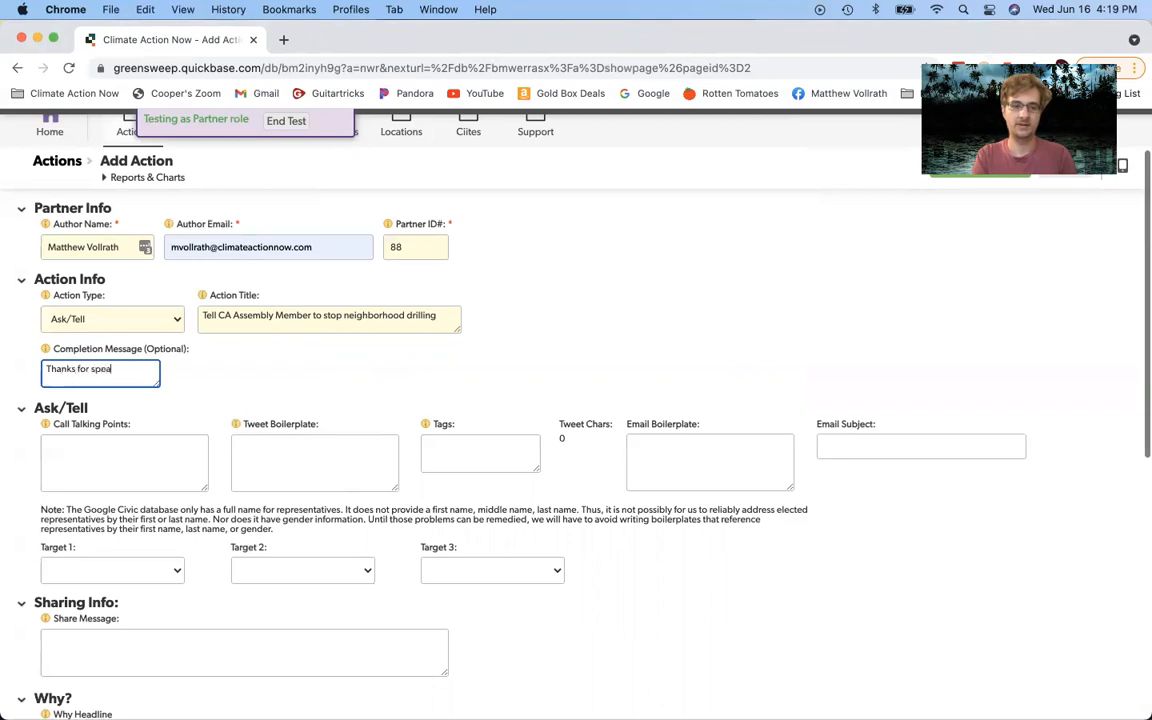
{"action": "type", "text": "king up against neighbor"}
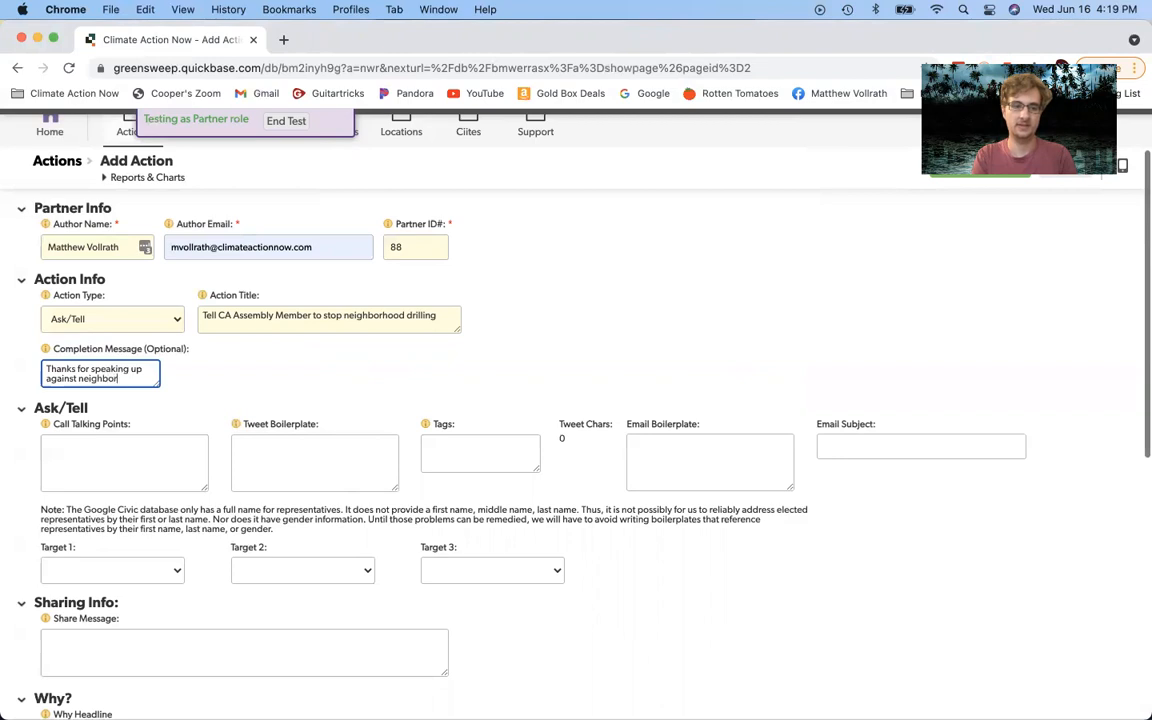
{"action": "type", "text": "hood drilling!"}
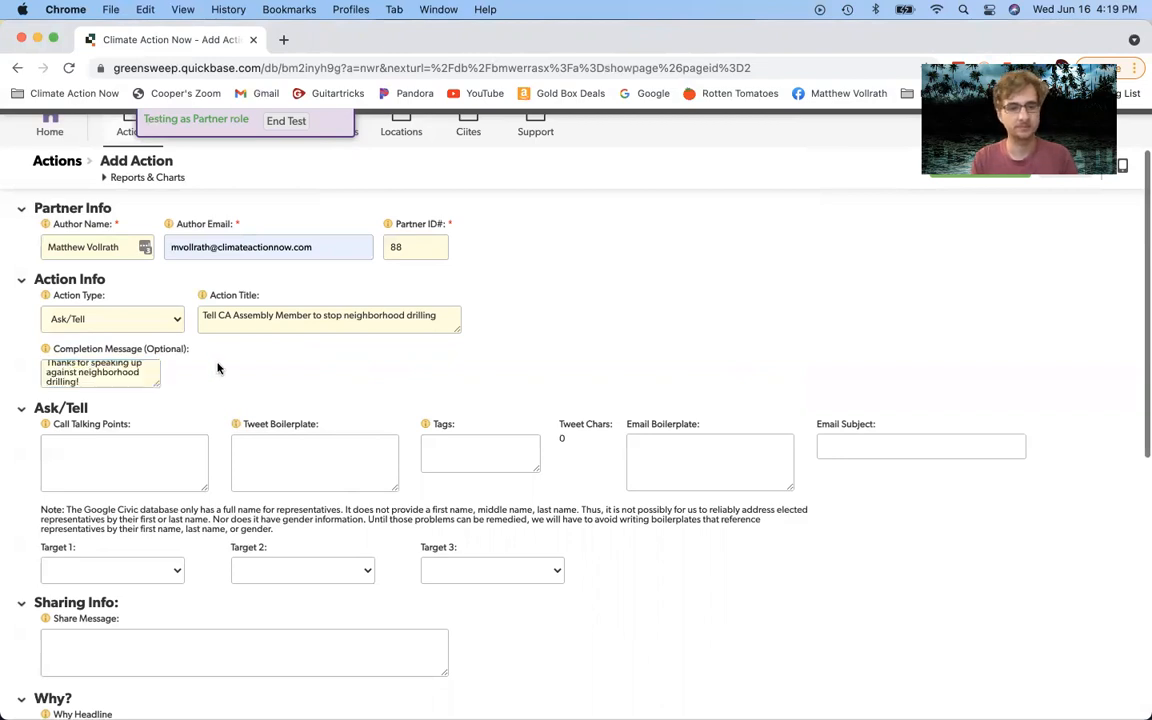
{"action": "left_click", "coordinate": [155, 458]}
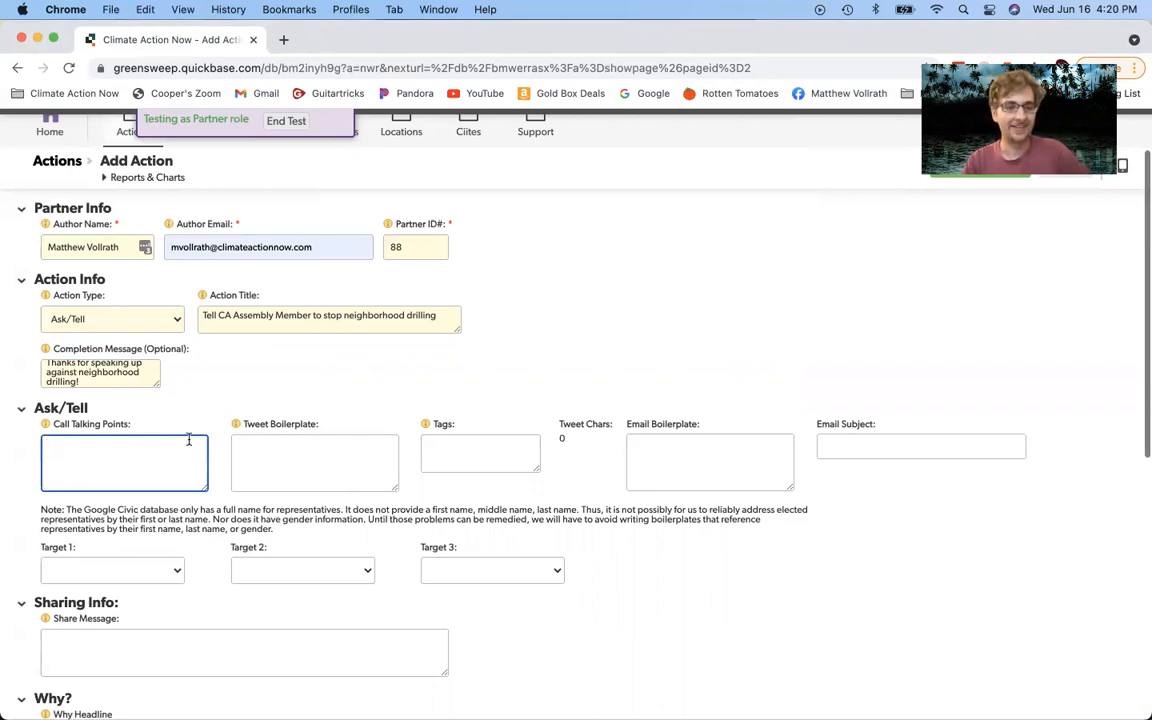
{"action": "left_click", "coordinate": [326, 438]}
{"action": "left_click", "coordinate": [661, 443]}
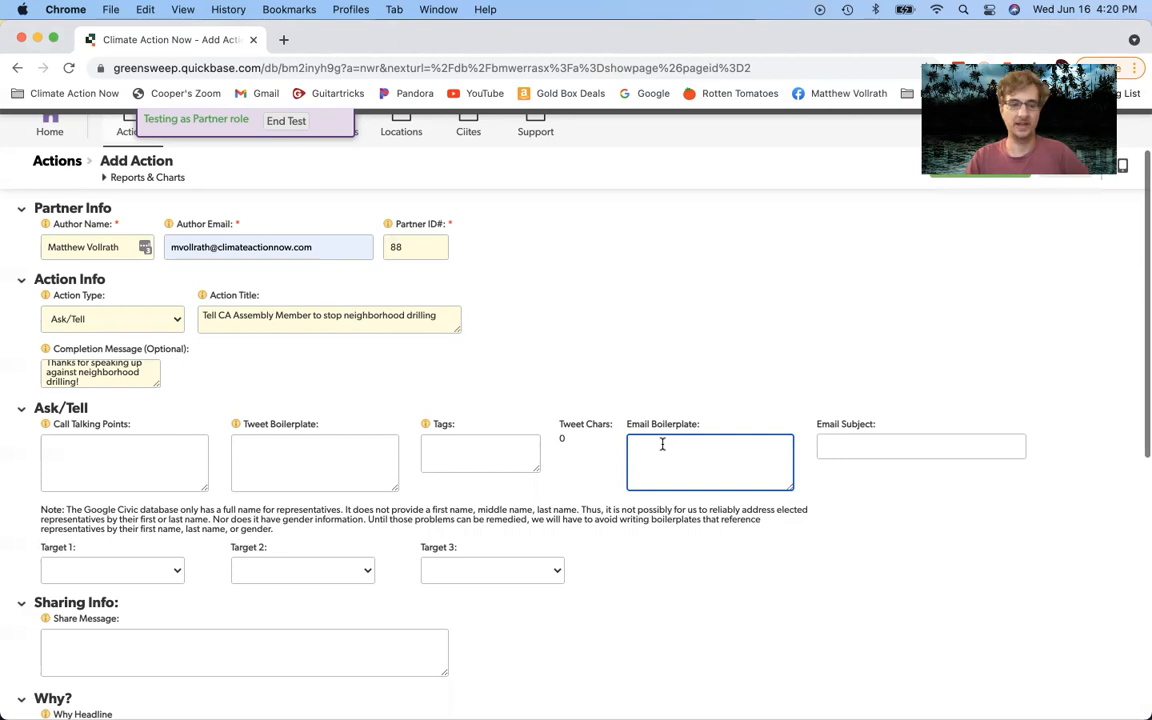
{"action": "left_click", "coordinate": [138, 460]}
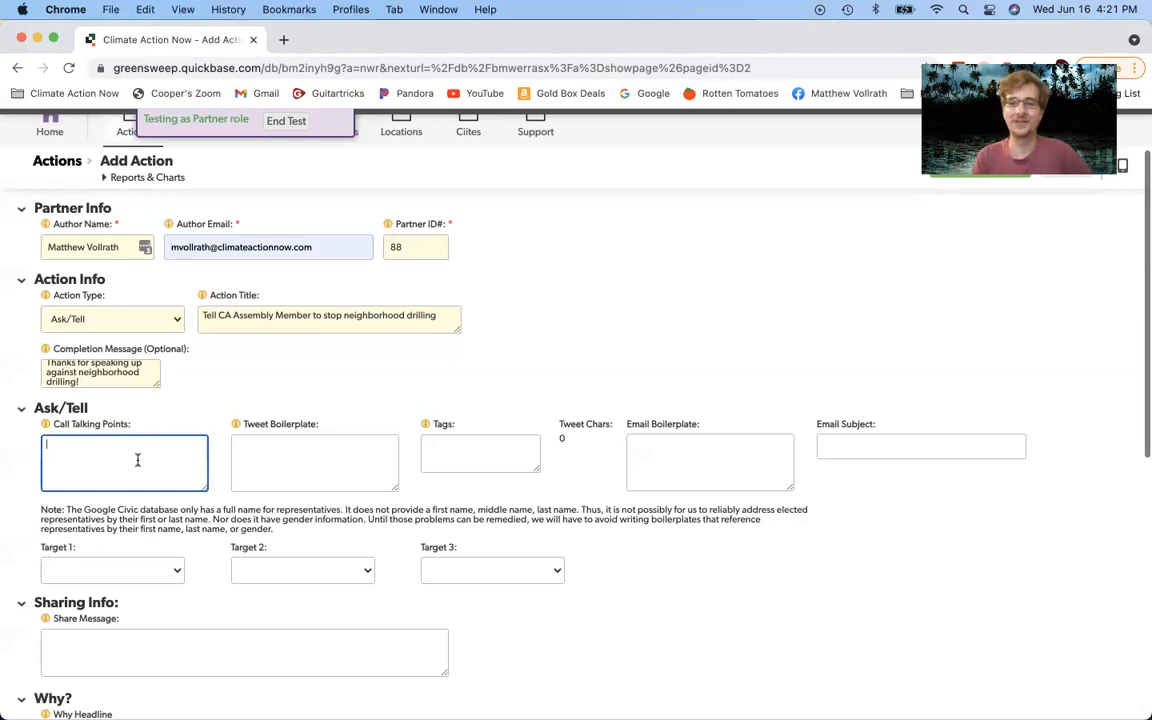
{"action": "scroll", "coordinate": [451, 316], "scroll_direction": "up", "scroll_amount": 2}
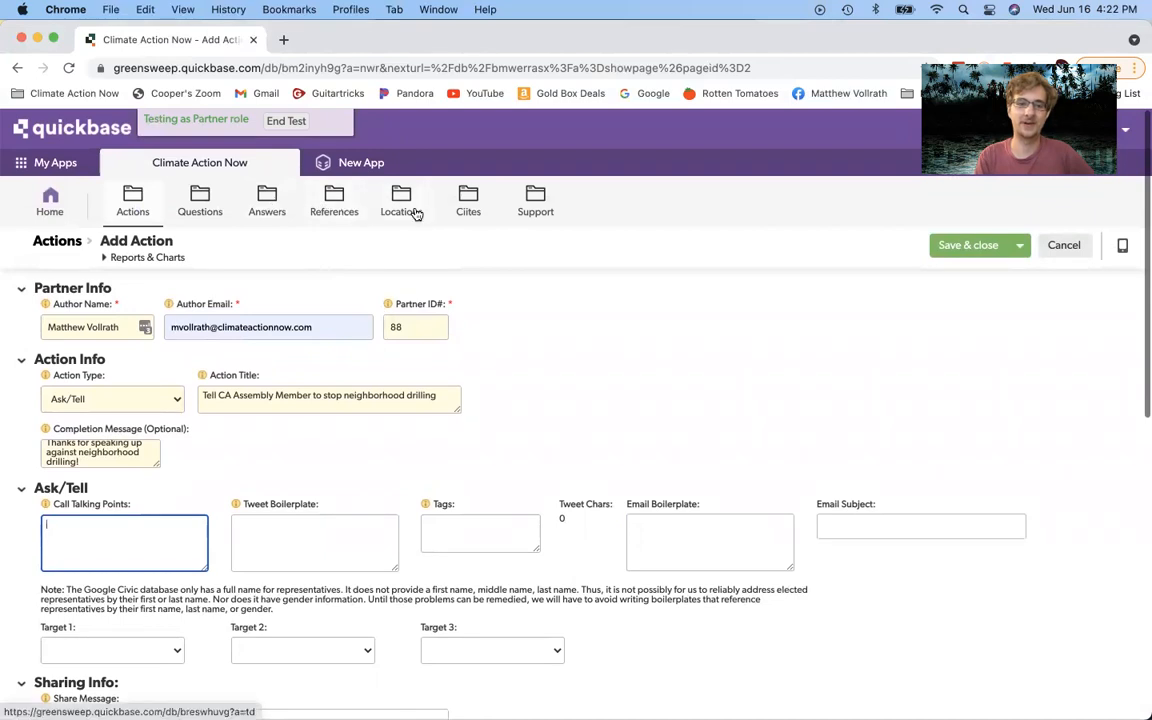
Step: Open the Actions list in a new browser tab and scroll through it
{"action": "right_click", "coordinate": [136, 203]}
{"action": "left_click", "coordinate": [156, 208]}
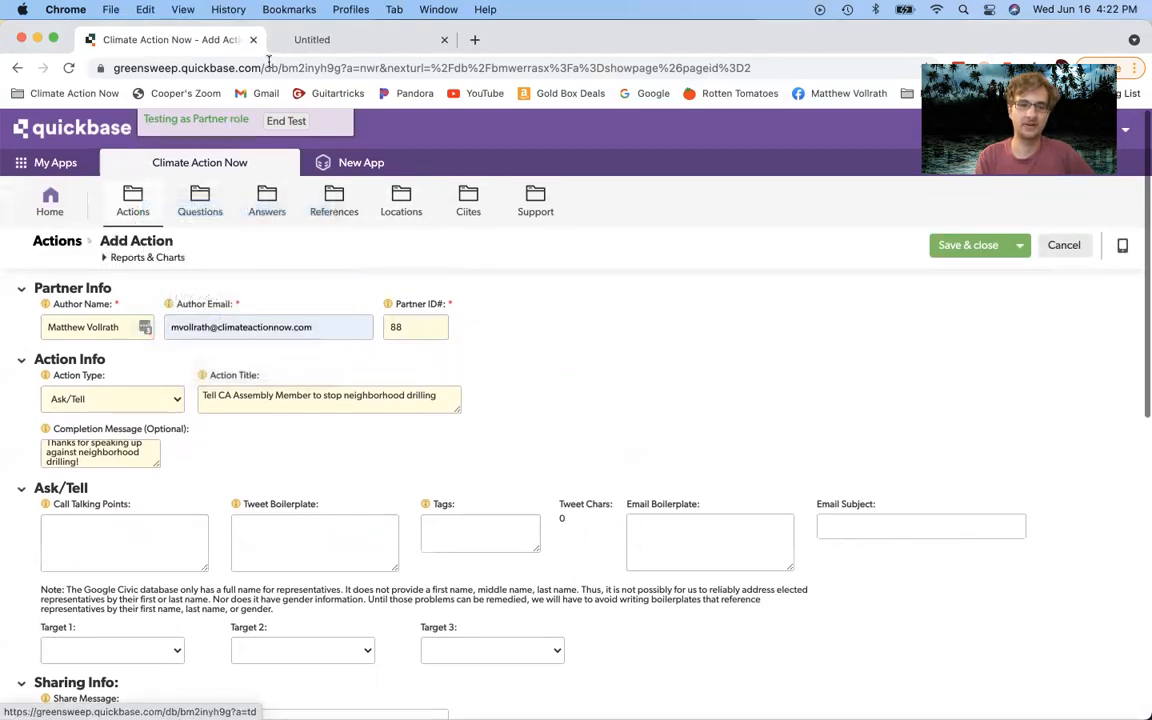
{"action": "left_click", "coordinate": [310, 38]}
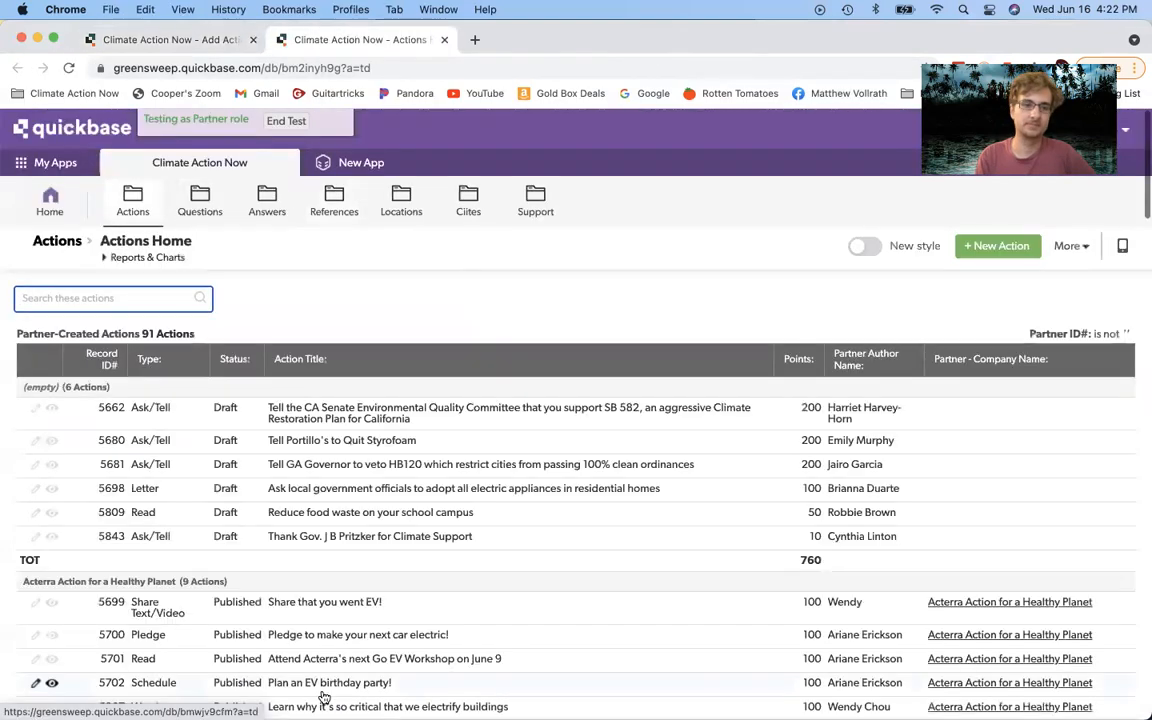
{"action": "scroll", "coordinate": [267, 424], "scroll_direction": "down", "scroll_amount": 8}
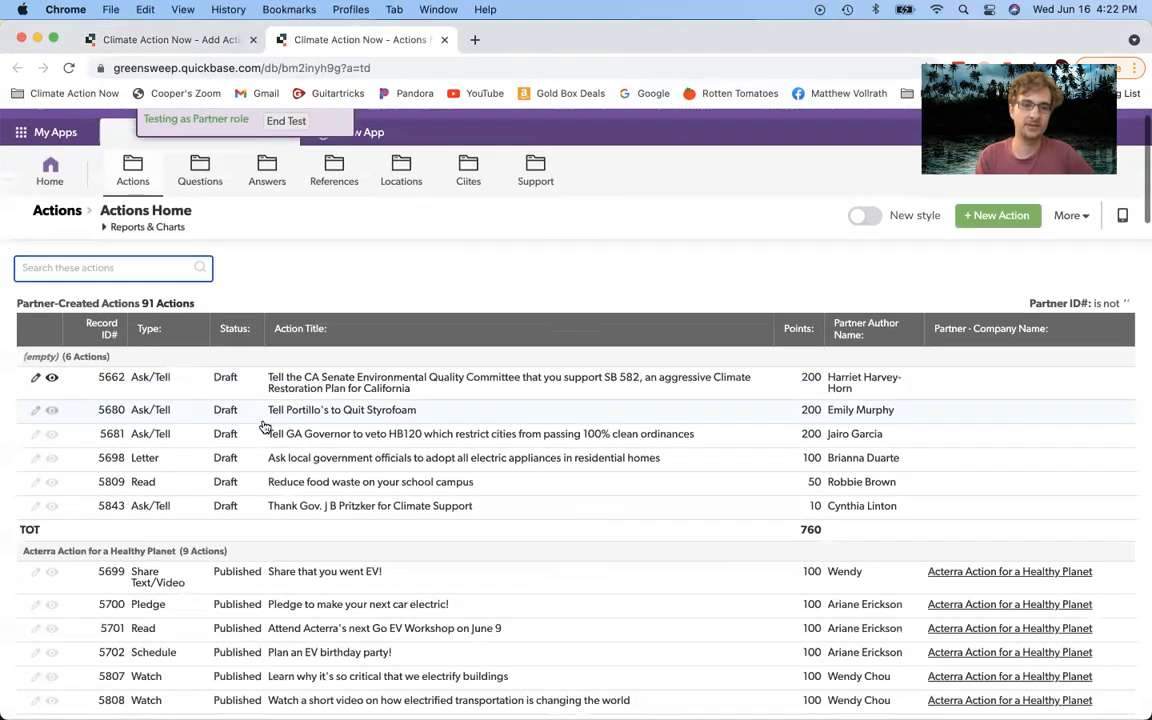
{"action": "scroll", "coordinate": [265, 427], "scroll_direction": "up", "scroll_amount": 10}
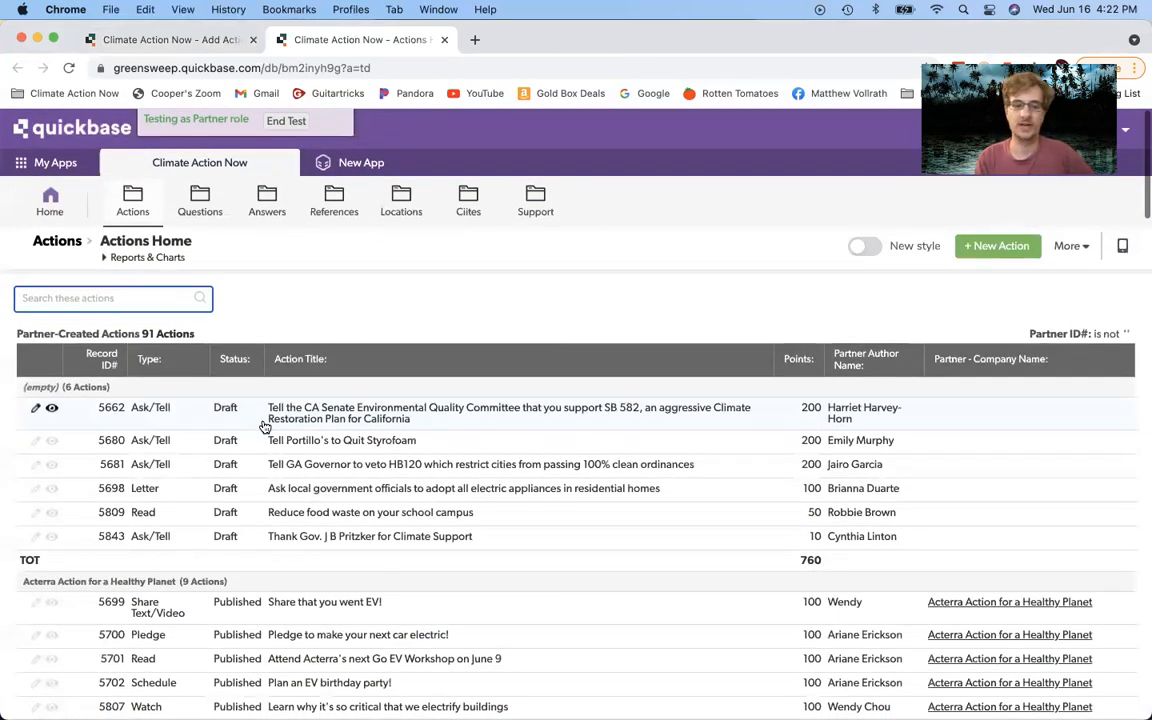
{"action": "scroll", "coordinate": [265, 427], "scroll_direction": "down", "scroll_amount": 2}
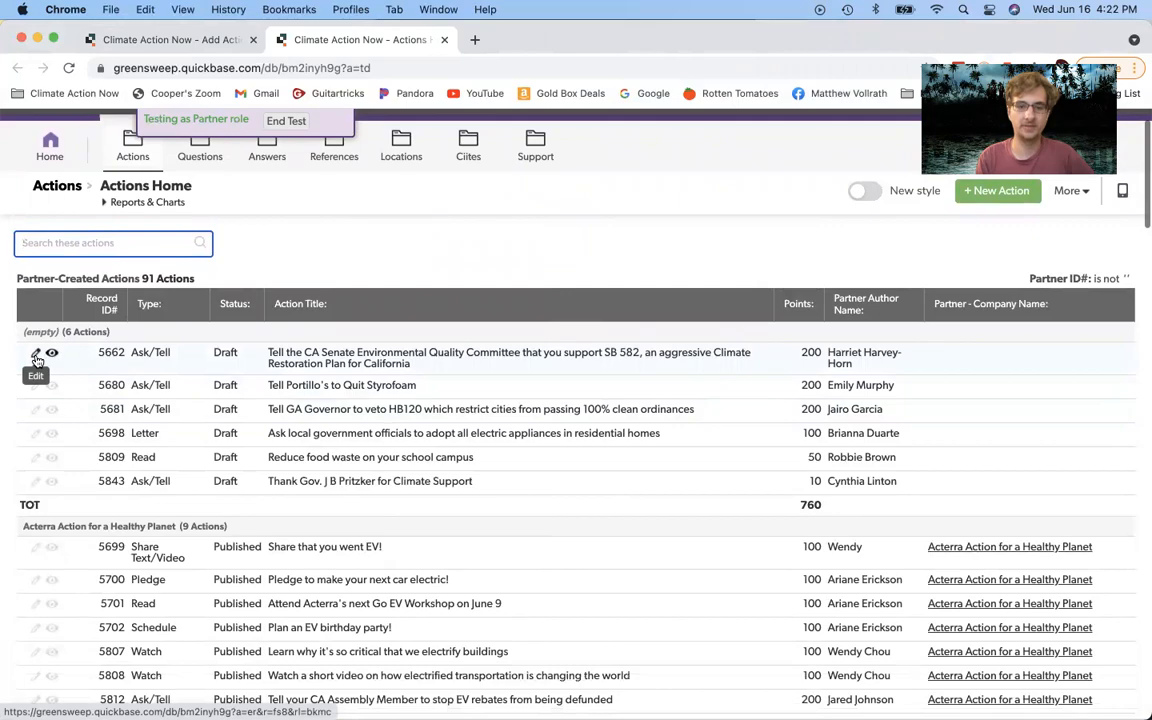
{"action": "scroll", "coordinate": [333, 474], "scroll_direction": "down", "scroll_amount": 10}
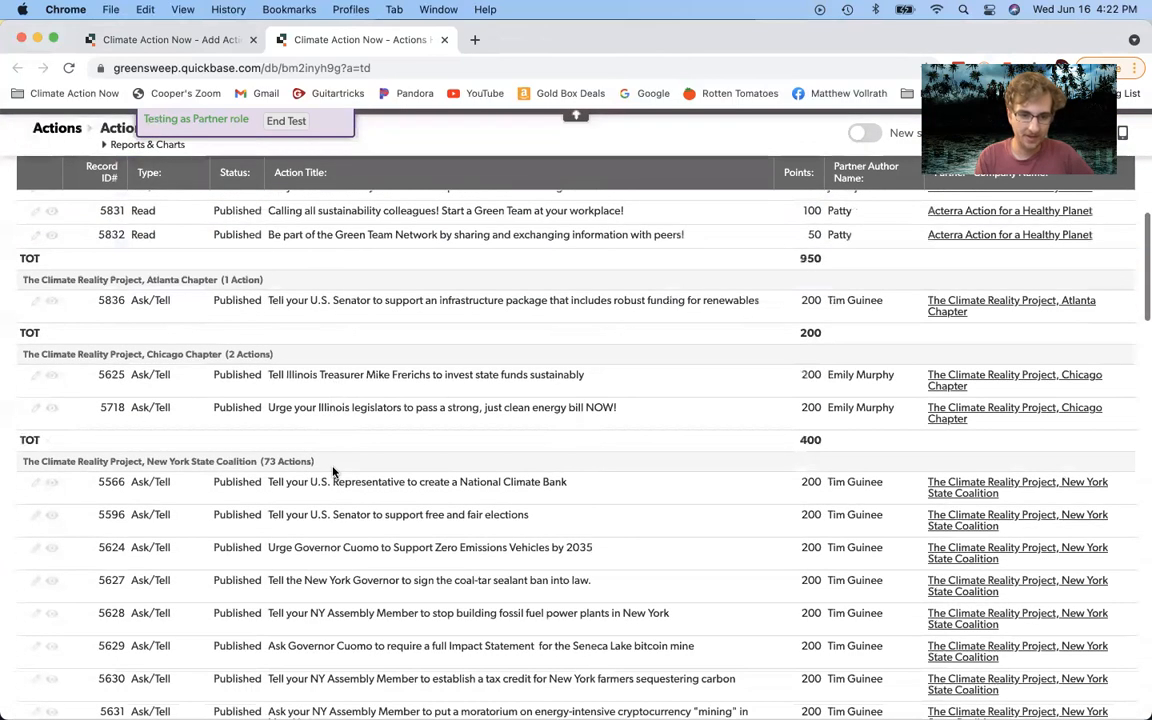
{"action": "scroll", "coordinate": [338, 570], "scroll_direction": "down", "scroll_amount": 1}
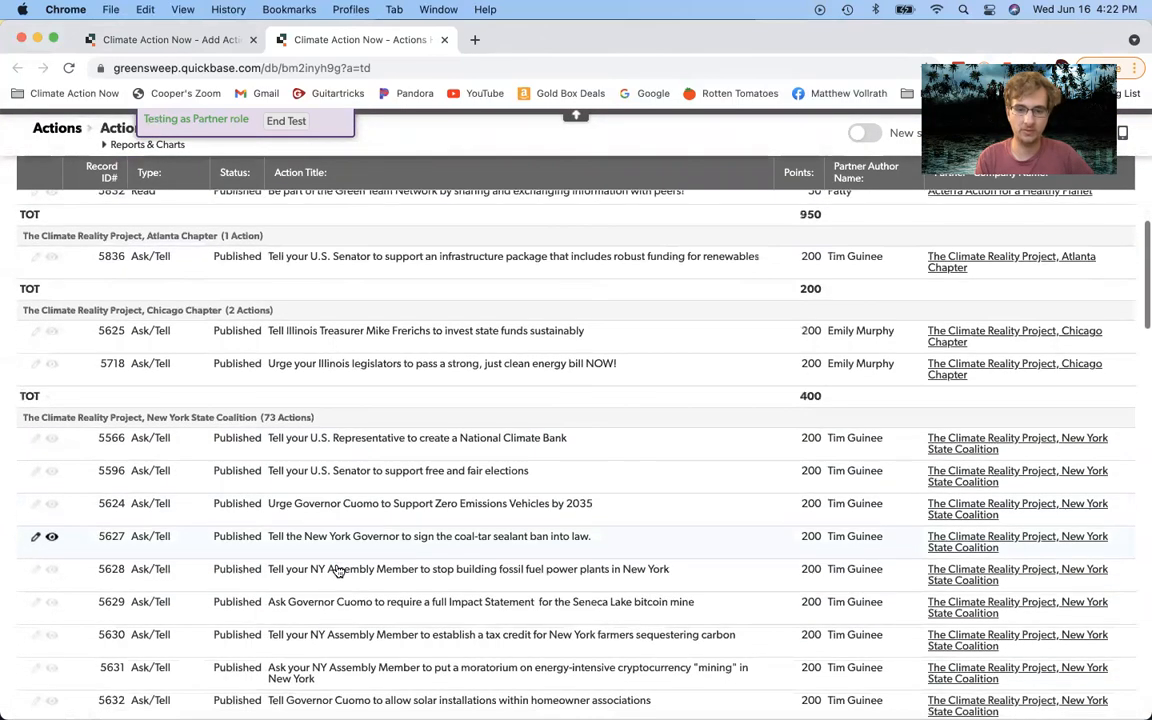
{"action": "scroll", "coordinate": [338, 570], "scroll_direction": "down", "scroll_amount": 1}
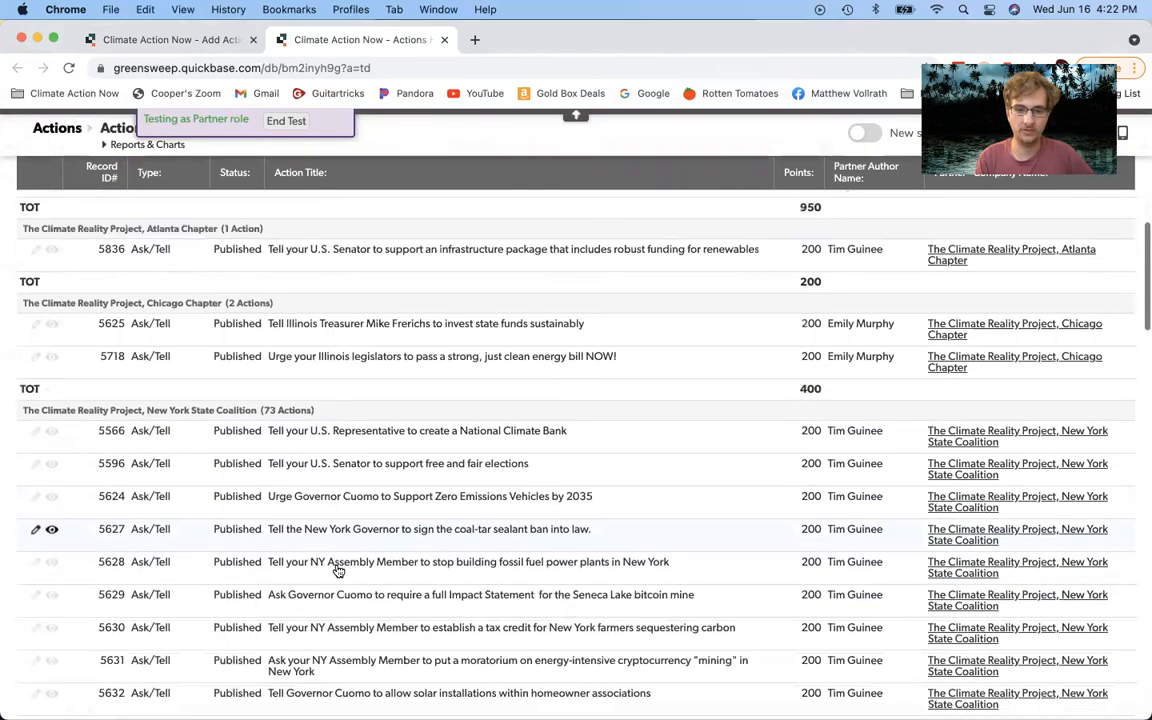
Step: Review the New York coal-tar sealant example, Edit Action #5627, then close its tab
{"action": "left_click", "coordinate": [38, 531]}
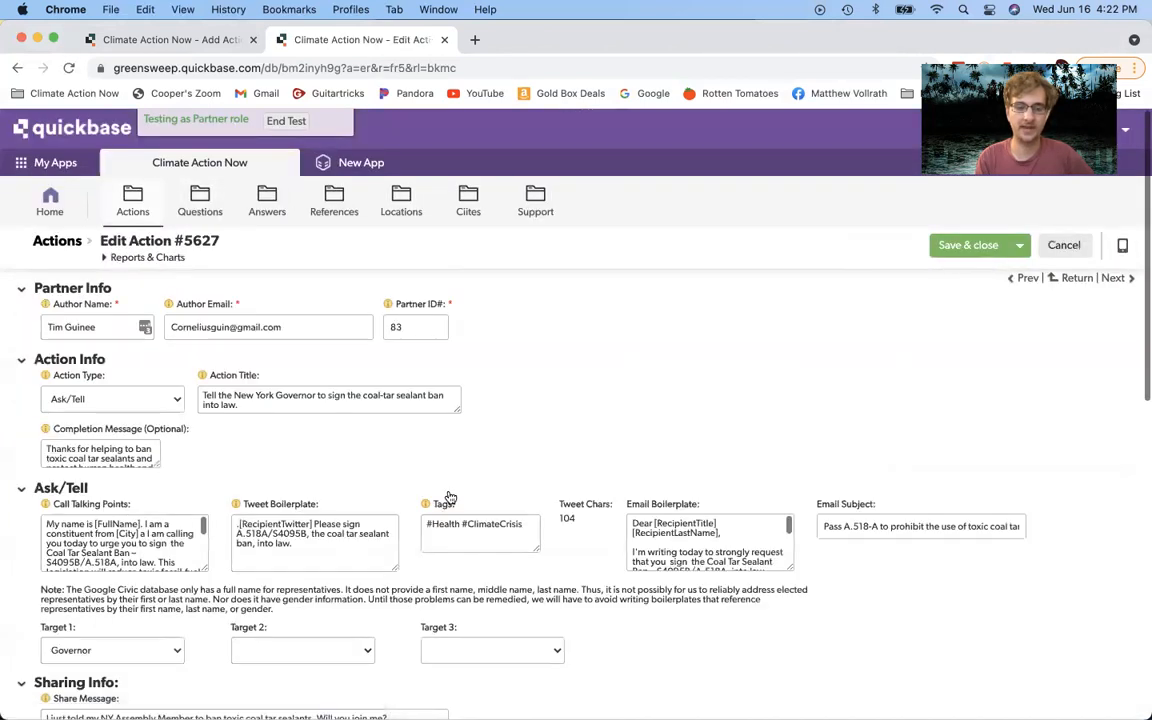
{"action": "scroll", "coordinate": [213, 492], "scroll_direction": "down", "scroll_amount": 2}
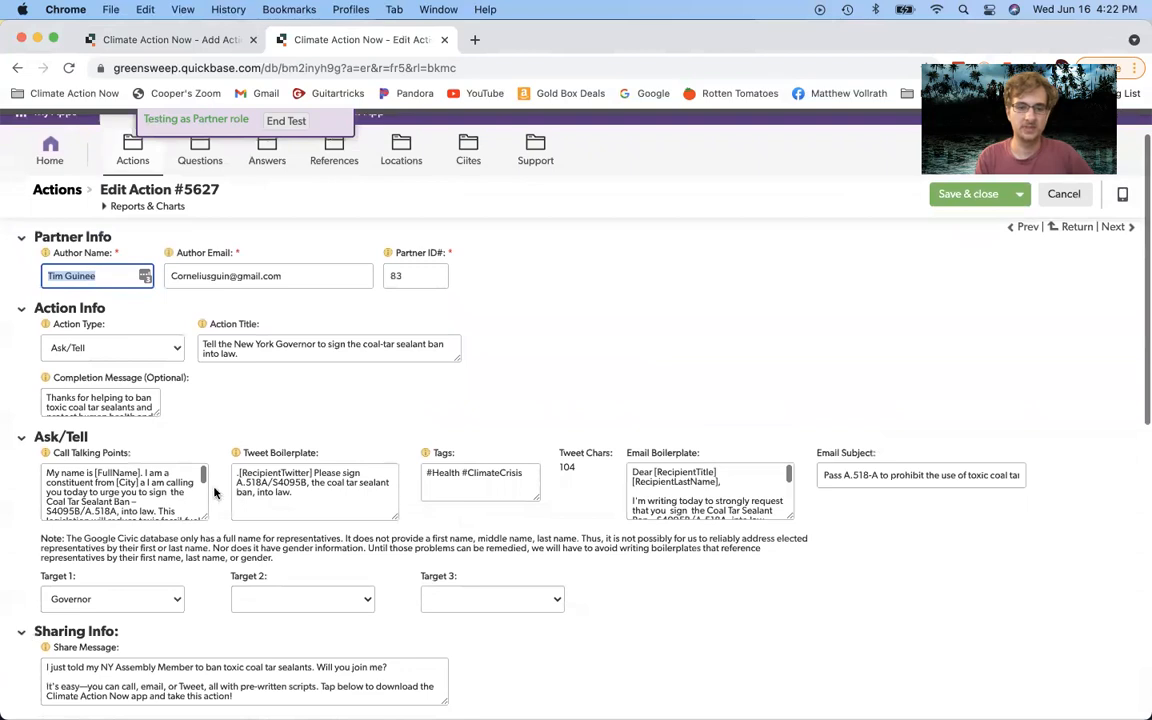
{"action": "scroll", "coordinate": [213, 492], "scroll_direction": "down", "scroll_amount": 2}
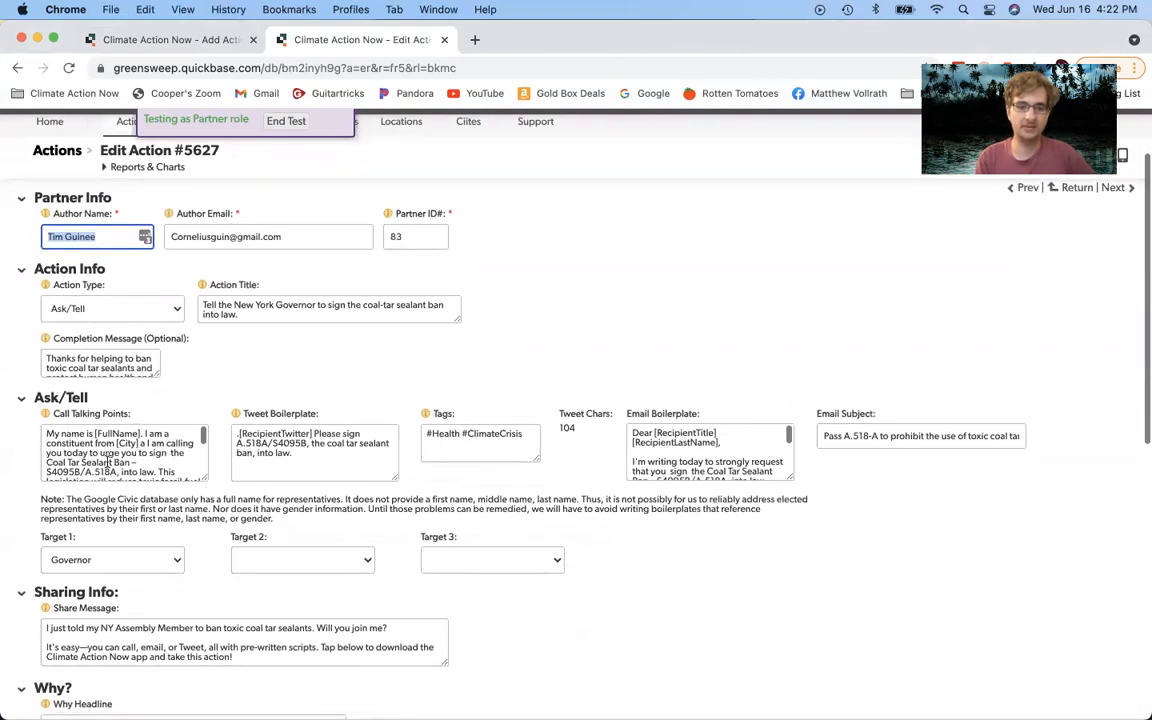
{"action": "scroll", "coordinate": [107, 455], "scroll_direction": "down", "scroll_amount": 5}
{"action": "scroll", "coordinate": [461, 430], "scroll_direction": "down", "scroll_amount": 2}
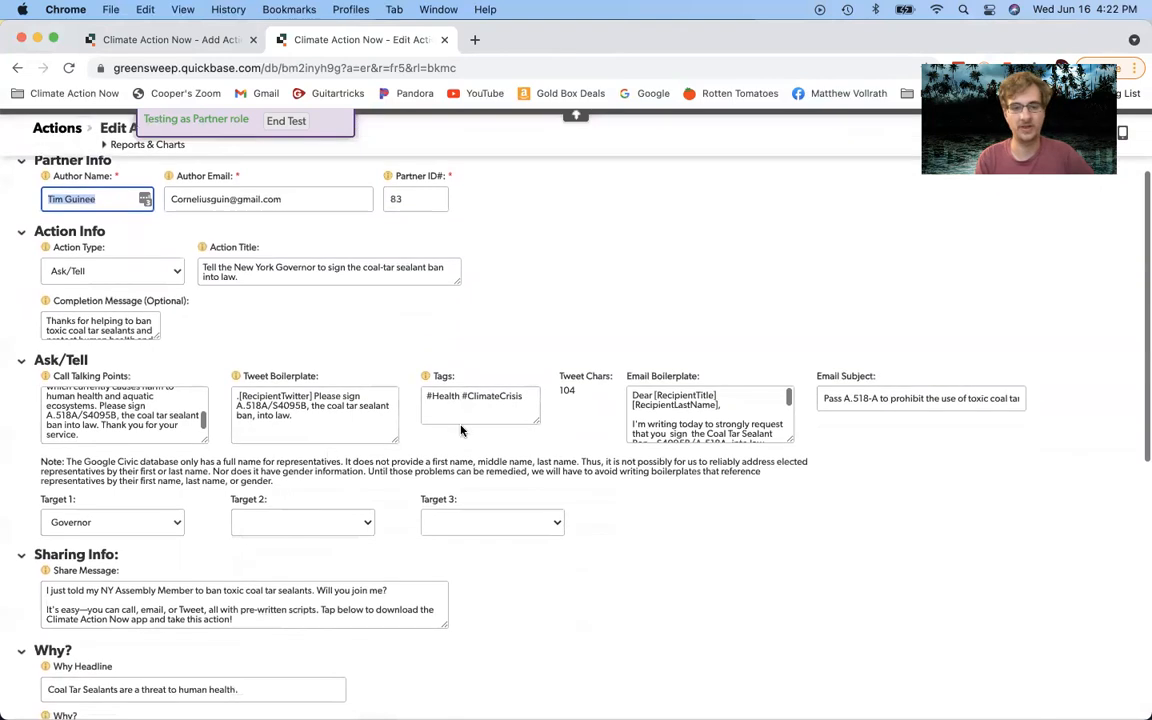
{"action": "scroll", "coordinate": [755, 405], "scroll_direction": "down", "scroll_amount": 5}
{"action": "scroll", "coordinate": [755, 405], "scroll_direction": "down", "scroll_amount": 10}
{"action": "scroll", "coordinate": [755, 405], "scroll_direction": "up", "scroll_amount": 10}
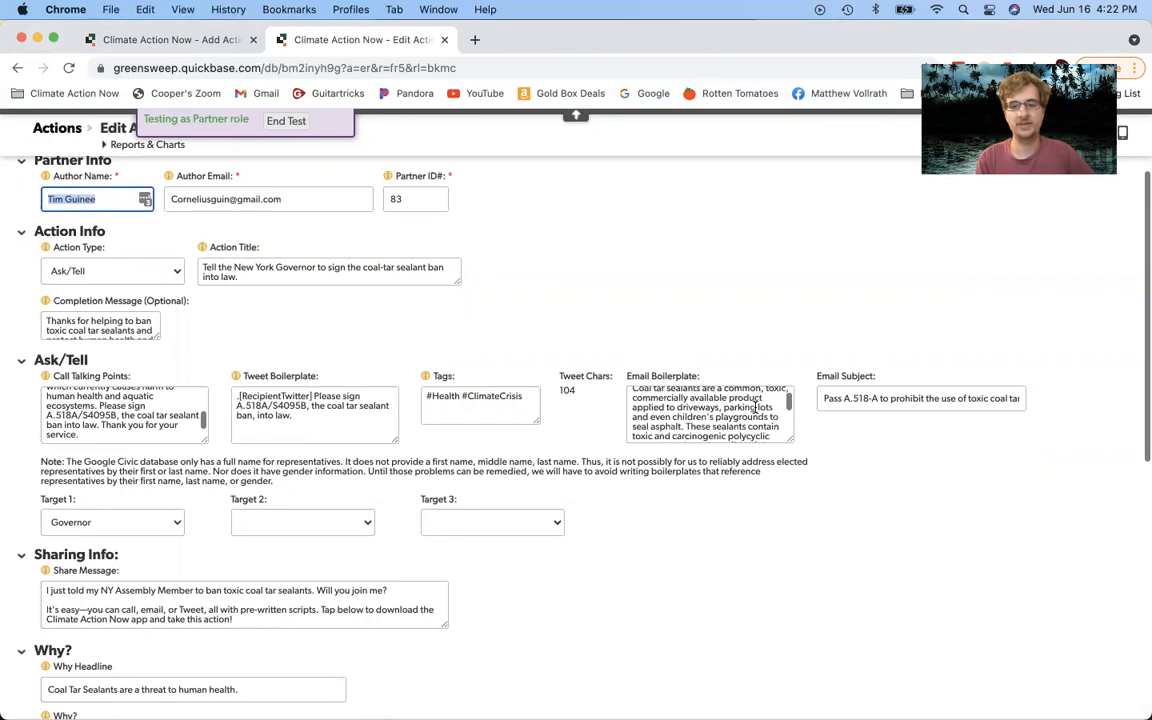
{"action": "scroll", "coordinate": [755, 405], "scroll_direction": "up", "scroll_amount": 10}
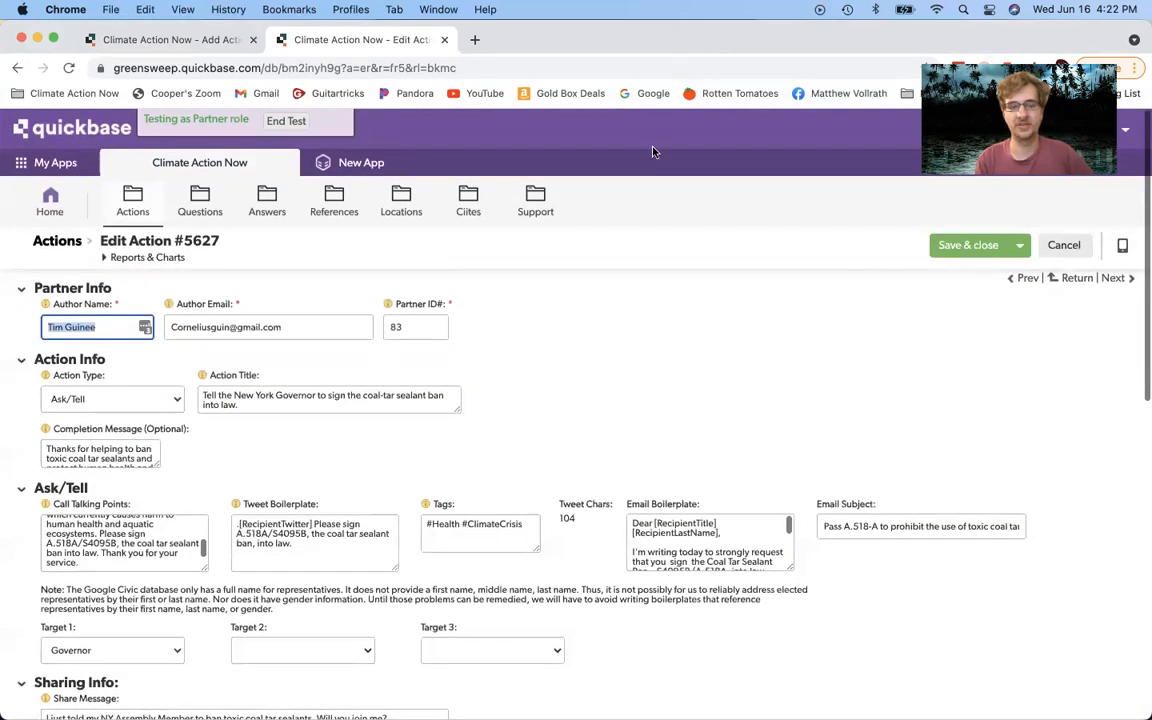
{"action": "left_click", "coordinate": [444, 41]}
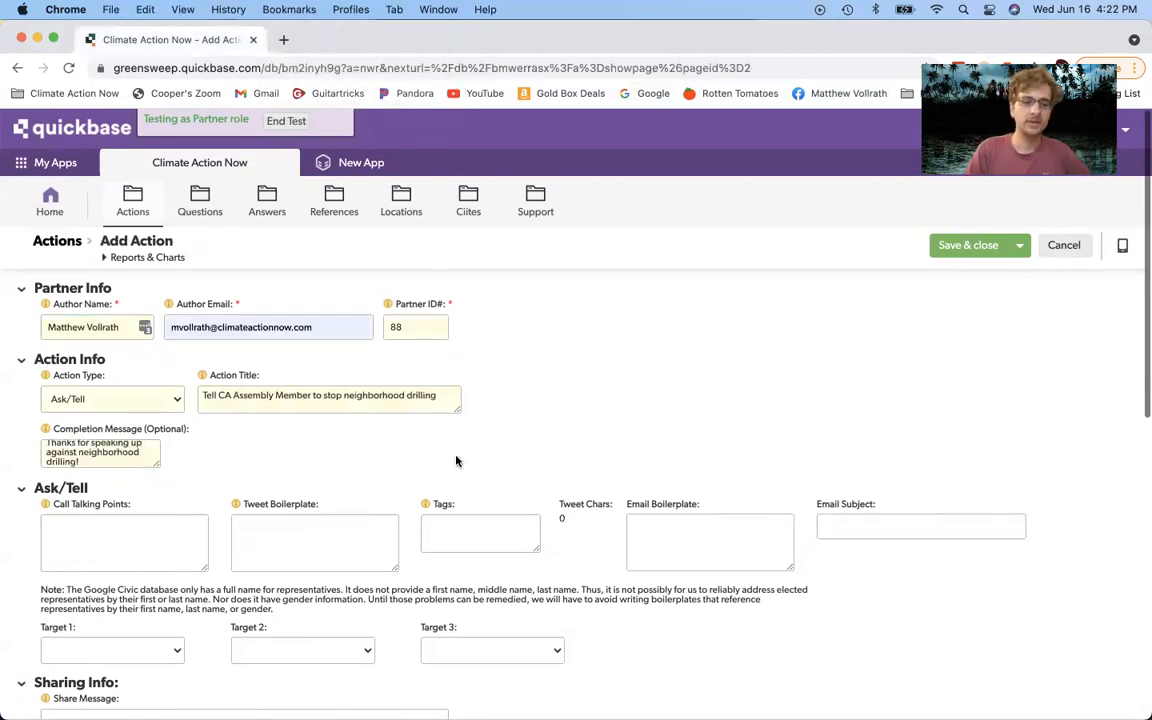
{"action": "scroll", "coordinate": [456, 461], "scroll_direction": "down", "scroll_amount": 2}
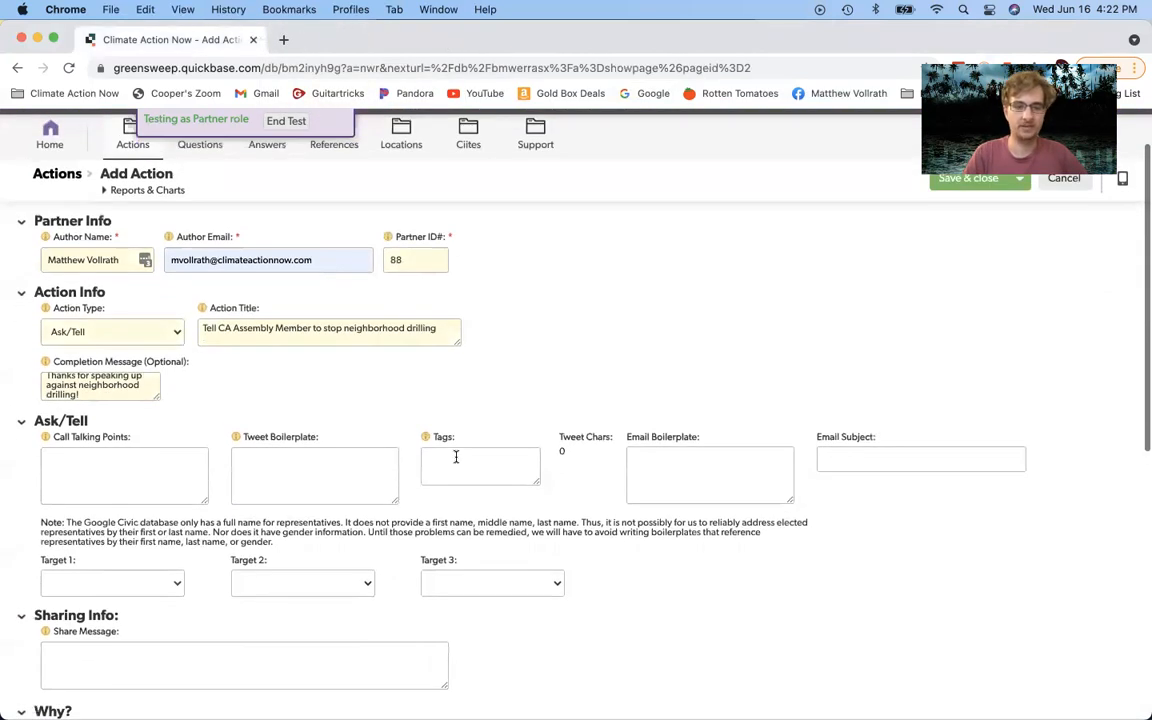
{"action": "left_click", "coordinate": [143, 487]}
{"action": "left_click", "coordinate": [285, 468]}
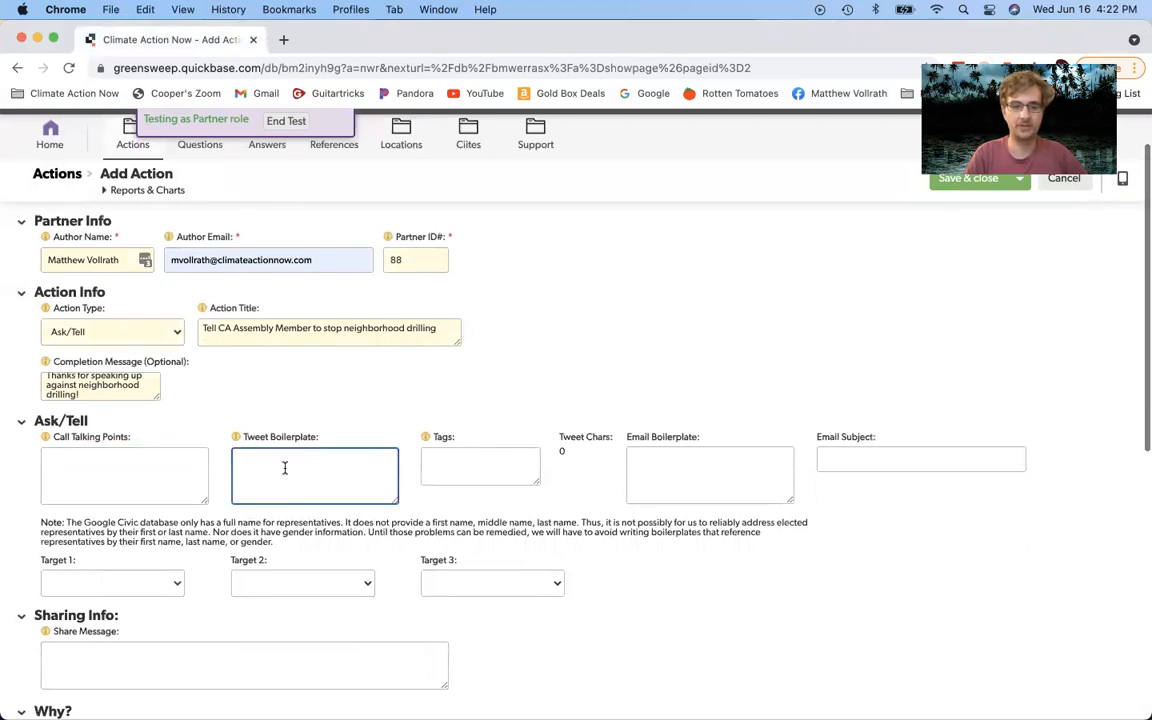
{"action": "left_click", "coordinate": [662, 483]}
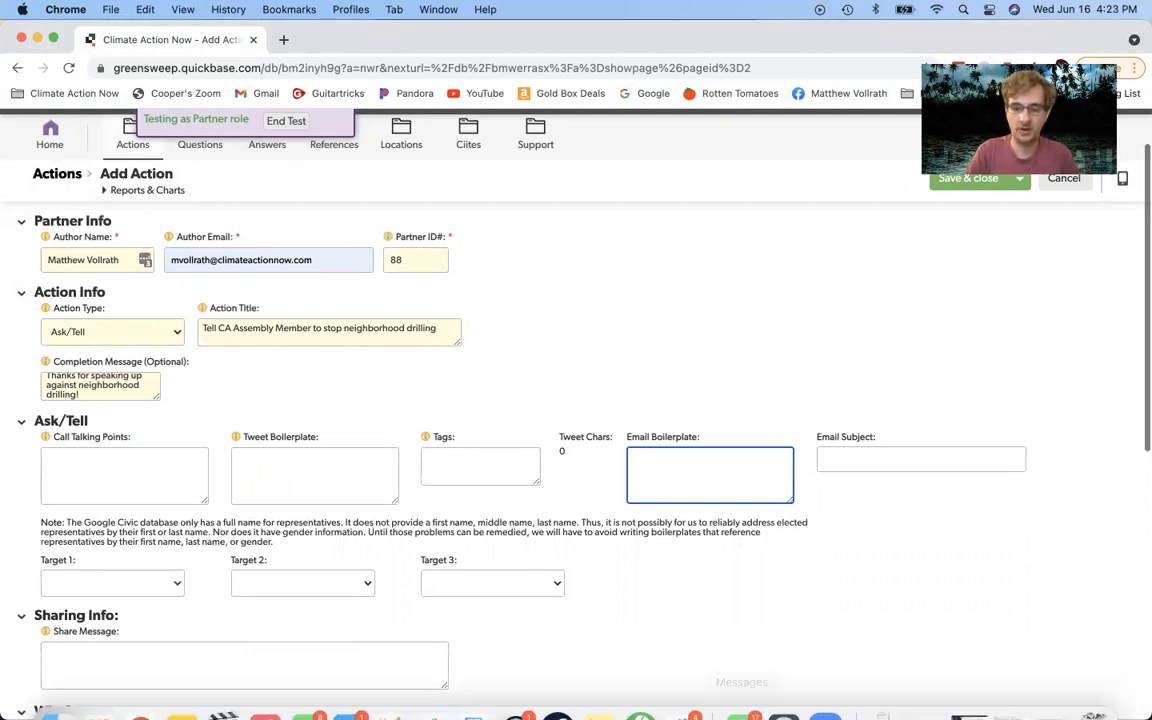
{"action": "mouse_move", "coordinate": [640, 712]}
{"action": "left_click", "coordinate": [783, 688]}
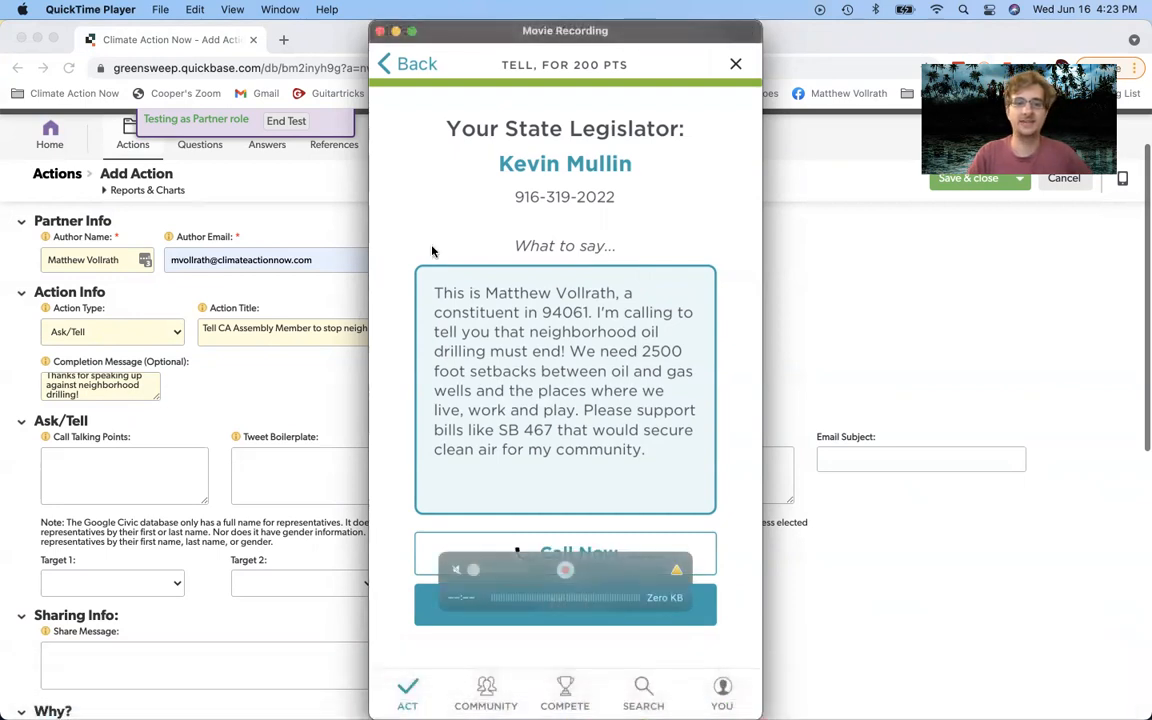
{"action": "left_click", "coordinate": [318, 43]}
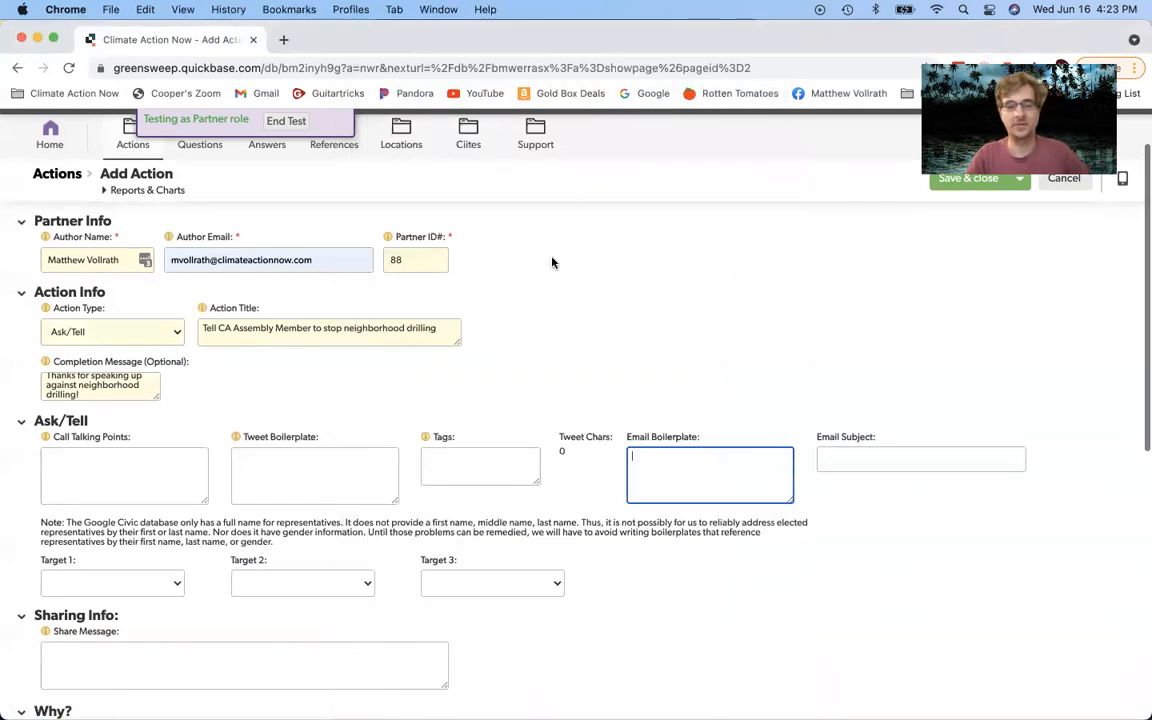
Step: Enter '[FullName] [FullAddress]' in Call Talking Points, correcting the mistyped [FirstName] placeholder
{"action": "left_click", "coordinate": [123, 458]}
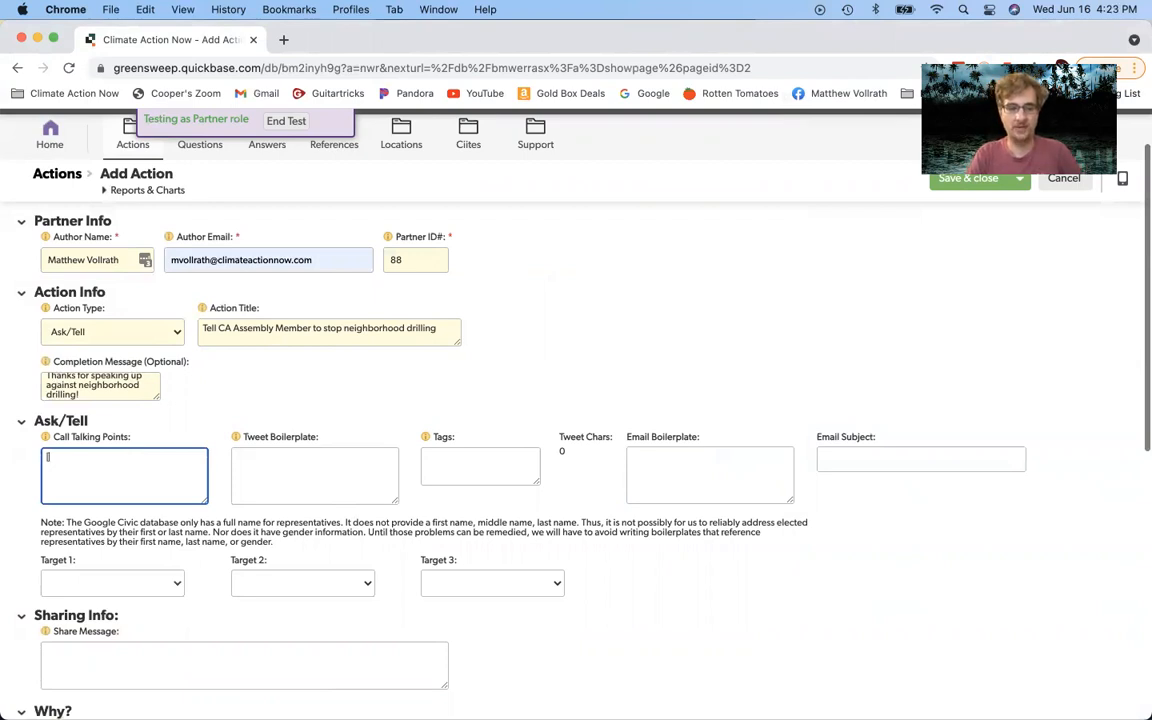
{"action": "type", "text": "[FirstName"}
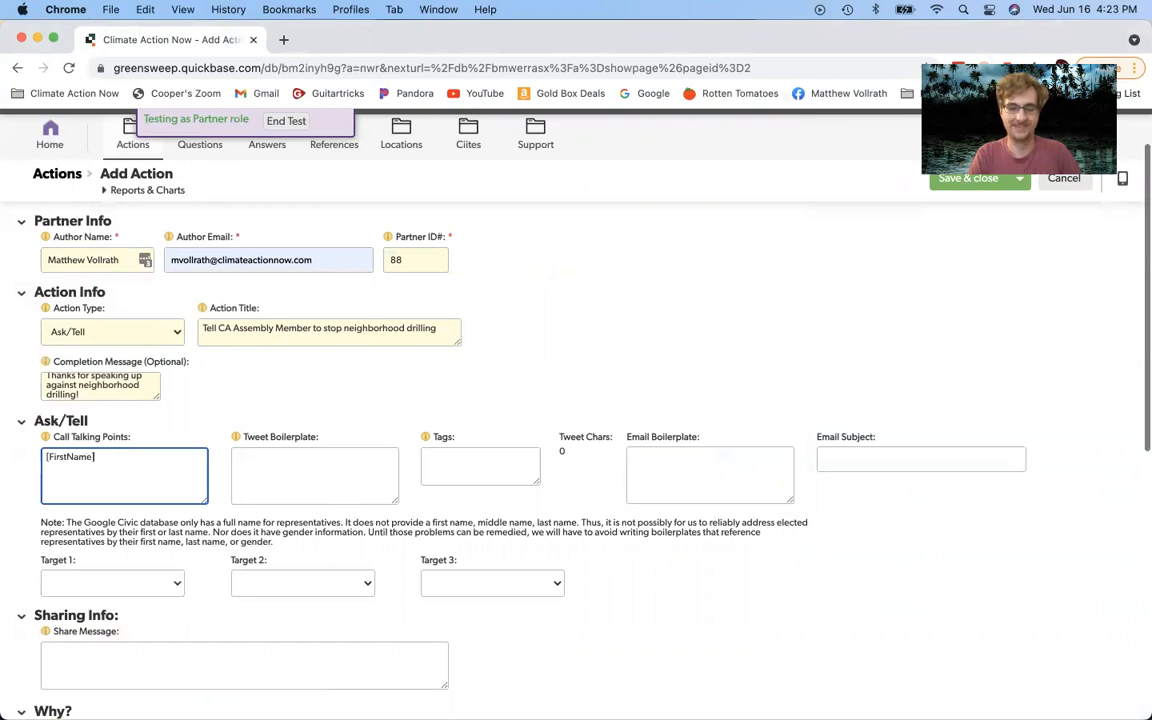
{"action": "key", "text": "BackSpace"}
{"action": "key", "text": "BackSpace"}
{"action": "key", "text": "BackSpace"}
{"action": "key", "text": "BackSpace"}
{"action": "key", "text": "BackSpace"}
{"action": "key", "text": "BackSpace"}
{"action": "key", "text": "BackSpace"}
{"action": "key", "text": "BackSpace"}
{"action": "key", "text": "BackSpace"}
{"action": "type", "text": "ullName] [Full"}
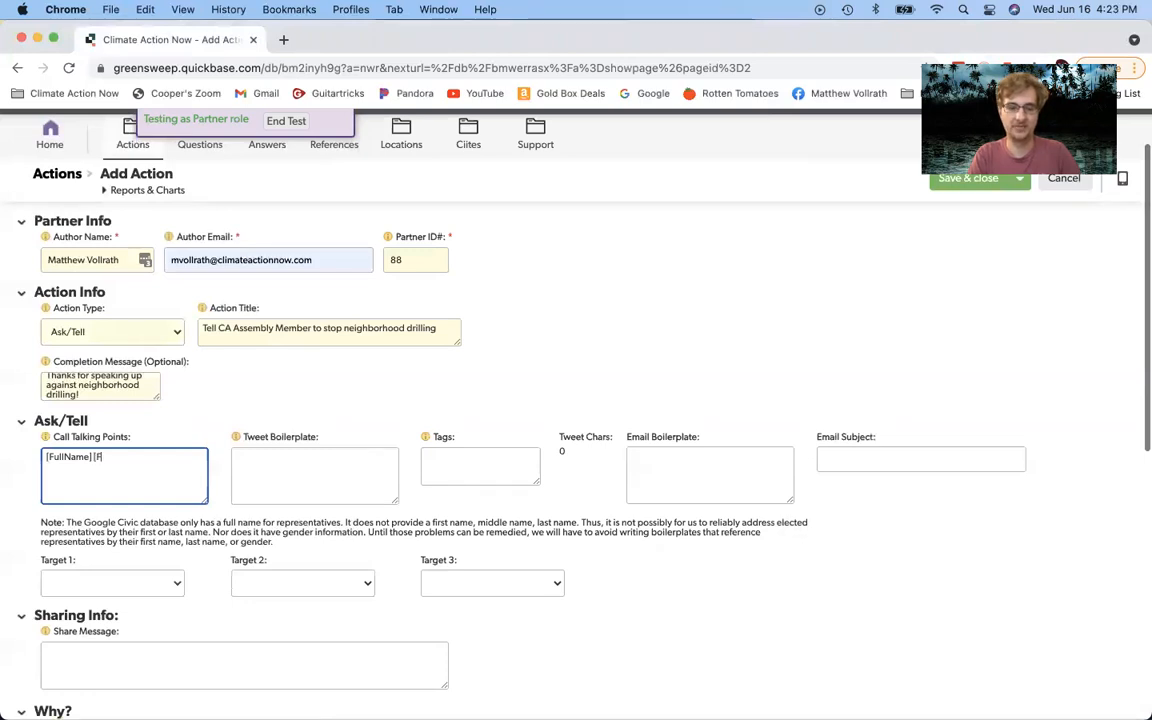
{"action": "type", "text": "Addr"}
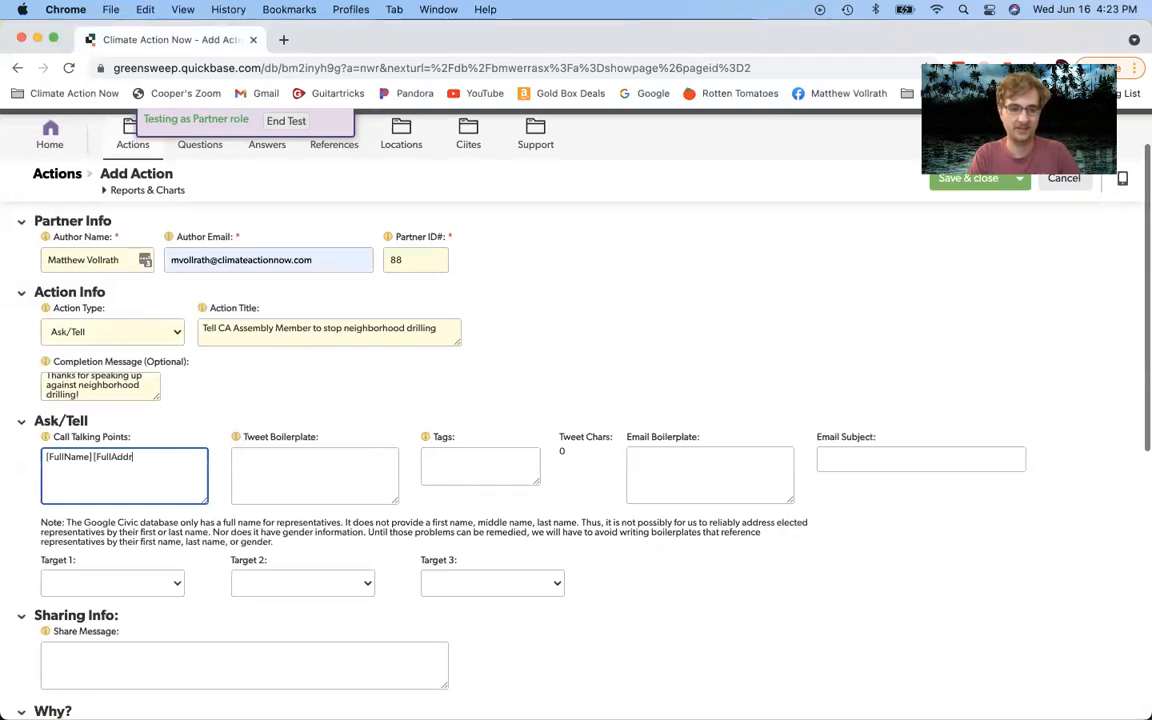
{"action": "type", "text": "ess]"}
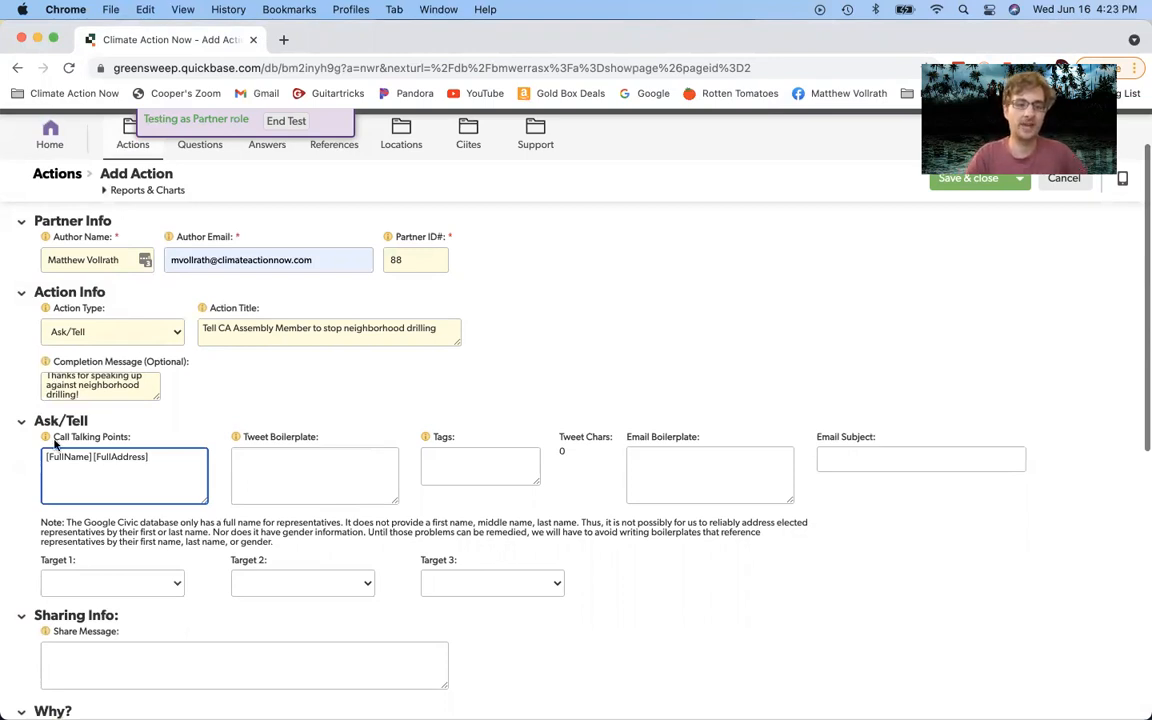
{"action": "mouse_move", "coordinate": [47, 458]}
{"action": "left_mouse_down"}
{"action": "mouse_move", "coordinate": [91, 458]}
{"action": "mouse_move", "coordinate": [40, 456]}
{"action": "left_mouse_up"}
{"action": "left_click", "coordinate": [91, 458]}
{"action": "left_click", "coordinate": [76, 463]}
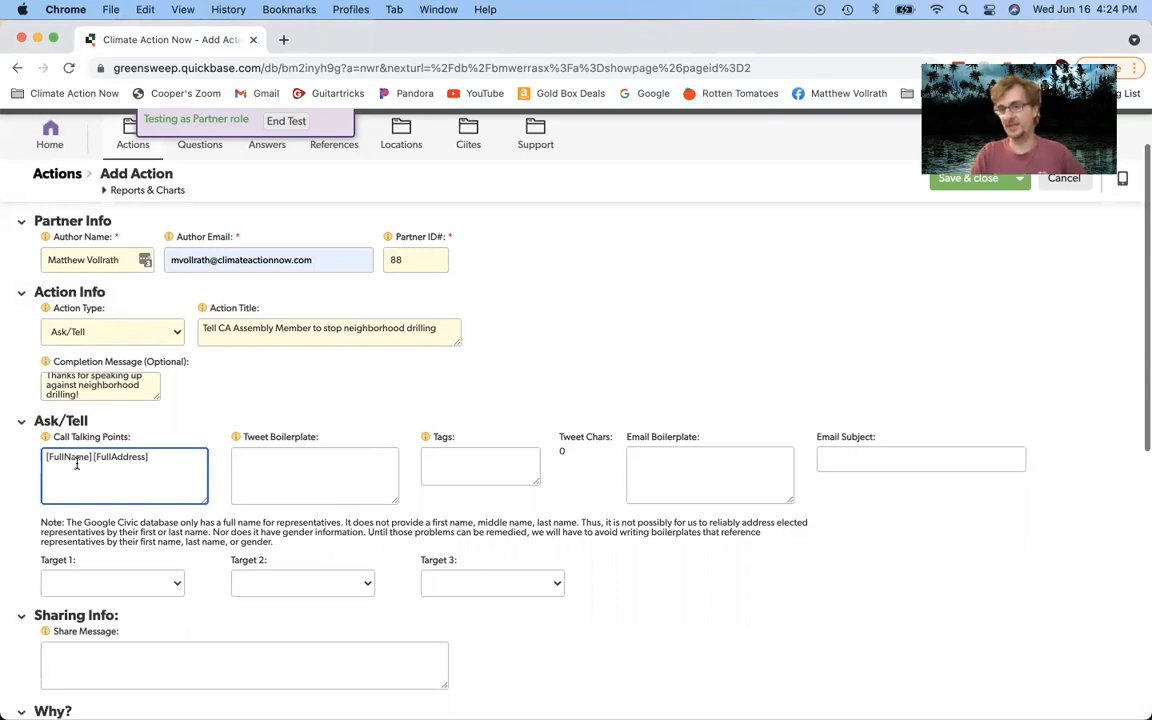
Step: Check the text options on the talking points entry, then move to the Email Boilerplate field
{"action": "right_click", "coordinate": [154, 461]}
{"action": "left_click", "coordinate": [135, 458]}
{"action": "right_click", "coordinate": [135, 460]}
{"action": "left_click", "coordinate": [129, 437]}
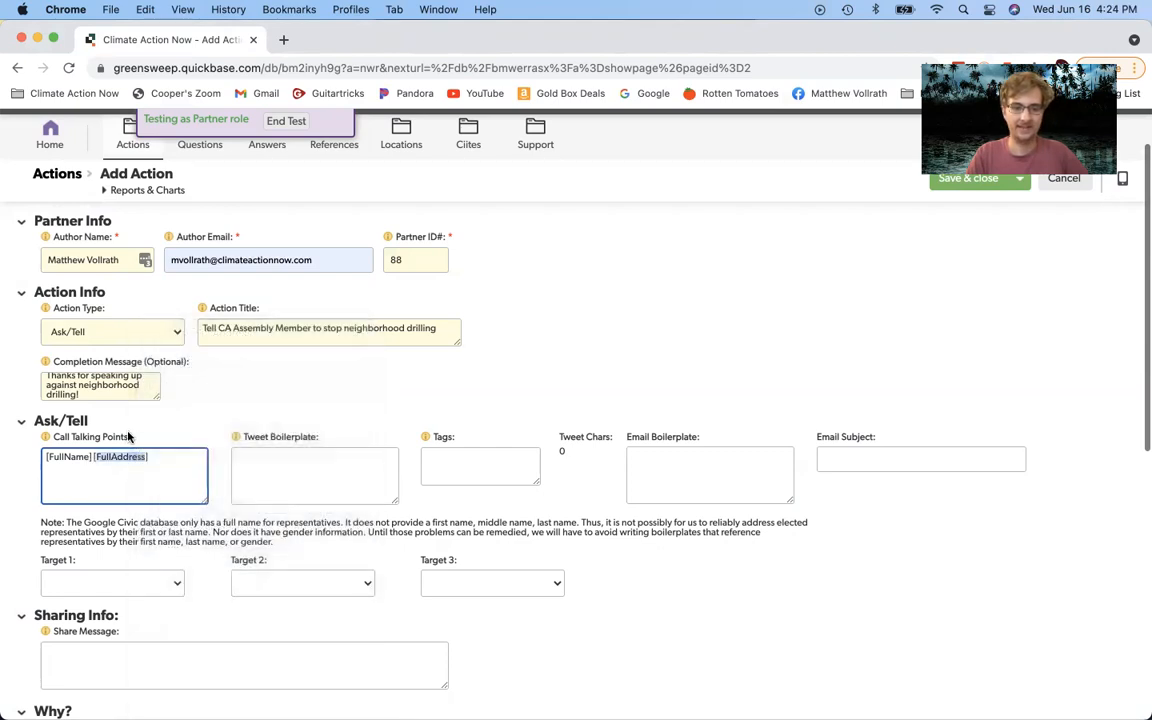
{"action": "right_click", "coordinate": [165, 458]}
{"action": "right_click", "coordinate": [149, 463]}
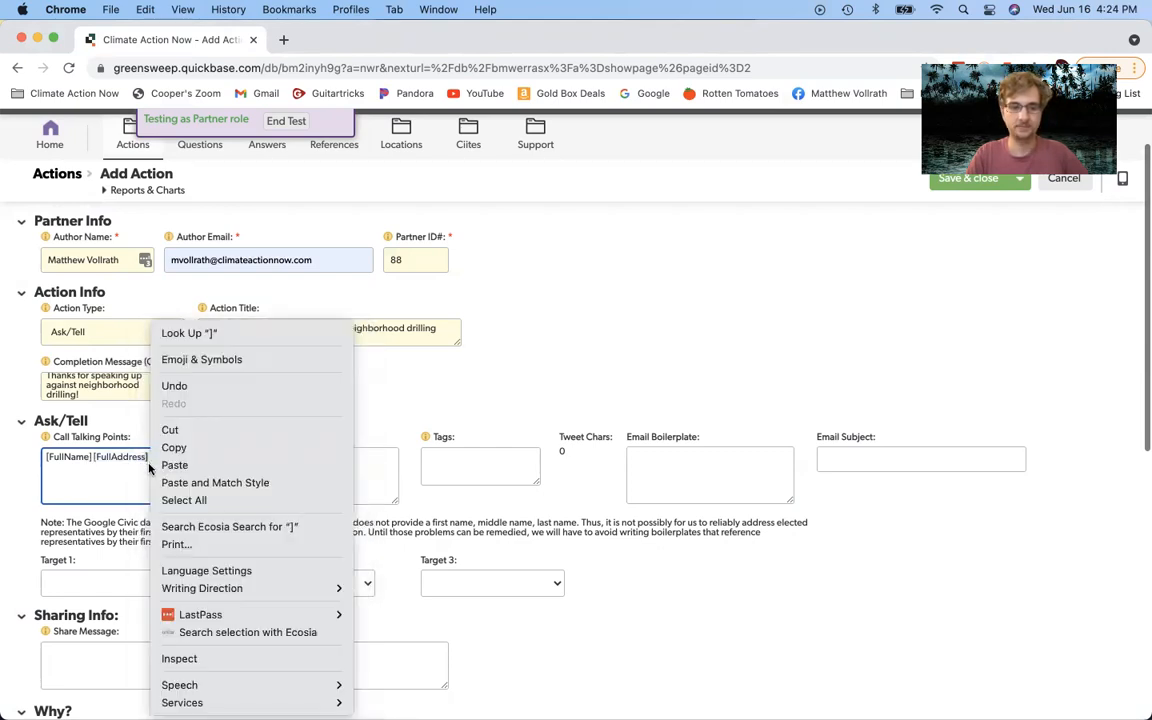
{"action": "left_click", "coordinate": [126, 474]}
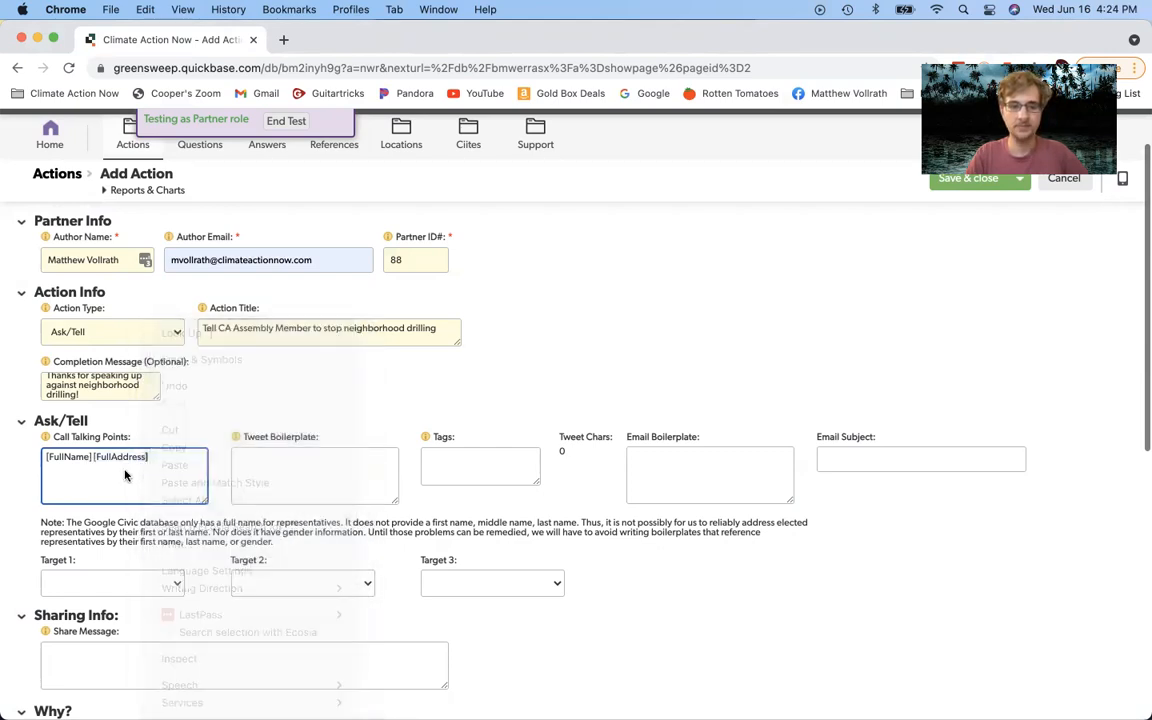
{"action": "left_click", "coordinate": [672, 473]}
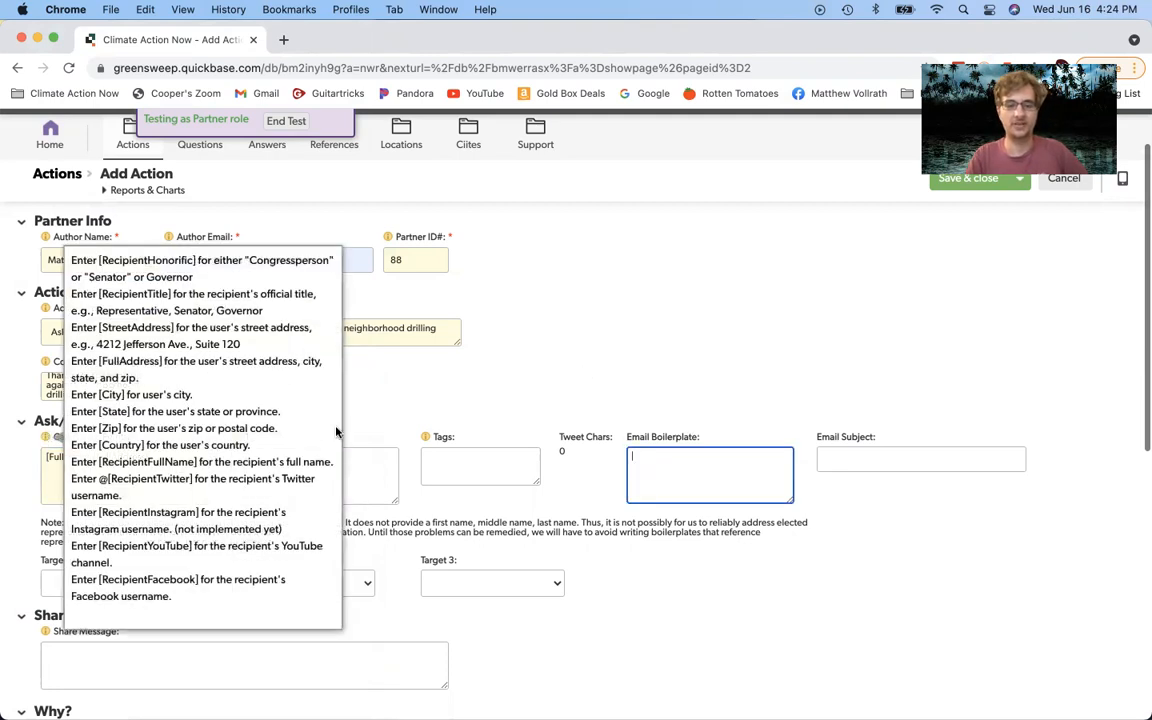
{"action": "left_click", "coordinate": [165, 453]}
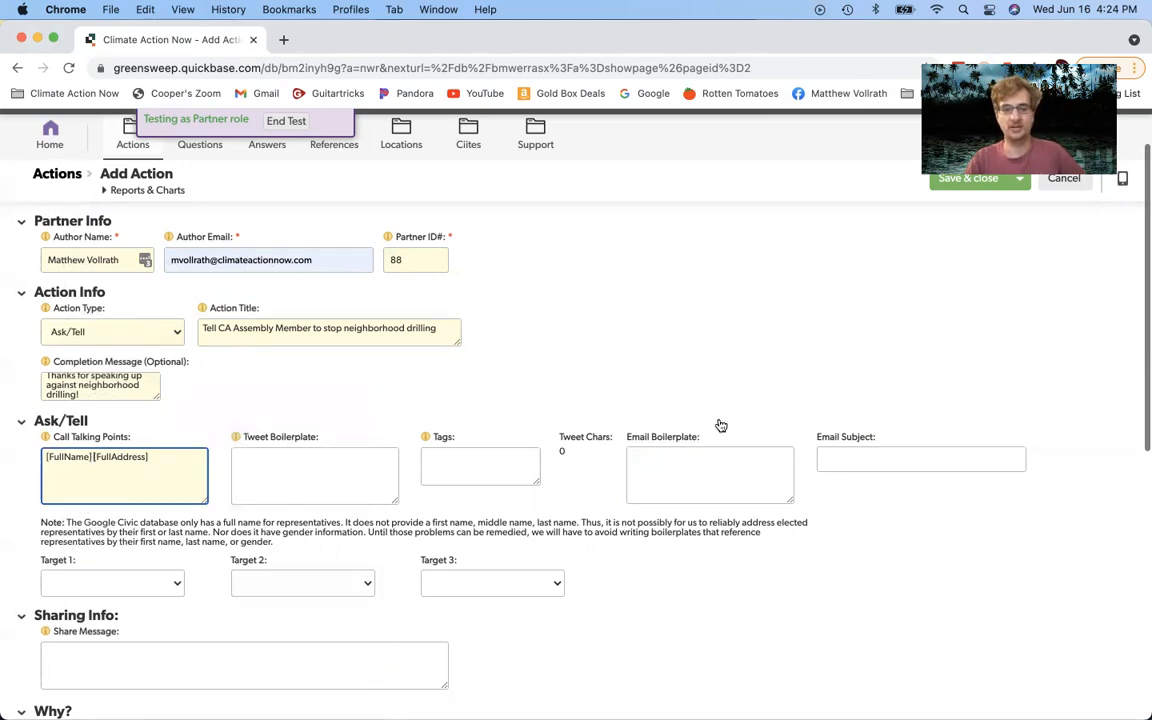
{"action": "right_click", "coordinate": [687, 462]}
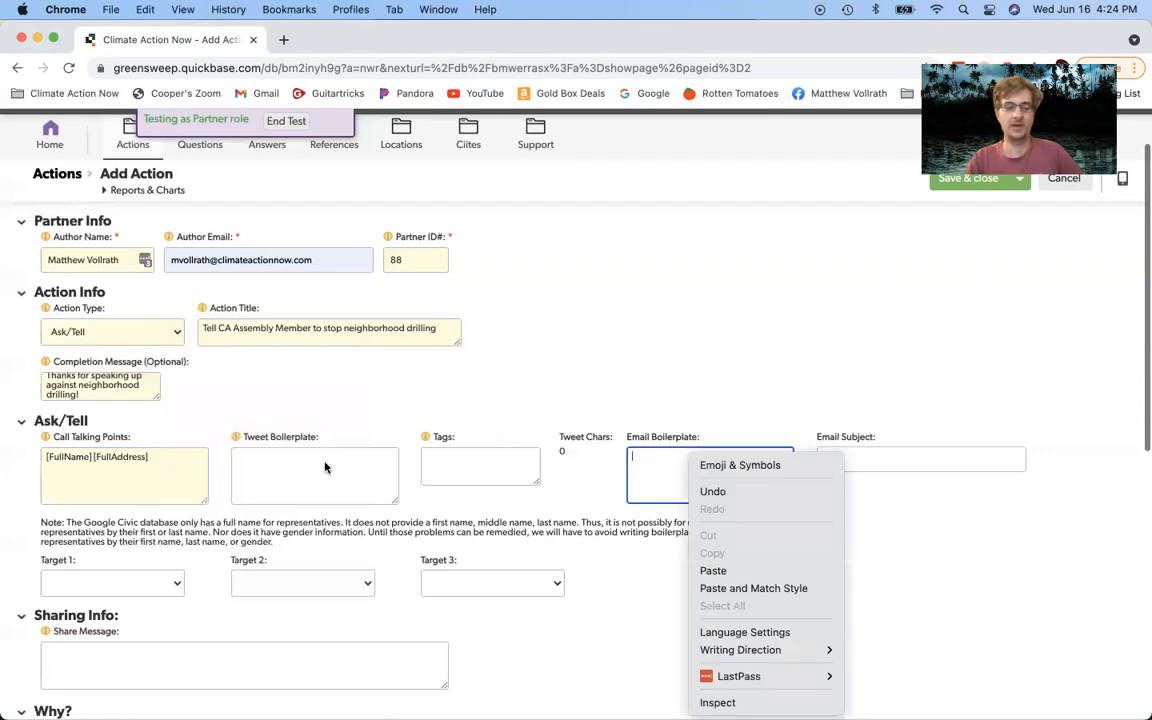
{"action": "left_click", "coordinate": [166, 458]}
{"action": "left_click", "coordinate": [166, 458]}
{"action": "right_click", "coordinate": [283, 458]}
{"action": "right_click", "coordinate": [249, 465]}
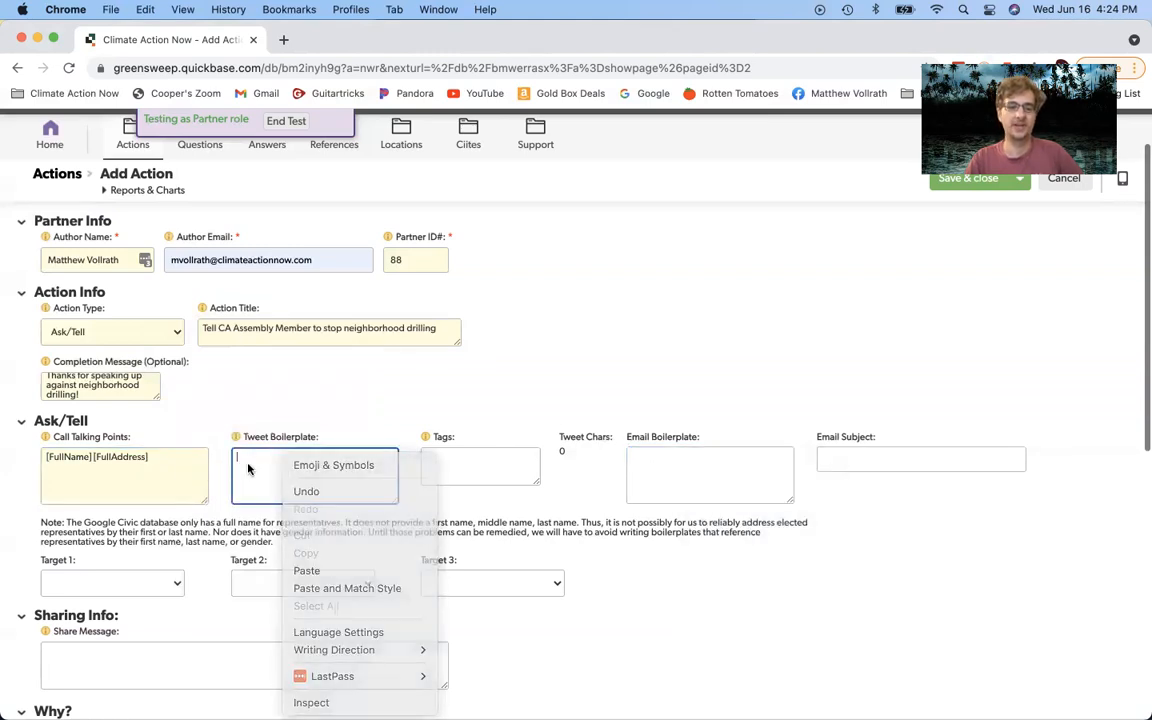
Step: Enter '[City]' as the Tweet Boilerplate and commit it so Tweet Chars reads 6
{"action": "left_click", "coordinate": [362, 418]}
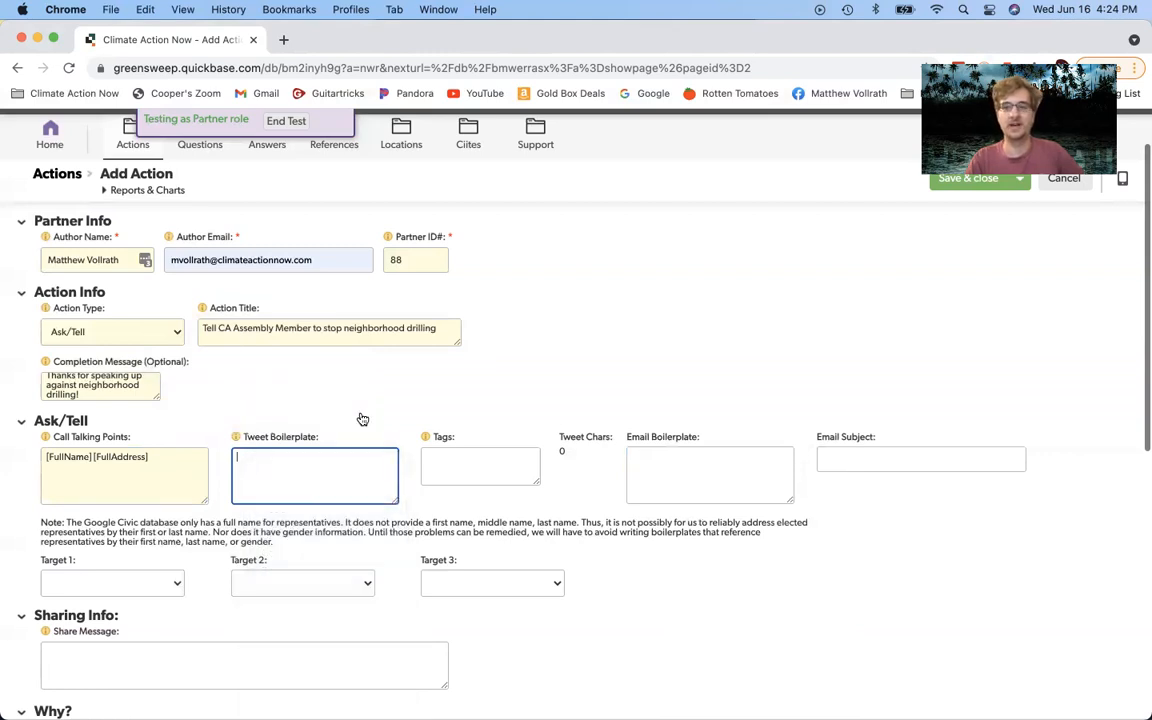
{"action": "type", "text": "[City]"}
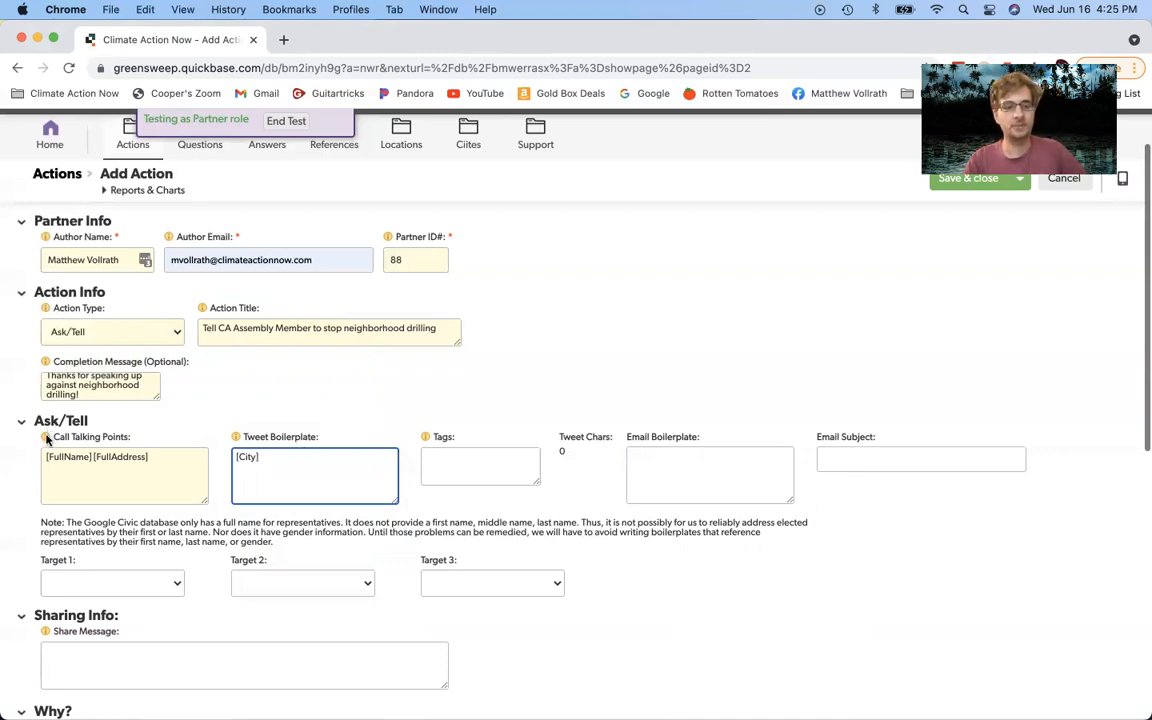
{"action": "mouse_move", "coordinate": [46, 440]}
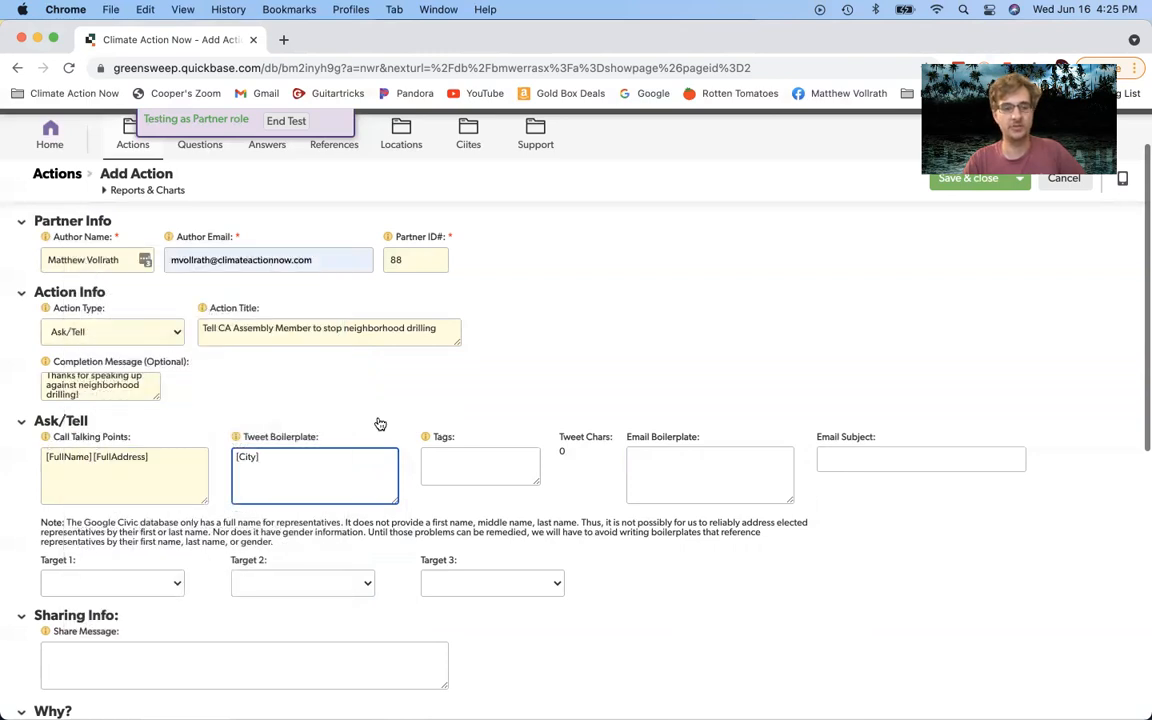
{"action": "left_click", "coordinate": [228, 385]}
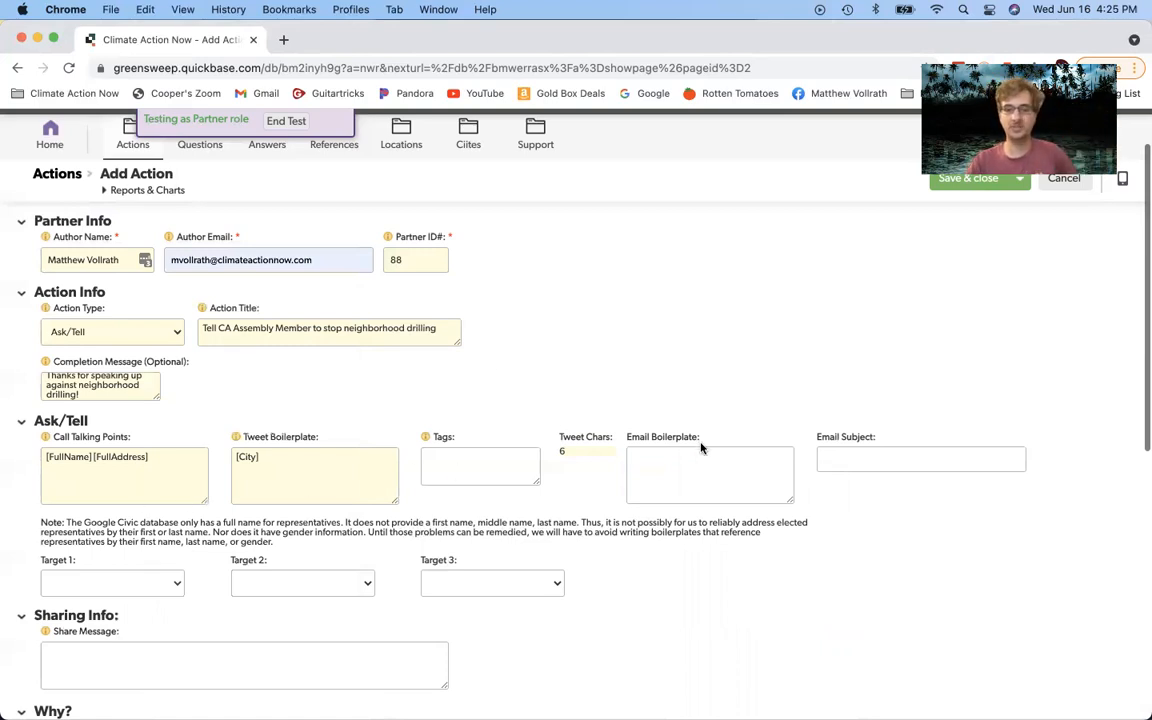
Step: Pass through Email Subject and Tags, scroll down, and open the Target 1 recipient list
{"action": "left_click", "coordinate": [866, 459]}
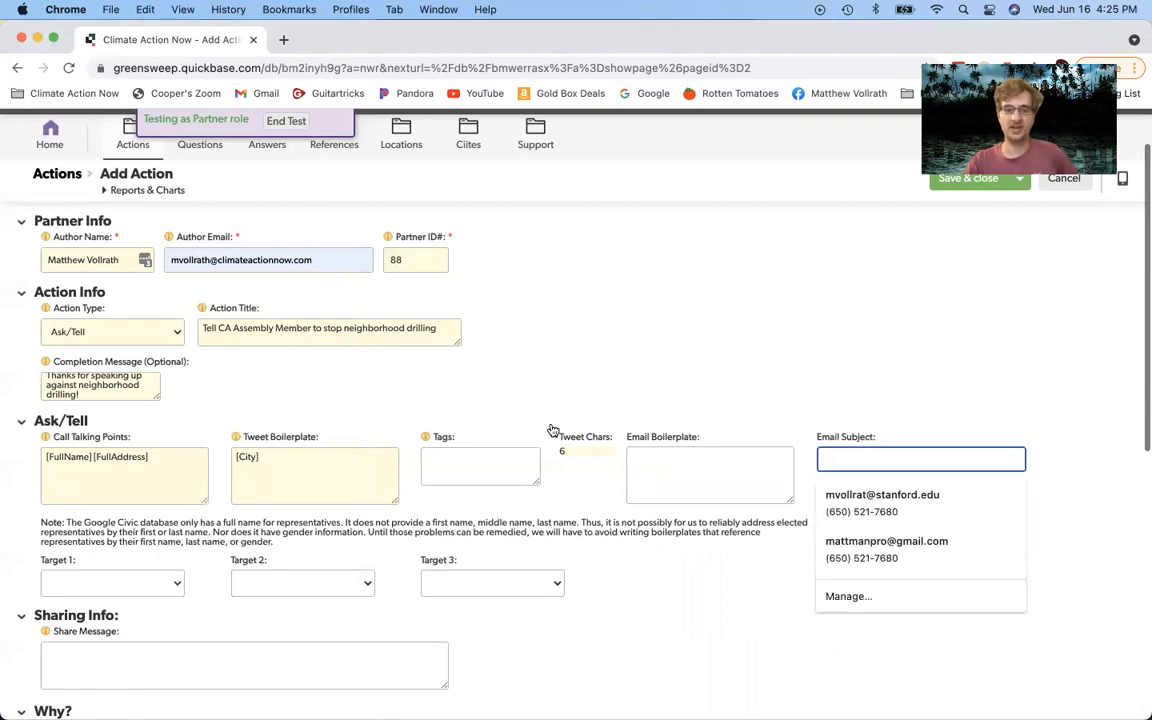
{"action": "left_click", "coordinate": [494, 456]}
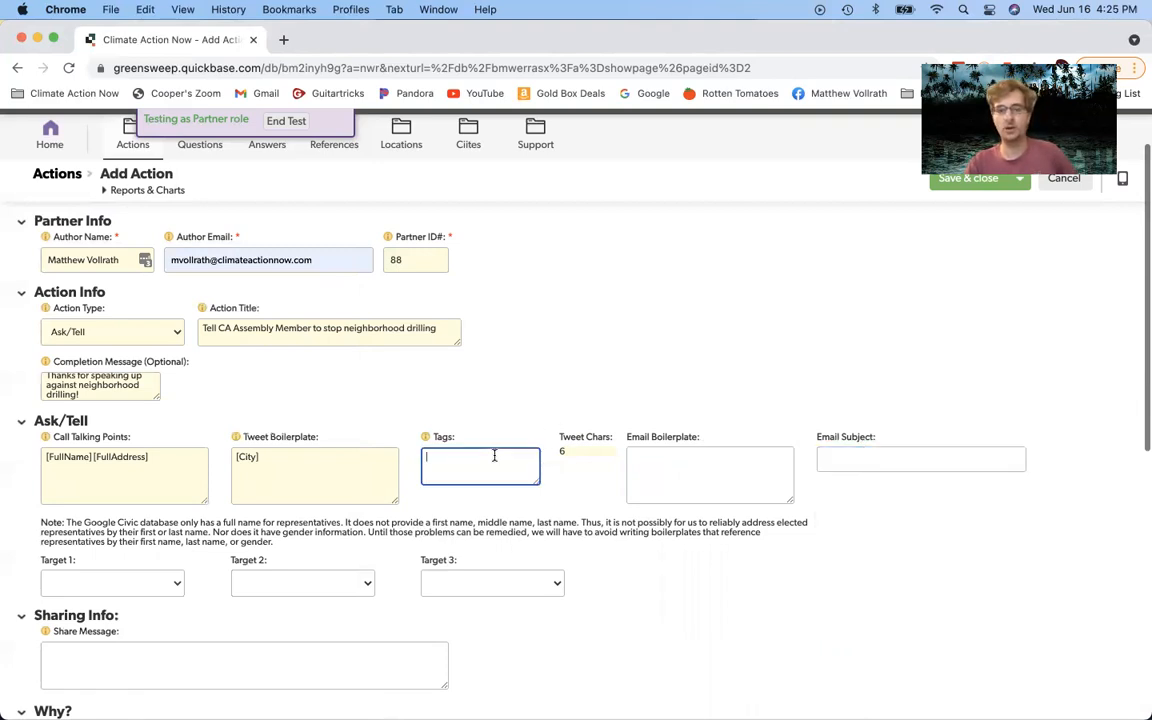
{"action": "scroll", "coordinate": [494, 456], "scroll_direction": "down", "scroll_amount": 3}
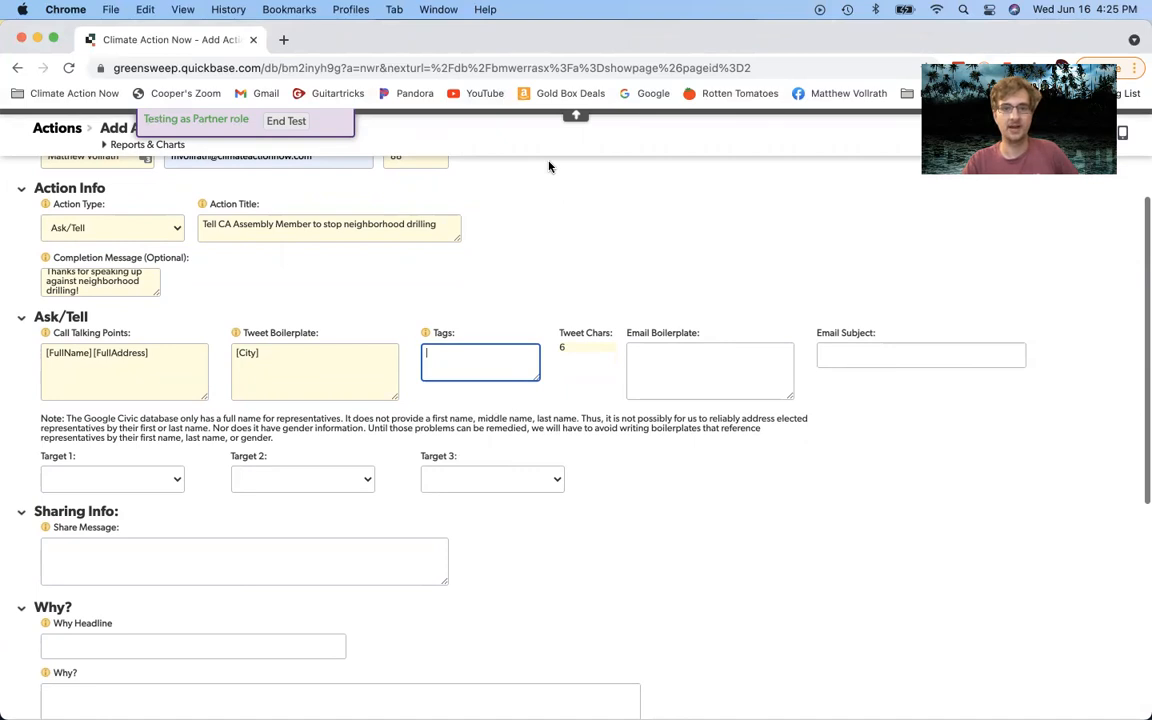
{"action": "left_click", "coordinate": [164, 485]}
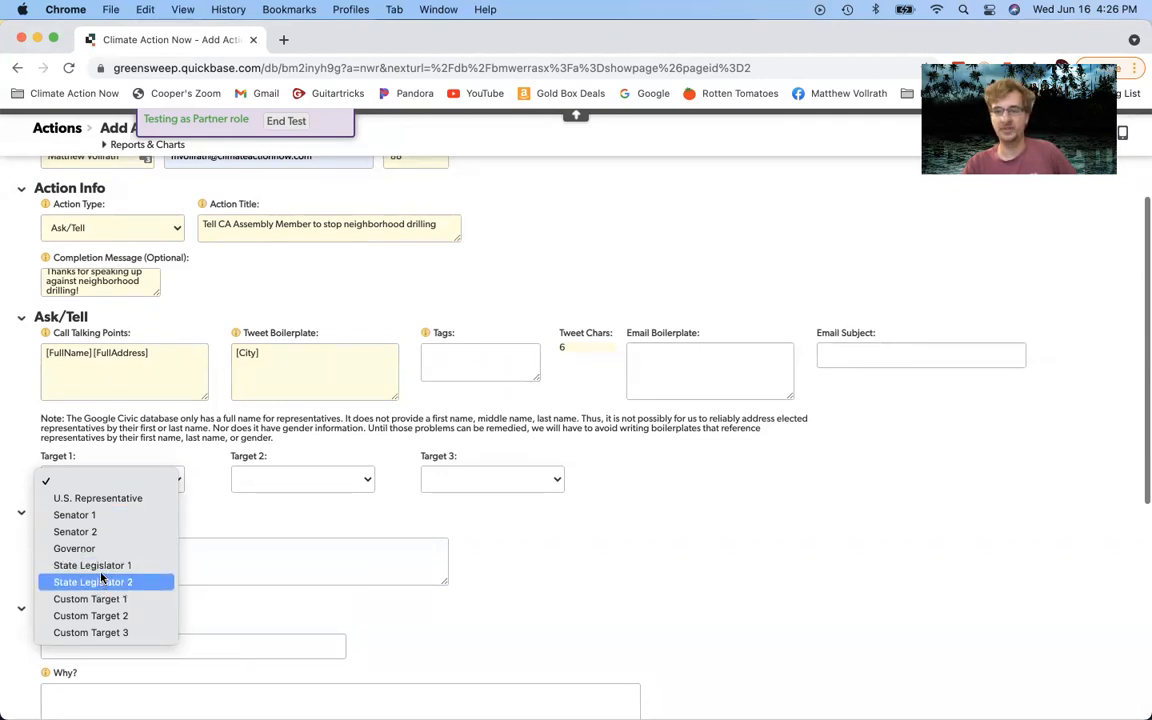
Step: Set Target 1 to State Legislator 1, then reopen its options list
{"action": "left_click", "coordinate": [143, 445]}
{"action": "left_click", "coordinate": [137, 474]}
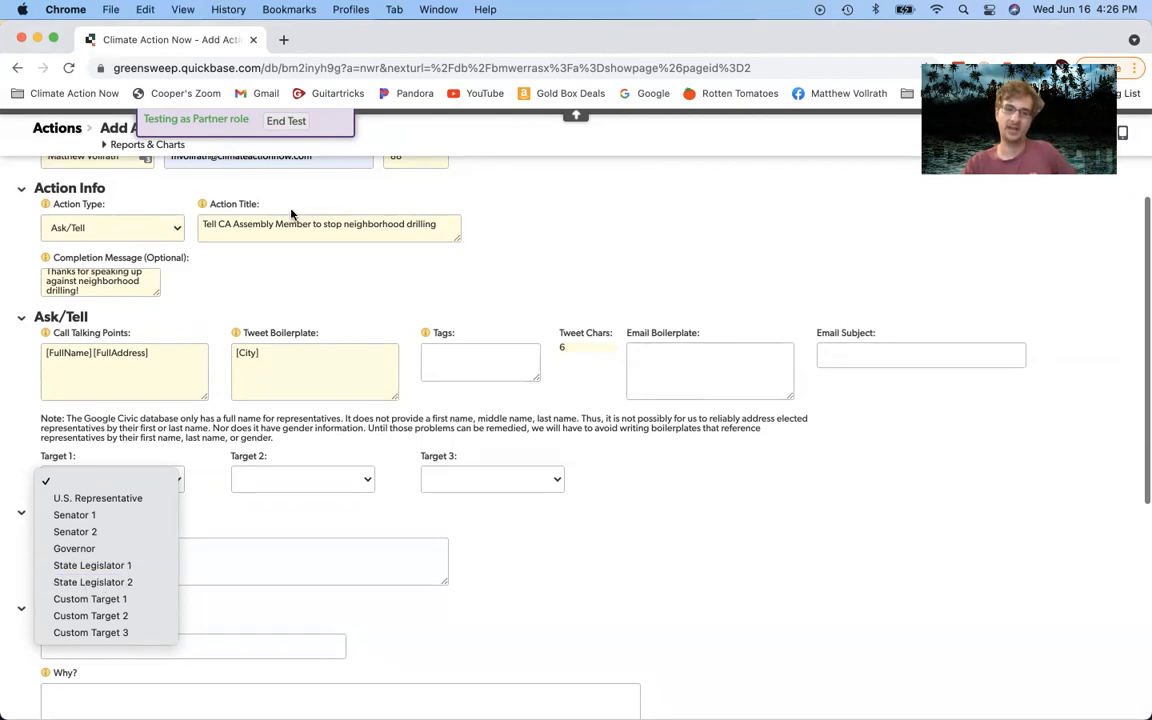
{"action": "left_click", "coordinate": [152, 569]}
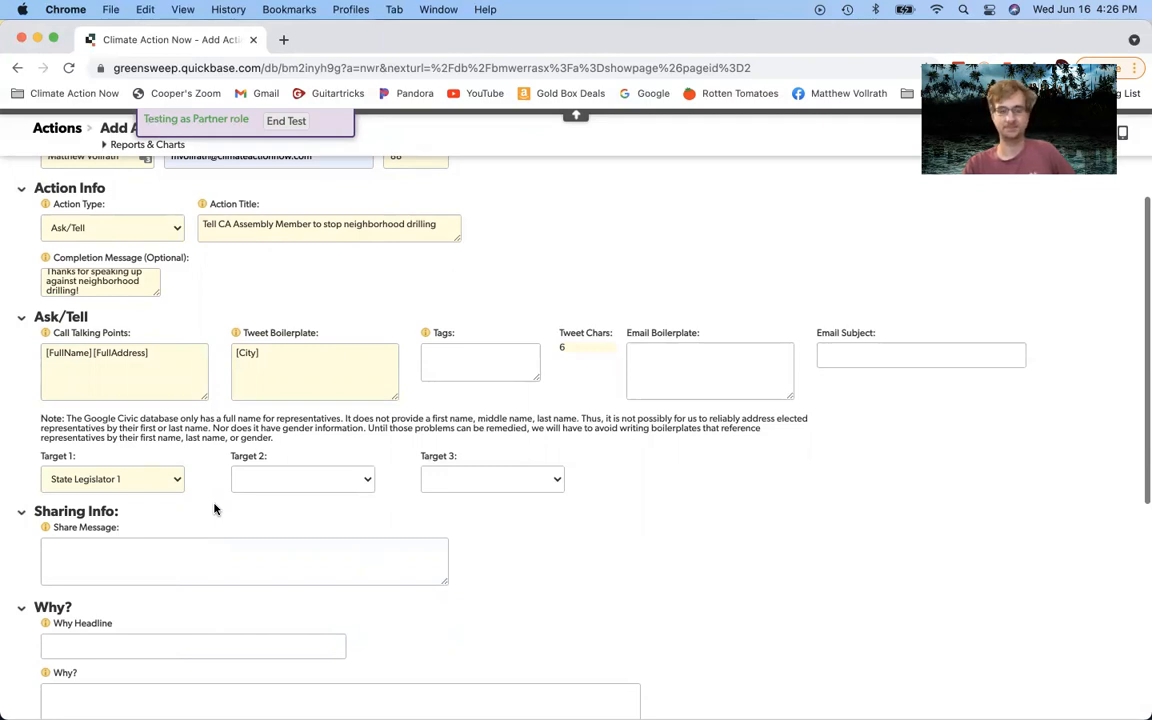
{"action": "left_click", "coordinate": [139, 481]}
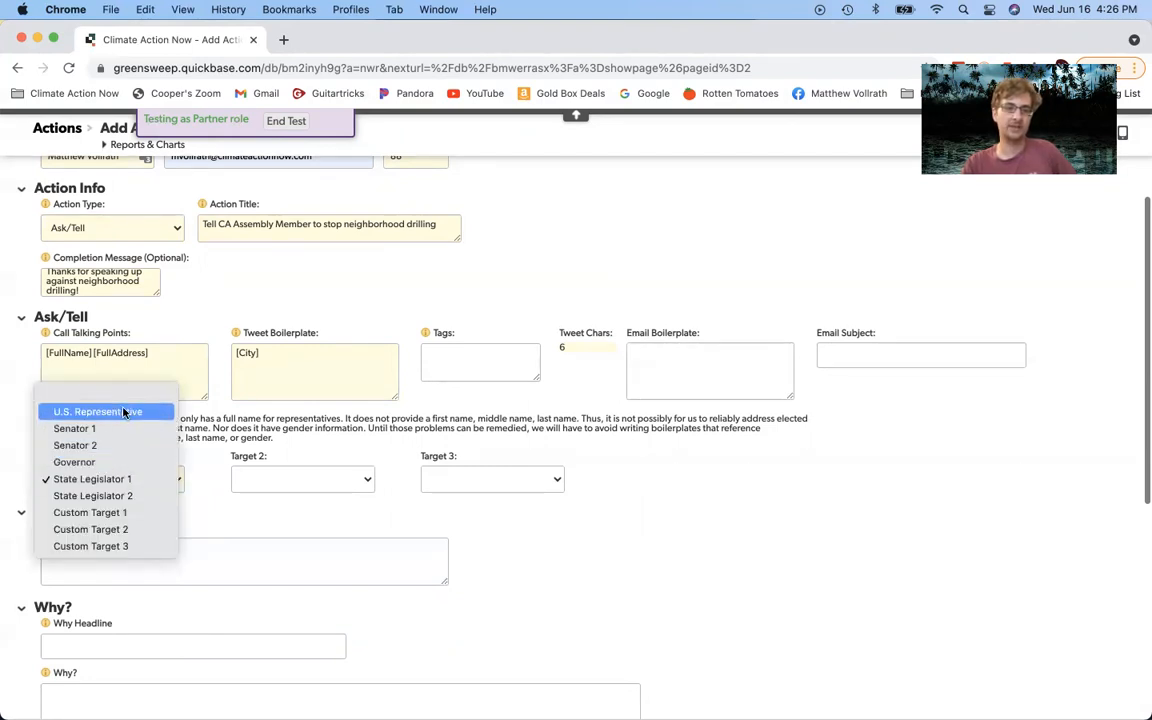
Step: Switch Target 1 to Custom Target 1 with a first name, last name and title 'Chairman of the FED'
{"action": "left_click", "coordinate": [105, 513]}
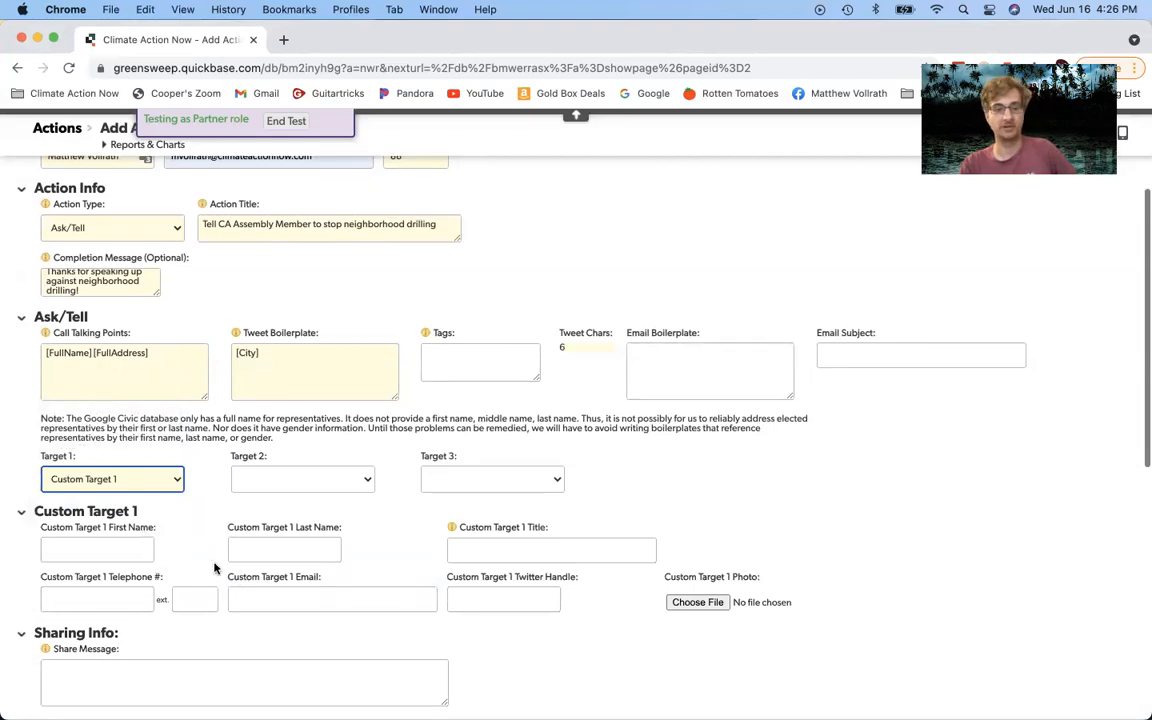
{"action": "left_click", "coordinate": [147, 548]}
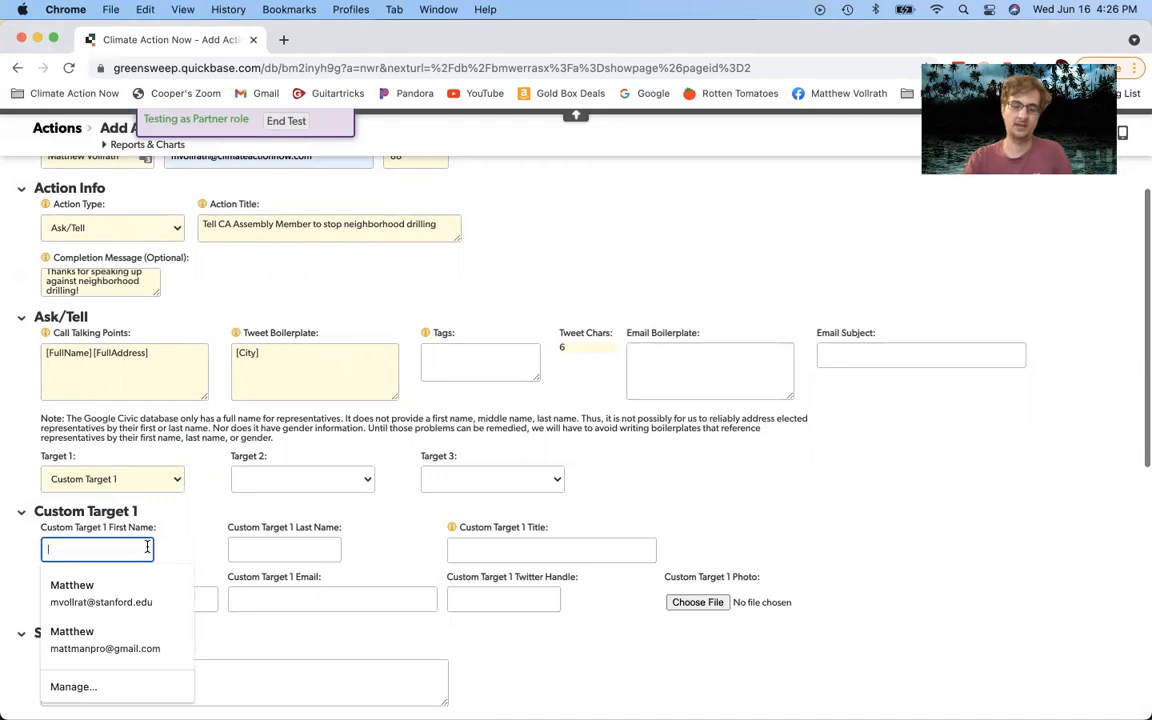
{"action": "left_click", "coordinate": [257, 545]}
{"action": "type", "text": "Smith"}
{"action": "left_click", "coordinate": [519, 549]}
{"action": "type", "text": "Chairman of the FED"}
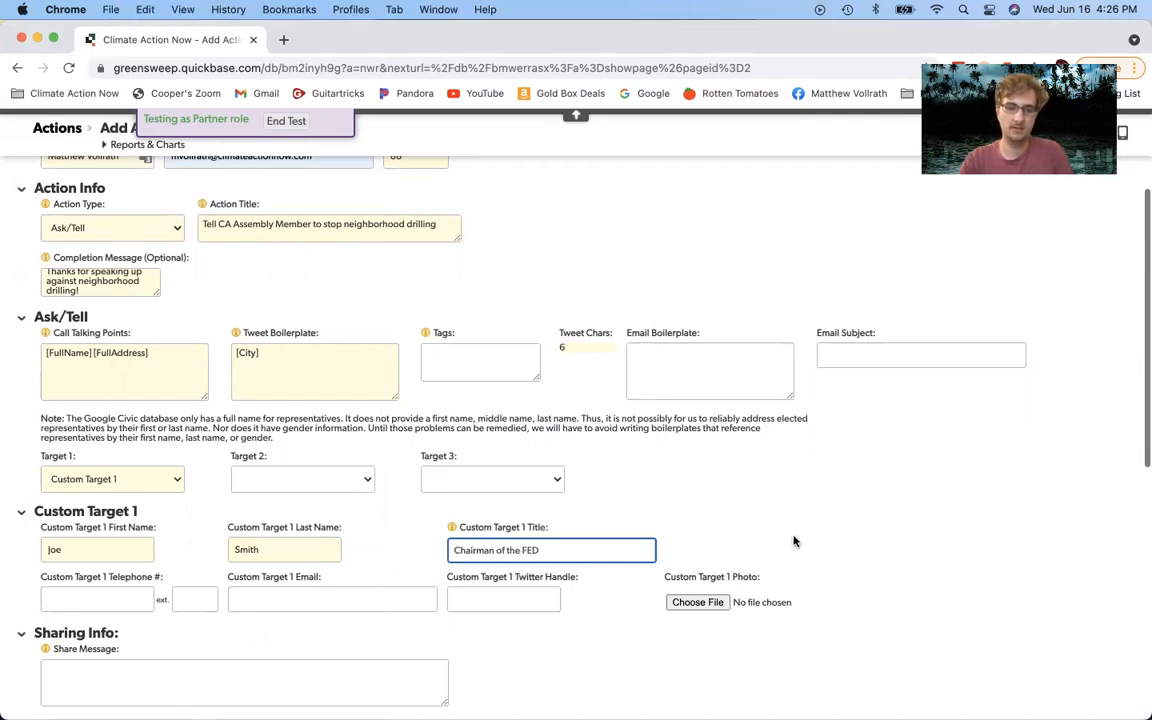
Step: Step through the custom target's telephone, email and Twitter fields, dismissing autofill suggestions
{"action": "left_click", "coordinate": [122, 592]}
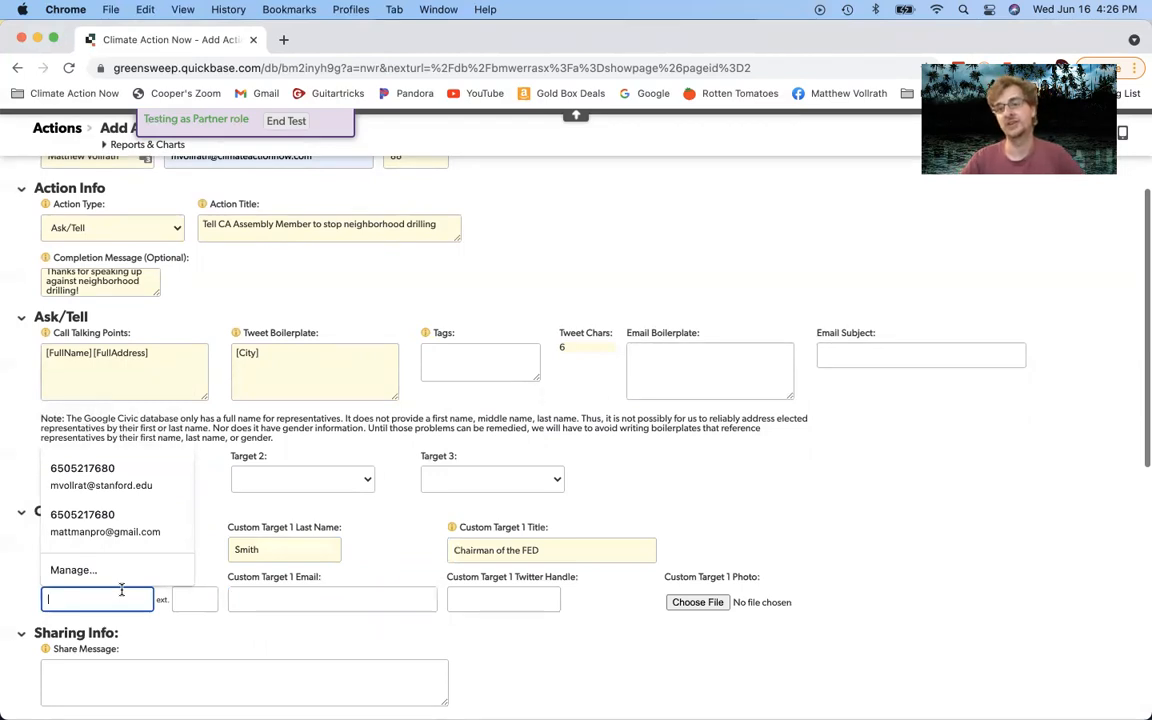
{"action": "left_click", "coordinate": [264, 596]}
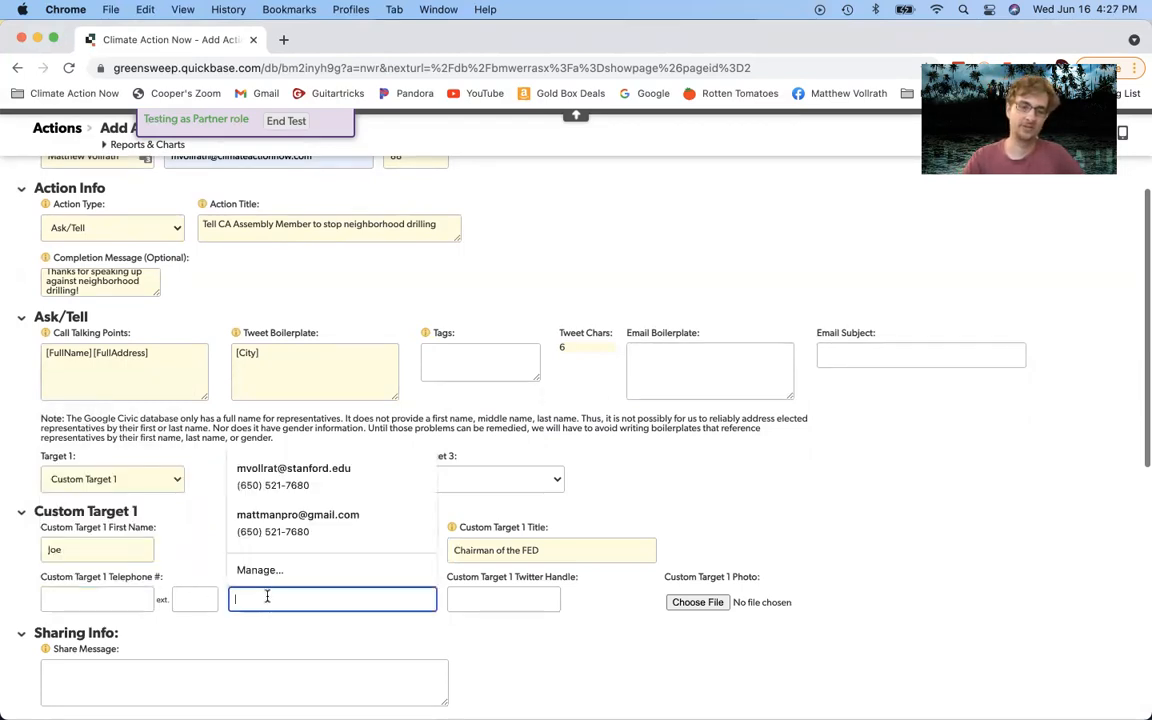
{"action": "left_click", "coordinate": [540, 598]}
{"action": "left_click", "coordinate": [710, 532]}
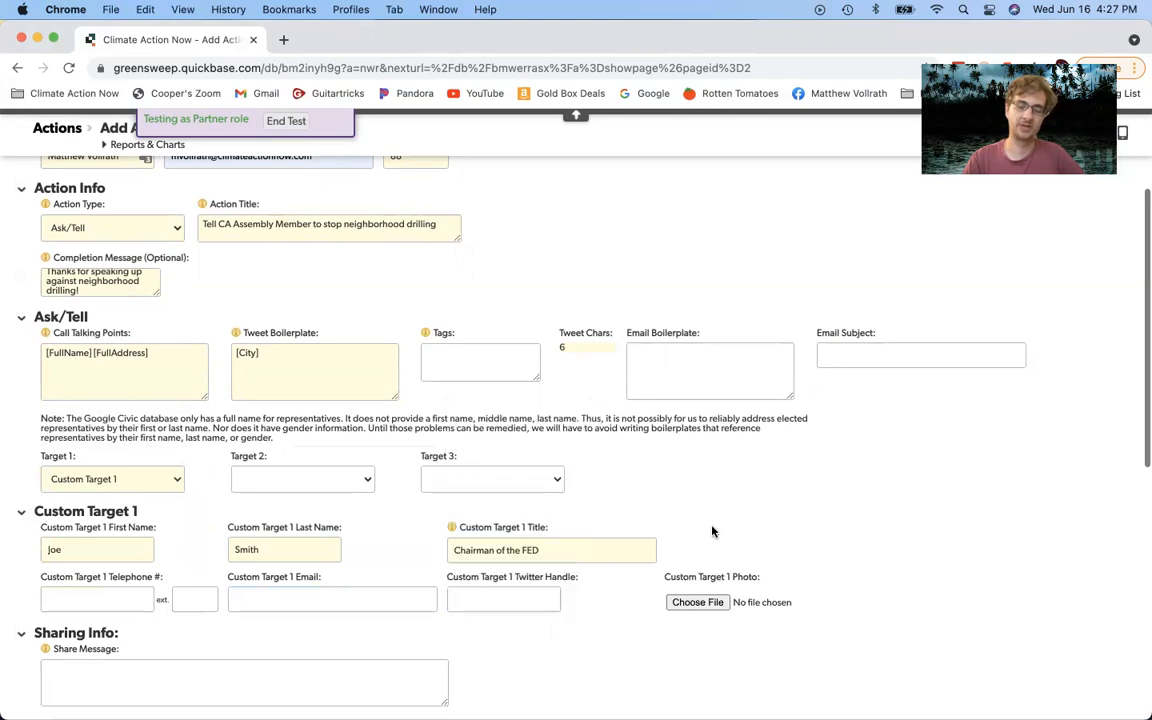
{"action": "scroll", "coordinate": [712, 540], "scroll_direction": "down", "scroll_amount": 1}
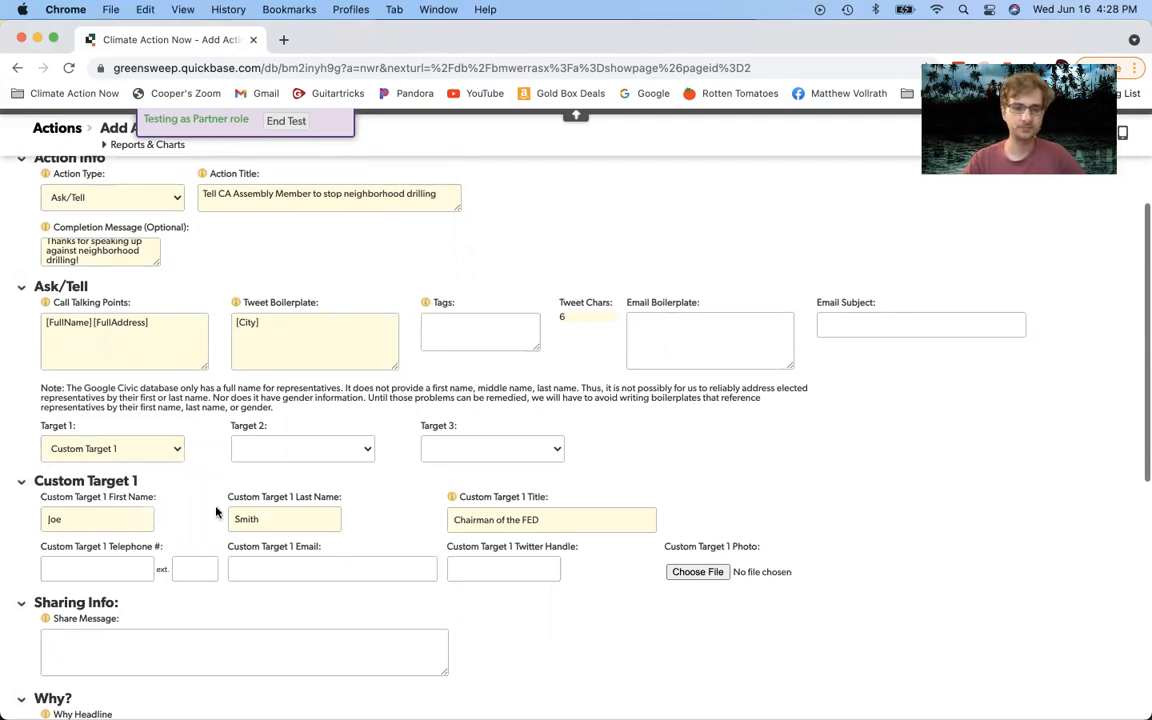
Step: Review the custom target fields and toggle Target 1 between State Legislator 1 and Custom Target 1
{"action": "left_click", "coordinate": [138, 512]}
{"action": "left_click", "coordinate": [270, 518]}
{"action": "left_click", "coordinate": [561, 520]}
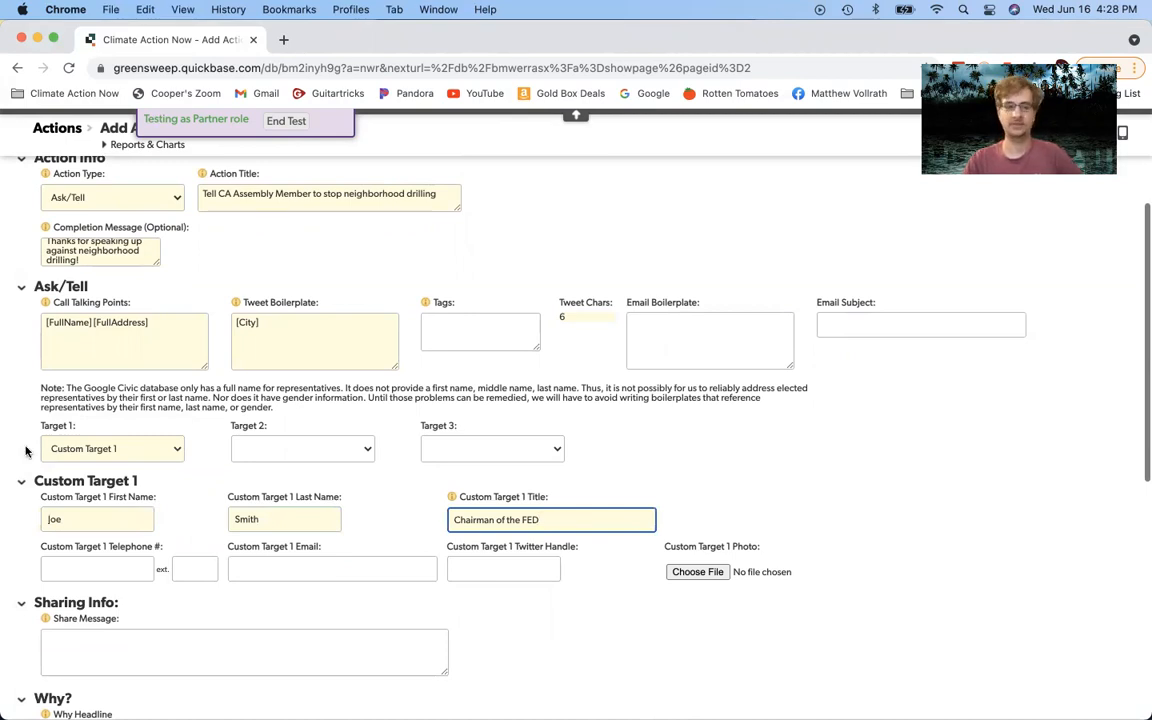
{"action": "left_click", "coordinate": [103, 446]}
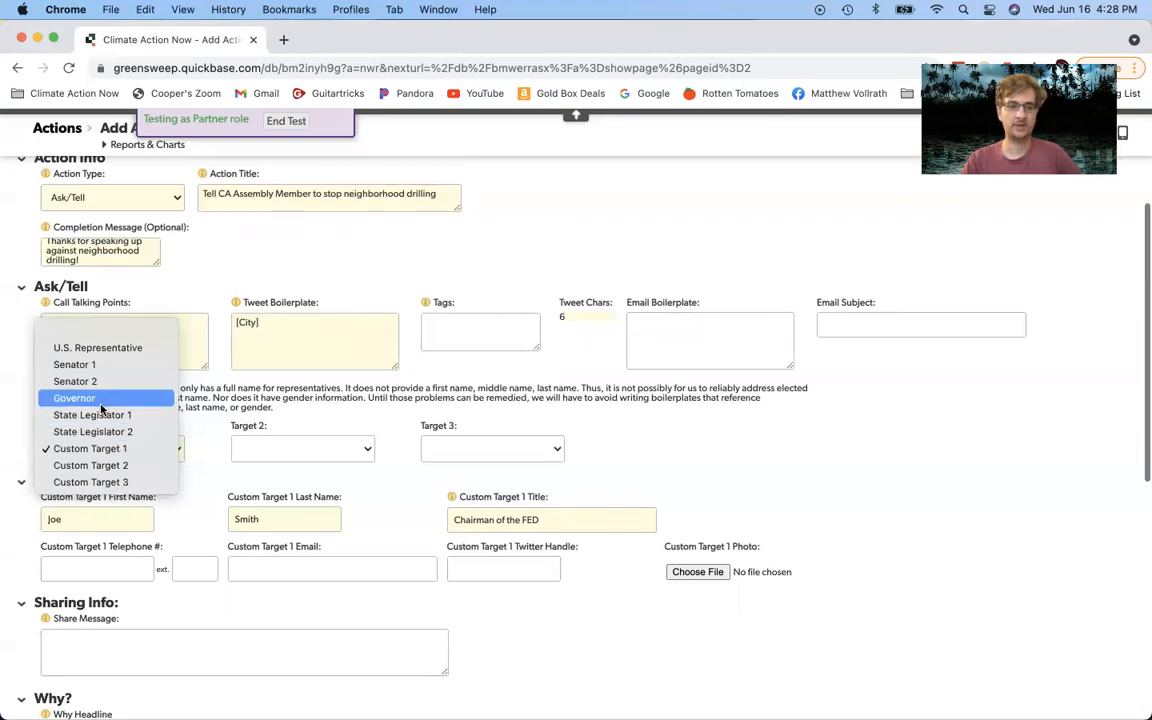
{"action": "left_click", "coordinate": [104, 418]}
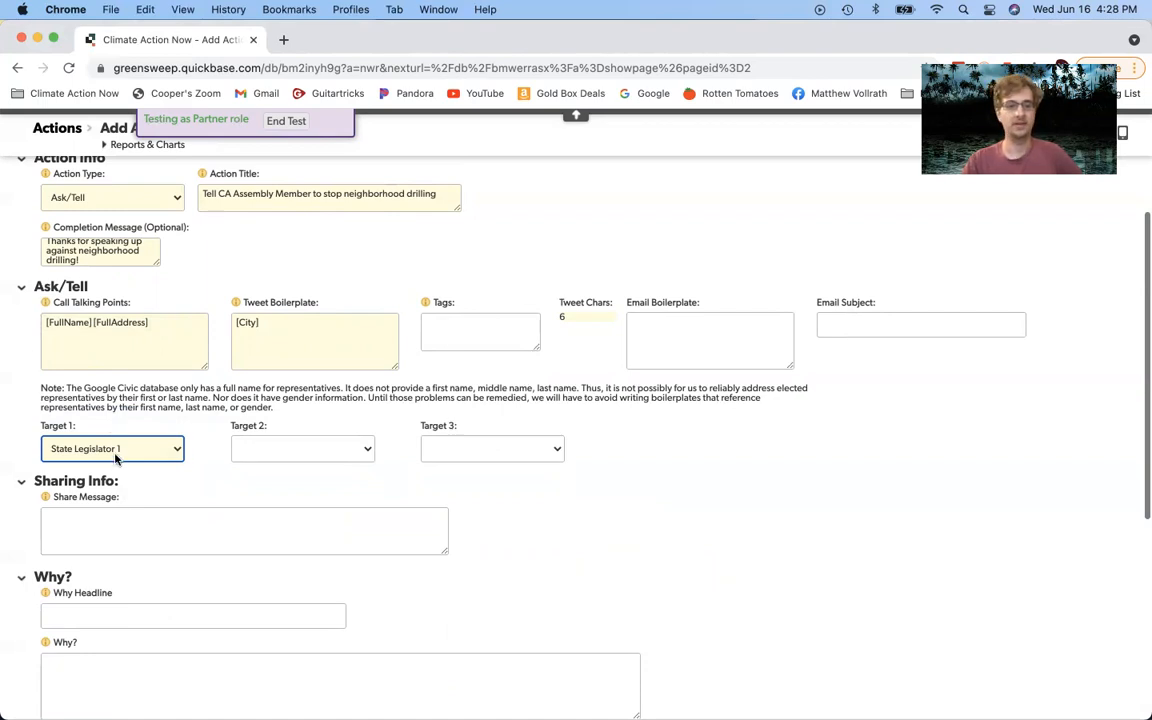
{"action": "left_click", "coordinate": [145, 452]}
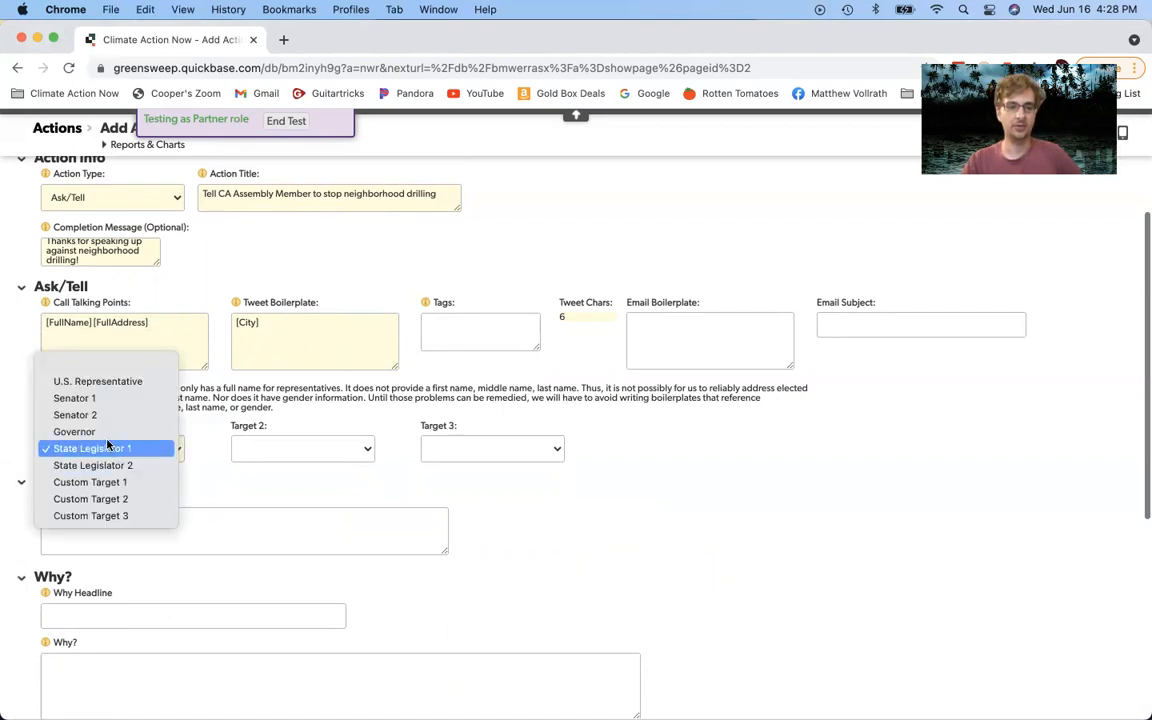
{"action": "left_click", "coordinate": [103, 482]}
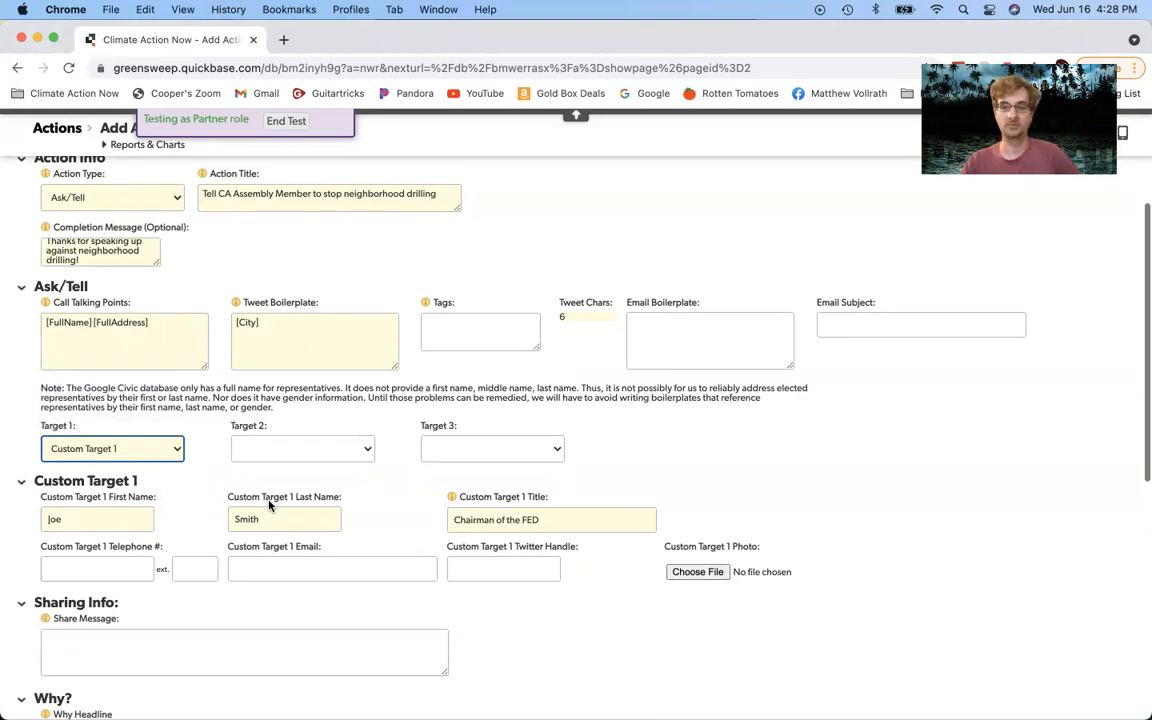
{"action": "left_click", "coordinate": [113, 519]}
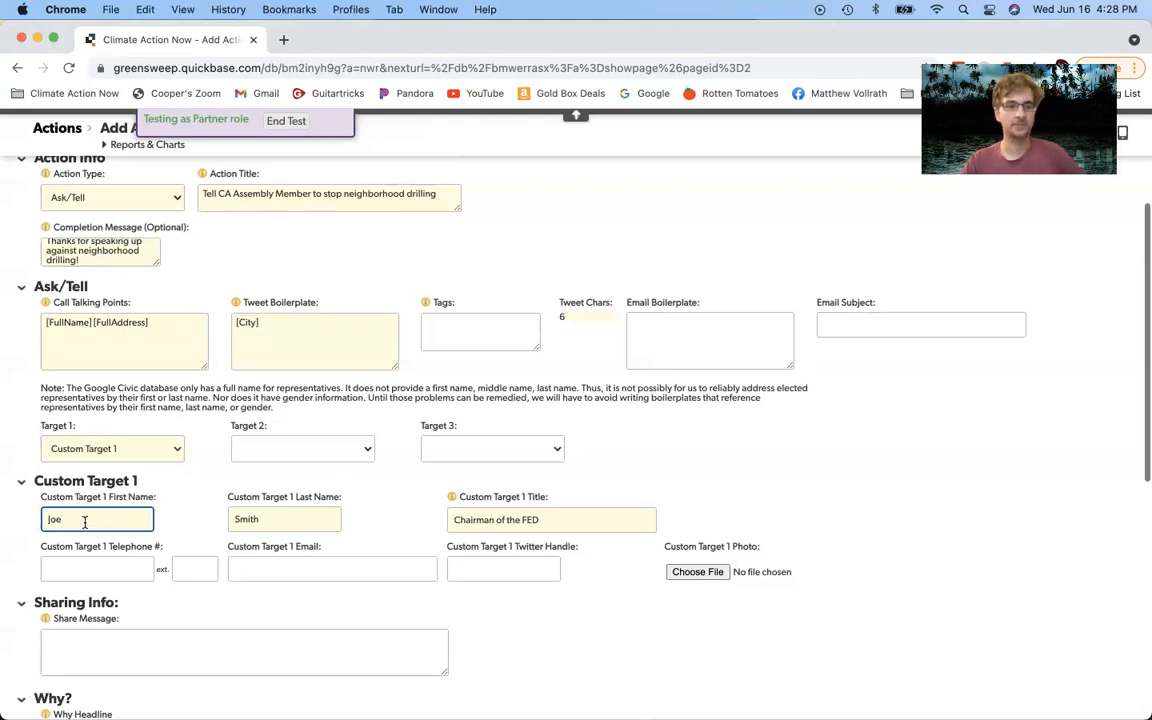
Step: Clear the custom target's first name, last name and title, then set Target 1 to State Legislator 1
{"action": "left_click", "coordinate": [152, 455]}
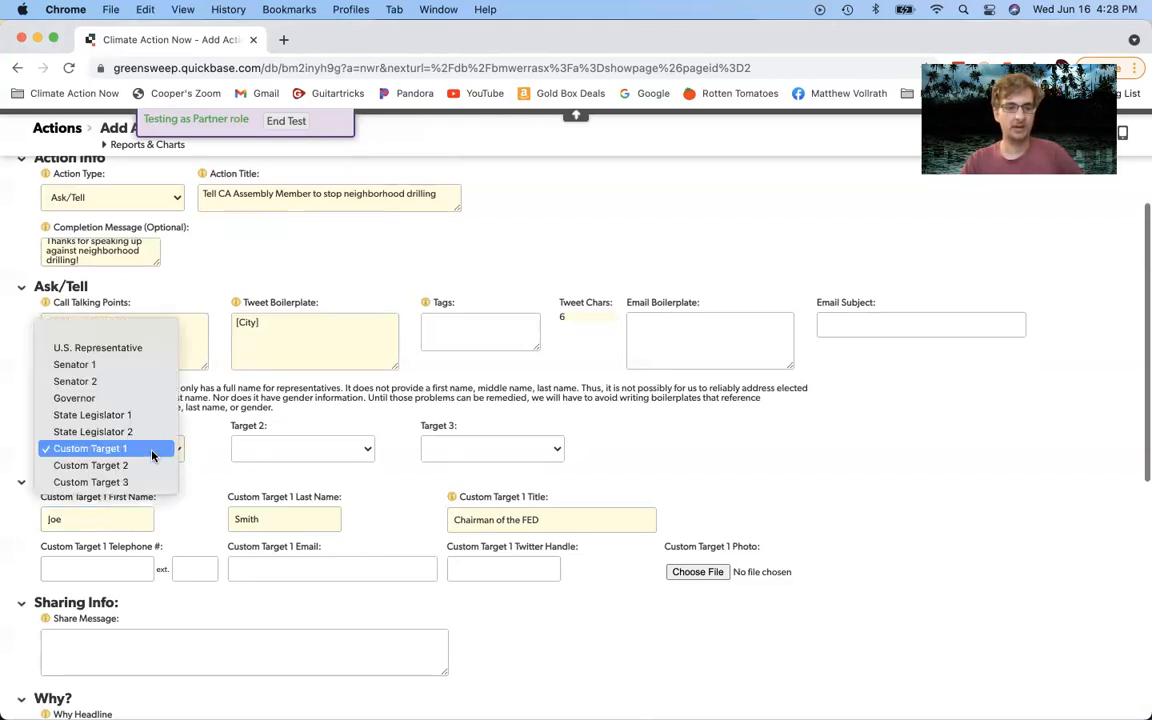
{"action": "left_click", "coordinate": [166, 455]}
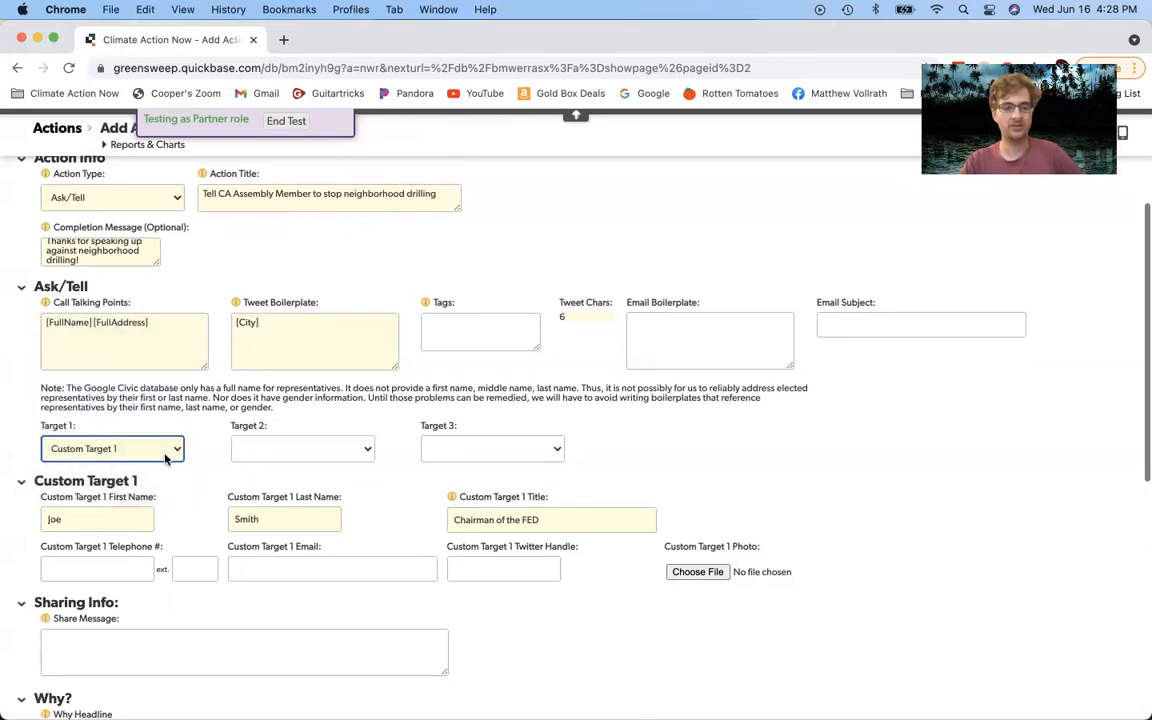
{"action": "key", "text": "Tab"}
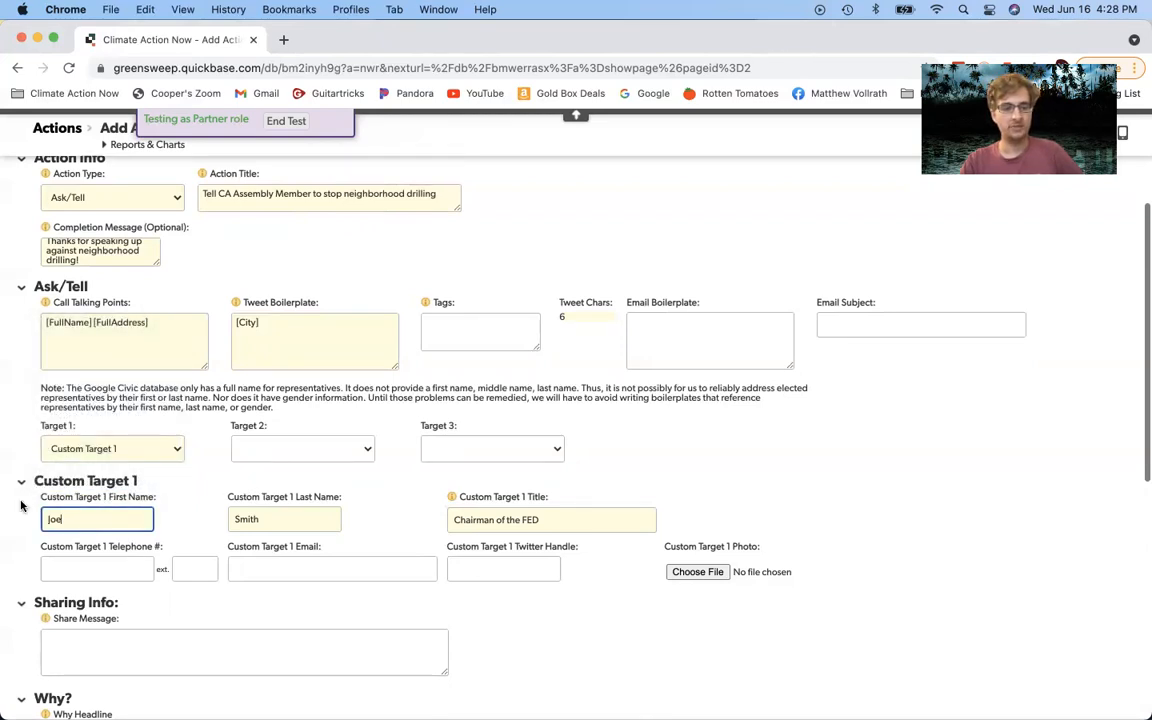
{"action": "key", "text": "BackSpace"}
{"action": "key", "text": "Tab"}
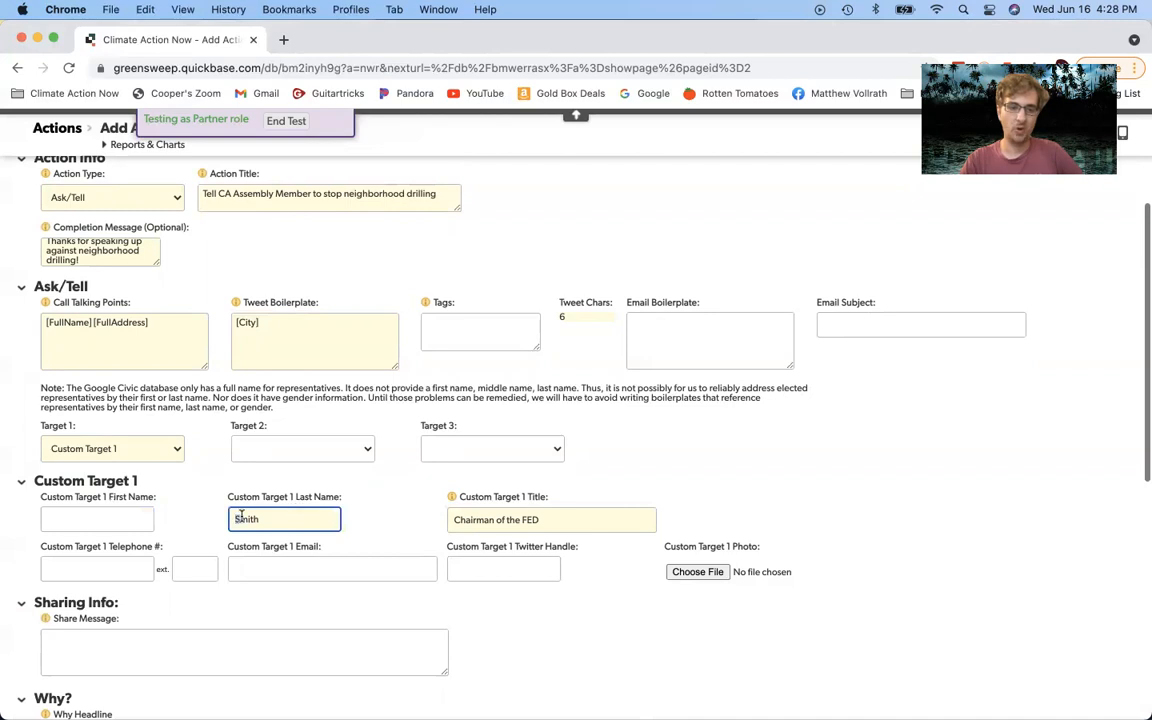
{"action": "type", "text": "V"}
{"action": "key", "text": "BackSpace"}
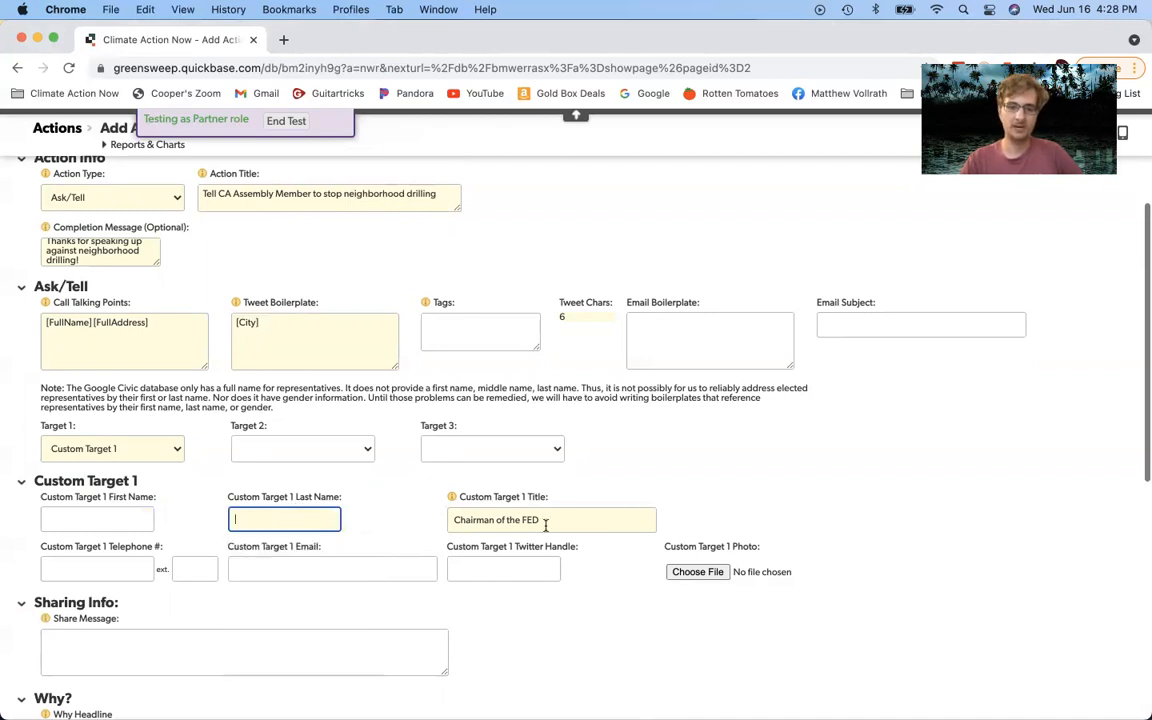
{"action": "key", "text": "Tab"}
{"action": "key", "text": "BackSpace"}
{"action": "left_click", "coordinate": [362, 489]}
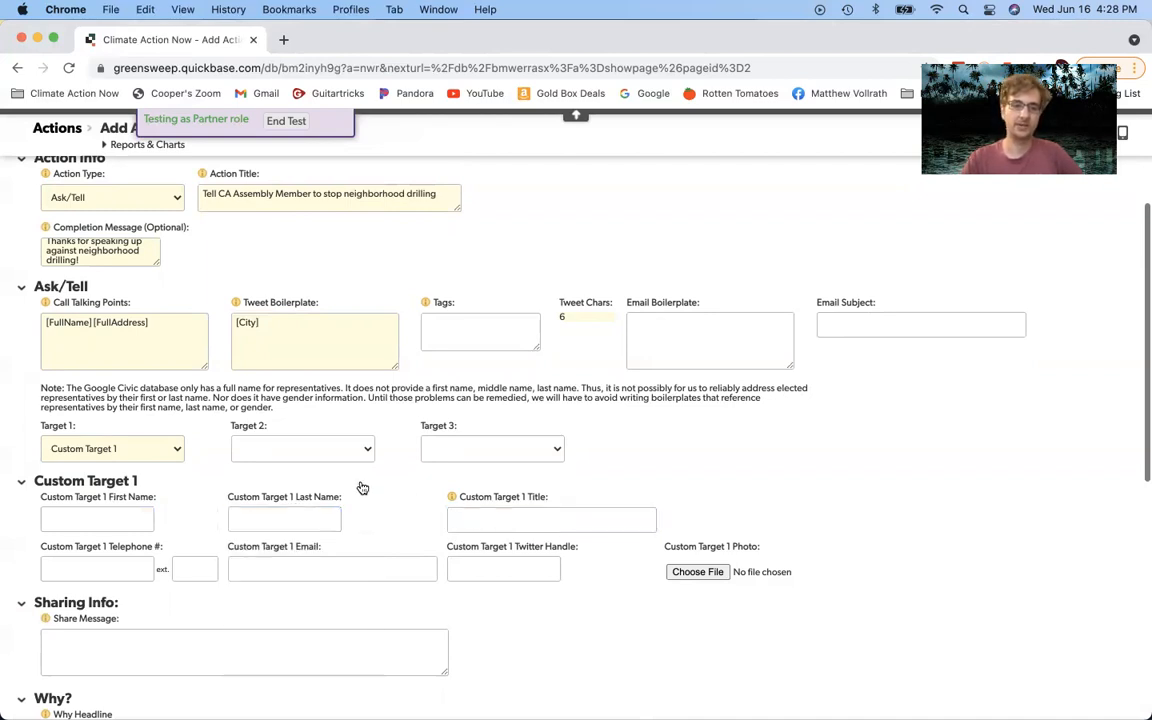
{"action": "left_click", "coordinate": [165, 451]}
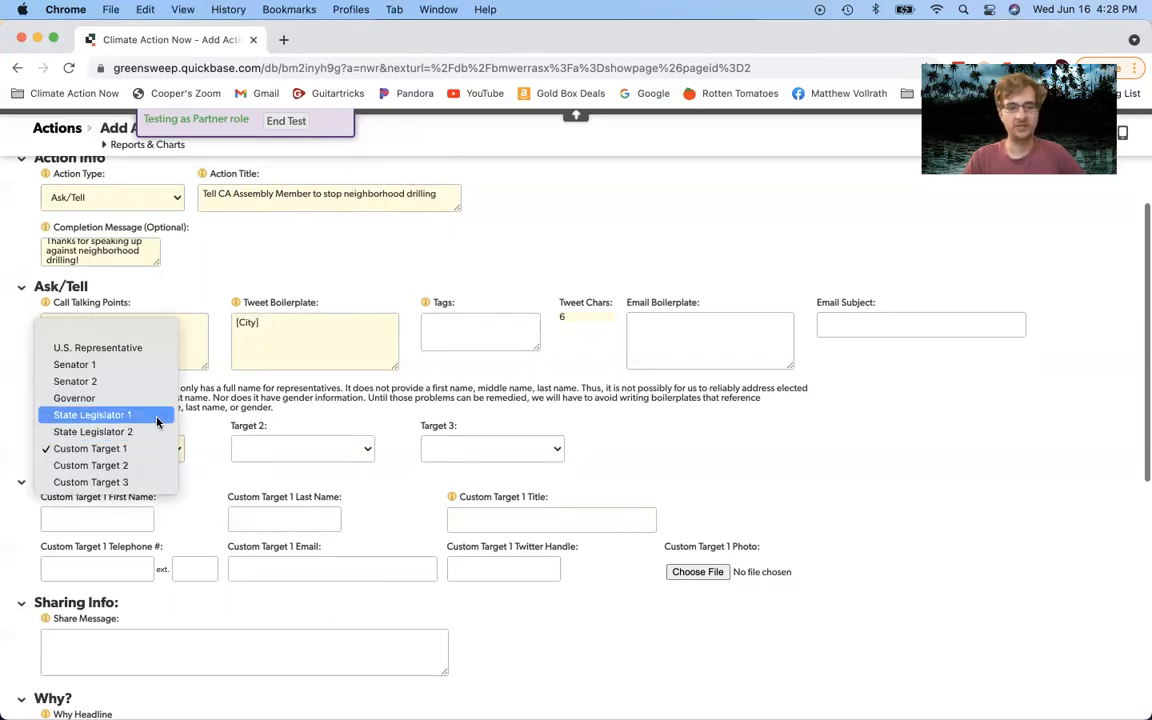
{"action": "left_click", "coordinate": [156, 418]}
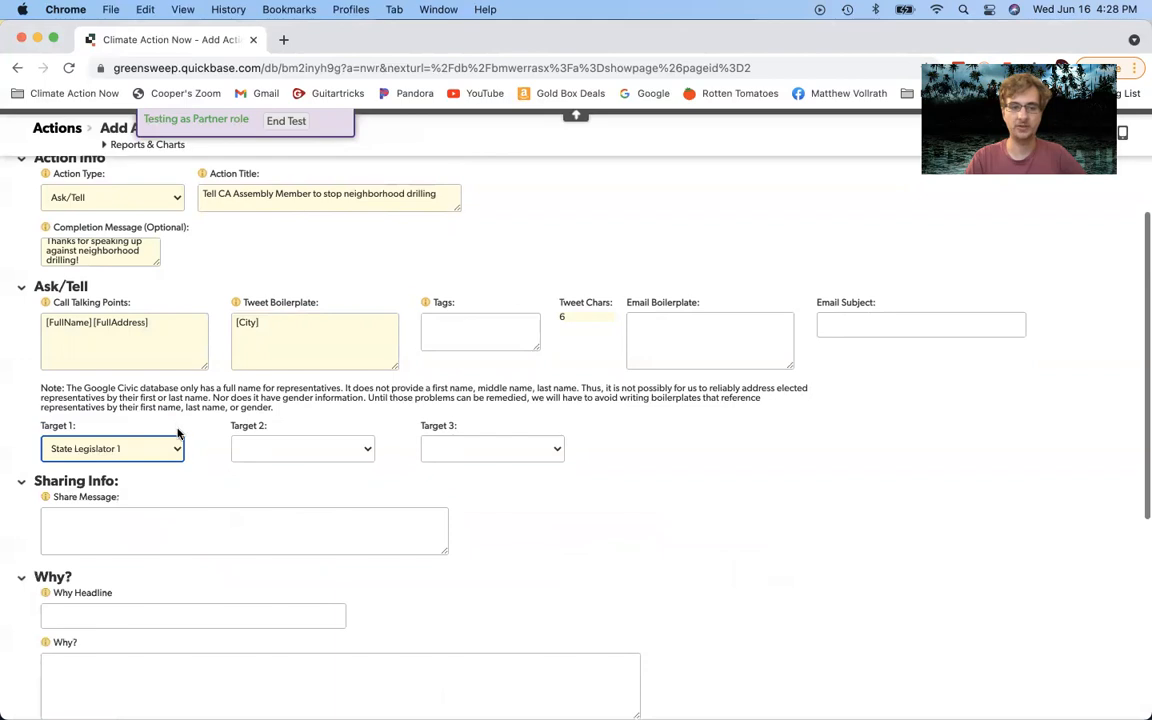
Step: Set Target 2 to State Legislator 2
{"action": "left_click", "coordinate": [315, 460]}
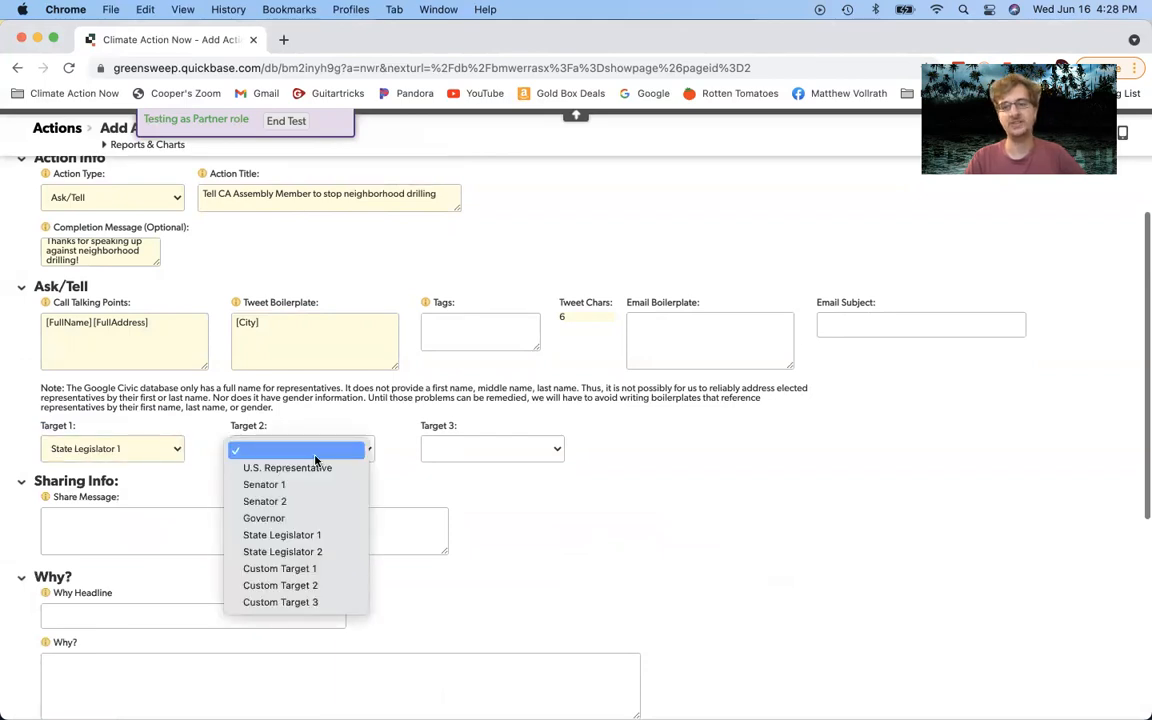
{"action": "left_click", "coordinate": [315, 455]}
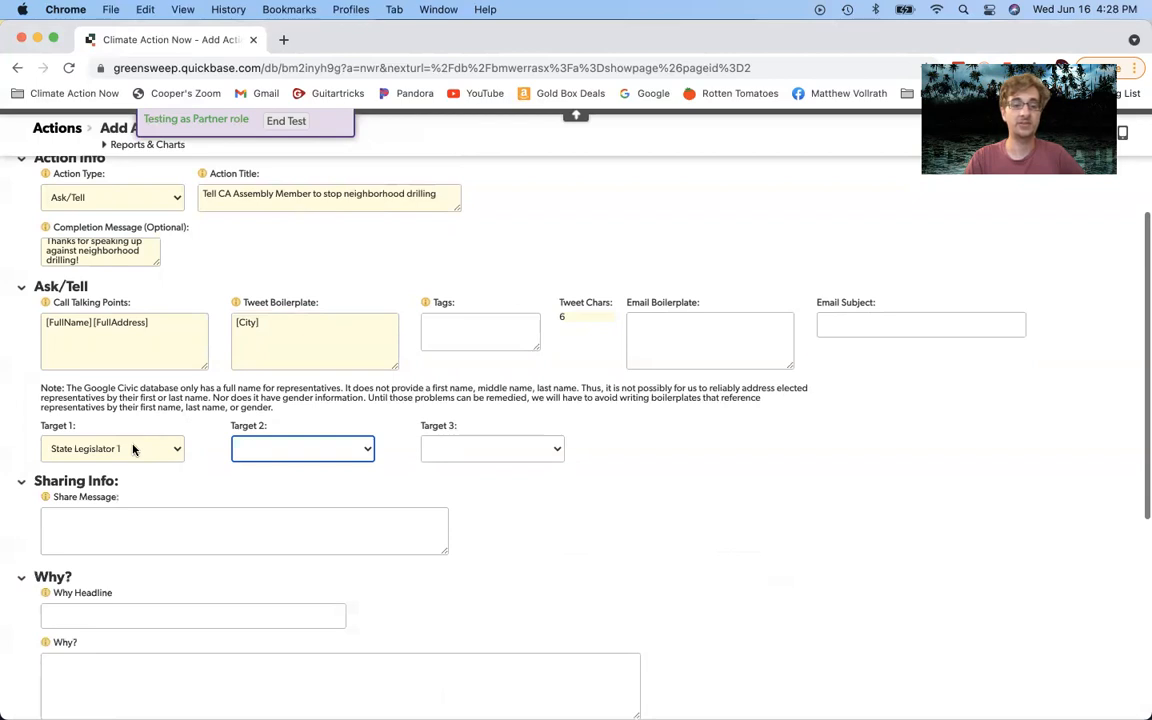
{"action": "left_click", "coordinate": [266, 451]}
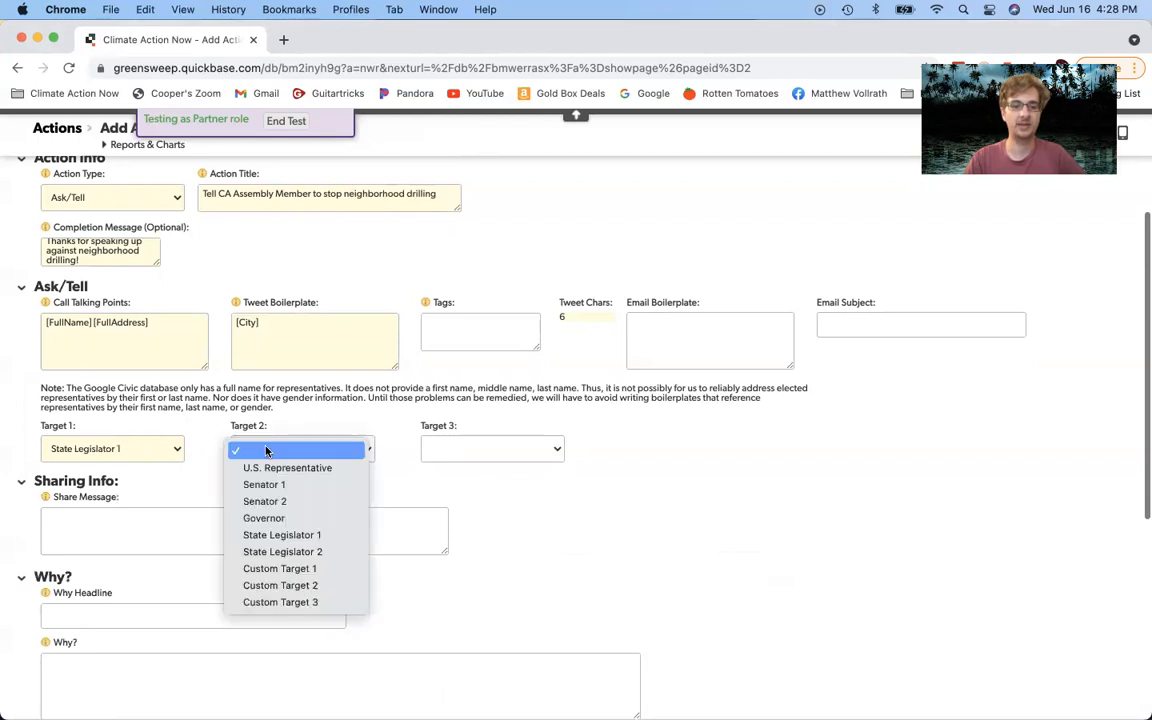
{"action": "left_click", "coordinate": [275, 558]}
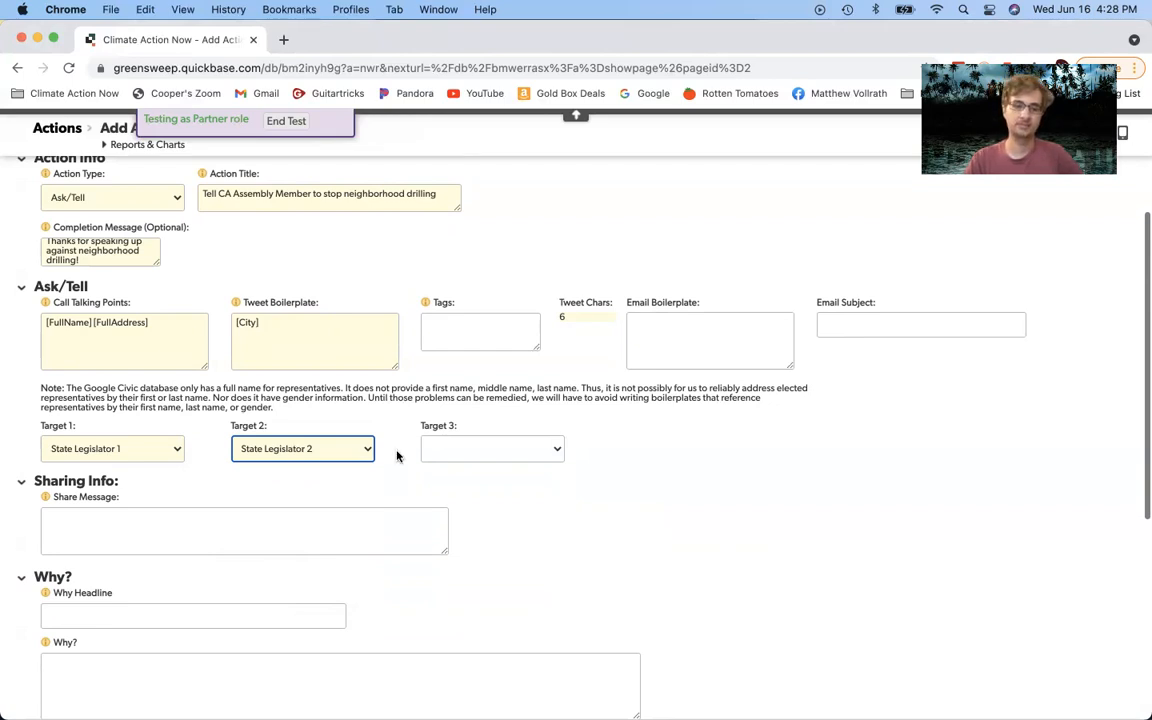
Step: Confirm Target 1 stays State Legislator 1 and set Target 3 to Governor
{"action": "left_click", "coordinate": [105, 449]}
{"action": "left_click", "coordinate": [262, 458]}
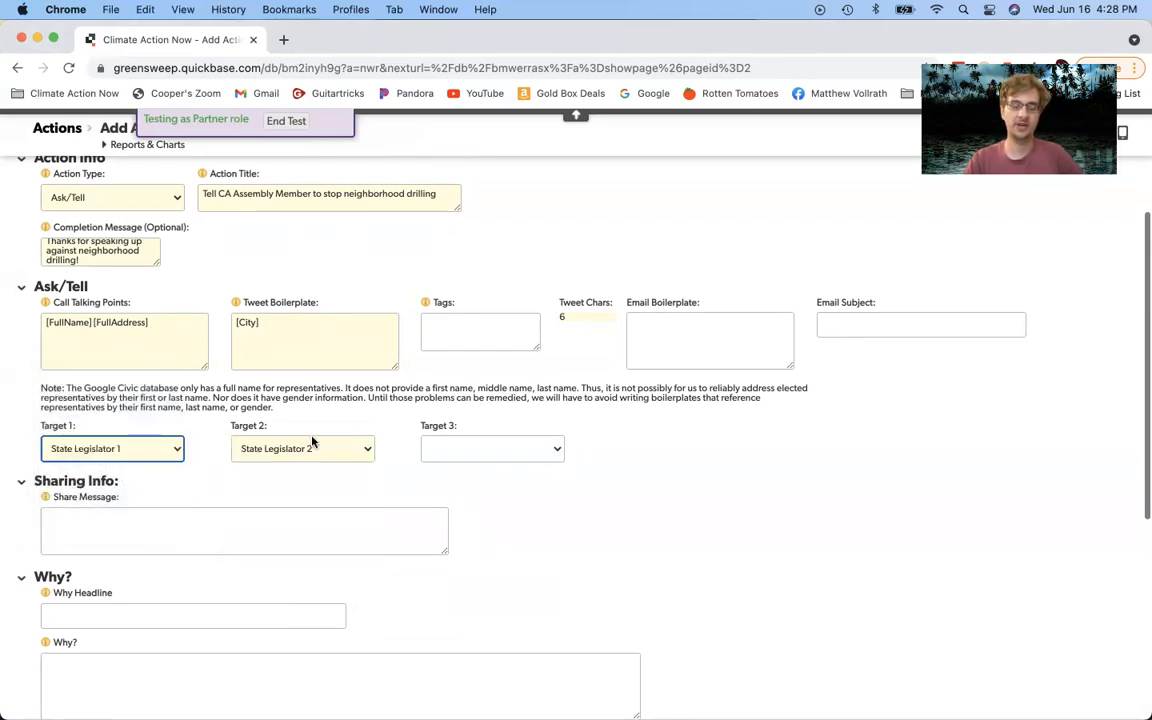
{"action": "left_click", "coordinate": [311, 446]}
{"action": "left_click", "coordinate": [147, 426]}
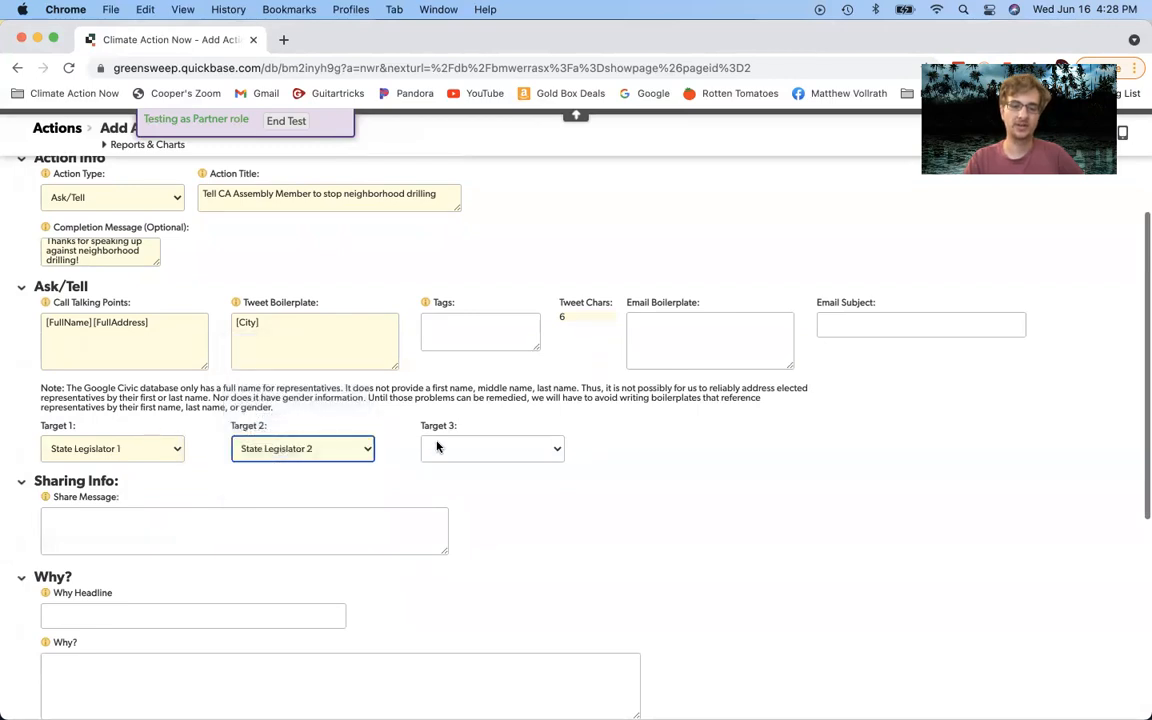
{"action": "left_click", "coordinate": [139, 452]}
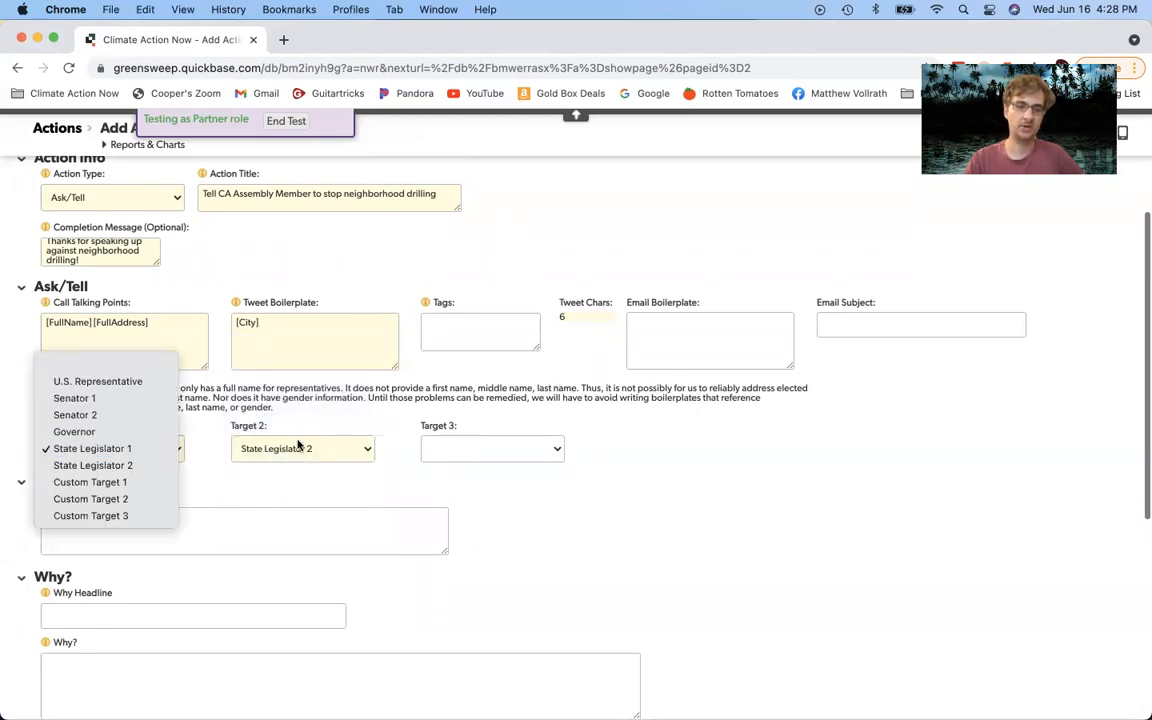
{"action": "left_click", "coordinate": [139, 452]}
{"action": "left_click", "coordinate": [492, 448]}
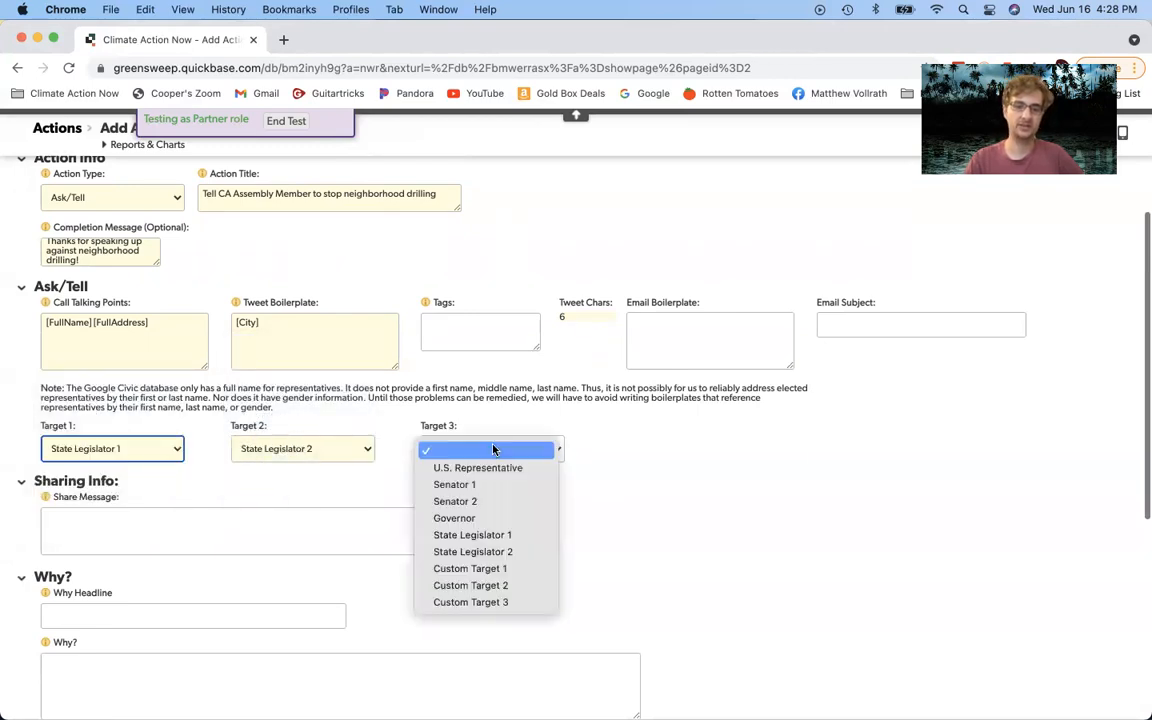
{"action": "left_click", "coordinate": [478, 520]}
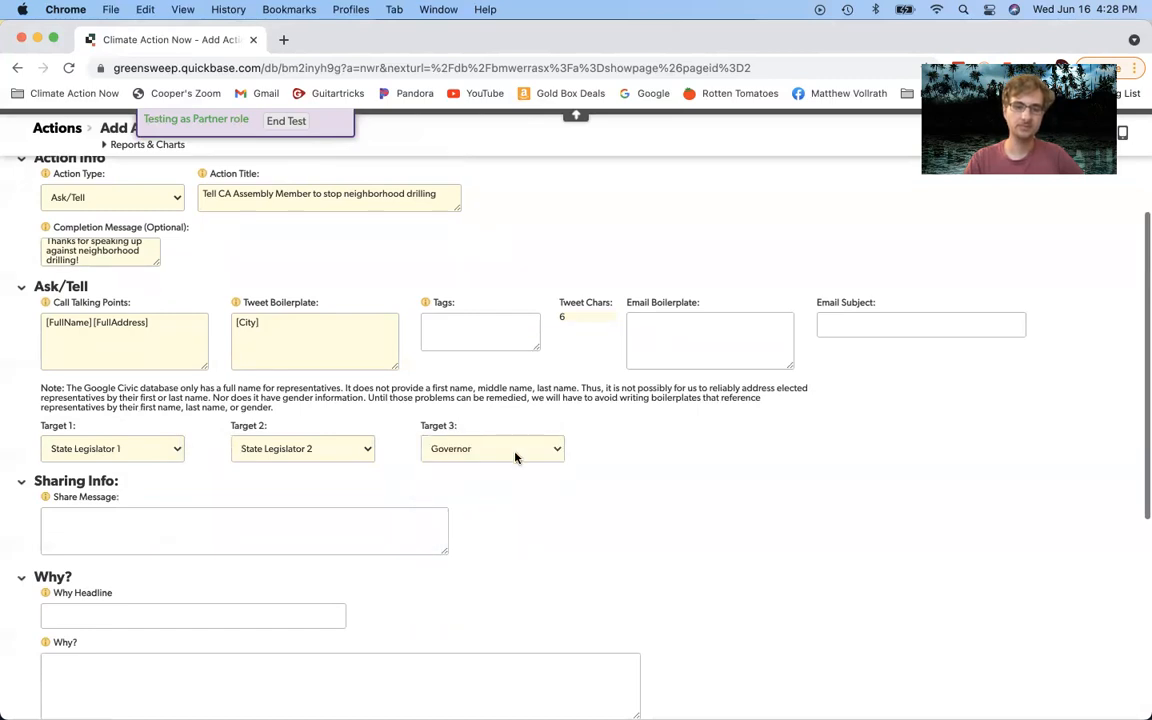
{"action": "scroll", "coordinate": [514, 455], "scroll_direction": "up", "scroll_amount": 2}
{"action": "scroll", "coordinate": [516, 459], "scroll_direction": "down", "scroll_amount": 2}
{"action": "scroll", "coordinate": [515, 458], "scroll_direction": "down", "scroll_amount": 3}
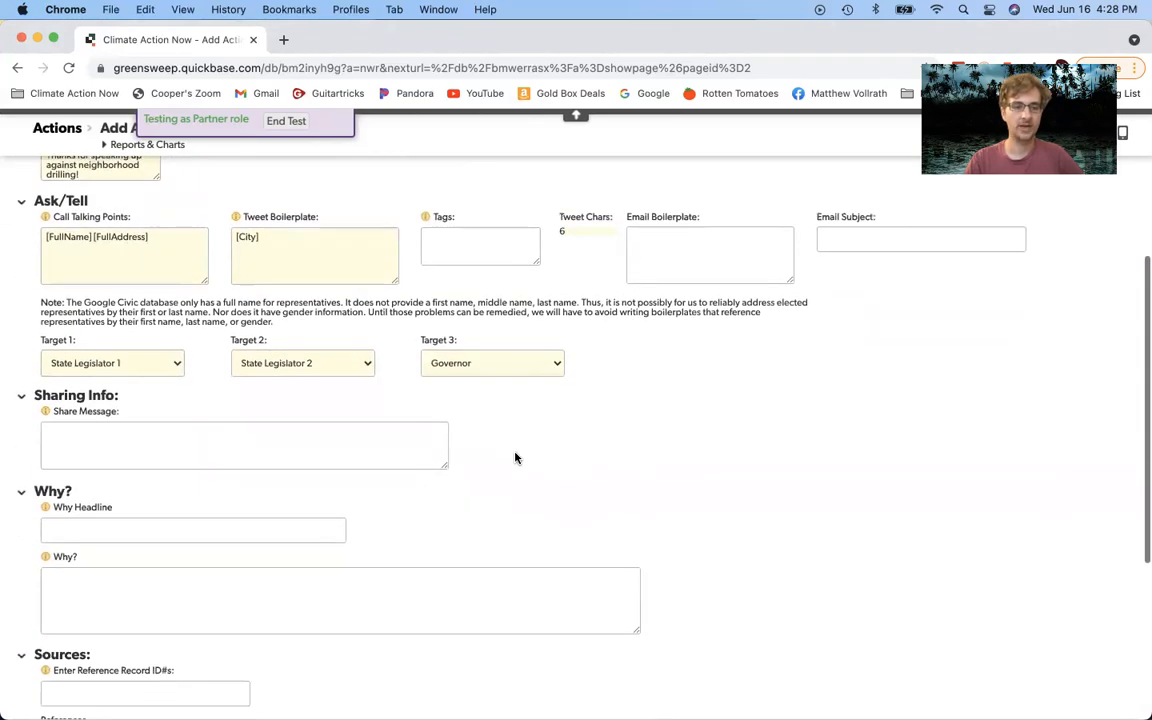
{"action": "scroll", "coordinate": [514, 458], "scroll_direction": "up", "scroll_amount": 3}
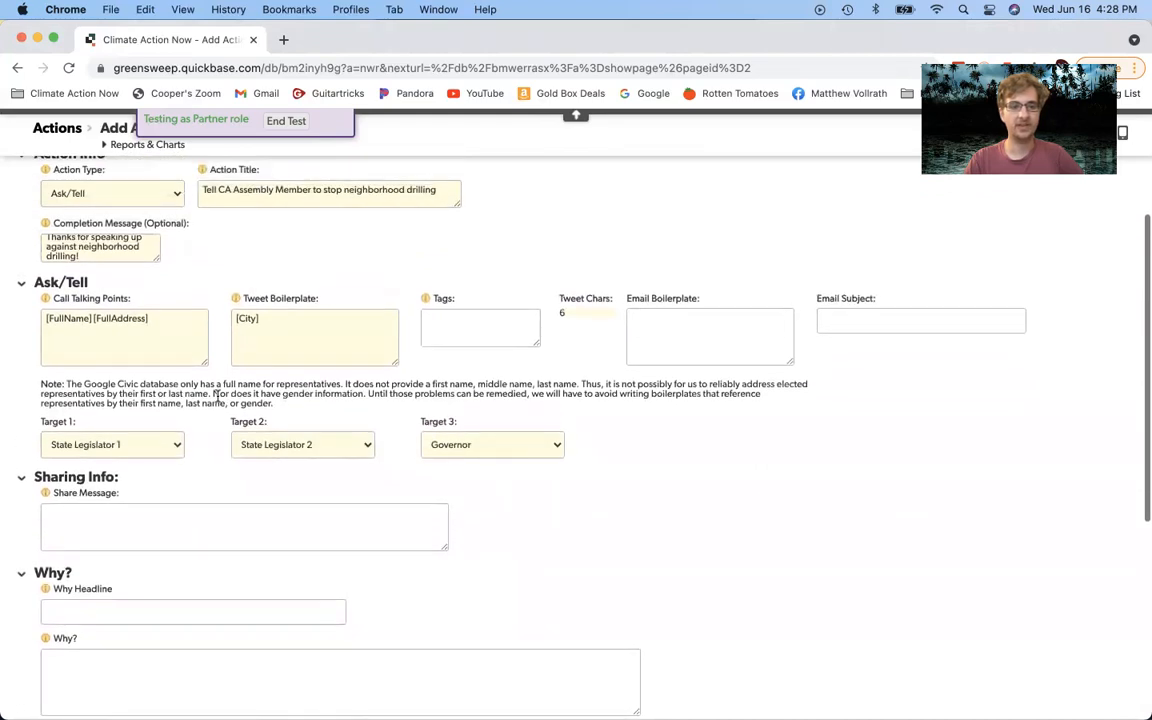
{"action": "scroll", "coordinate": [218, 398], "scroll_direction": "up", "scroll_amount": 5}
{"action": "scroll", "coordinate": [218, 398], "scroll_direction": "down", "scroll_amount": 10}
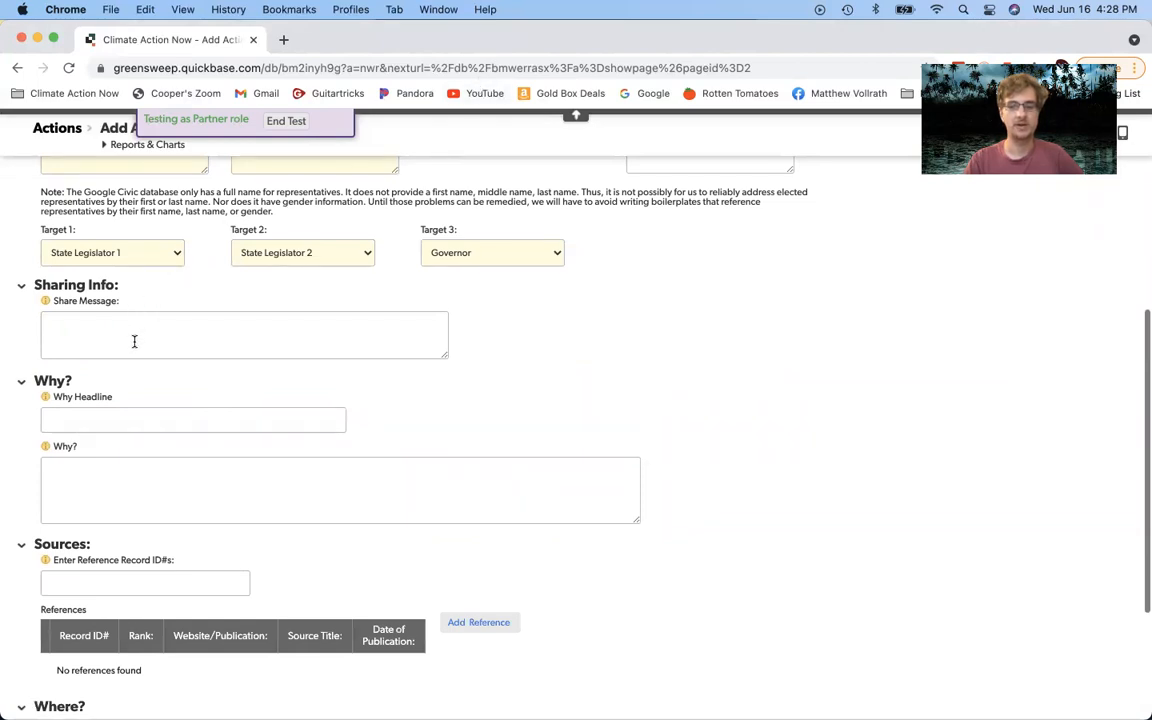
{"action": "left_click", "coordinate": [134, 341]}
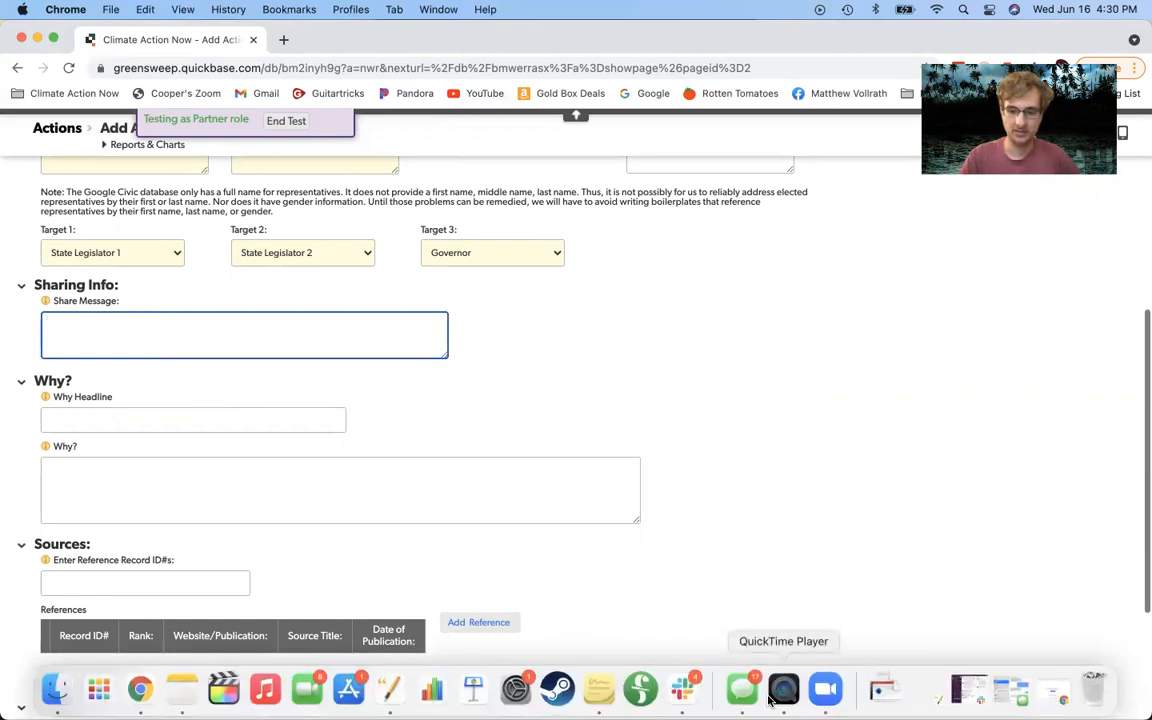
{"action": "left_click", "coordinate": [770, 700]}
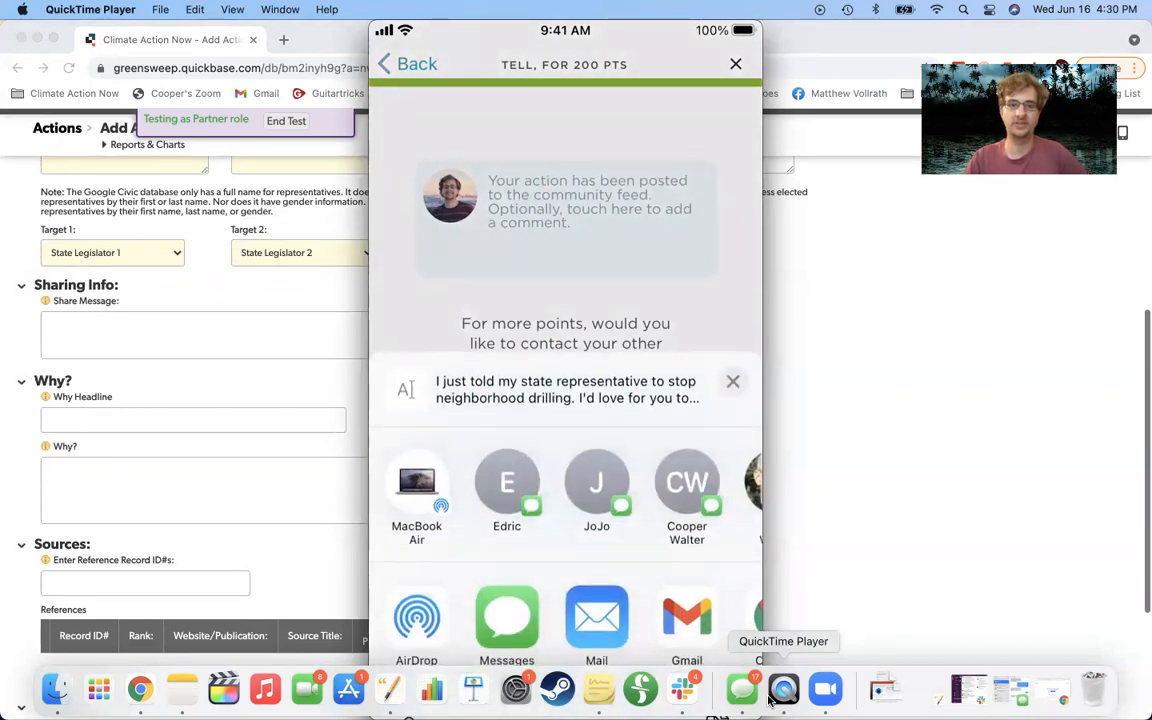
{"action": "left_click", "coordinate": [772, 695]}
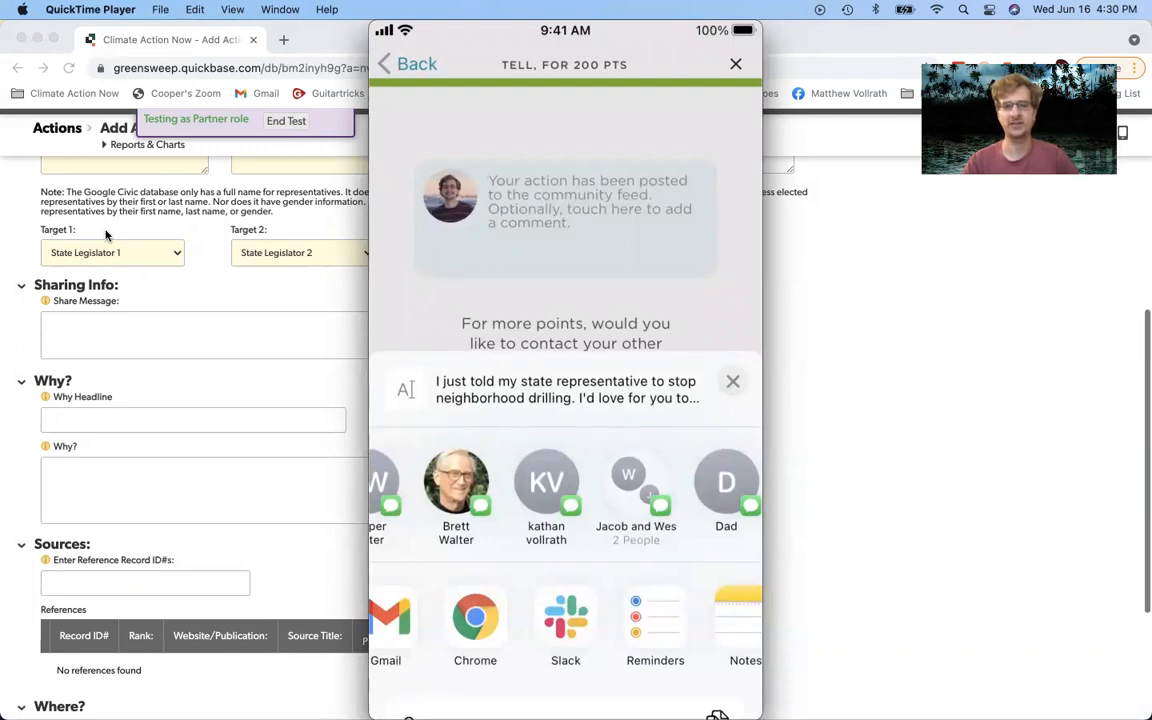
{"action": "left_click", "coordinate": [184, 368]}
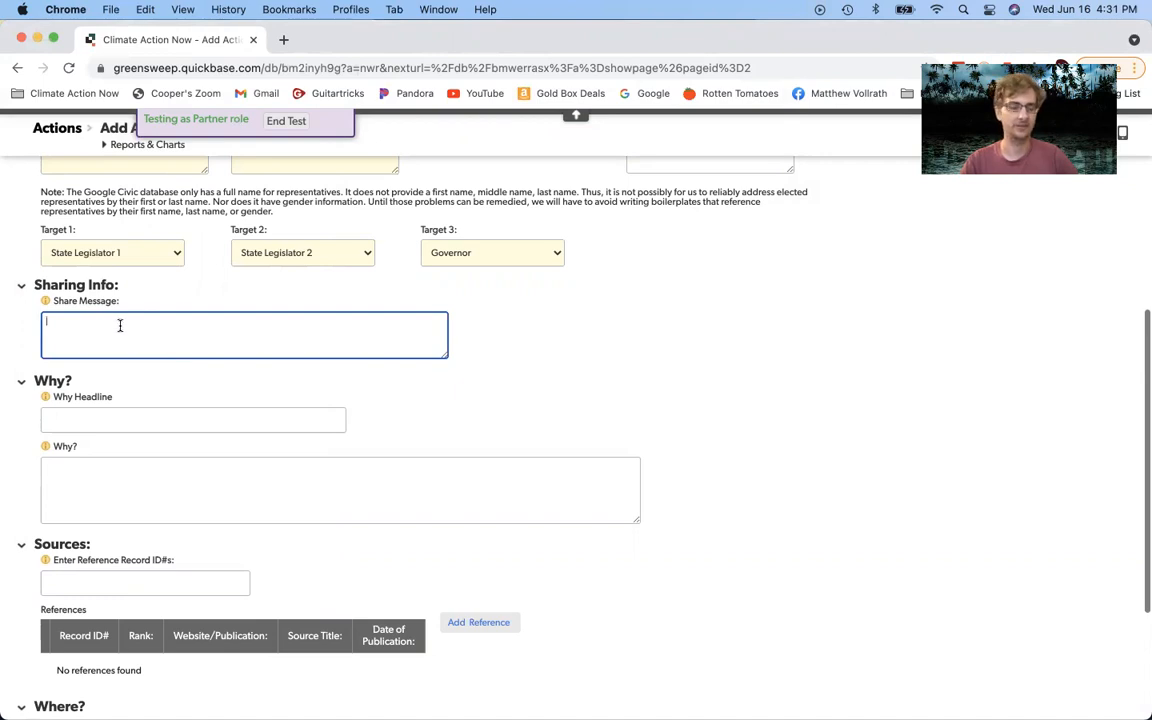
Step: Type the share message 'I just told my CA Assembly Member to stop neighborhood drilling! Will you join me?'
{"action": "scroll", "coordinate": [120, 328], "scroll_direction": "up", "scroll_amount": 1}
{"action": "scroll", "coordinate": [121, 330], "scroll_direction": "down", "scroll_amount": 1}
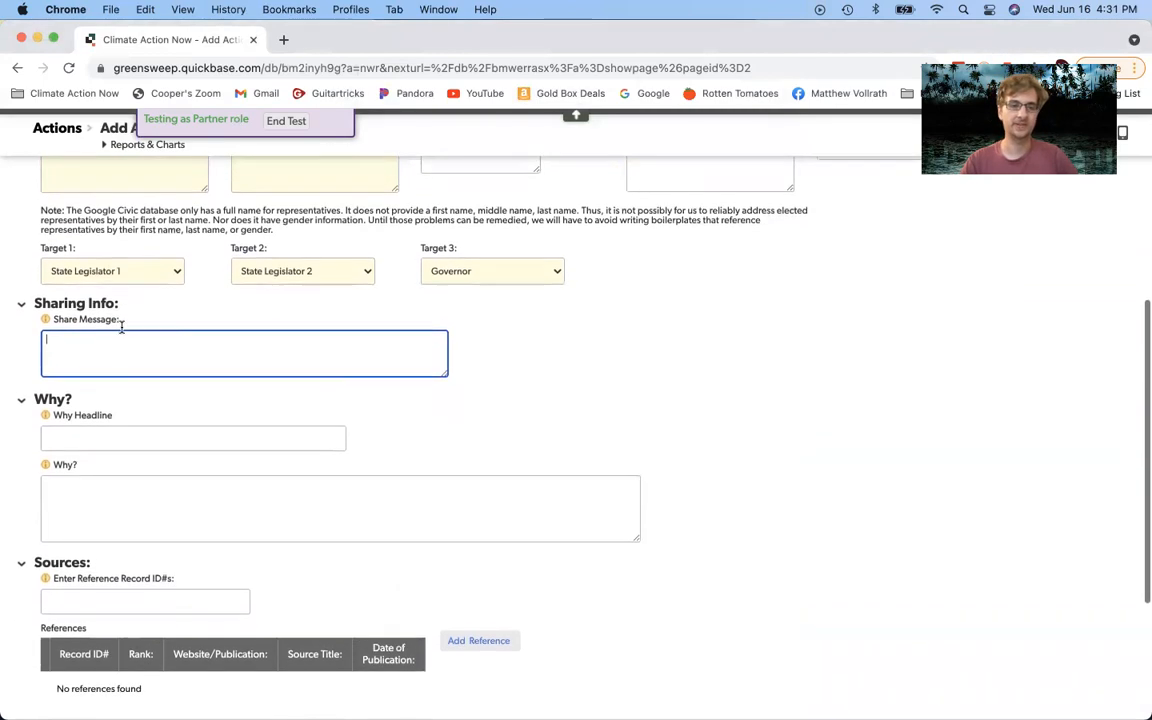
{"action": "type", "text": "I jus"}
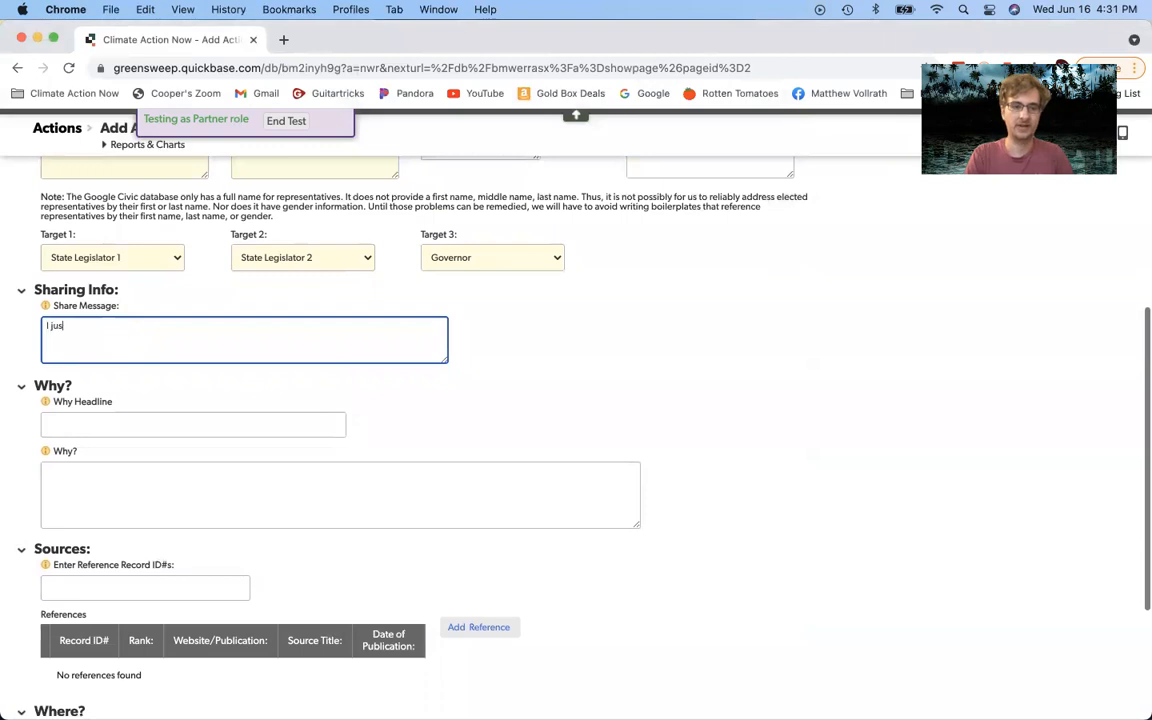
{"action": "type", "text": "t told"}
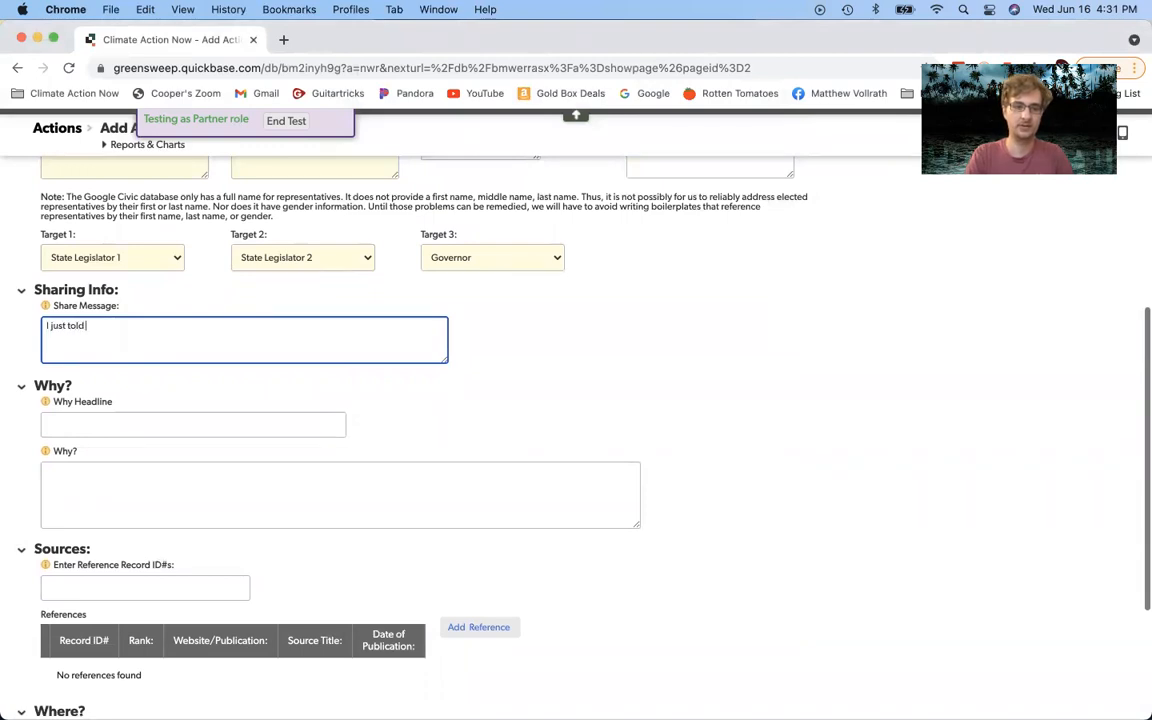
{"action": "type", "text": " my CA RE"}
{"action": "key", "text": "BackSpace"}
{"action": "key", "text": "BackSpace"}
{"action": "type", "text": "Assemby"}
{"action": "key", "text": "BackSpace"}
{"action": "type", "text": "ly Member"}
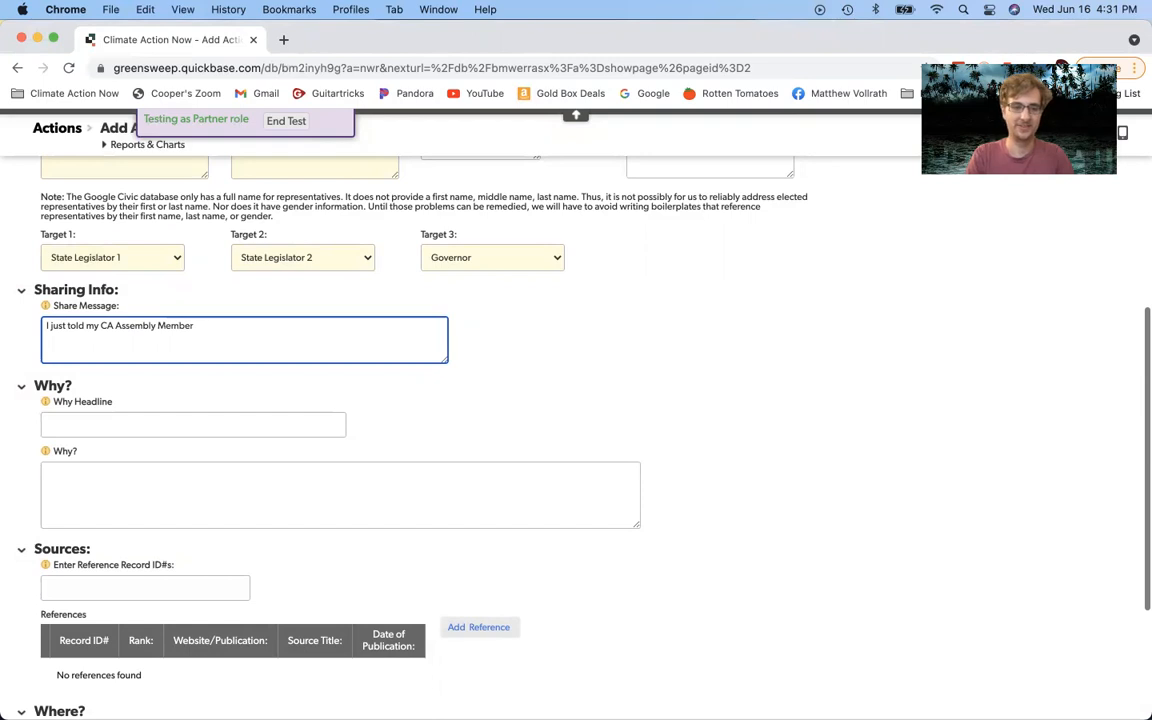
{"action": "type", "text": " to "}
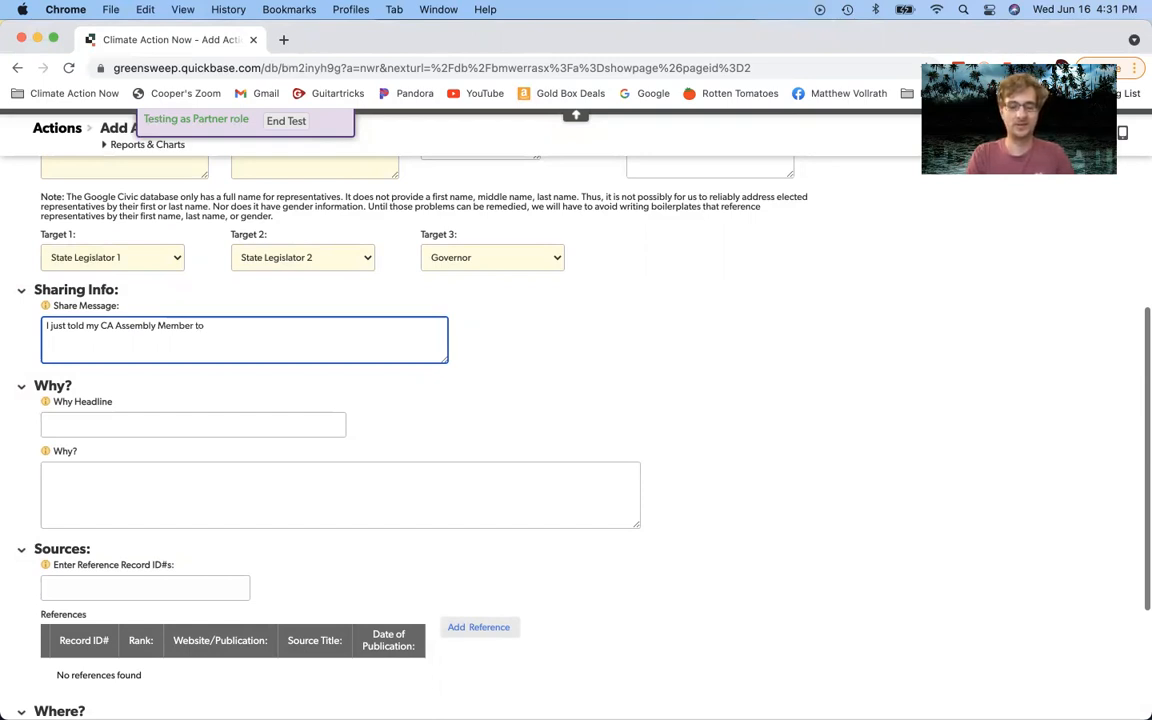
{"action": "type", "text": "stop neighborhood "}
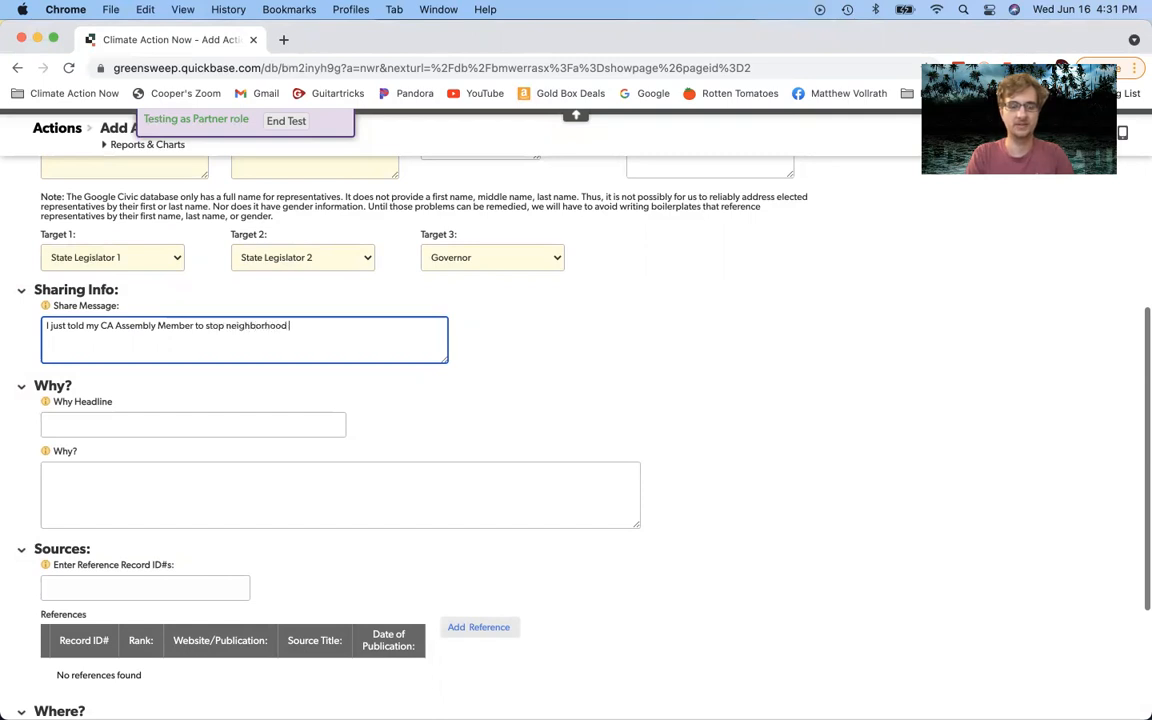
{"action": "type", "text": "drilling! Will you join me?"}
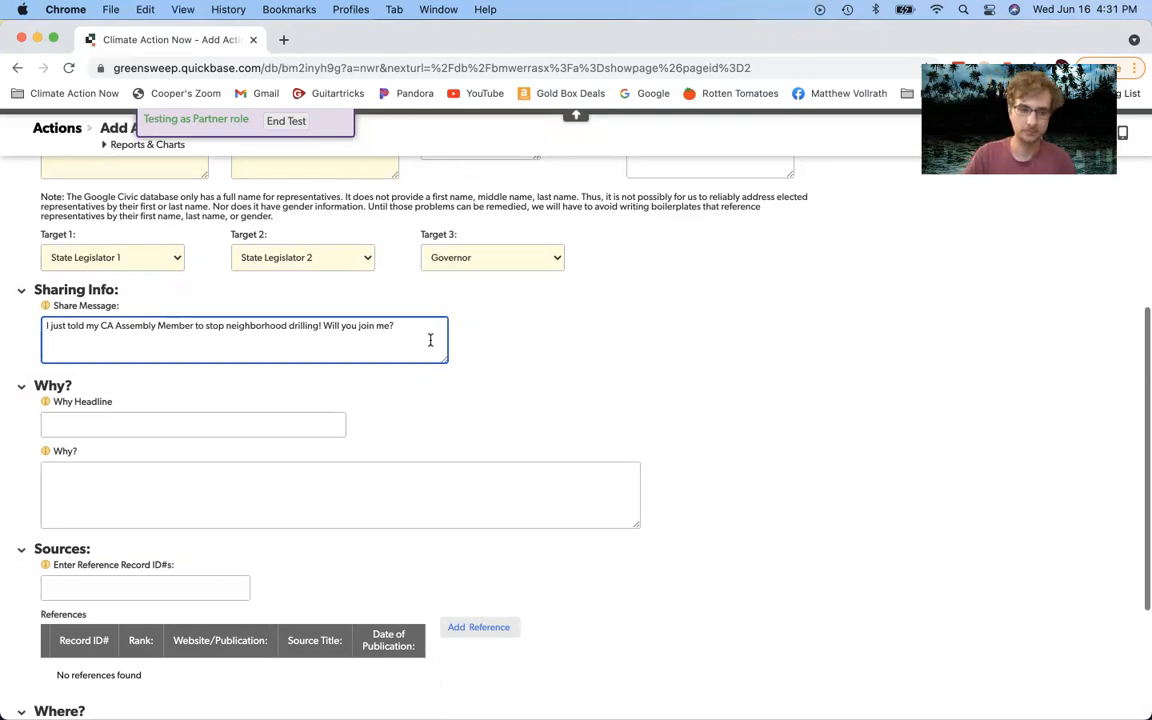
Step: Move to the Why Headline field, dismissing a stray browser context menu
{"action": "scroll", "coordinate": [430, 340], "scroll_direction": "down", "scroll_amount": 5}
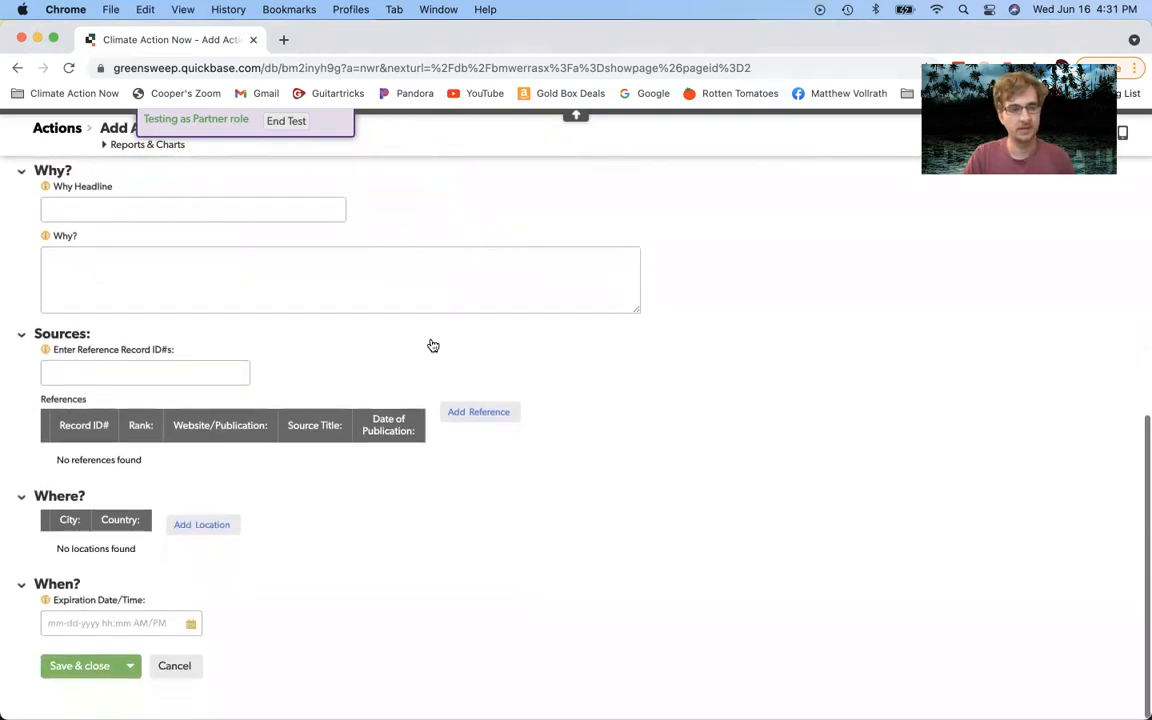
{"action": "scroll", "coordinate": [400, 316], "scroll_direction": "up", "scroll_amount": 1}
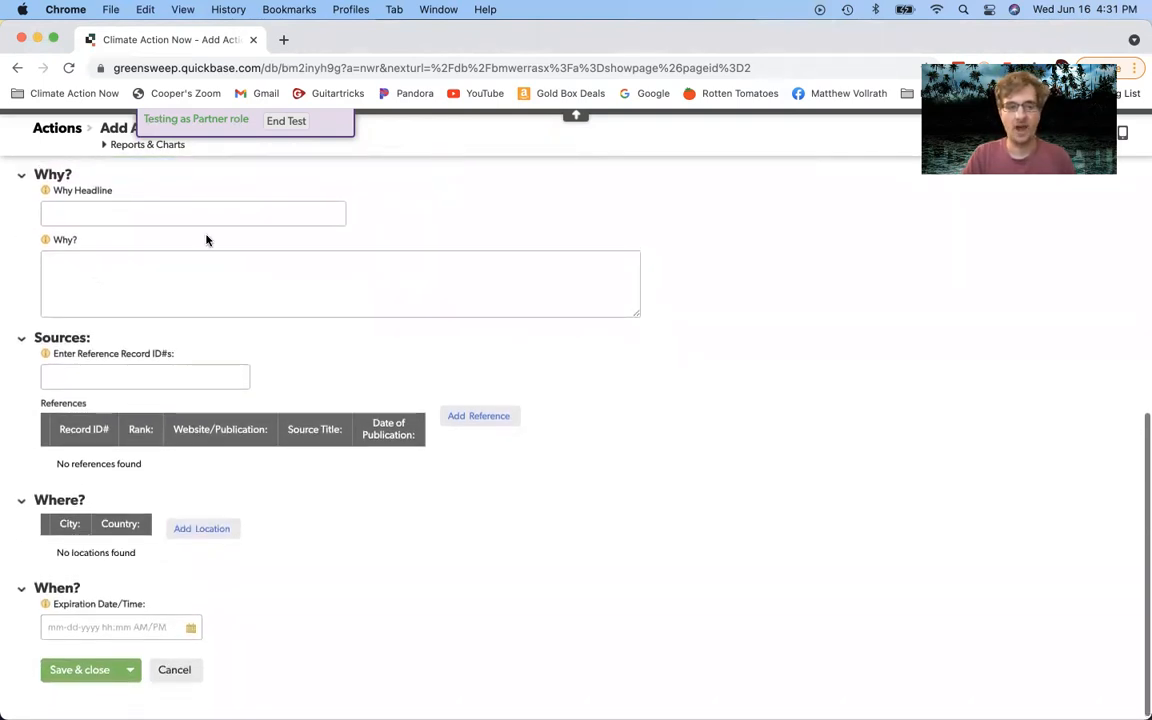
{"action": "left_click", "coordinate": [229, 213]}
{"action": "right_click", "coordinate": [488, 194]}
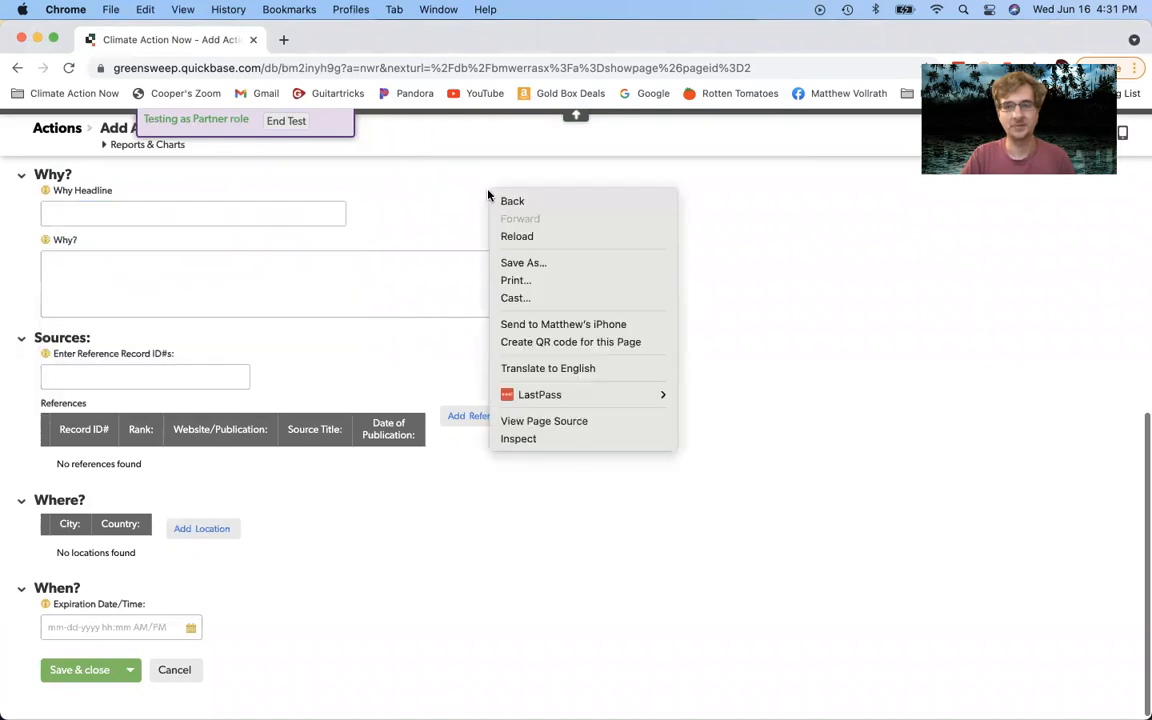
{"action": "left_click", "coordinate": [422, 202]}
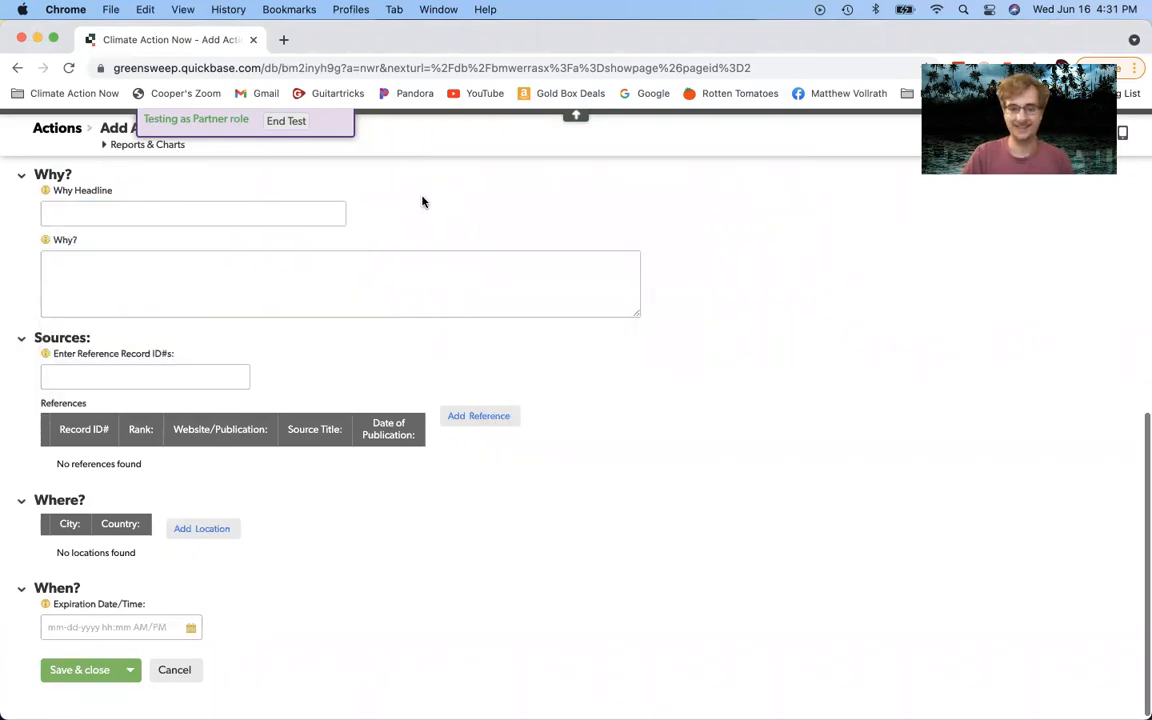
Step: Scroll through the mirrored phone's Why? card in QuickTime, then return to the Why Headline field
{"action": "mouse_move", "coordinate": [745, 700]}
{"action": "left_click", "coordinate": [784, 689]}
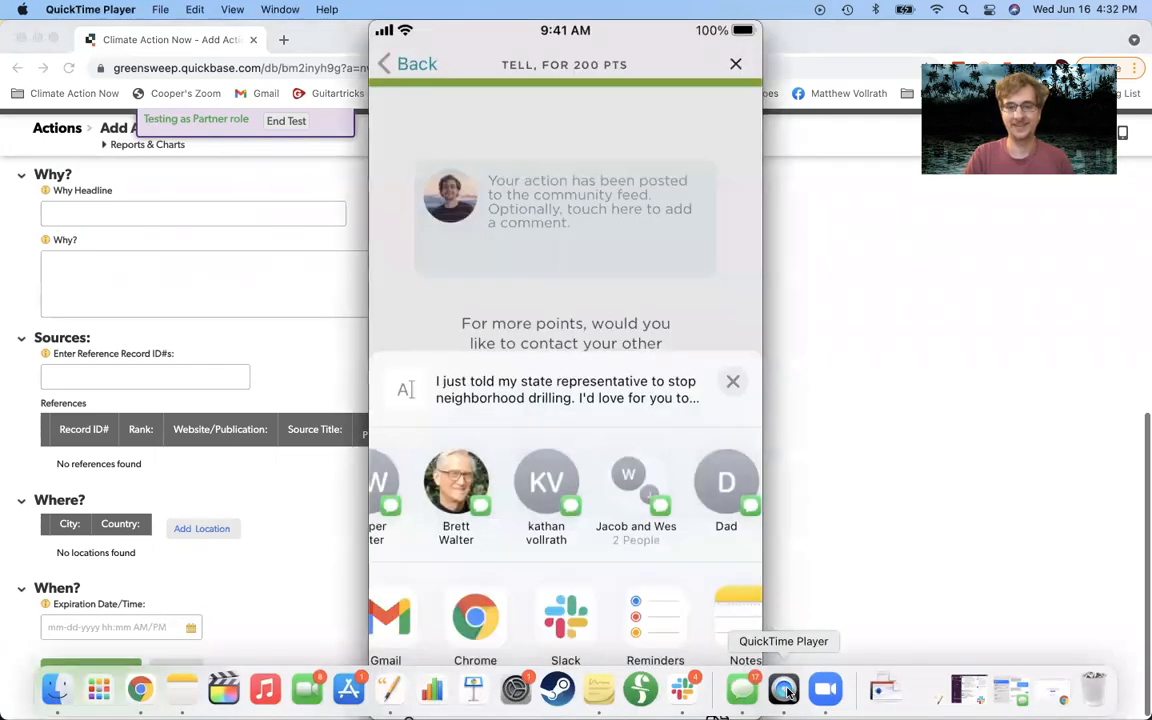
{"action": "mouse_move", "coordinate": [749, 632]}
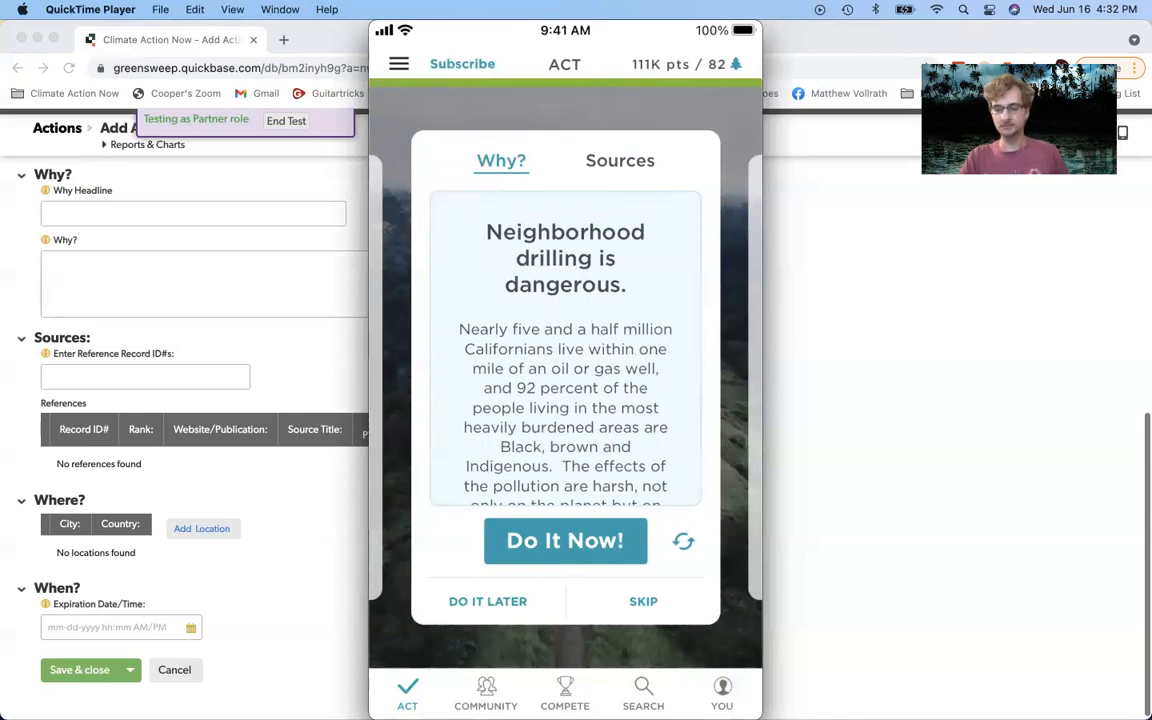
{"action": "scroll", "coordinate": [565, 340], "scroll_direction": "down", "scroll_amount": 3}
{"action": "scroll", "coordinate": [565, 340], "scroll_direction": "down", "scroll_amount": 3}
{"action": "scroll", "coordinate": [565, 340], "scroll_direction": "up", "scroll_amount": 2}
{"action": "scroll", "coordinate": [565, 340], "scroll_direction": "up", "scroll_amount": 3}
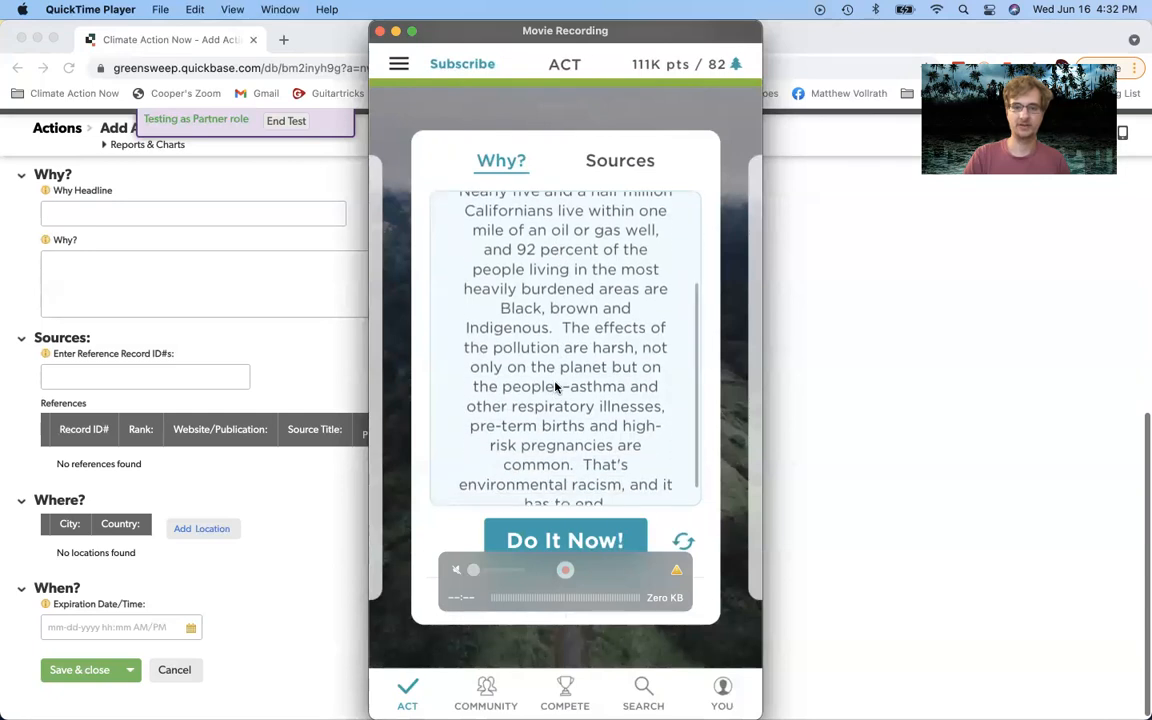
{"action": "left_click", "coordinate": [174, 213]}
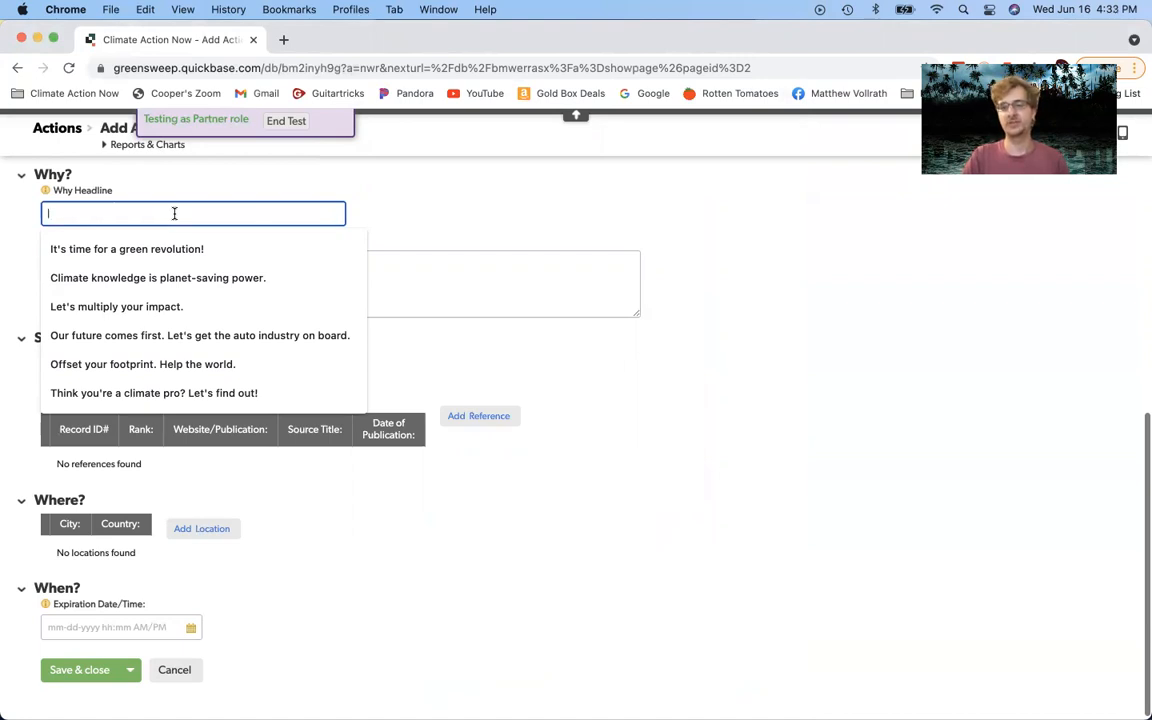
Step: Set the Why Headline to 'Neighborhood drilling is dangerous.' from the suggestion list
{"action": "type", "text": "Neighb"}
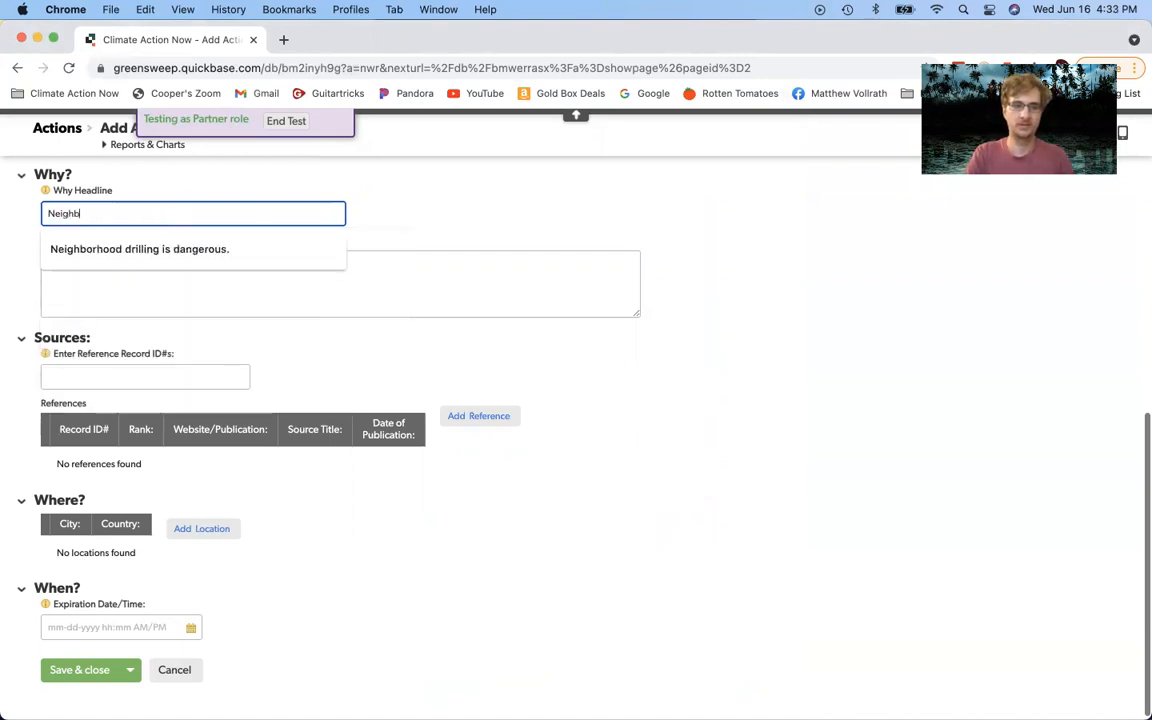
{"action": "key", "text": "Down"}
{"action": "left_click", "coordinate": [231, 249]}
{"action": "left_click", "coordinate": [237, 264]}
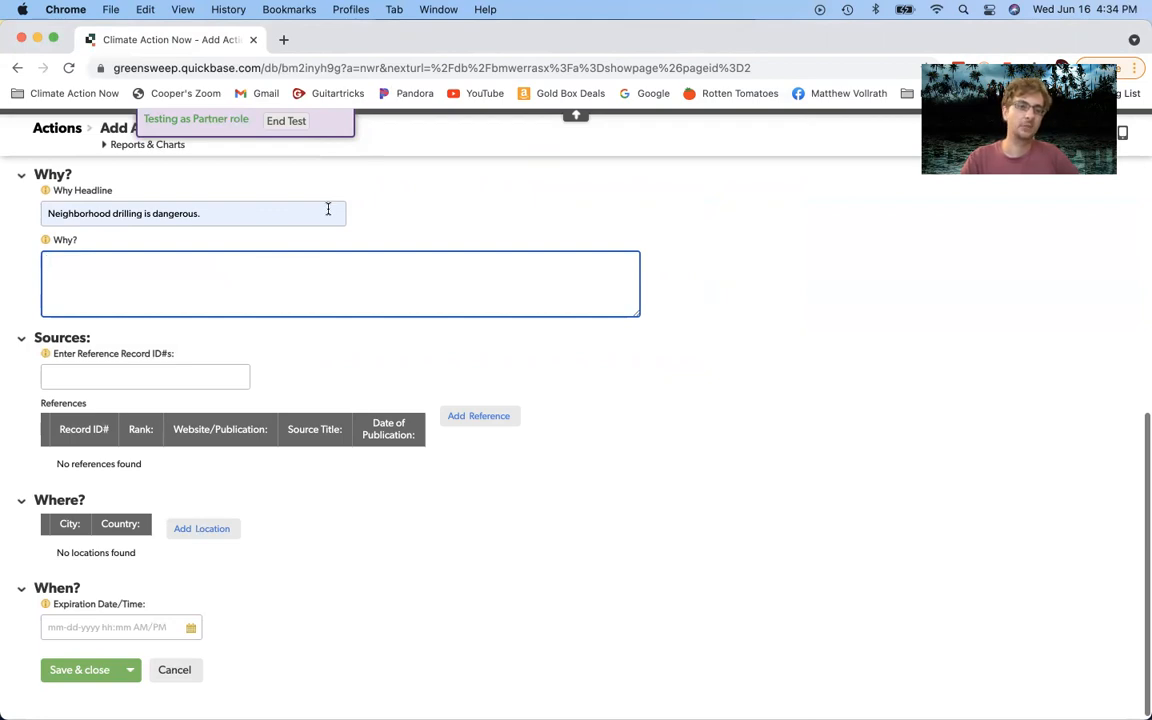
Step: Focus the reference record ID entry, dismiss its suggestions, and switch to the QuickTime phone mirror
{"action": "scroll", "coordinate": [304, 215], "scroll_direction": "down", "scroll_amount": 1}
{"action": "left_click", "coordinate": [177, 368]}
{"action": "left_click", "coordinate": [263, 336]}
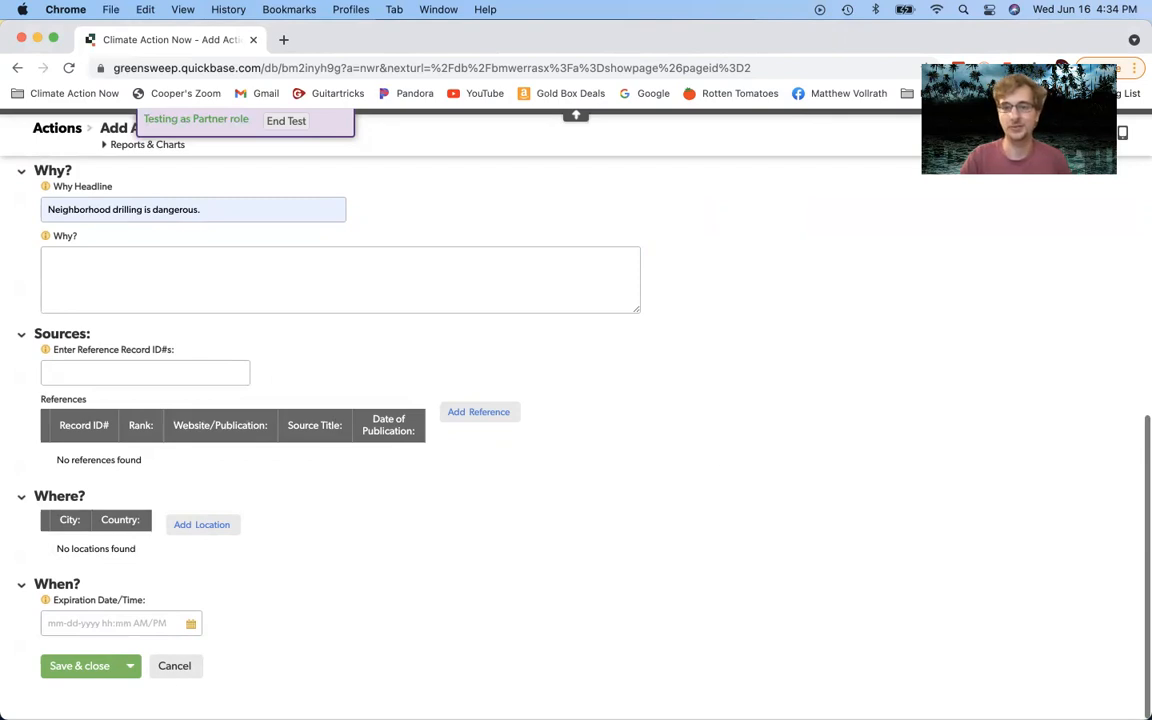
{"action": "mouse_move", "coordinate": [265, 690]}
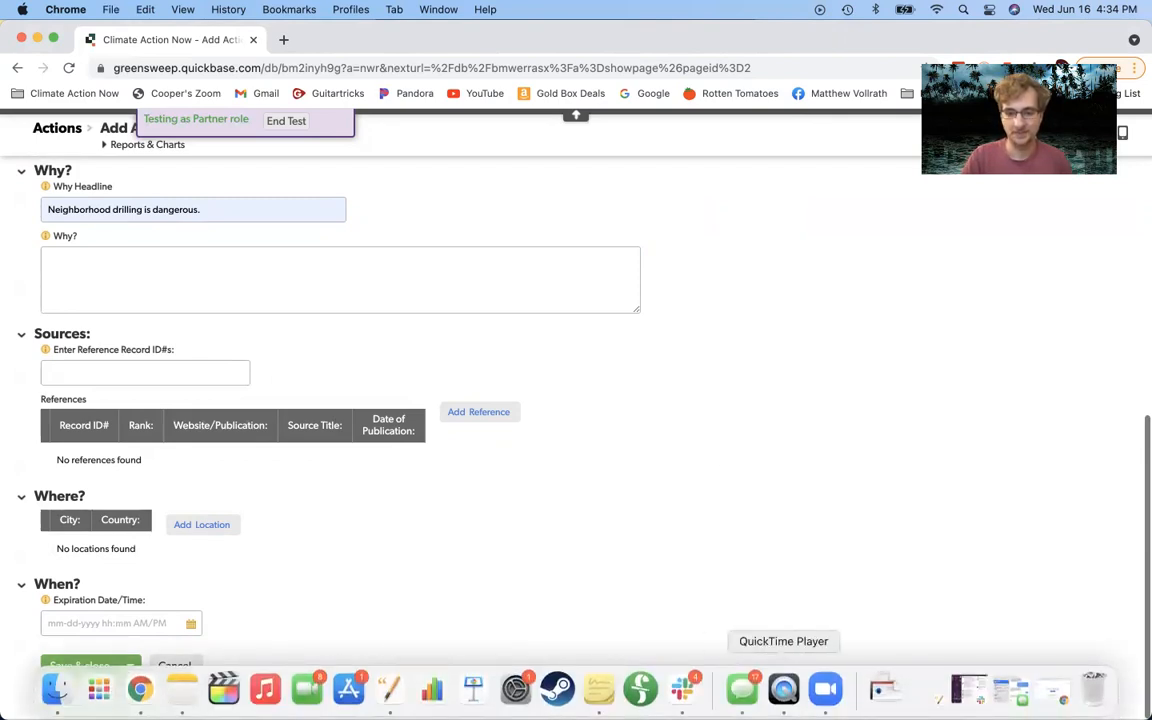
{"action": "left_click", "coordinate": [779, 699]}
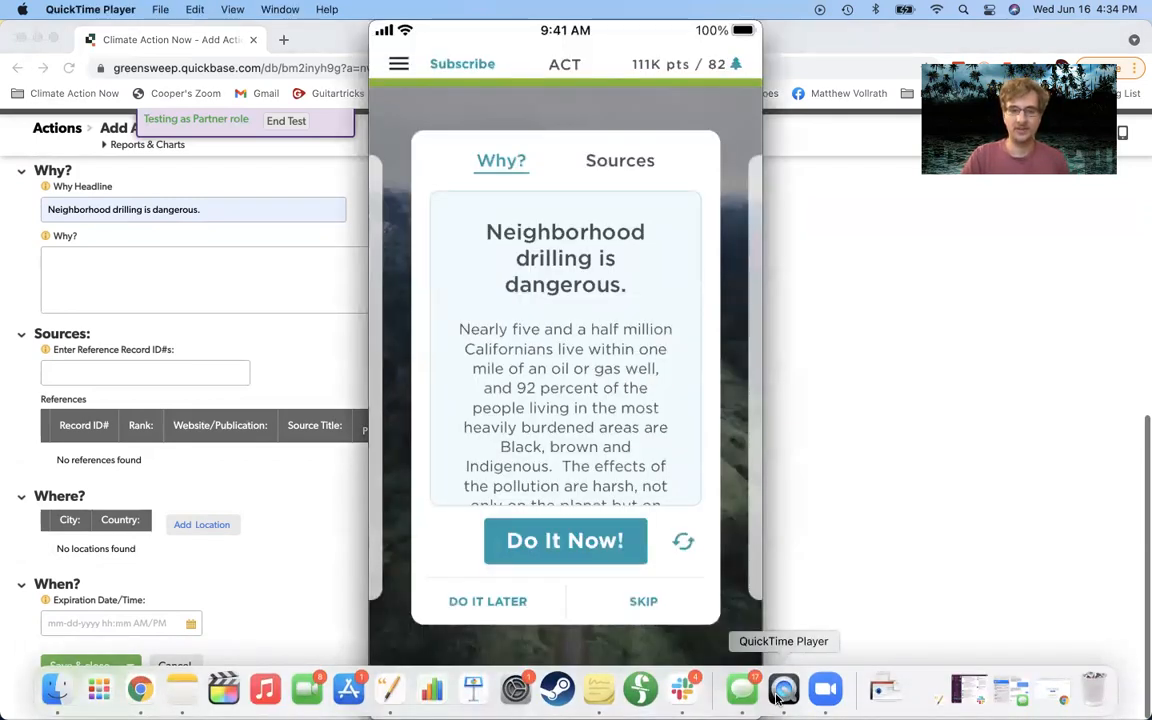
Step: Check the phone mirror's Why? and Sources cards, then return to the Quickbase action form
{"action": "mouse_move", "coordinate": [604, 443]}
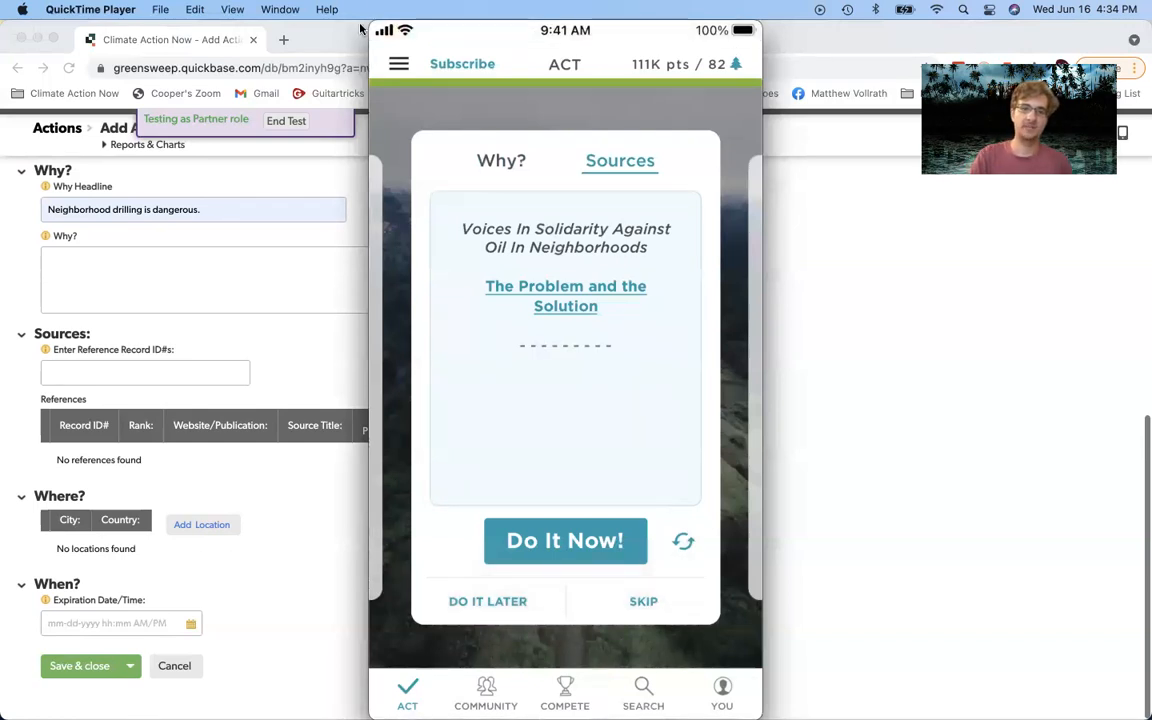
{"action": "left_click", "coordinate": [328, 40]}
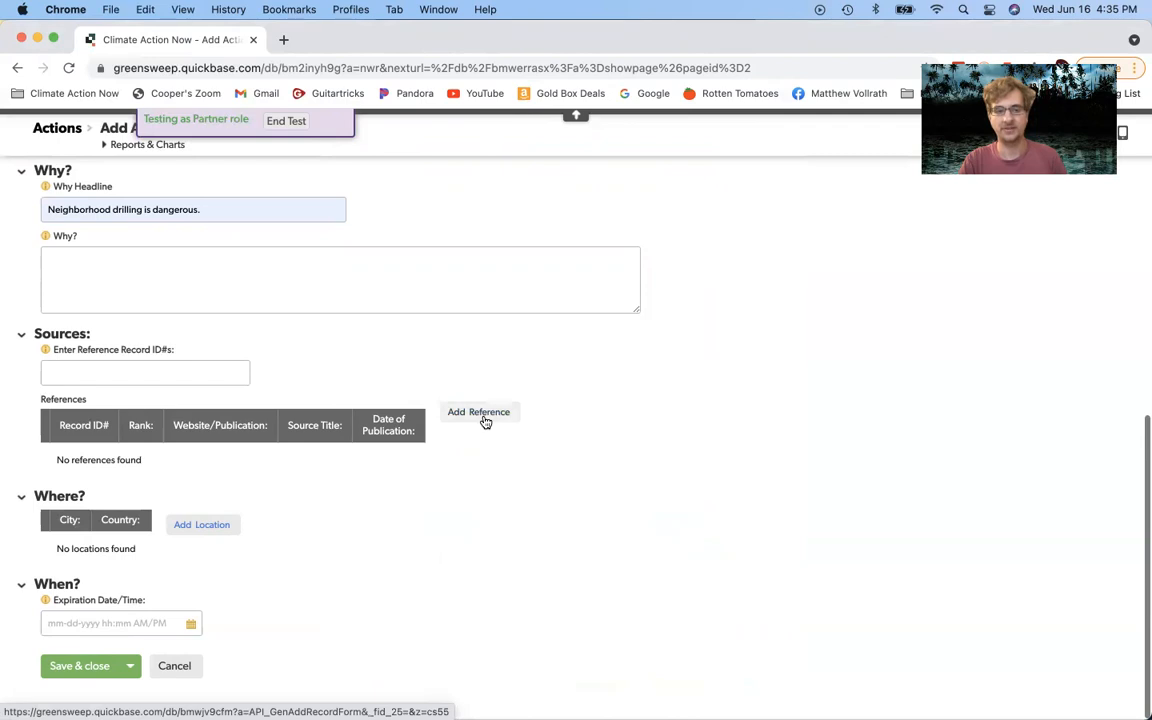
Step: After viewing the existing reference ID suggestions, save the action and start a new reference
{"action": "left_click", "coordinate": [121, 376]}
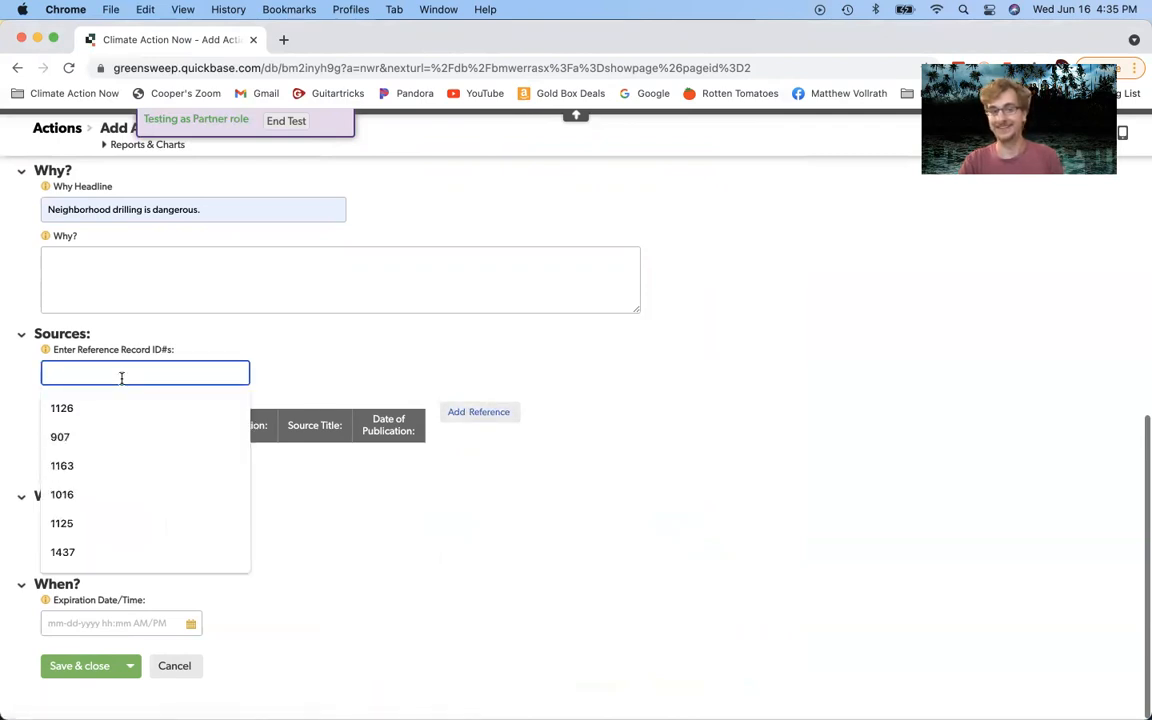
{"action": "left_click", "coordinate": [231, 352]}
{"action": "left_click", "coordinate": [156, 366]}
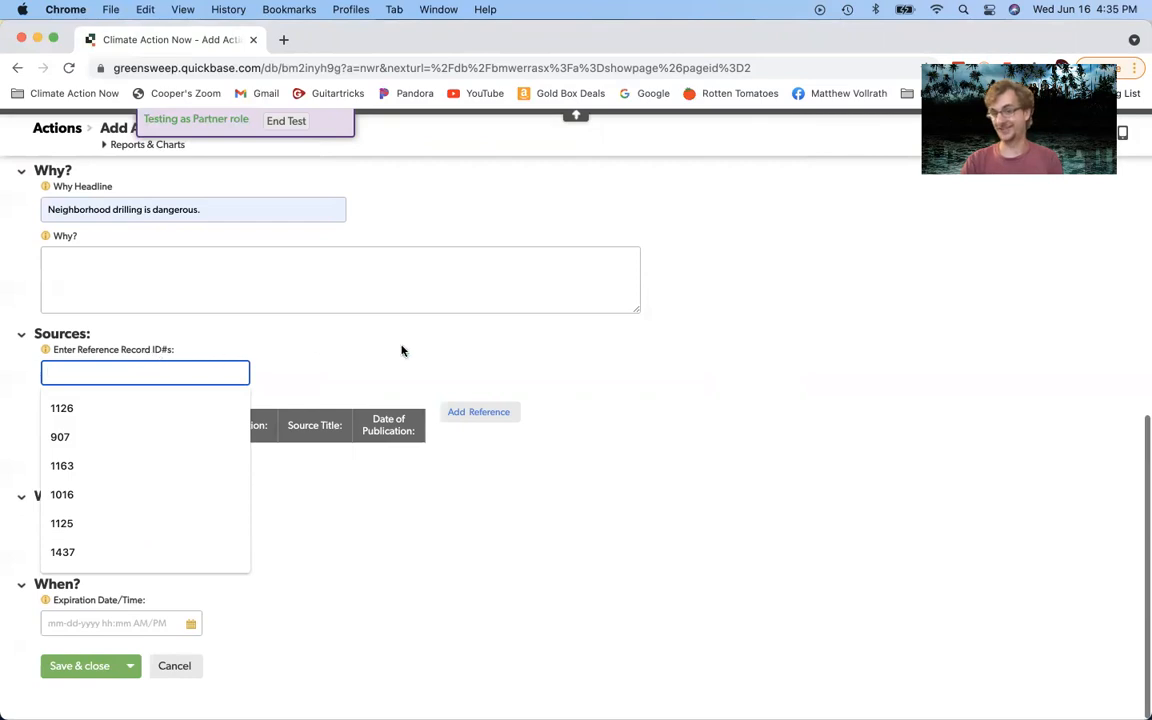
{"action": "left_click", "coordinate": [540, 402]}
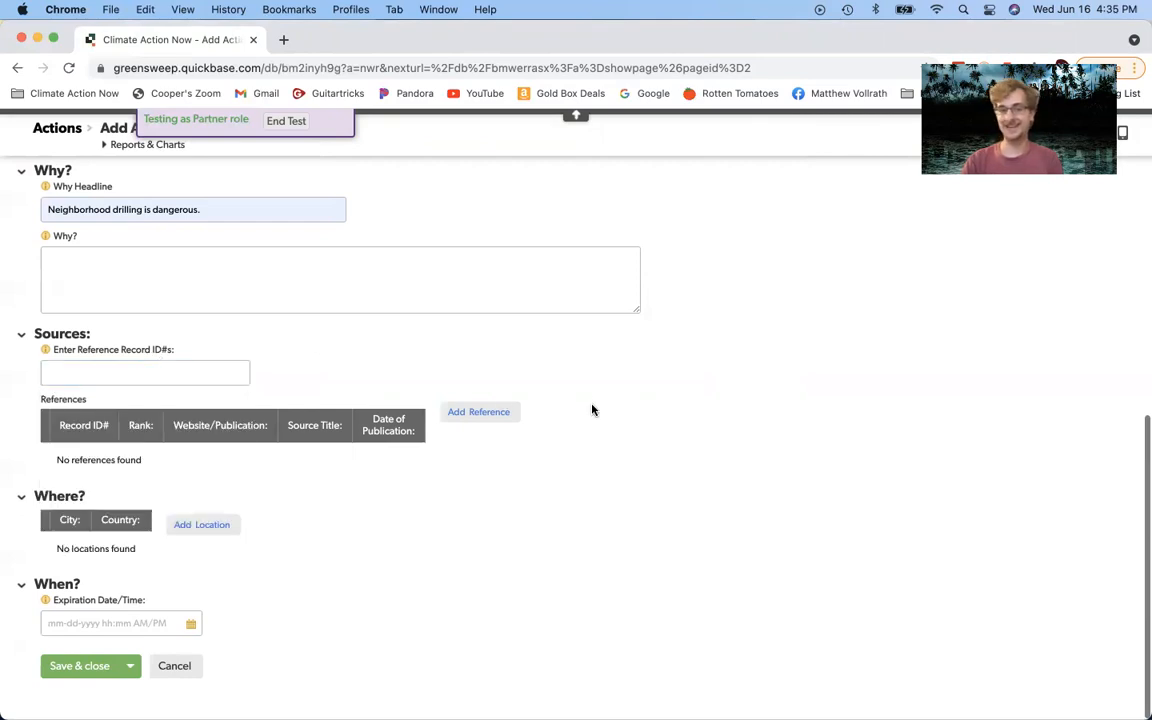
{"action": "left_click", "coordinate": [498, 411]}
{"action": "left_click", "coordinate": [714, 450]}
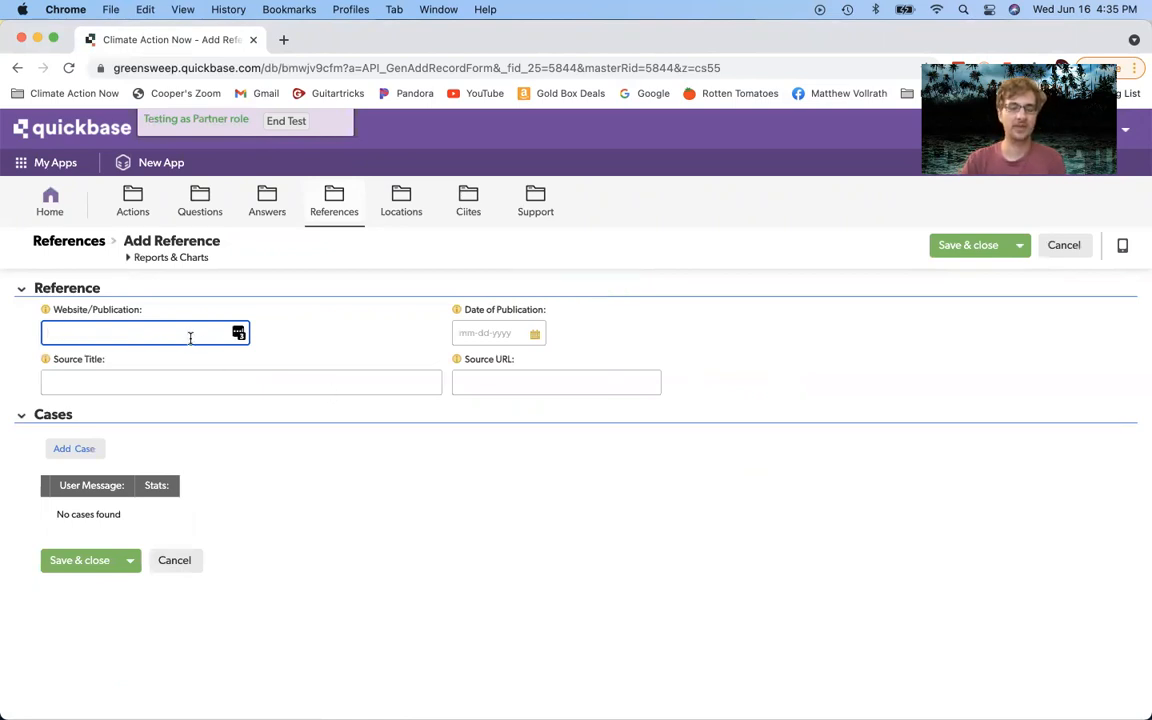
Step: Set the publication to The New York Times and the publication date to 06-06-2021
{"action": "type", "text": "The New york"}
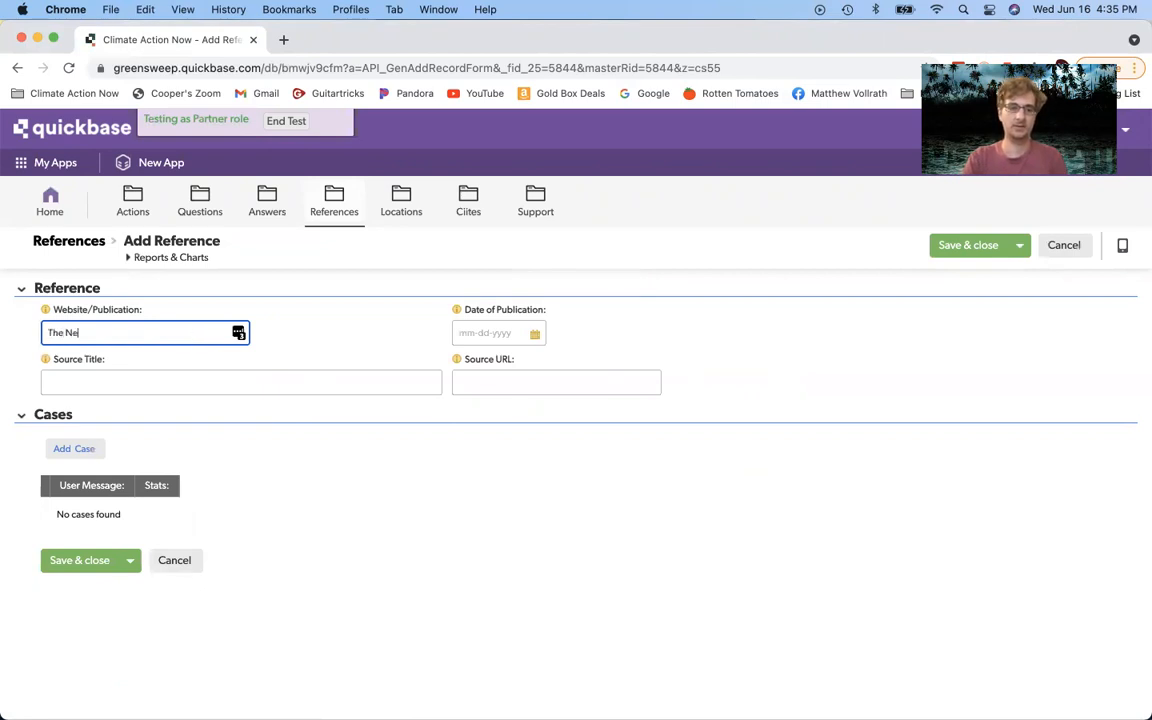
{"action": "key", "text": "BackSpace"}
{"action": "key", "text": "BackSpace"}
{"action": "key", "text": "BackSpace"}
{"action": "key", "text": "BackSpace"}
{"action": "type", "text": "York Times"}
{"action": "left_click", "coordinate": [337, 342]}
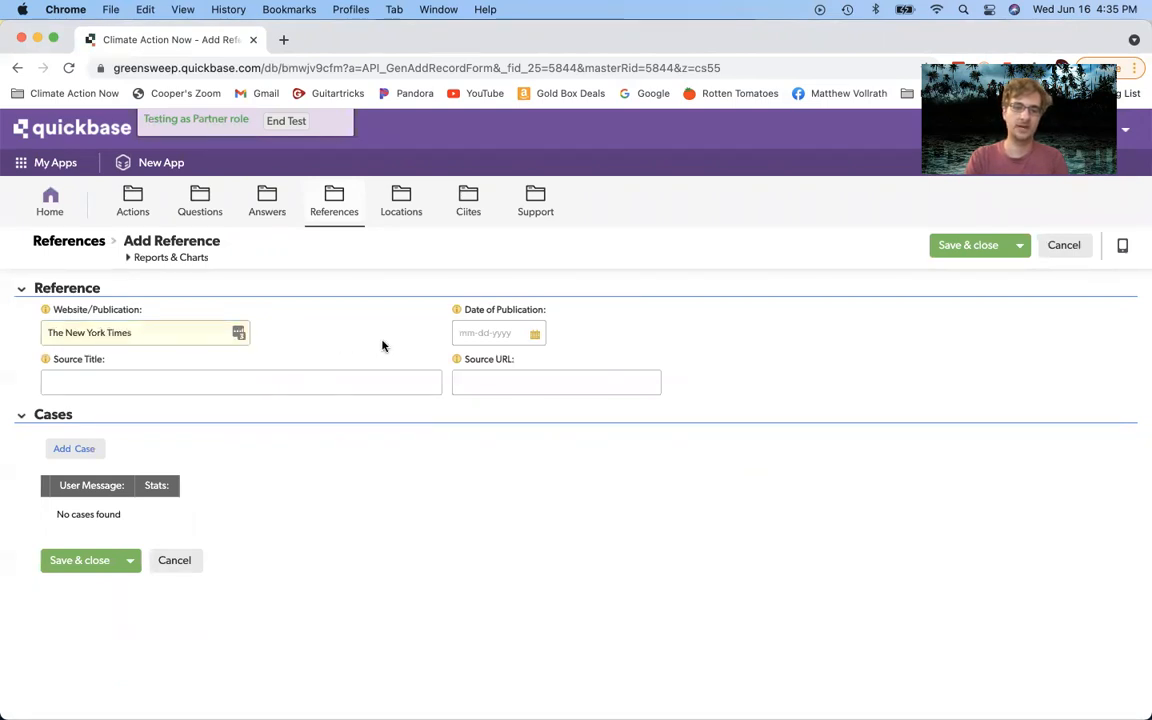
{"action": "left_click", "coordinate": [463, 335]}
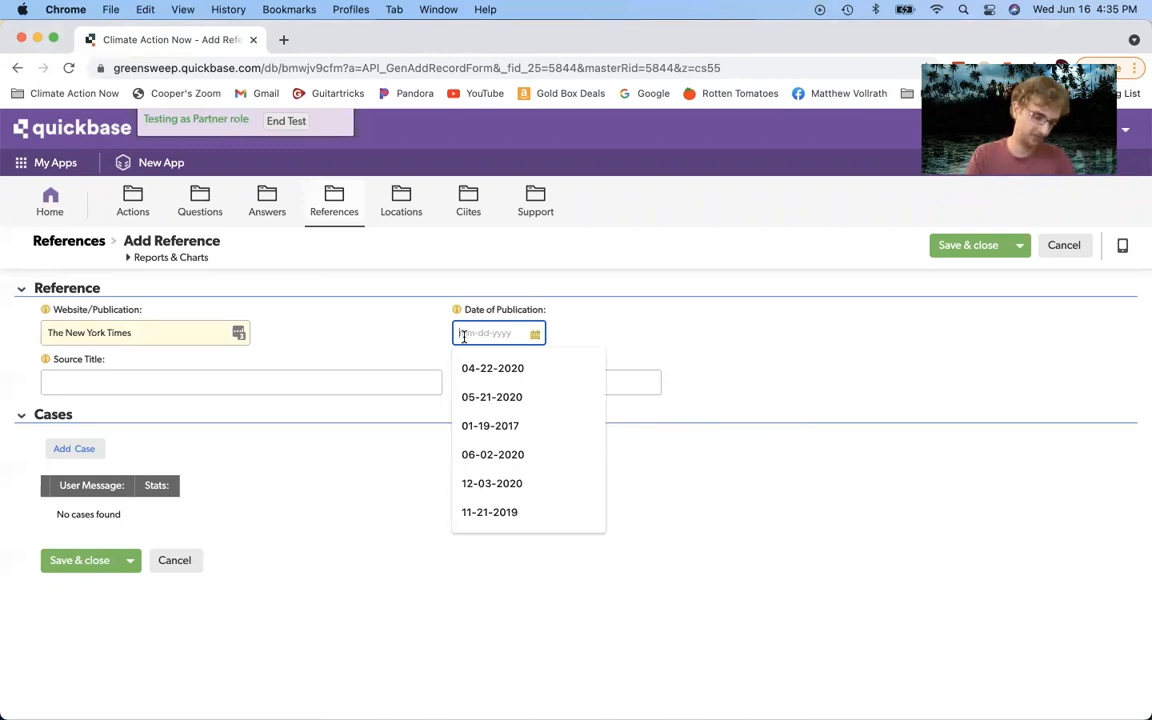
{"action": "type", "text": "06-06"}
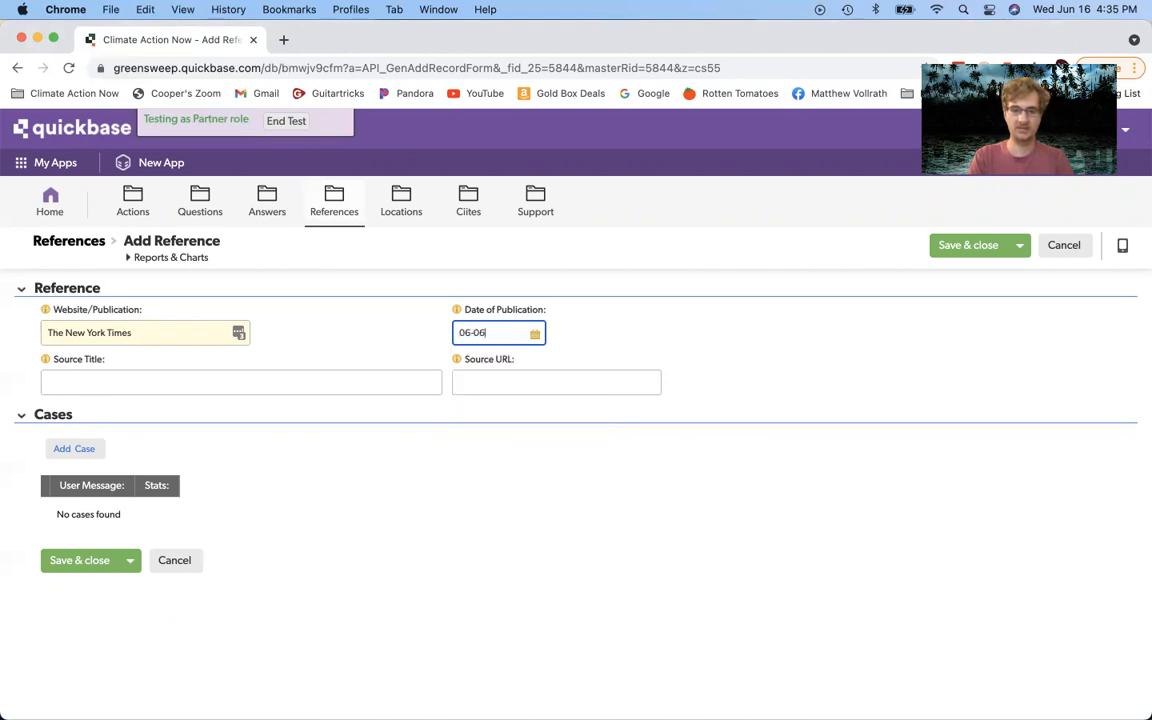
{"action": "type", "text": "-2021"}
Step: Title the source 'Should We Go Nuclear?', use the ucsusa.org link as its URL, and save
{"action": "left_click", "coordinate": [275, 386]}
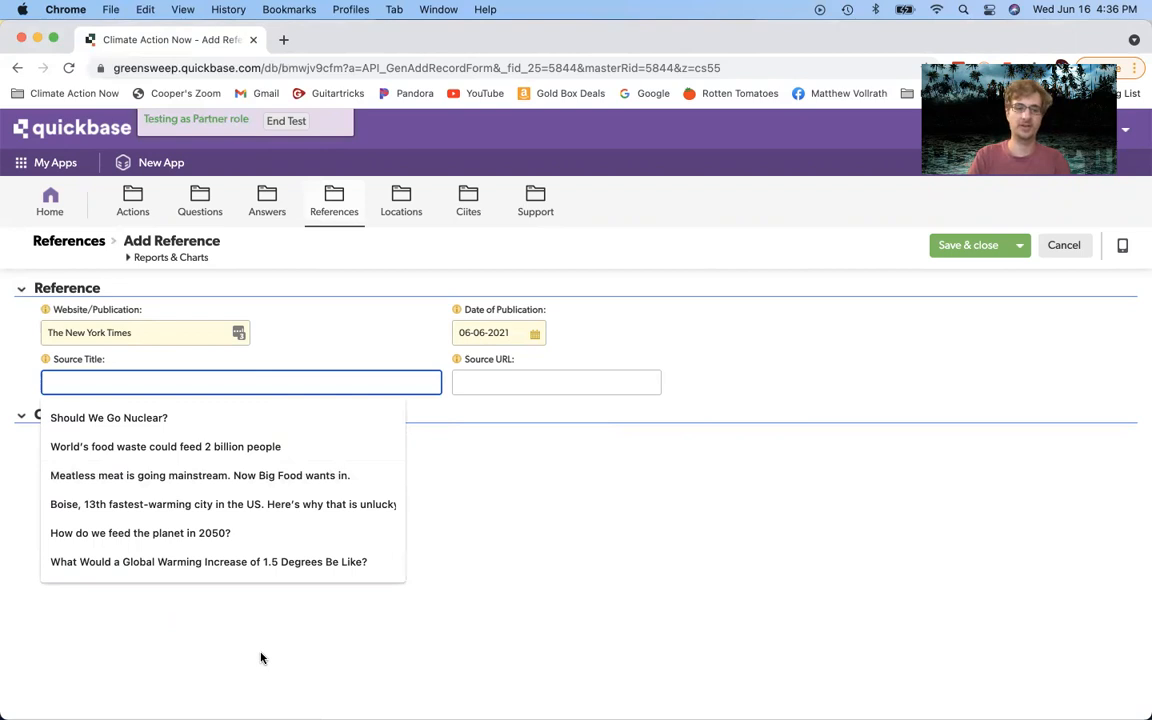
{"action": "left_click", "coordinate": [160, 420]}
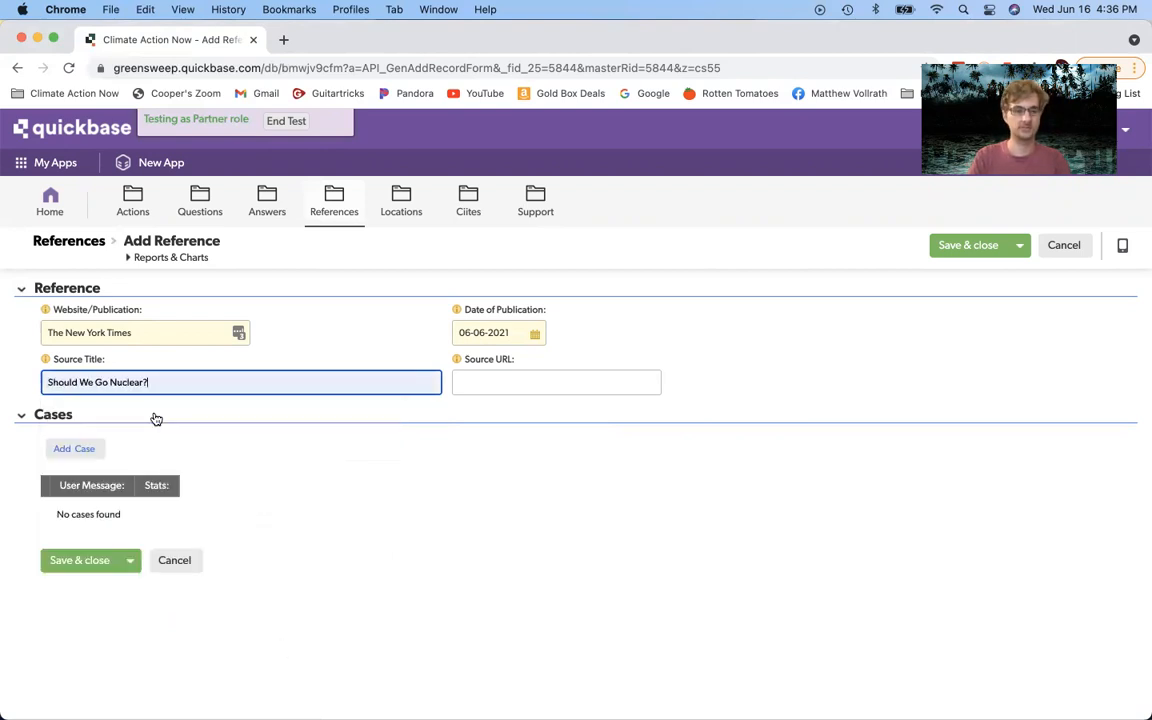
{"action": "left_click", "coordinate": [172, 331]}
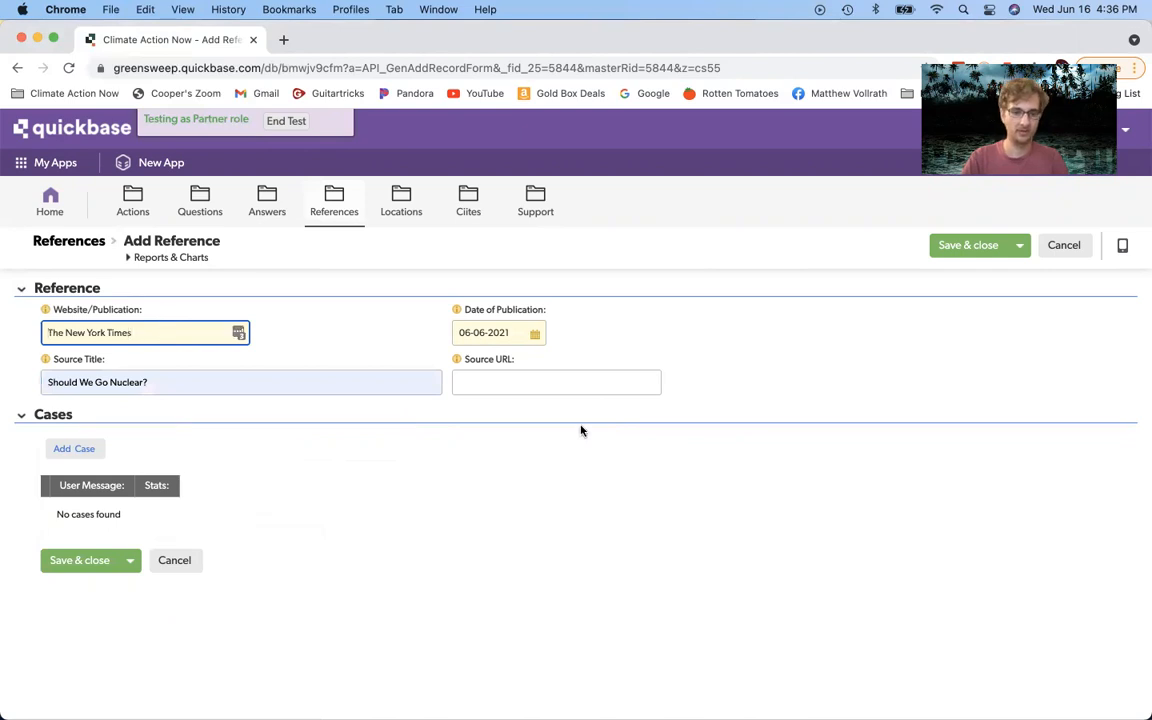
{"action": "left_click", "coordinate": [512, 378]}
{"action": "left_click", "coordinate": [521, 418]}
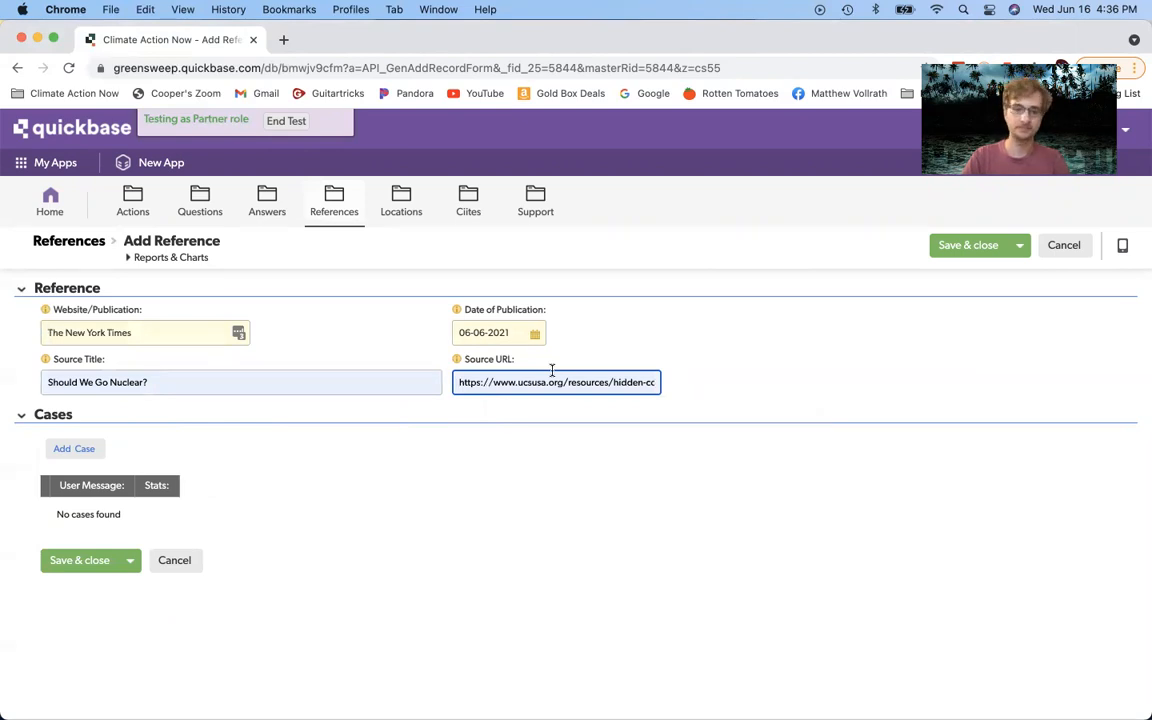
{"action": "left_click", "coordinate": [966, 248]}
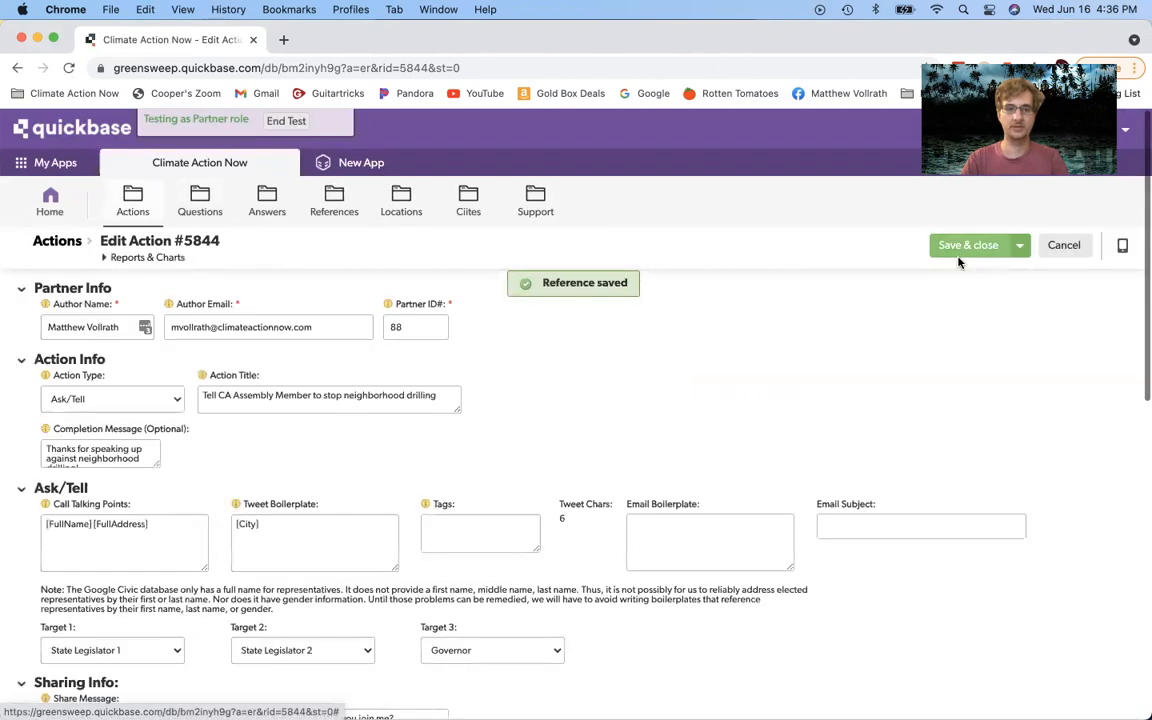
Step: Enter 1725, 1726, 1727 in the Sources section's Reference Record ID#s field
{"action": "scroll", "coordinate": [828, 371], "scroll_direction": "down", "scroll_amount": 10}
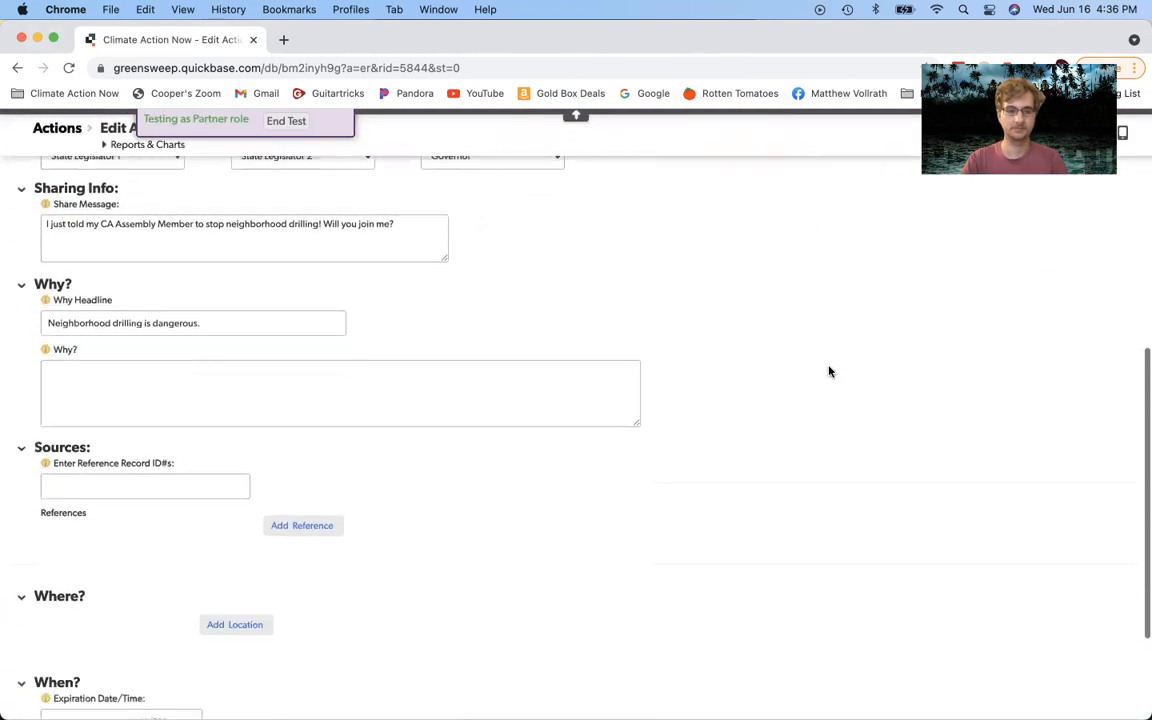
{"action": "scroll", "coordinate": [828, 371], "scroll_direction": "down", "scroll_amount": 2}
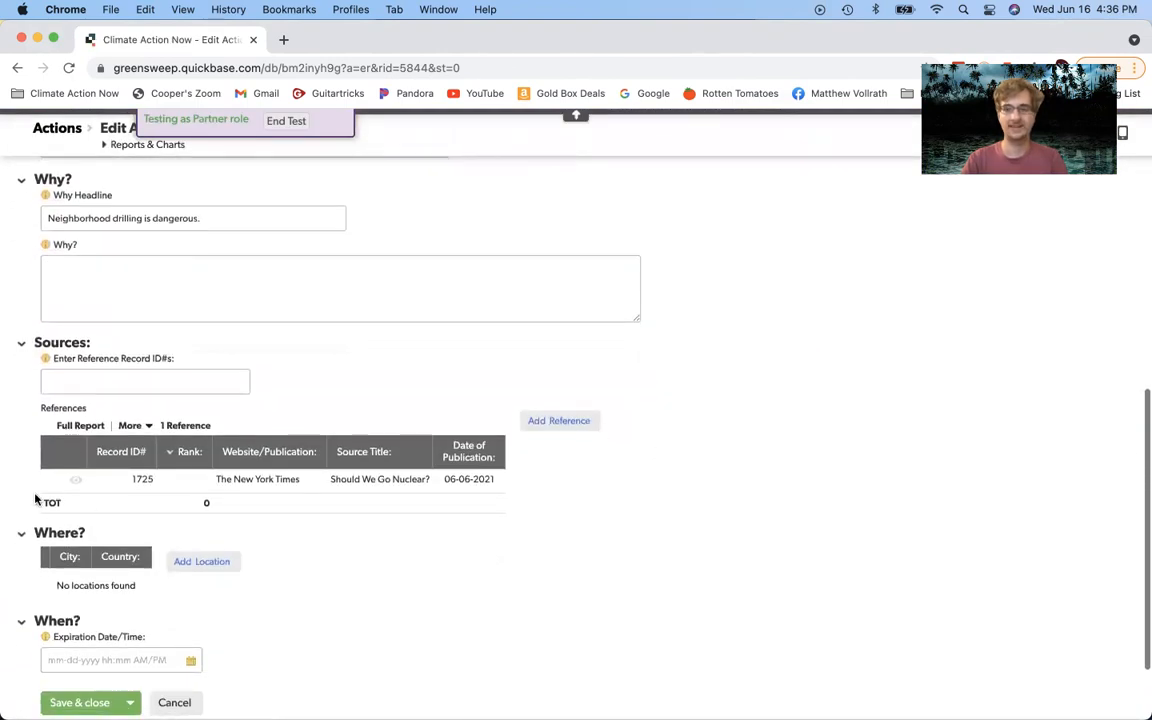
{"action": "left_click", "coordinate": [97, 378]}
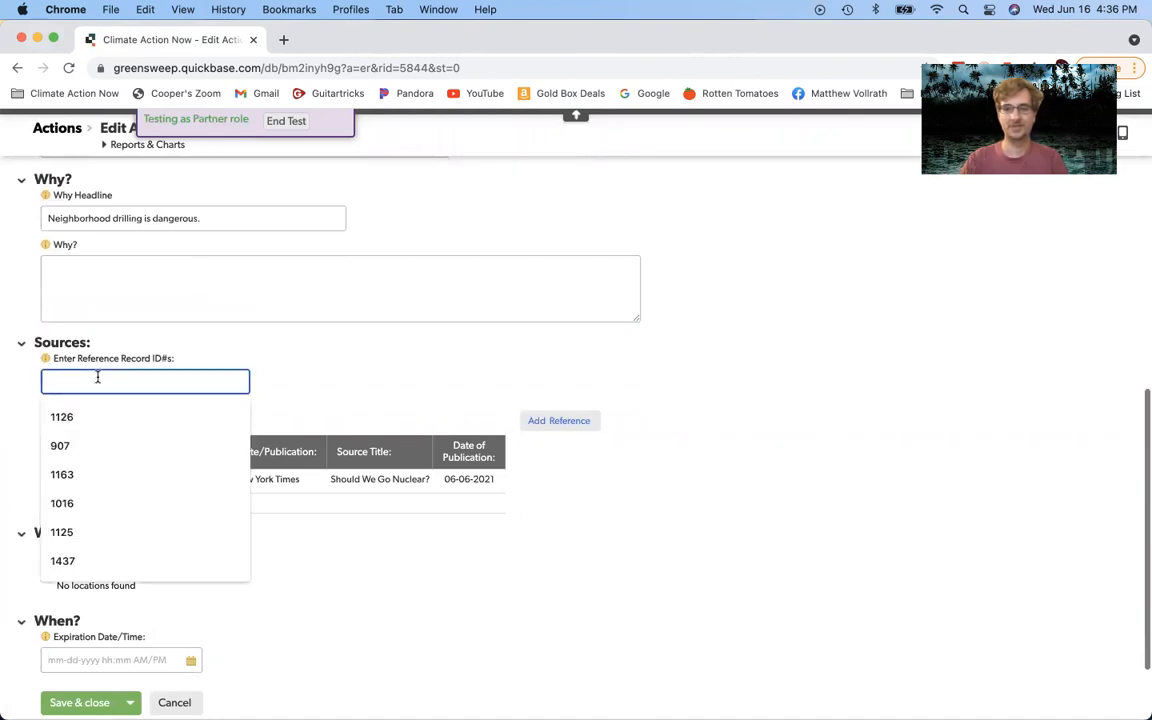
{"action": "left_click", "coordinate": [290, 388]}
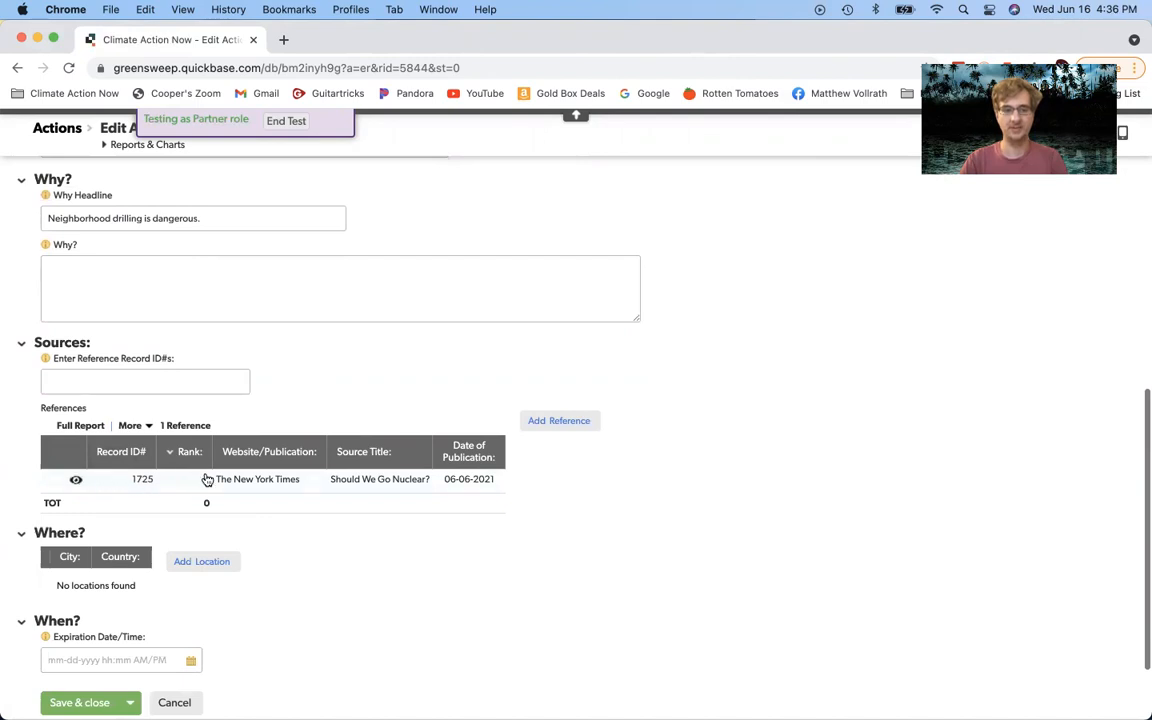
{"action": "left_click", "coordinate": [68, 382]}
{"action": "type", "text": "17"}
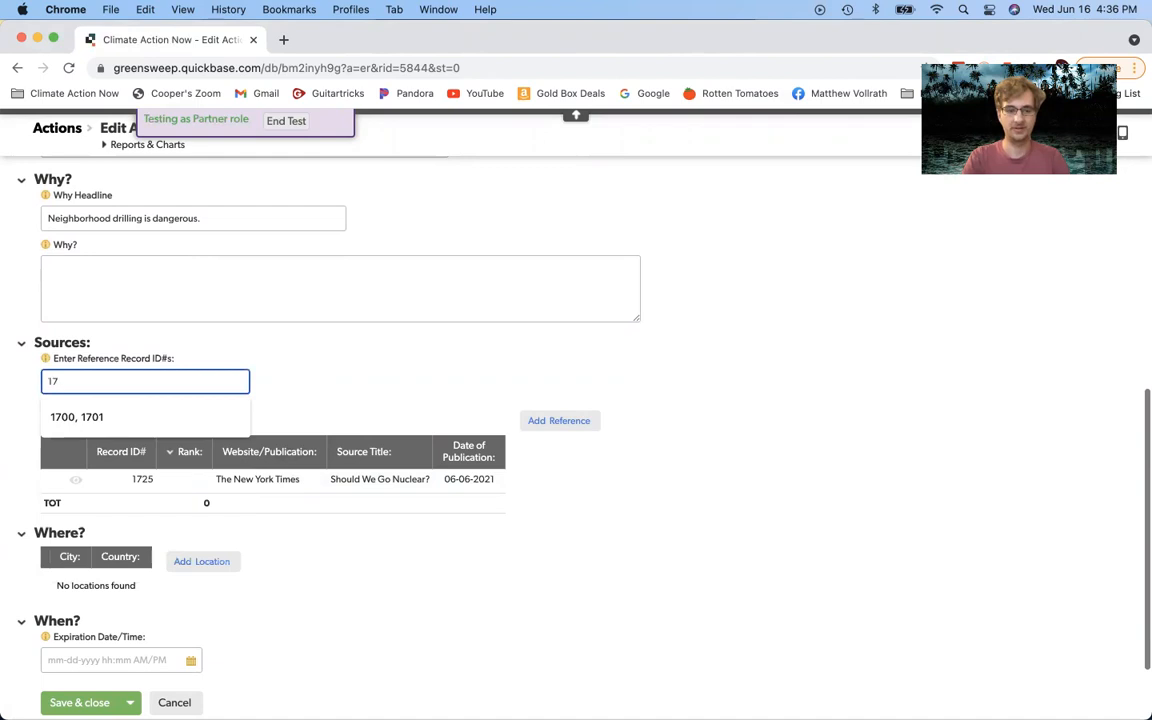
{"action": "type", "text": "25"}
{"action": "left_click", "coordinate": [337, 398]}
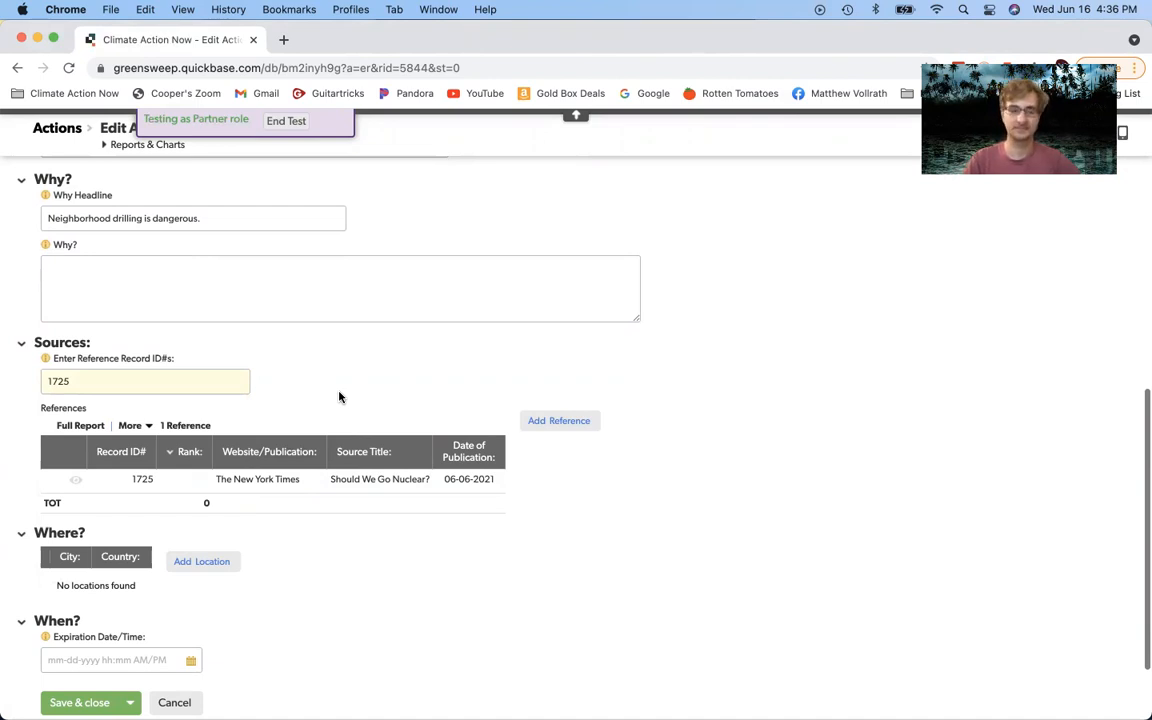
{"action": "left_click", "coordinate": [169, 379]}
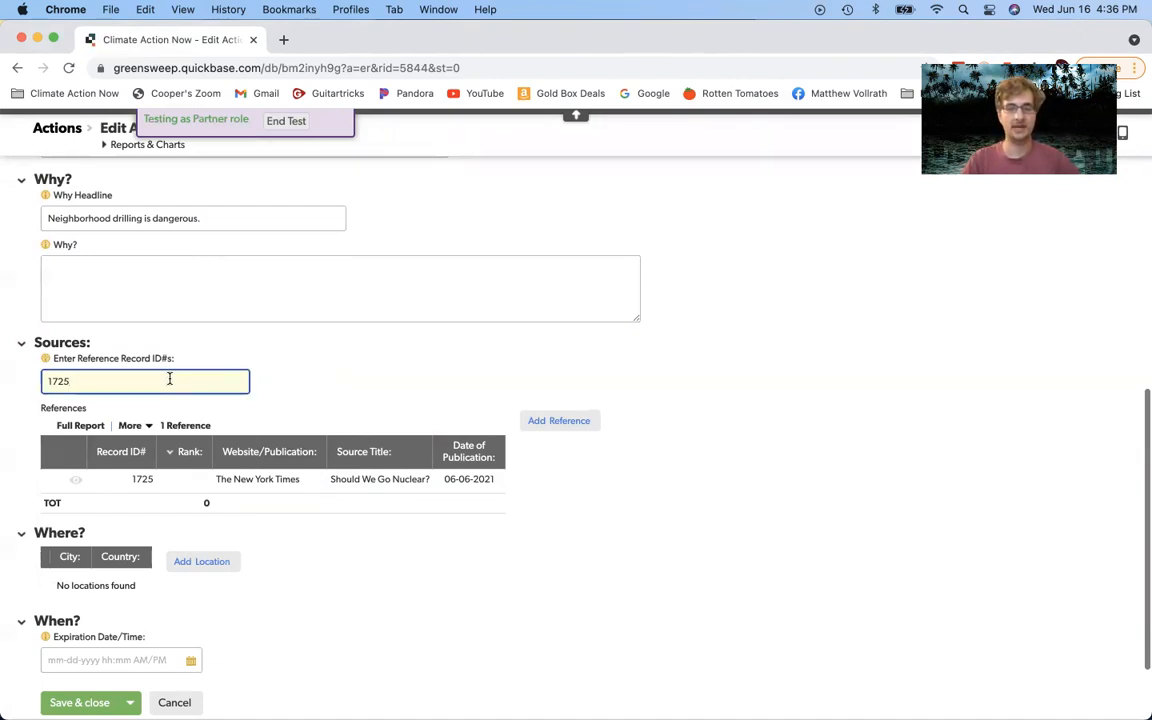
{"action": "type", "text": ", 1726, 1727"}
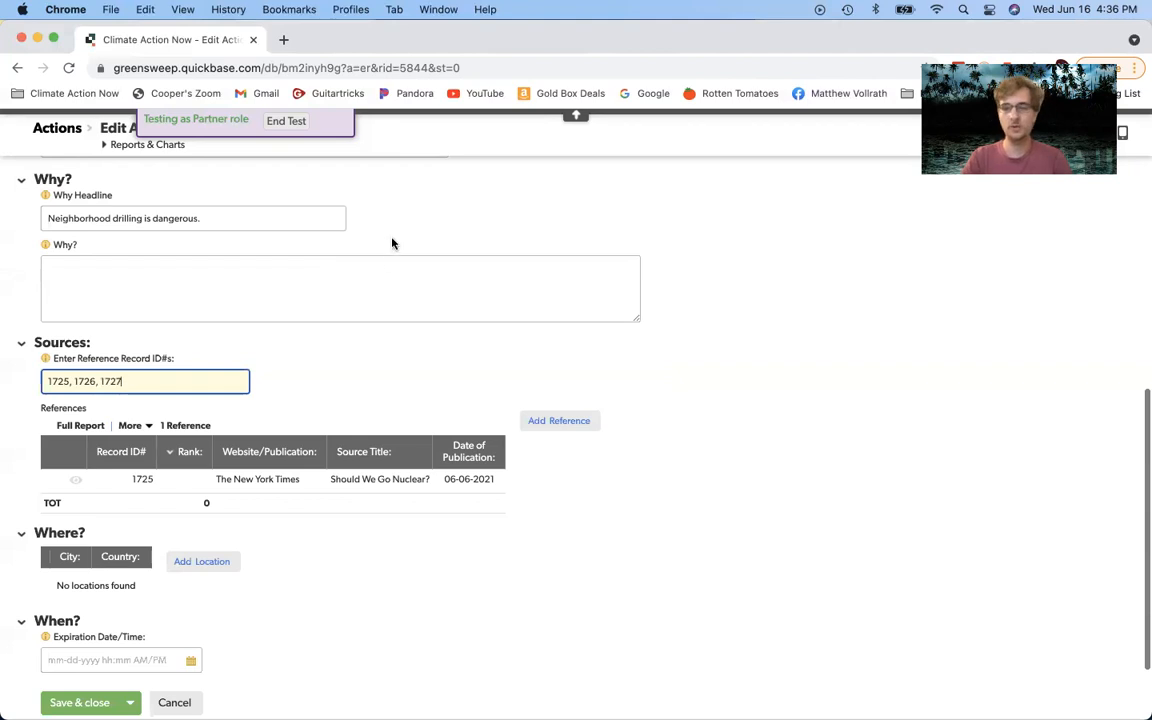
{"action": "right_click", "coordinate": [378, 358]}
{"action": "left_click", "coordinate": [344, 360]}
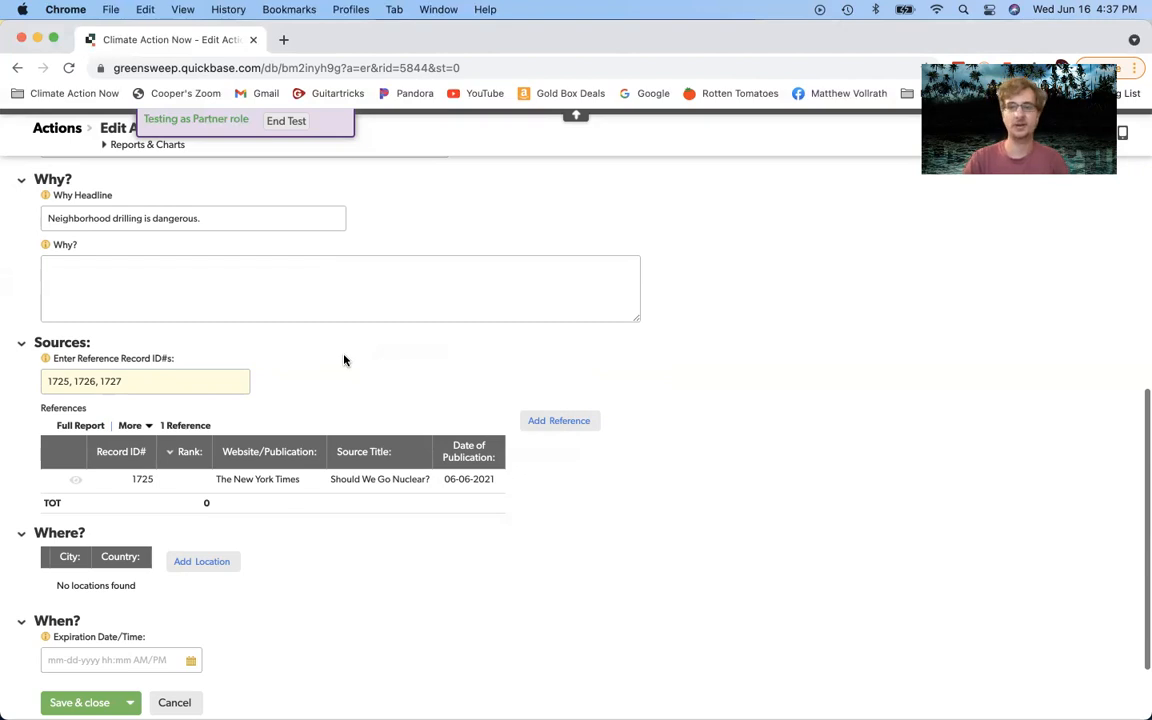
{"action": "scroll", "coordinate": [406, 411], "scroll_direction": "down", "scroll_amount": 3}
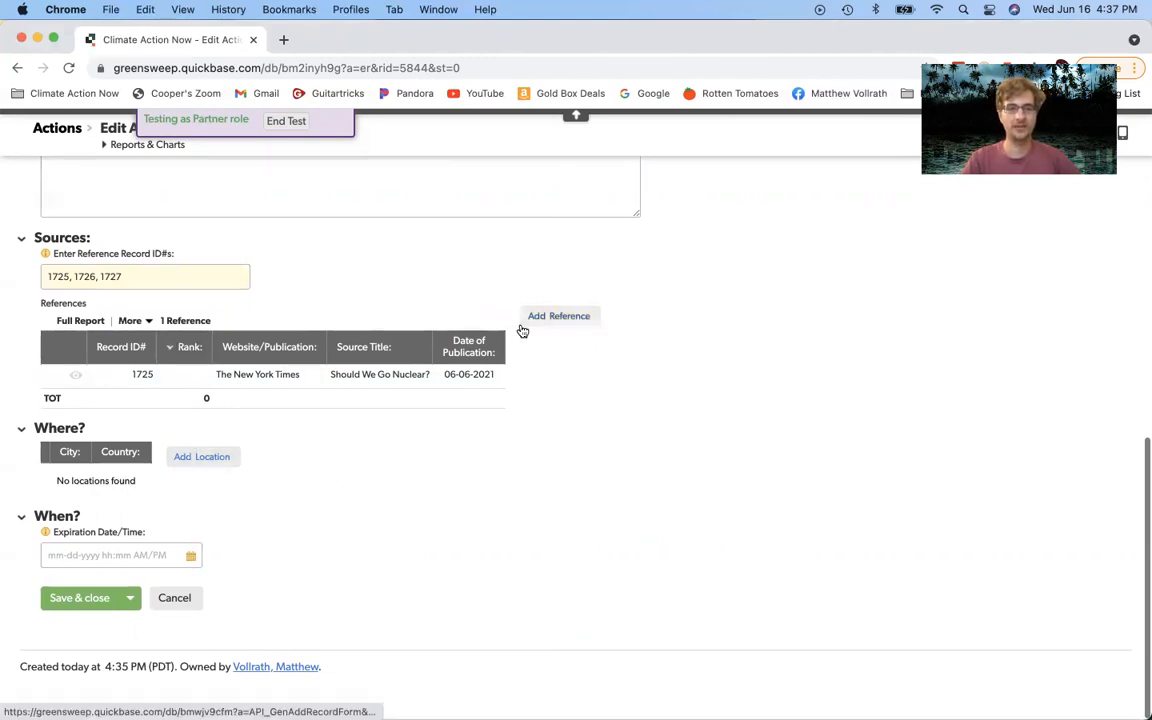
Step: Start a new location under Where? and save the action when prompted
{"action": "left_click", "coordinate": [205, 462]}
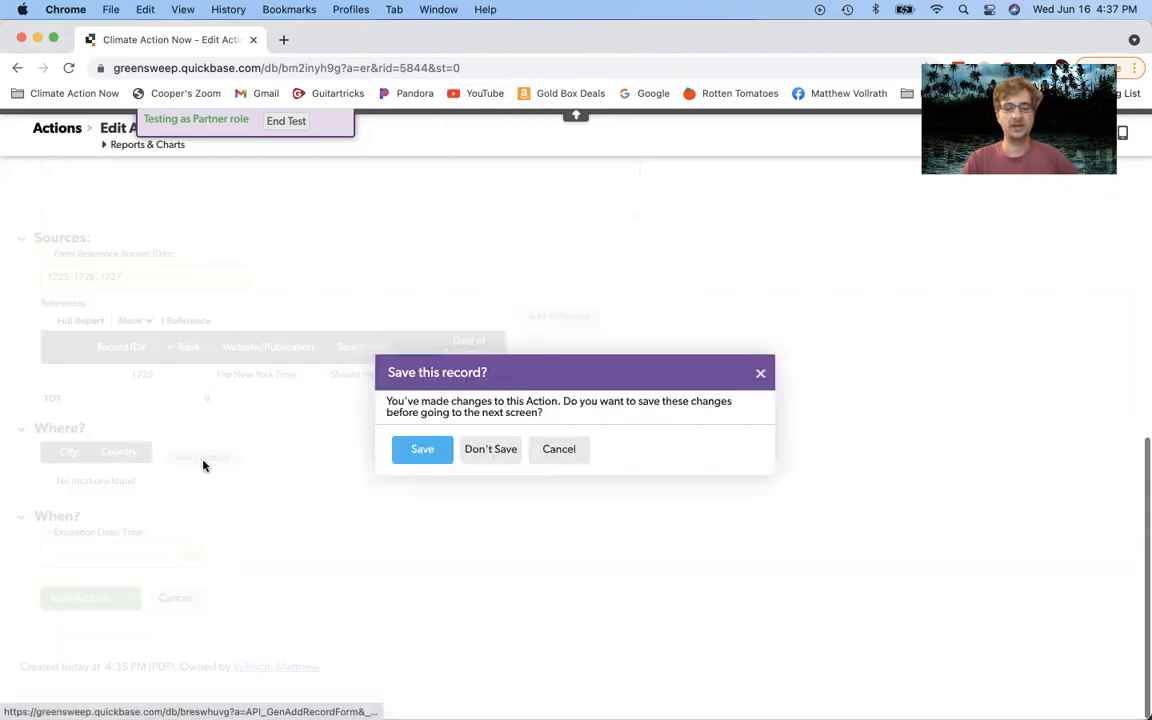
{"action": "left_click", "coordinate": [419, 447]}
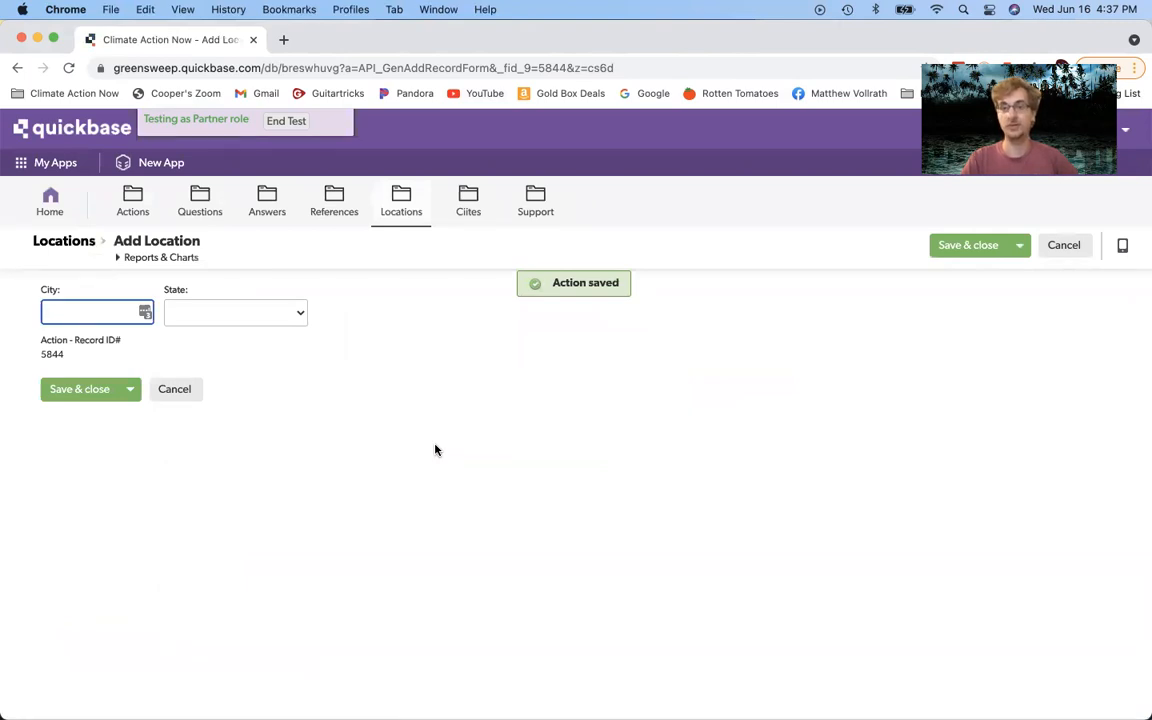
Step: Set the location's State to CA
{"action": "left_click", "coordinate": [237, 313]}
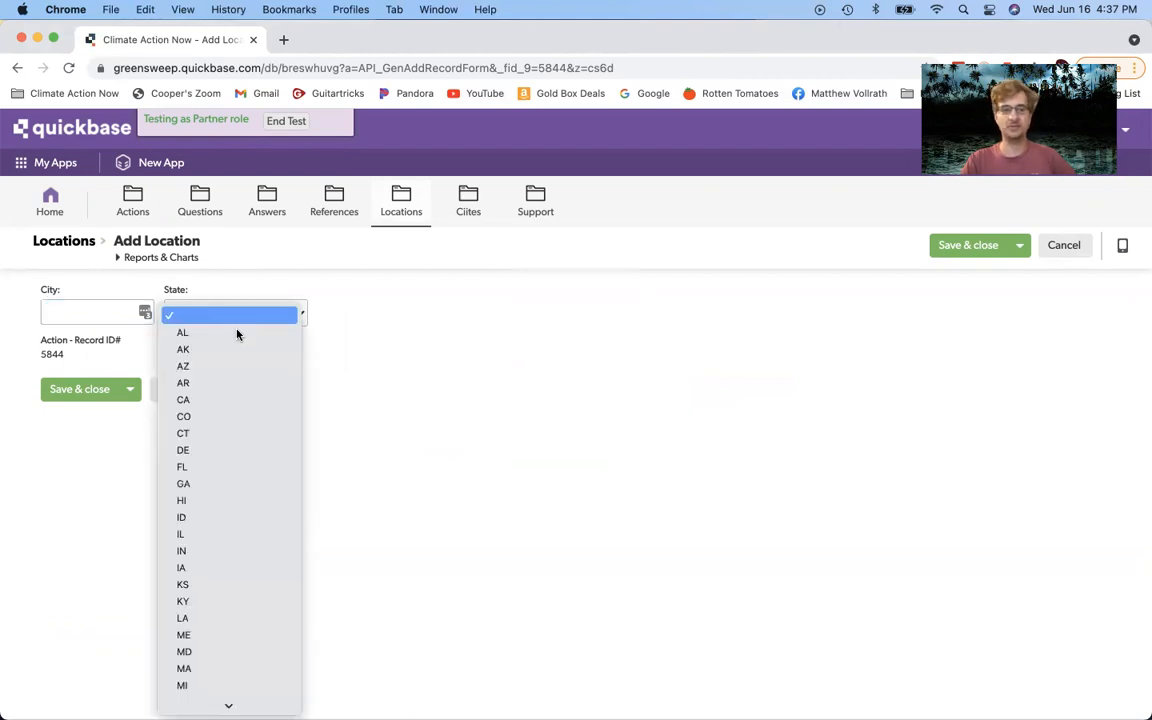
{"action": "left_click", "coordinate": [222, 400]}
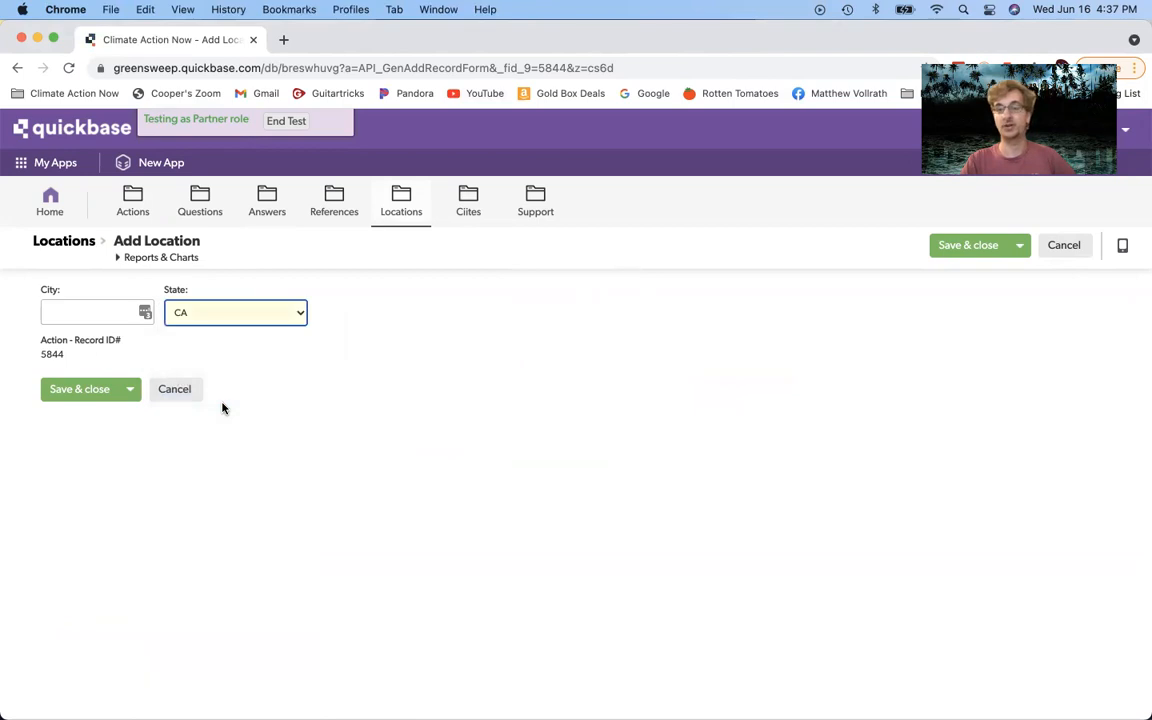
{"action": "left_click", "coordinate": [282, 381]}
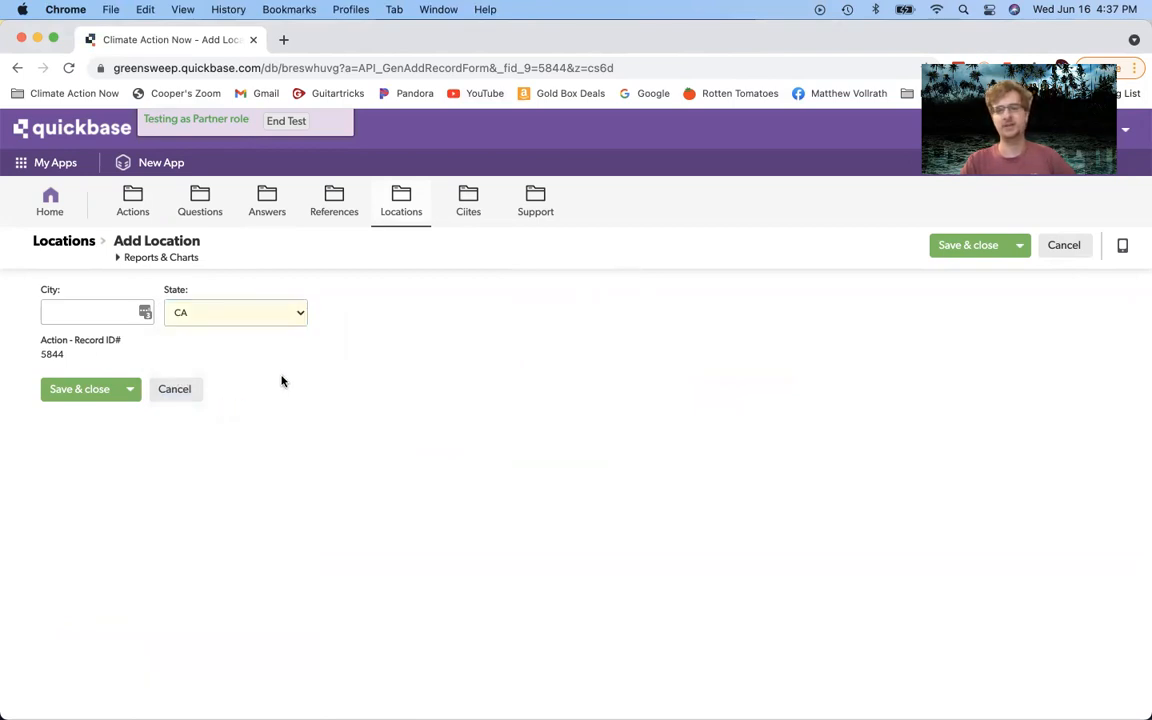
{"action": "left_click", "coordinate": [274, 322]}
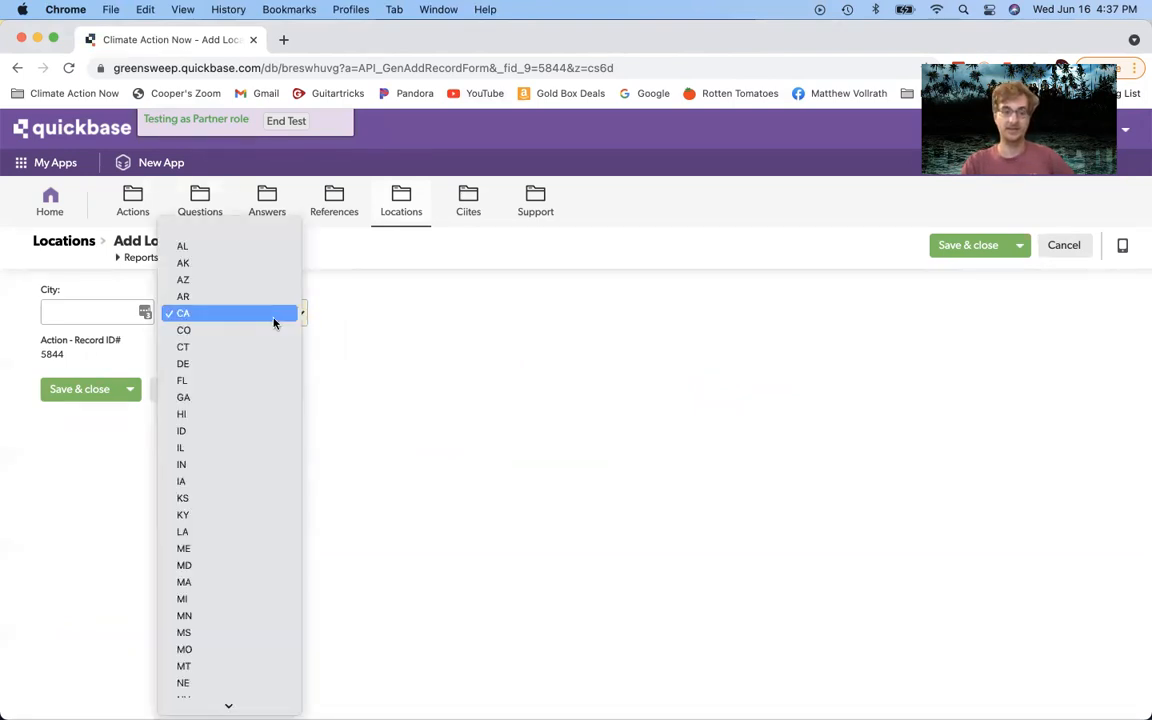
{"action": "left_click", "coordinate": [274, 322]}
Step: Enter Los Angeles, San Francisco, Merced in the City field
{"action": "left_click", "coordinate": [94, 305]}
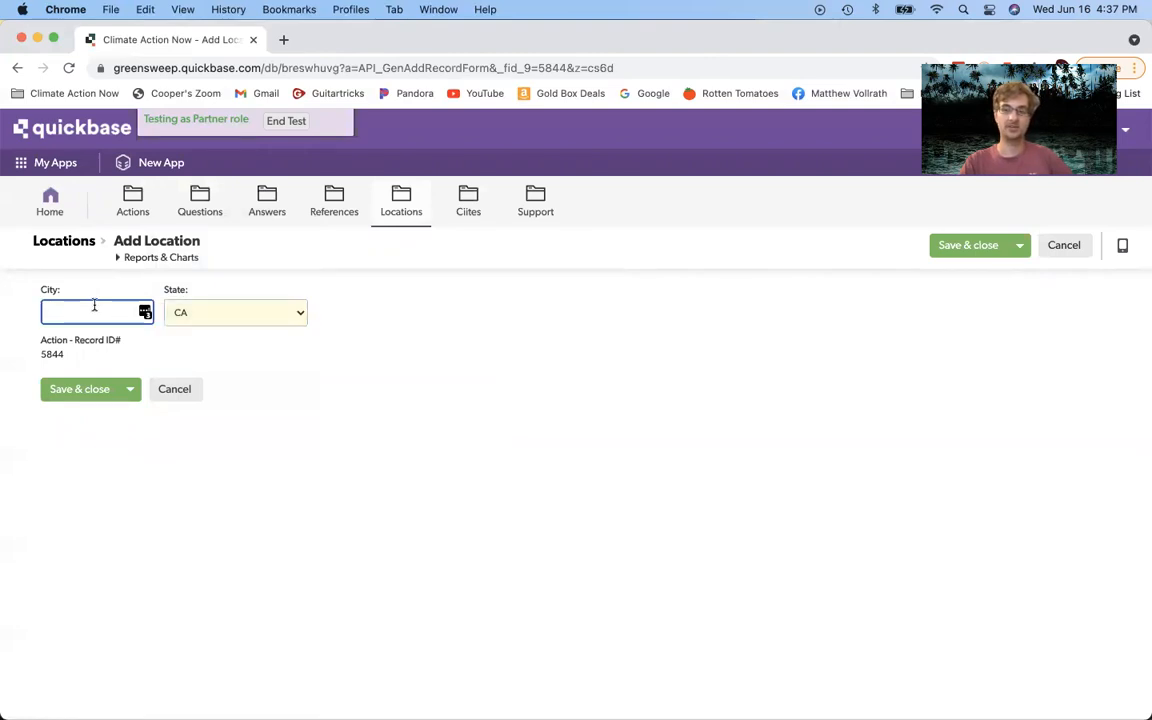
{"action": "type", "text": "Los An"}
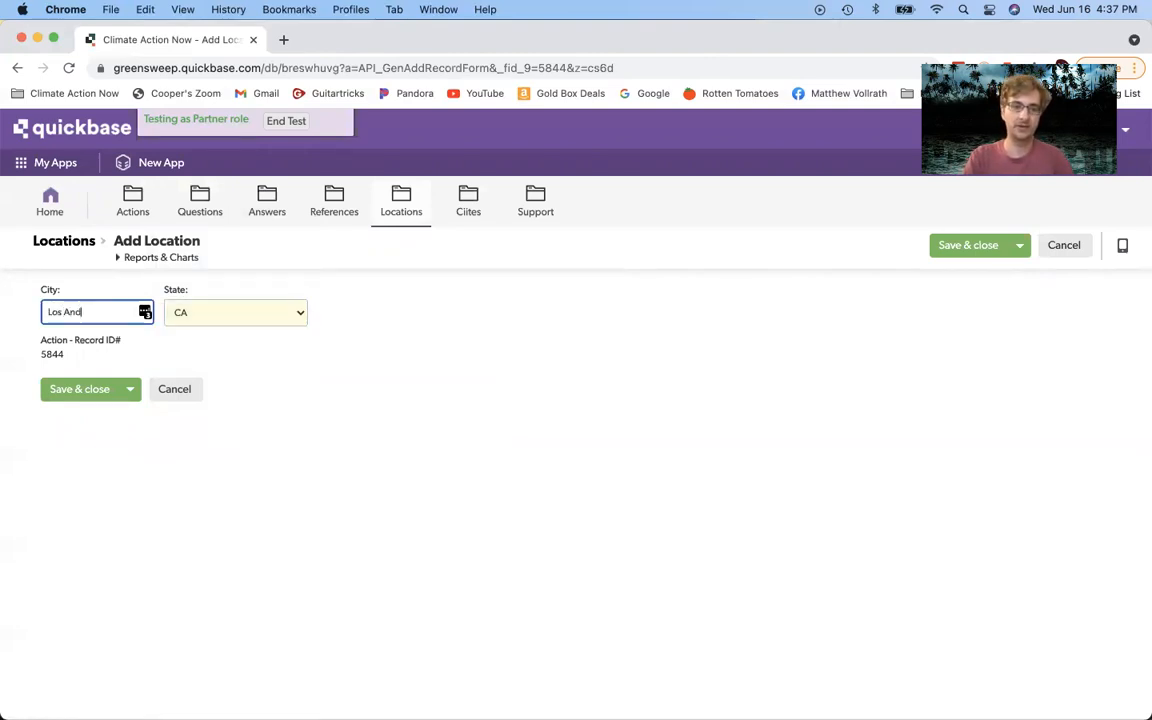
{"action": "type", "text": "geles"}
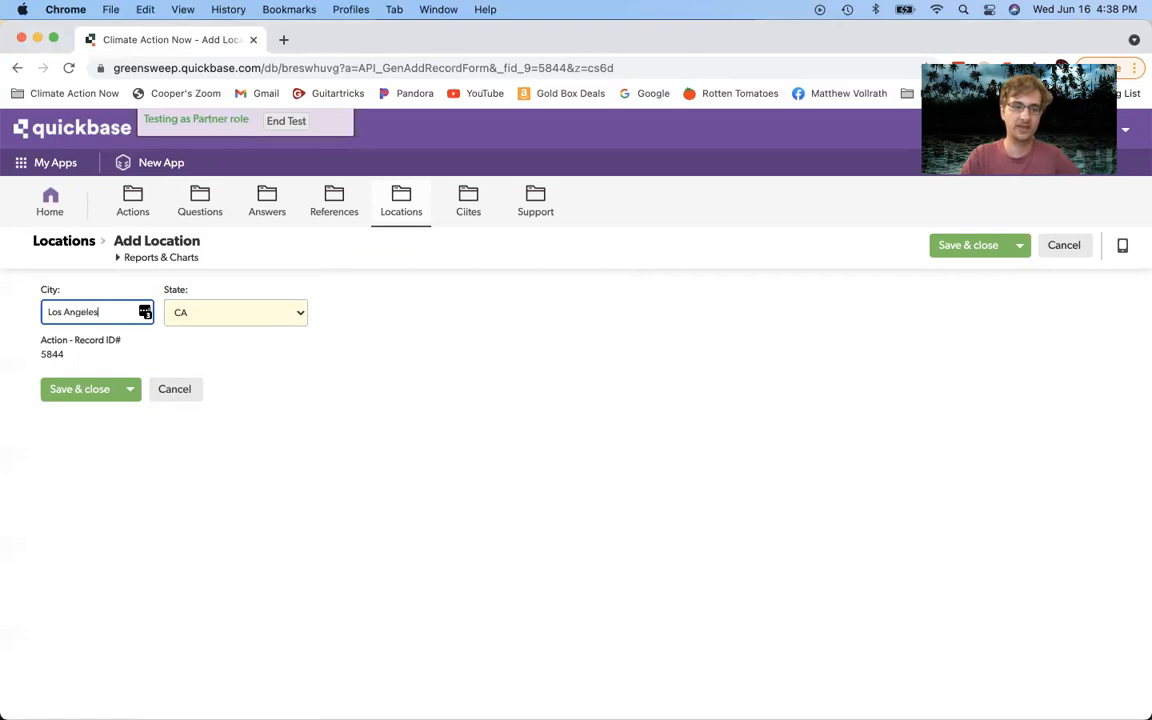
{"action": "left_click", "coordinate": [301, 372]}
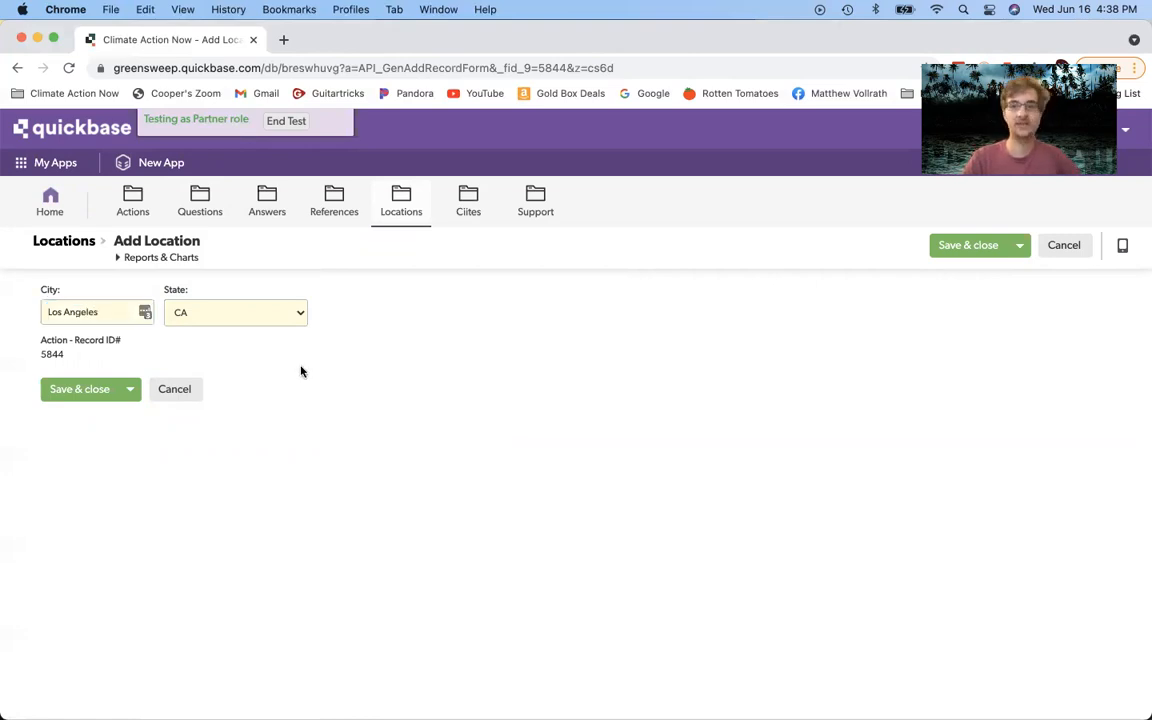
{"action": "left_click", "coordinate": [121, 310]}
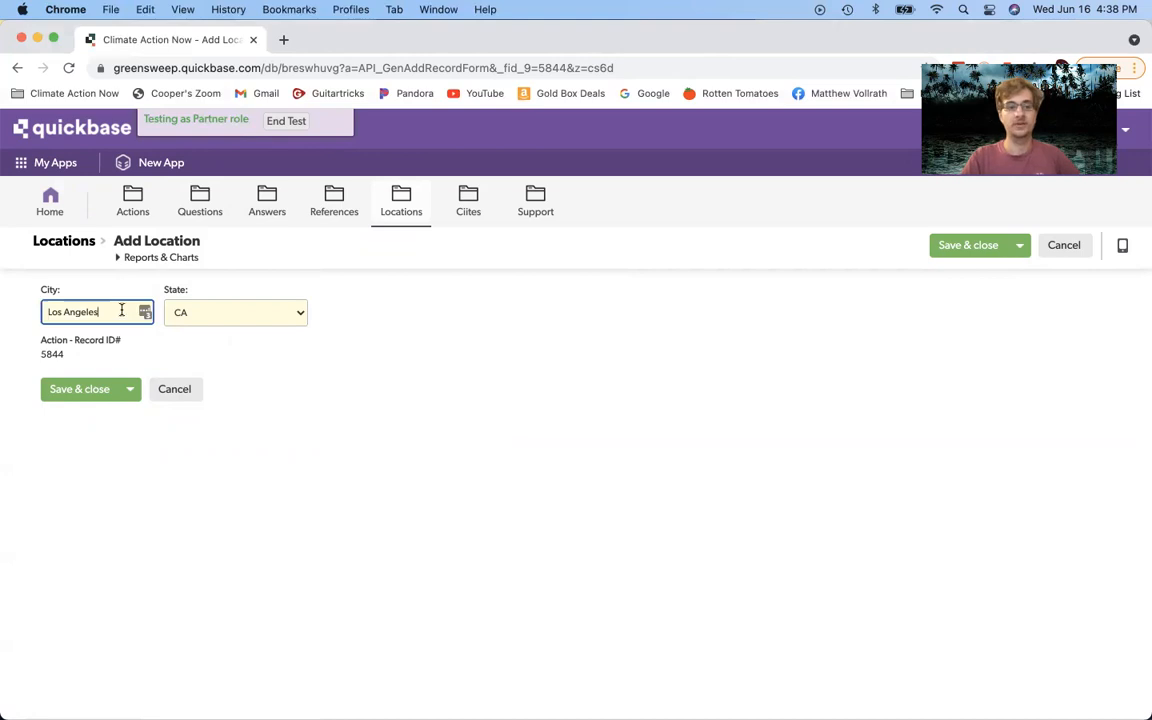
{"action": "type", "text": ", San"}
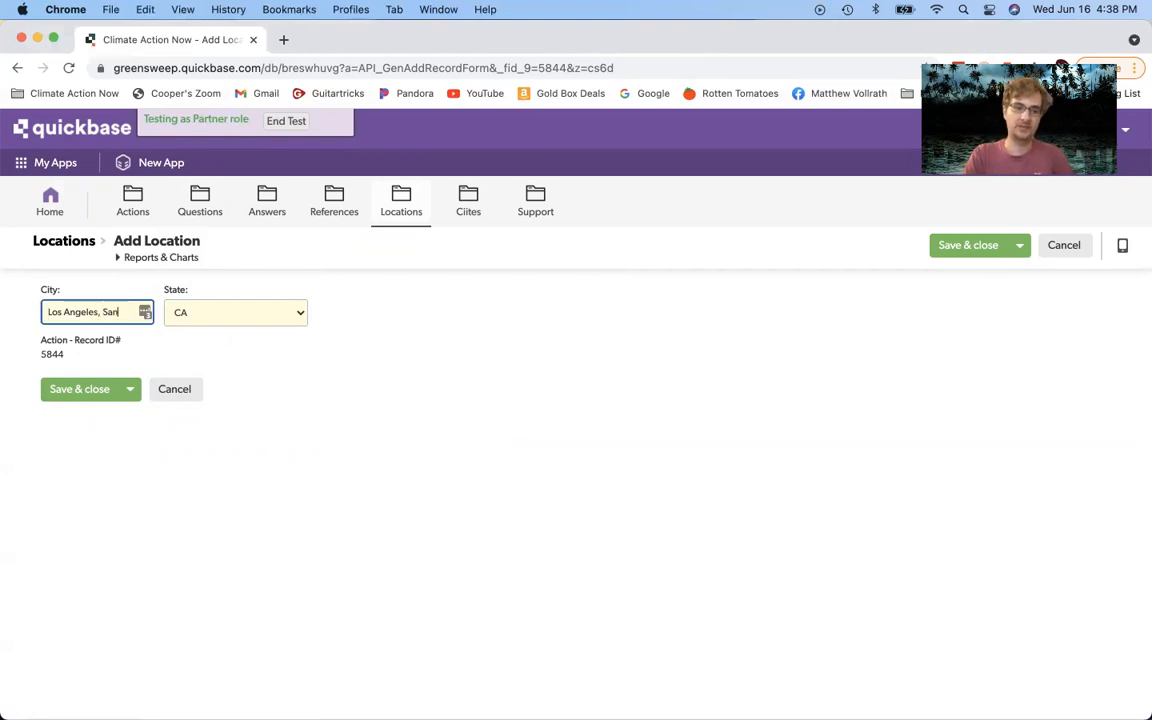
{"action": "type", "text": " Francisc"}
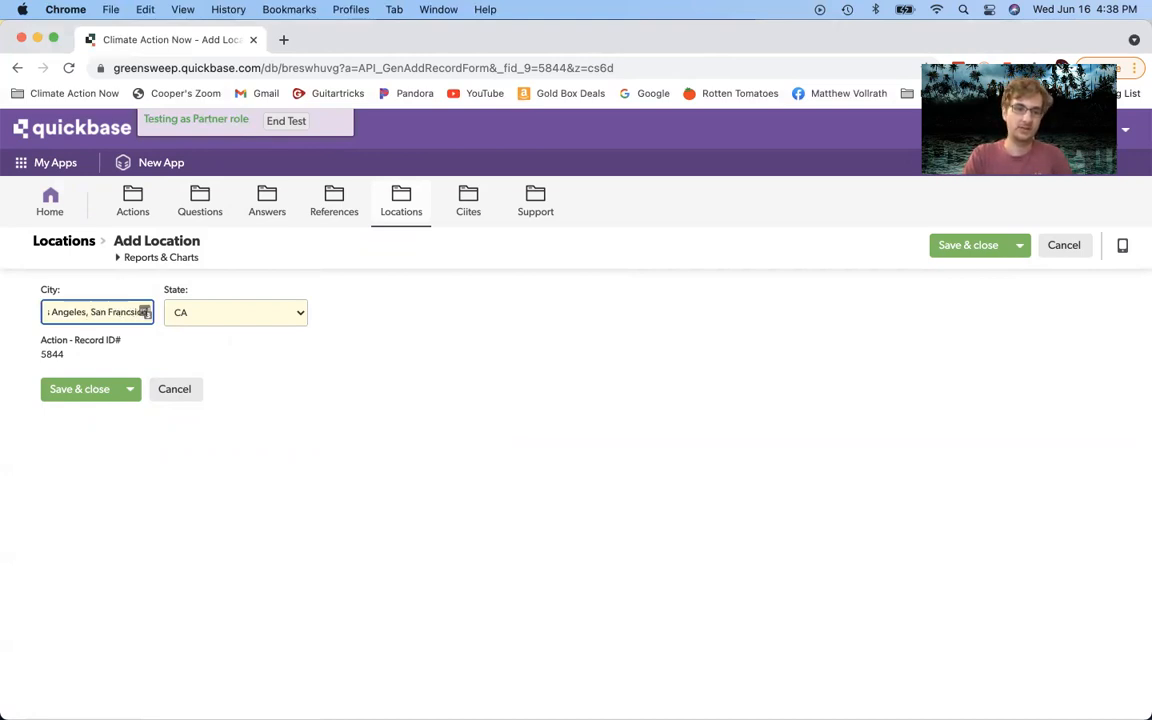
{"action": "type", "text": "o"}
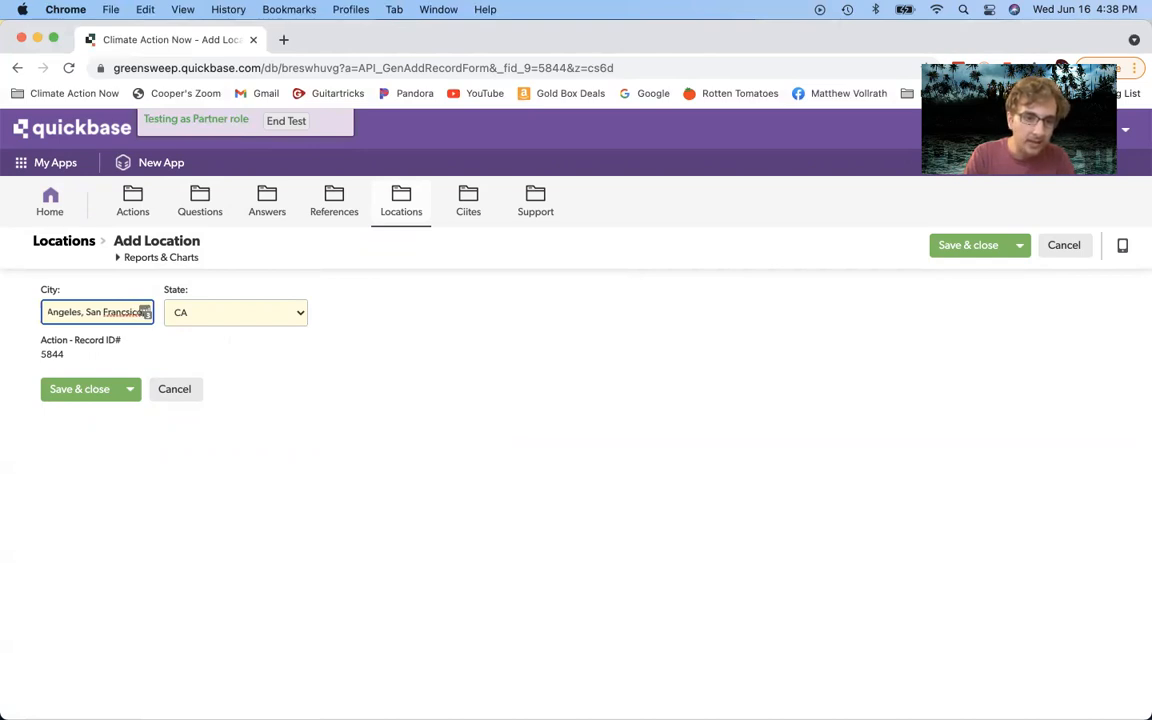
{"action": "type", "text": ", Merced"}
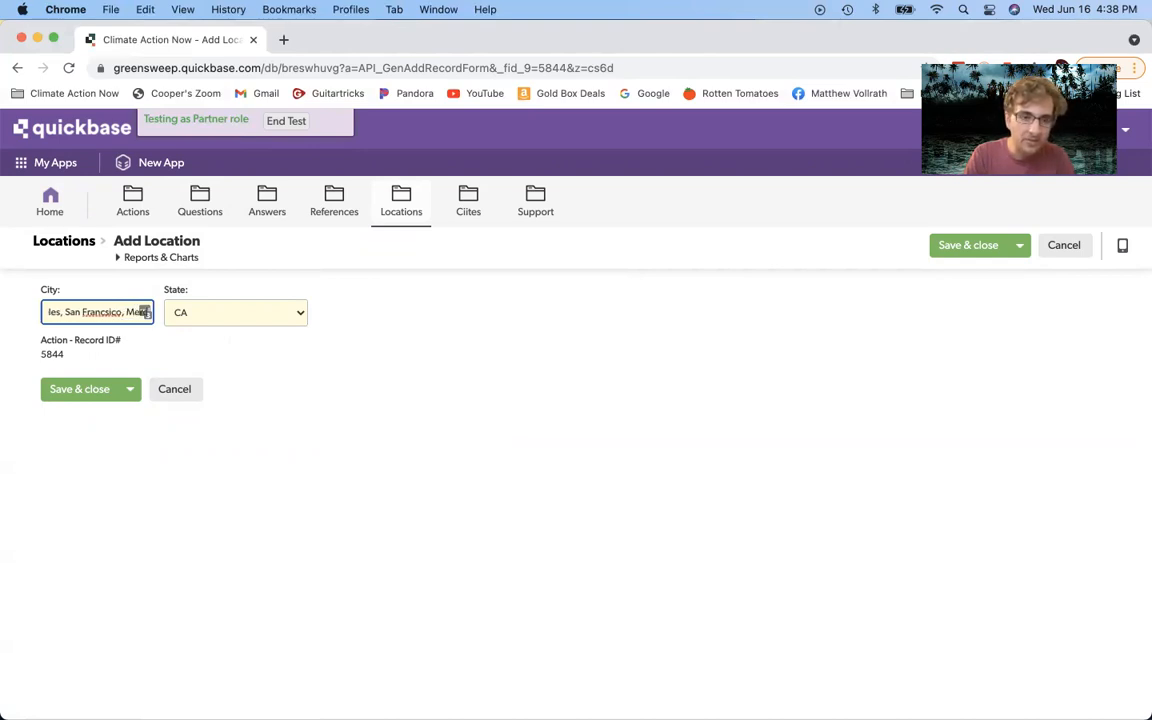
{"action": "left_click", "coordinate": [192, 350]}
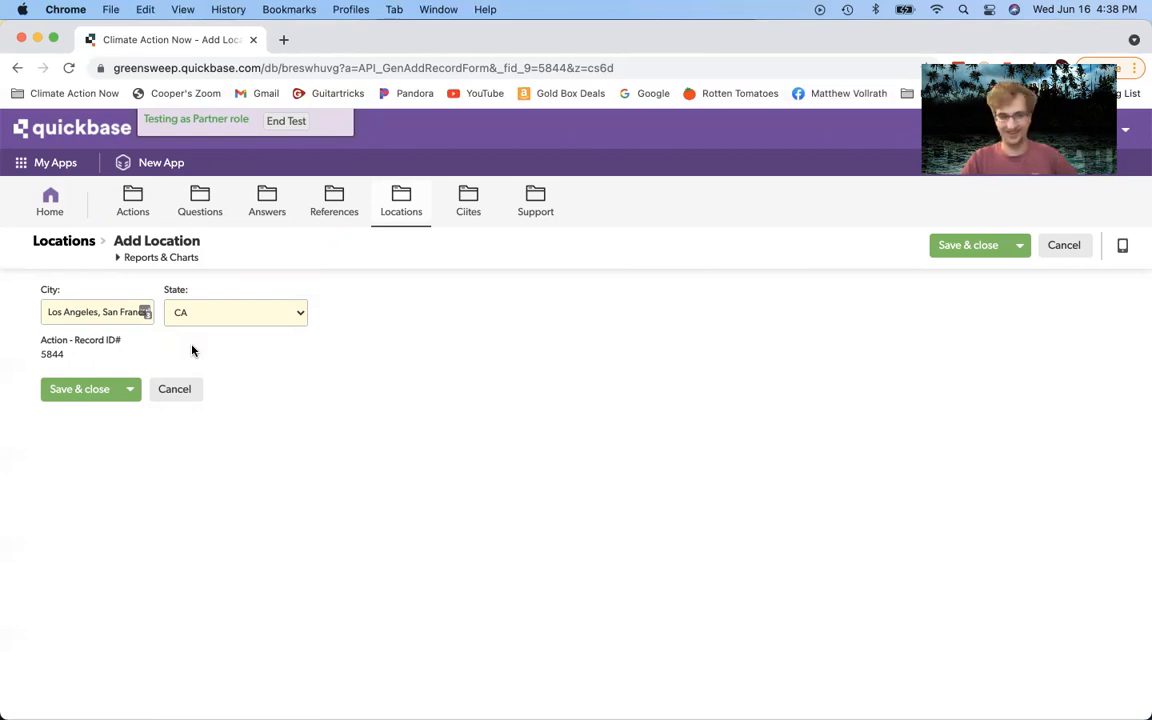
Step: Delete all the city names so the City field is left empty
{"action": "left_click_drag", "start_coordinate": [42, 311], "coordinate": [195, 314]}
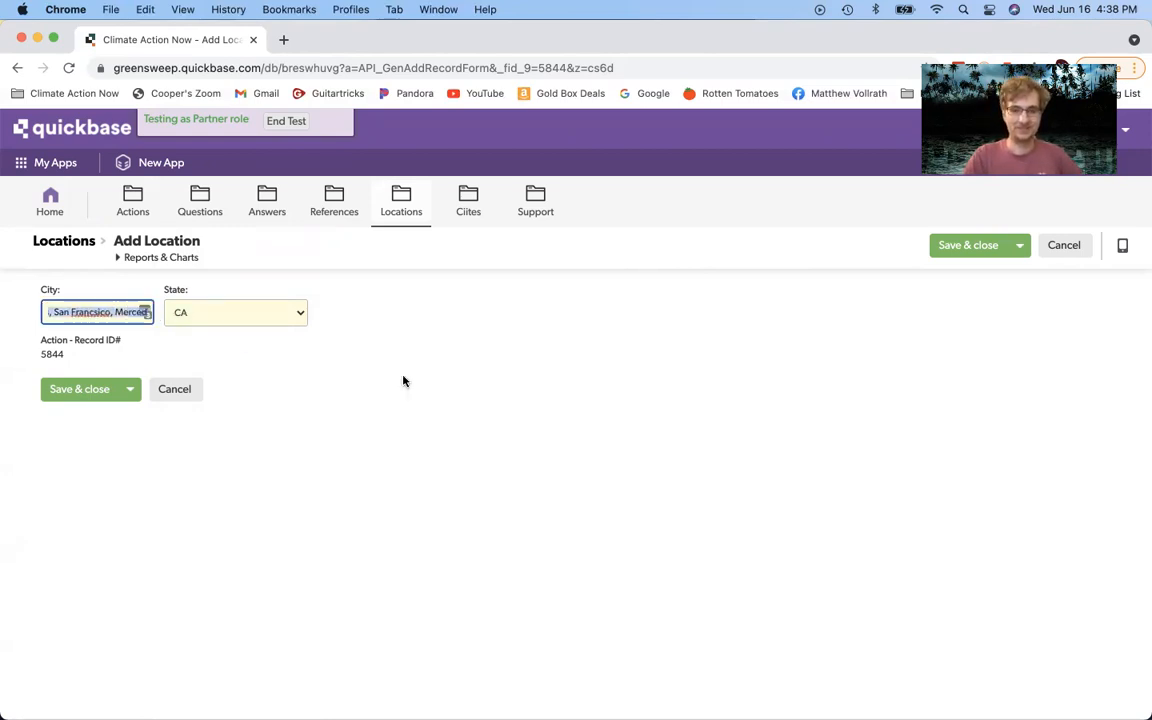
{"action": "left_click", "coordinate": [520, 427]}
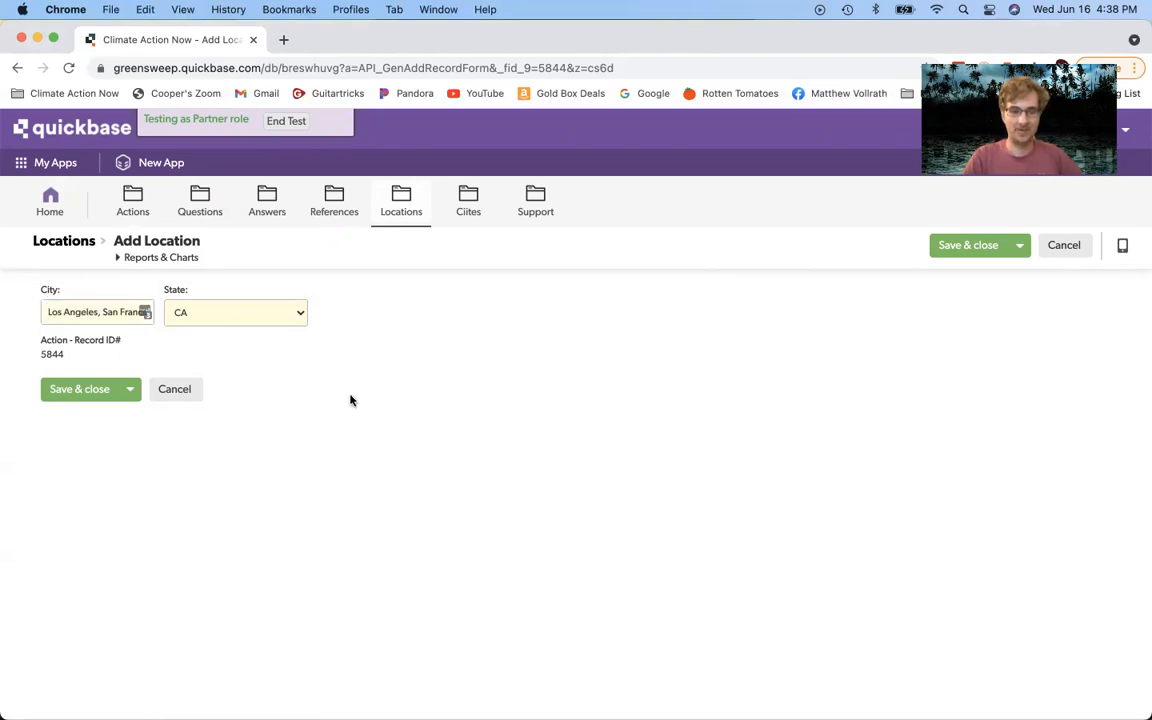
{"action": "left_click", "coordinate": [970, 250]}
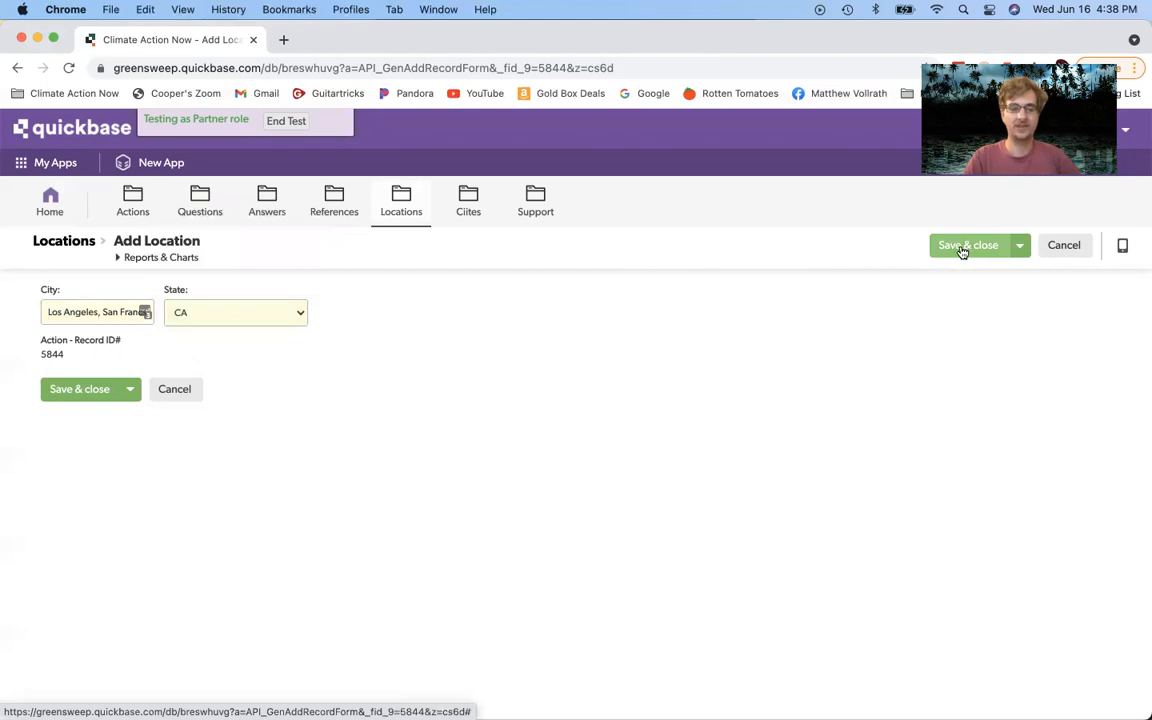
{"action": "left_click", "coordinate": [102, 312]}
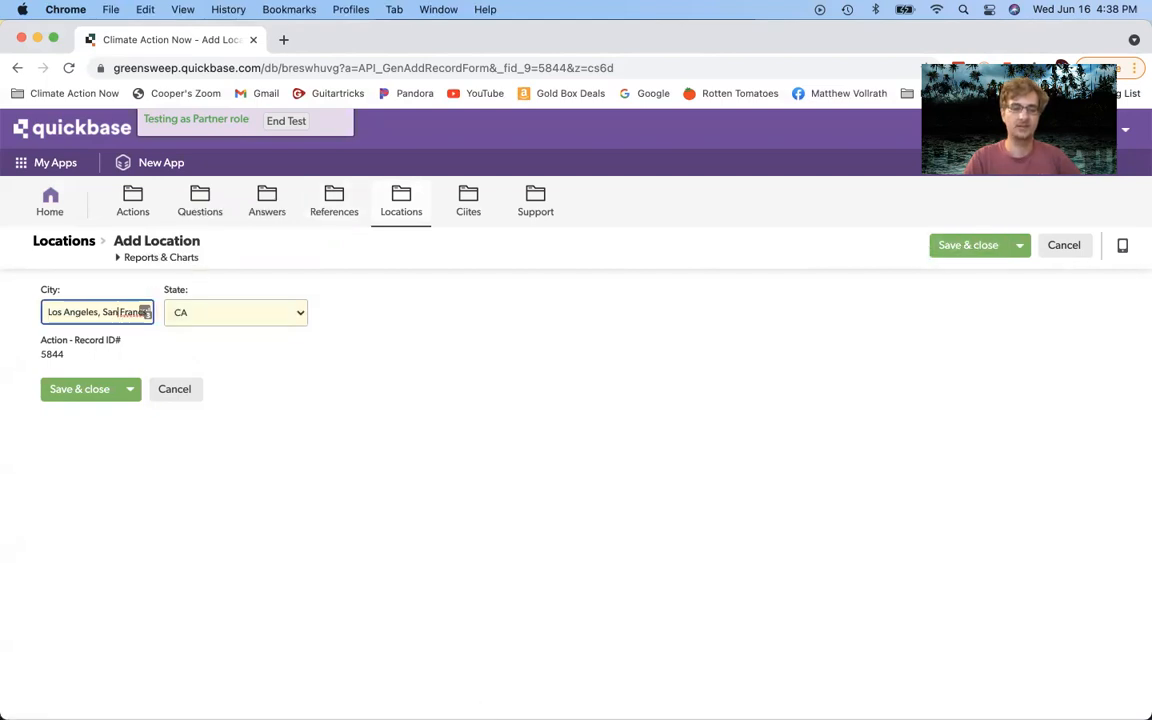
{"action": "key", "text": "Right"}
{"action": "key", "text": "Right"}
{"action": "key", "text": "Right"}
{"action": "key", "text": "Right"}
{"action": "key", "text": "Right"}
{"action": "key", "text": "Right"}
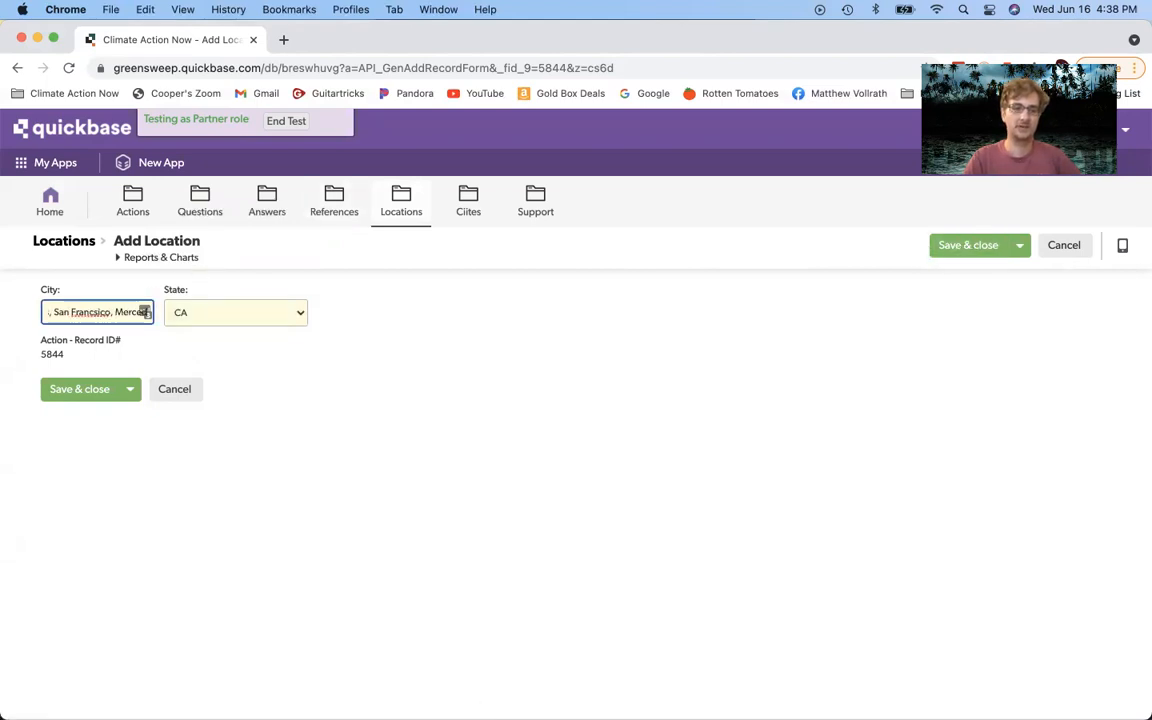
{"action": "left_click", "coordinate": [58, 312]}
{"action": "key", "text": "Left"}
{"action": "key", "text": "Left"}
{"action": "key", "text": "Left"}
{"action": "key", "text": "Left"}
{"action": "key", "text": "Left"}
{"action": "key", "text": "Left"}
{"action": "key", "text": "Left"}
{"action": "left_click_drag", "start_coordinate": [46, 312], "coordinate": [208, 329]}
{"action": "key", "text": "BackSpace"}
{"action": "left_click", "coordinate": [492, 301]}
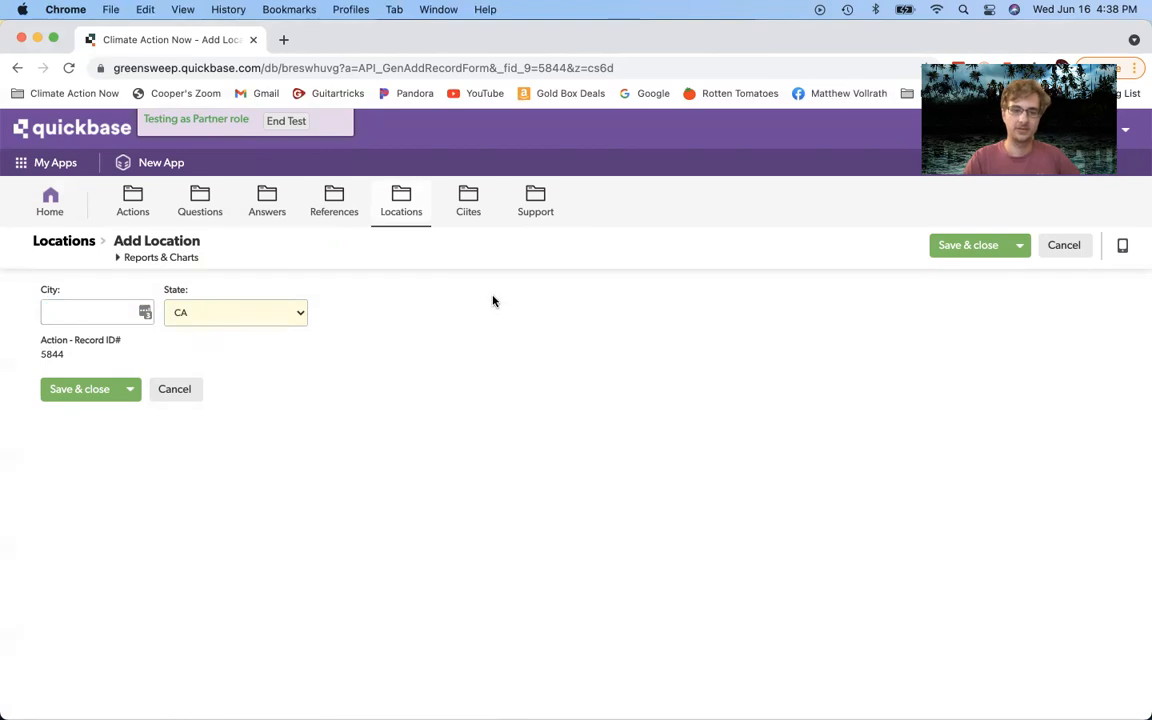
Step: Save the CA location and scroll down to Where?, which now lists 1 location
{"action": "left_click", "coordinate": [952, 255]}
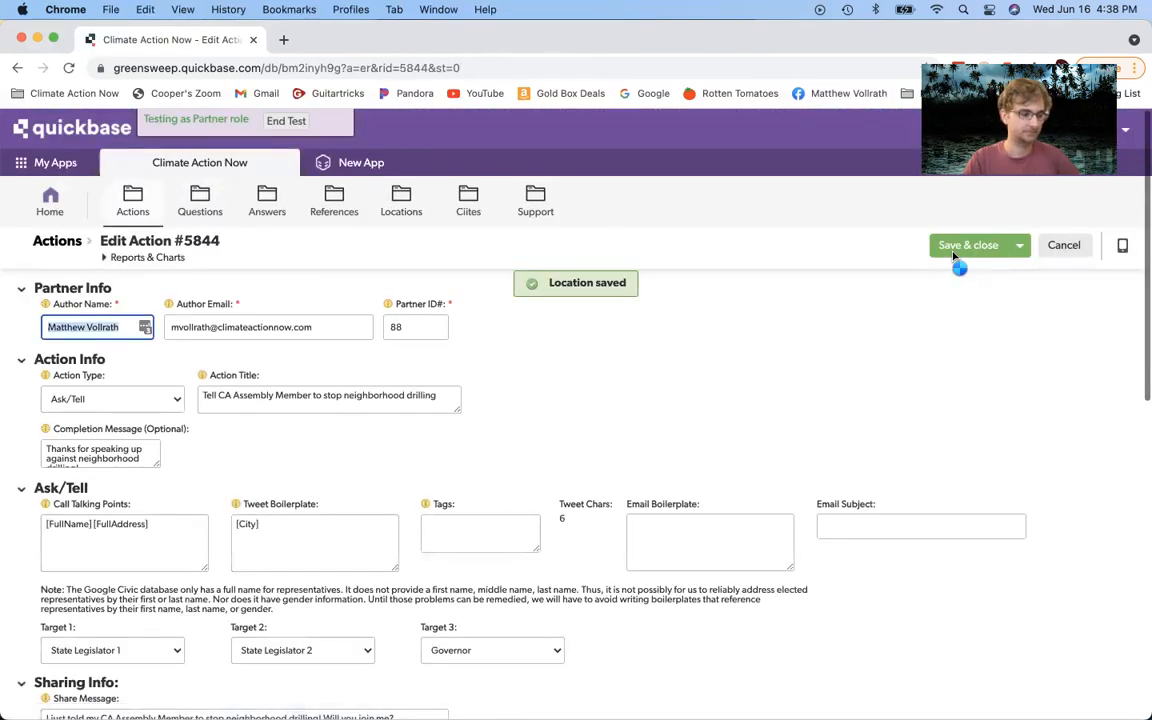
{"action": "scroll", "coordinate": [795, 476], "scroll_direction": "down", "scroll_amount": 10}
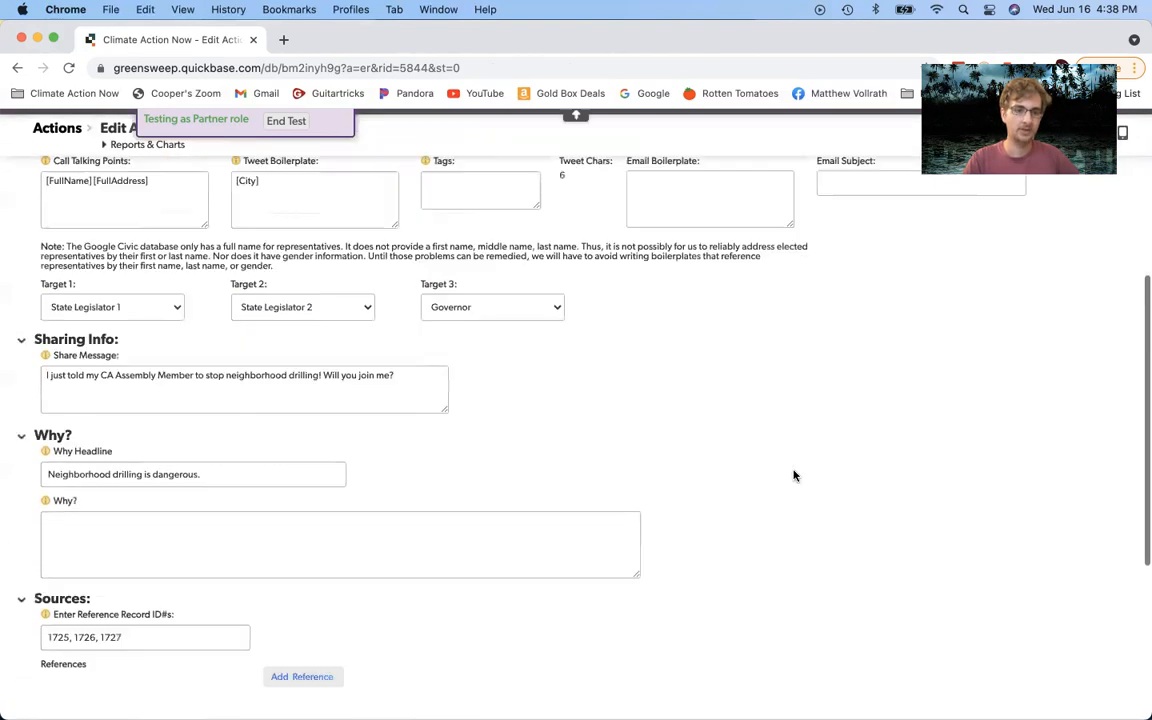
{"action": "scroll", "coordinate": [795, 476], "scroll_direction": "down", "scroll_amount": 5}
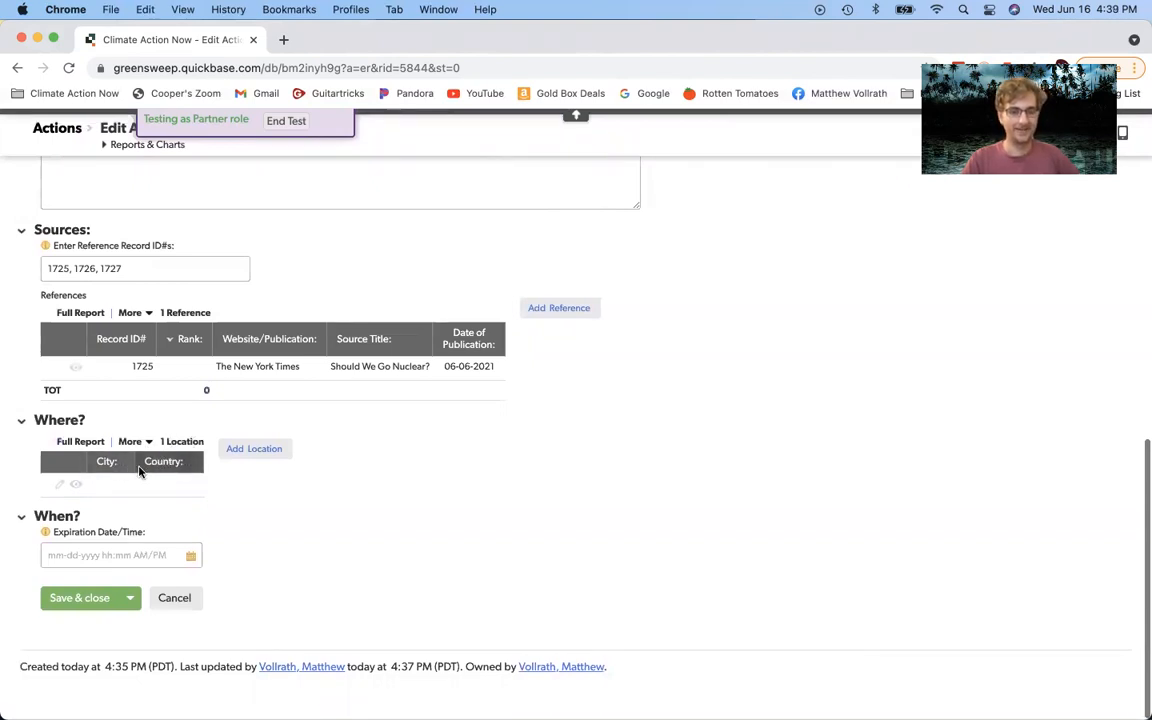
Step: Reopen and re-save the CA location, then begin entering the Expiration Date/Time
{"action": "left_click", "coordinate": [62, 486]}
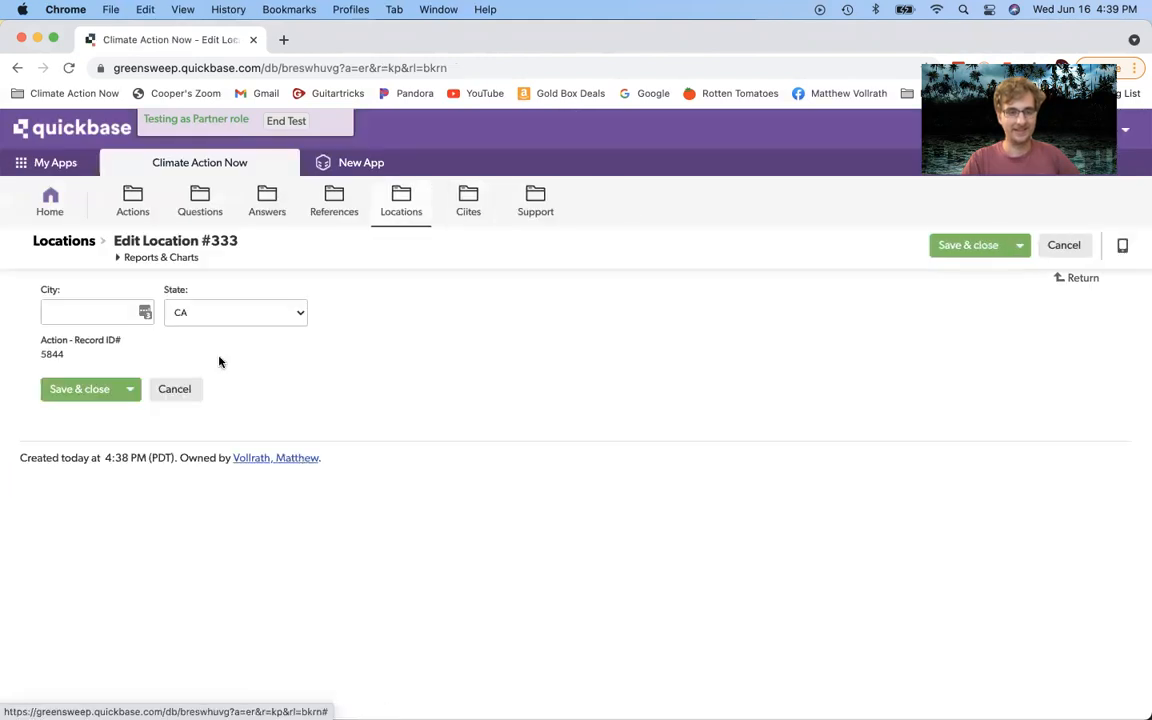
{"action": "left_click", "coordinate": [965, 250]}
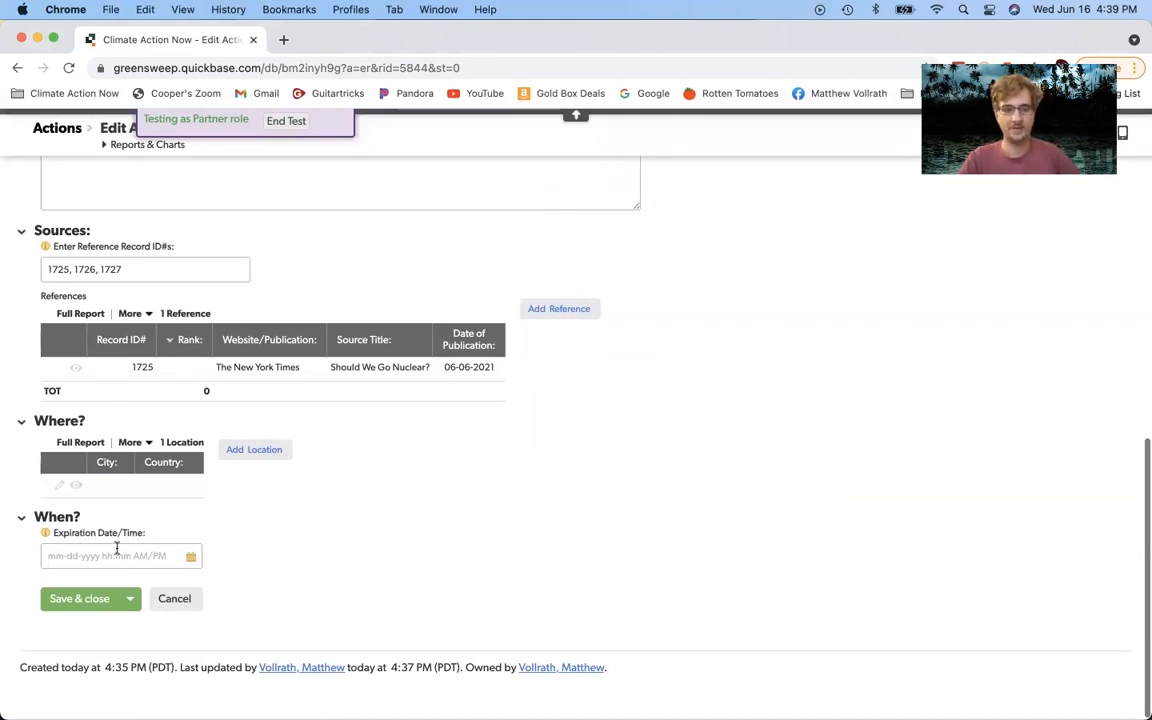
{"action": "left_click", "coordinate": [118, 555]}
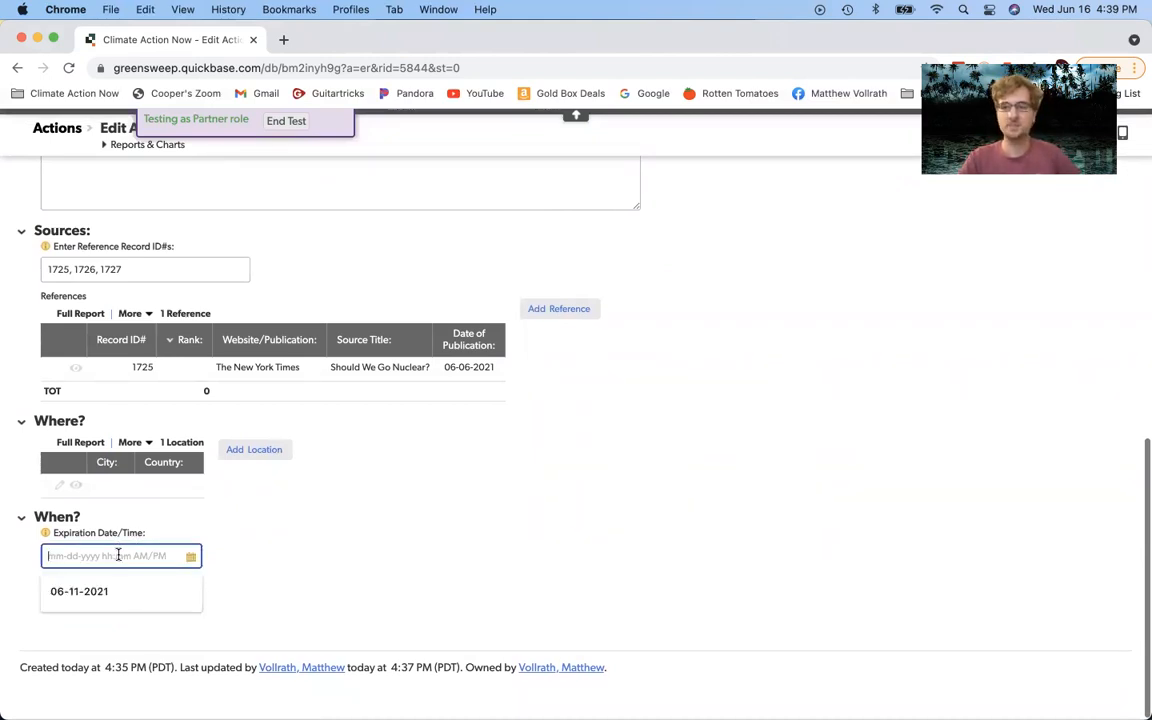
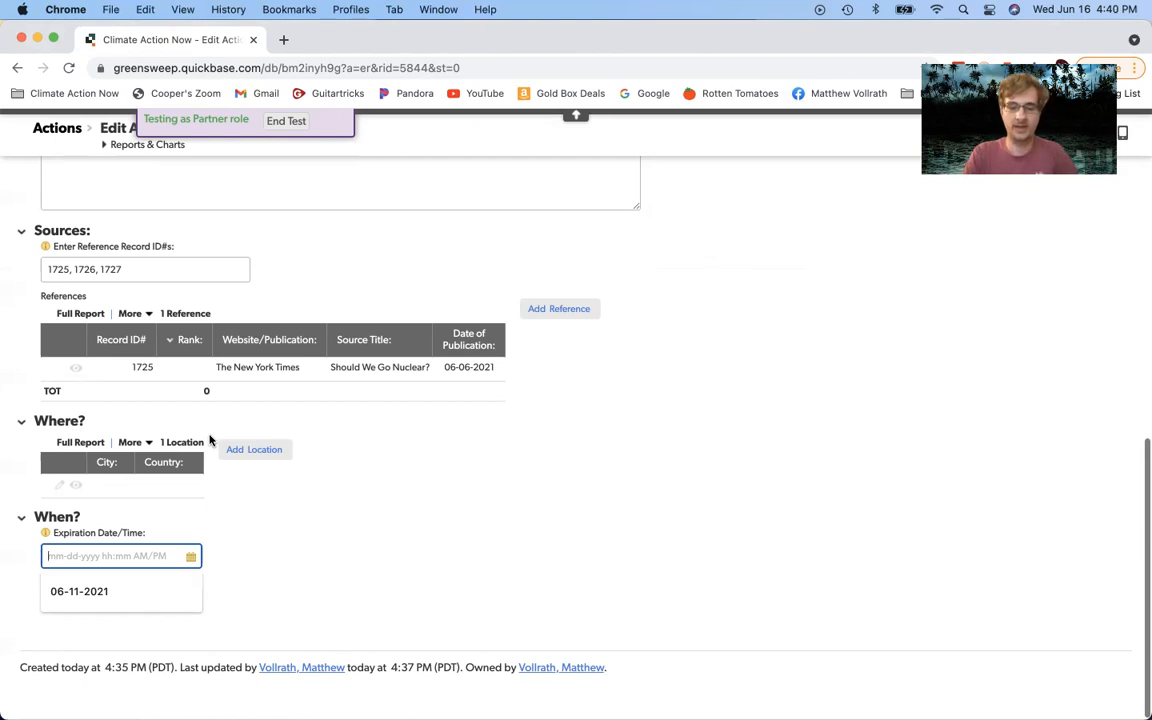
Step: Replace the mistyped expiration date with 07-21-2021 and commit the field
{"action": "type", "text": "06"}
{"action": "key", "text": "BackSpace"}
{"action": "key", "text": "BackSpace"}
{"action": "type", "text": "07"}
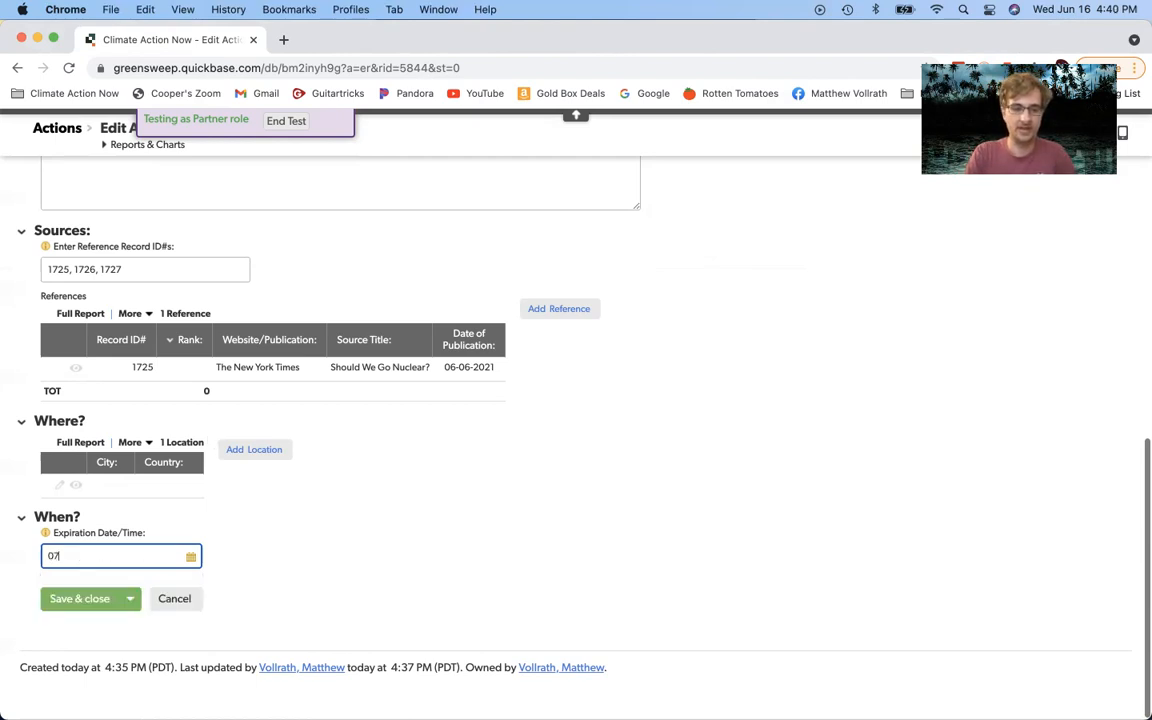
{"action": "type", "text": "-21-2021"}
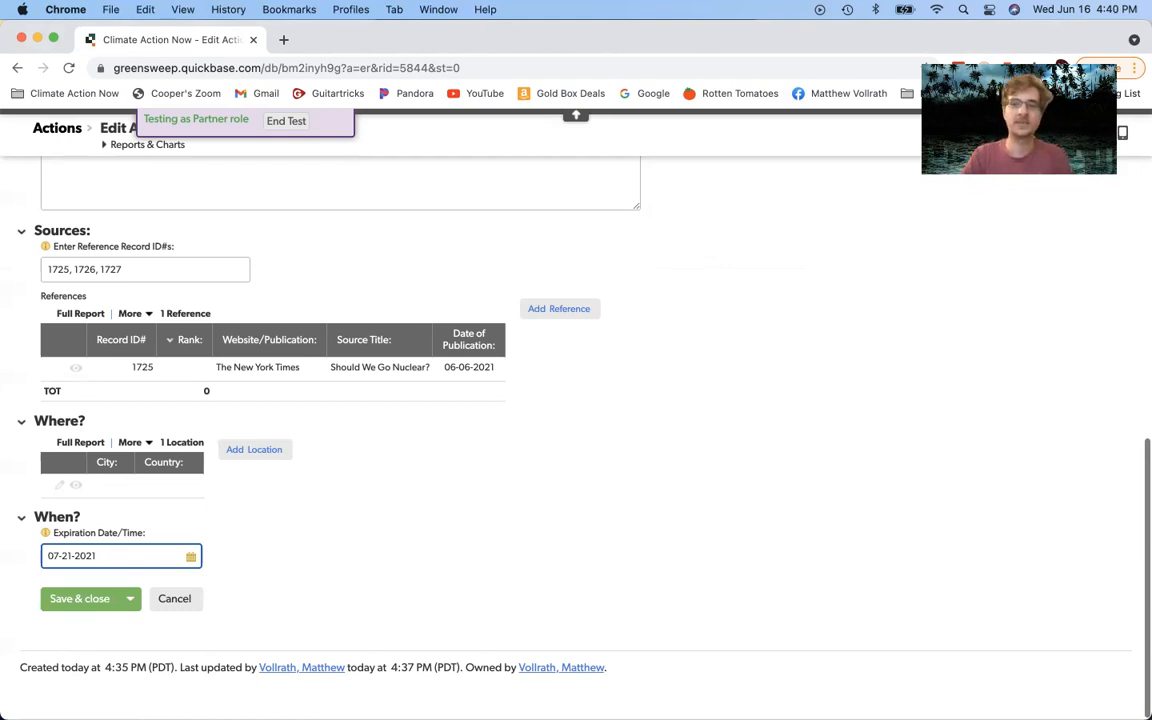
{"action": "left_click", "coordinate": [283, 540]}
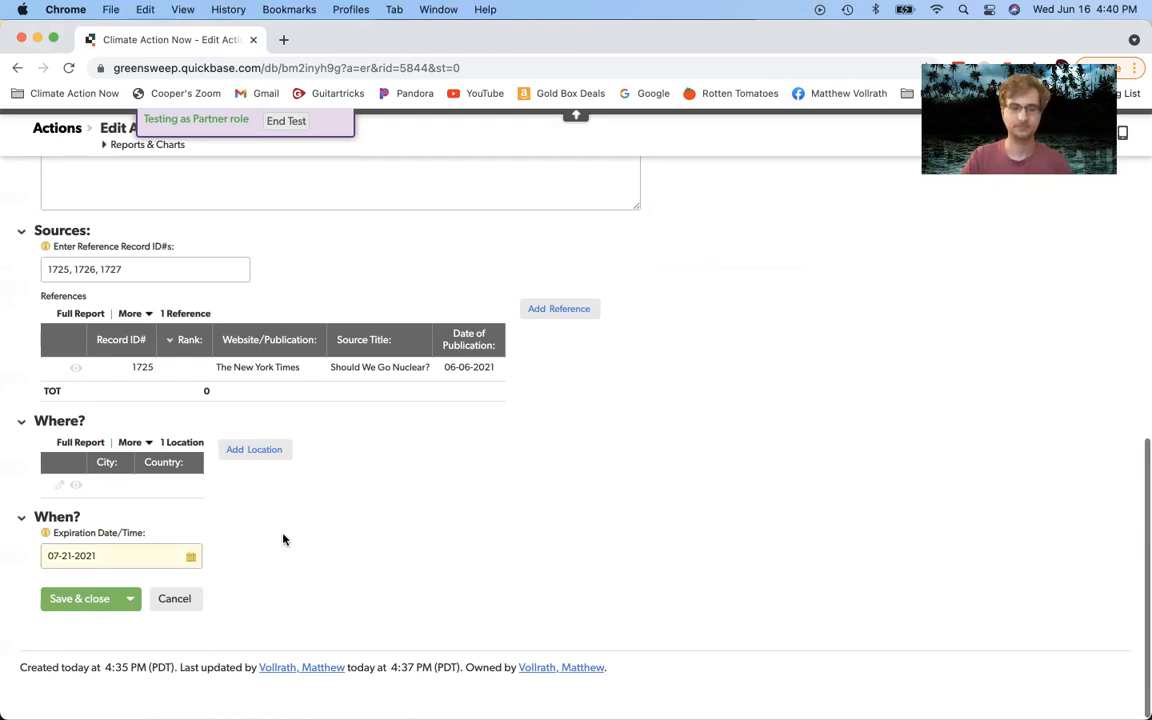
Step: Review the Action #5844 form, then save and close it
{"action": "scroll", "coordinate": [186, 505], "scroll_direction": "up", "scroll_amount": 15}
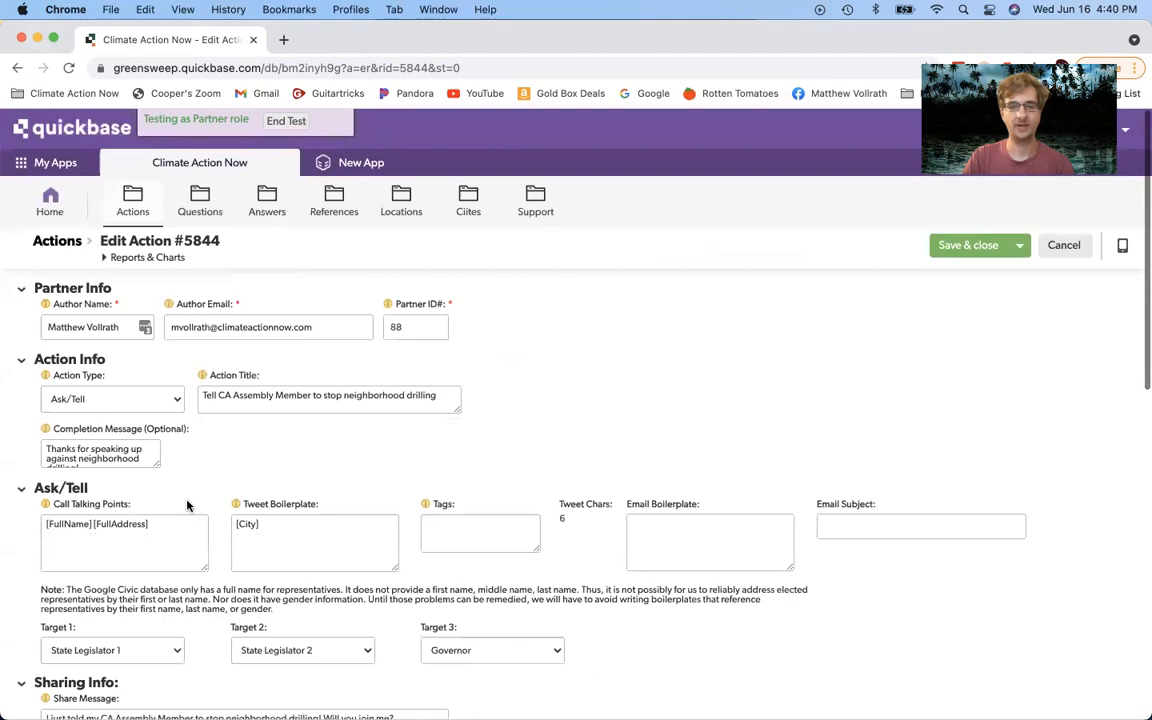
{"action": "scroll", "coordinate": [187, 505], "scroll_direction": "down", "scroll_amount": 15}
{"action": "scroll", "coordinate": [188, 505], "scroll_direction": "up", "scroll_amount": 15}
{"action": "scroll", "coordinate": [188, 507], "scroll_direction": "down", "scroll_amount": 15}
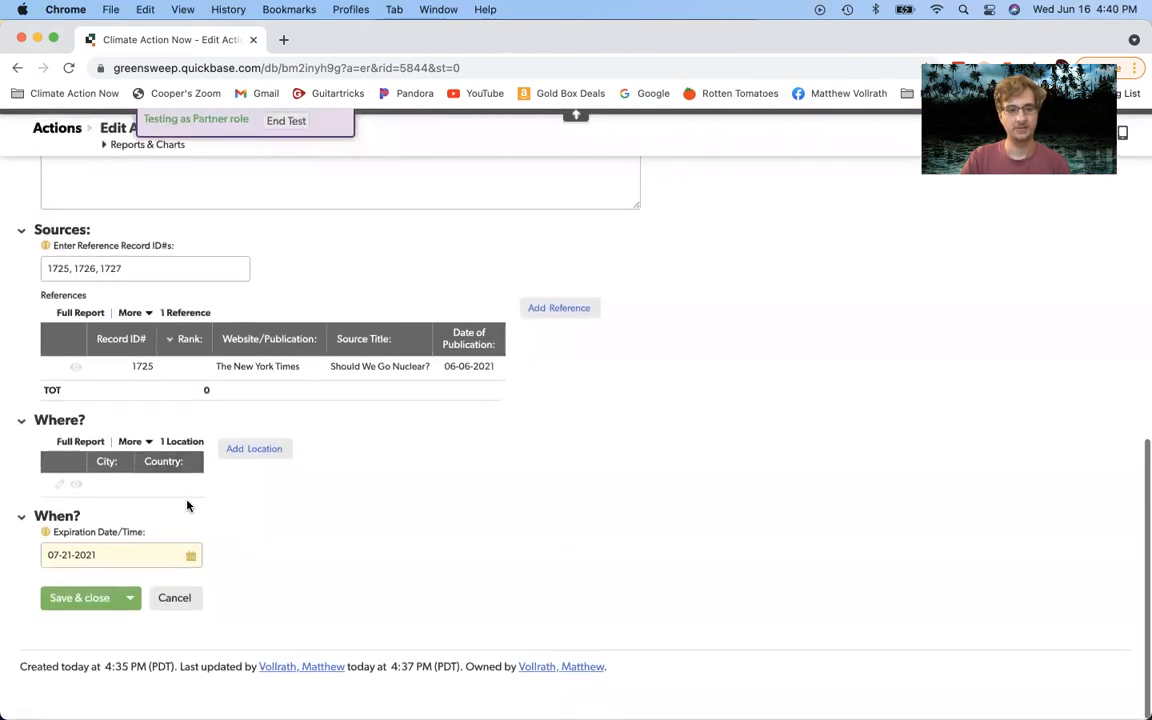
{"action": "scroll", "coordinate": [187, 505], "scroll_direction": "up", "scroll_amount": 15}
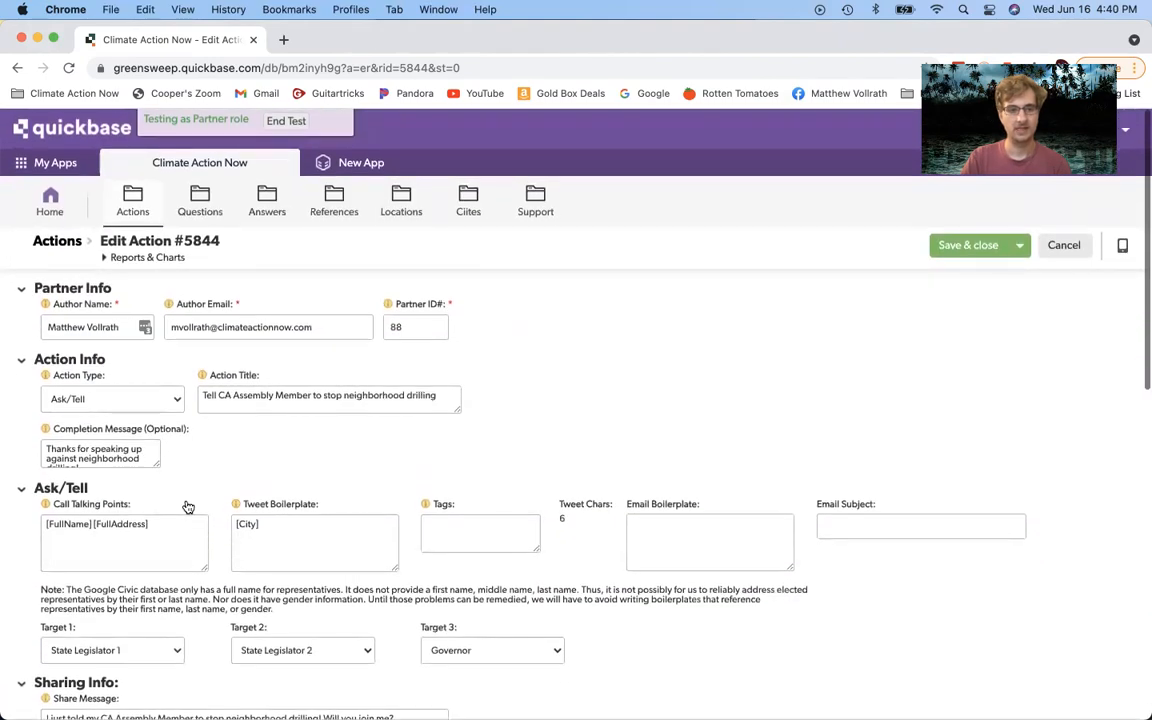
{"action": "scroll", "coordinate": [187, 510], "scroll_direction": "down", "scroll_amount": 15}
{"action": "scroll", "coordinate": [186, 511], "scroll_direction": "up", "scroll_amount": 15}
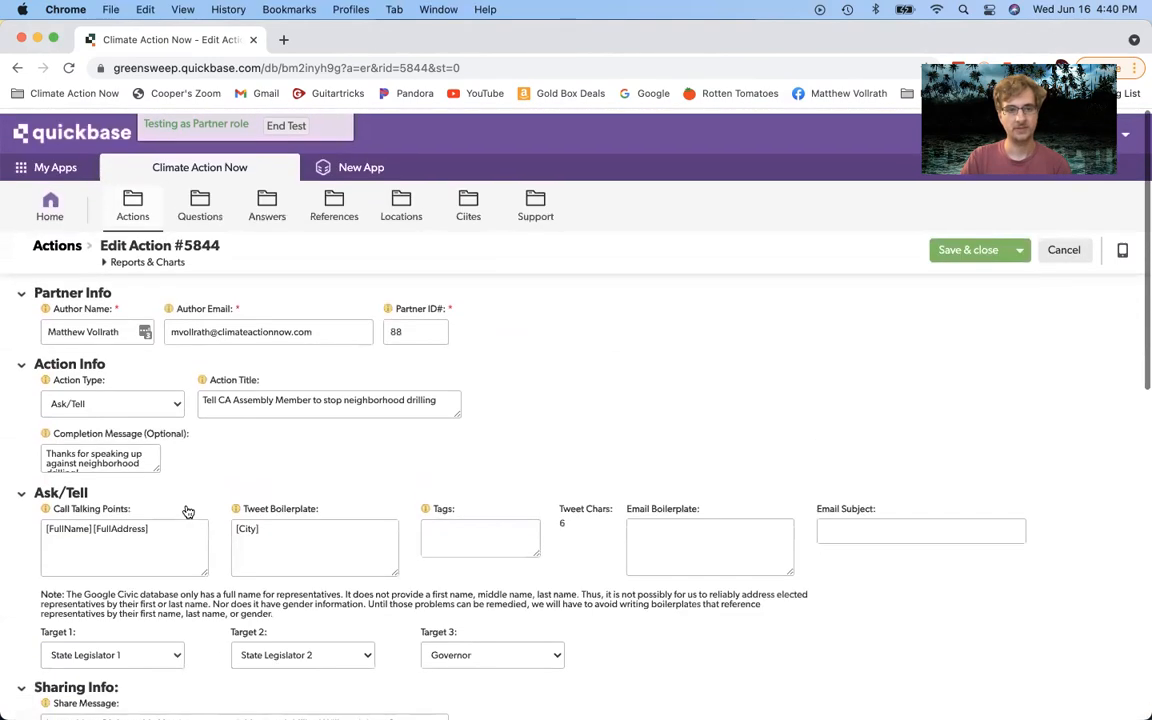
{"action": "left_click", "coordinate": [952, 246]}
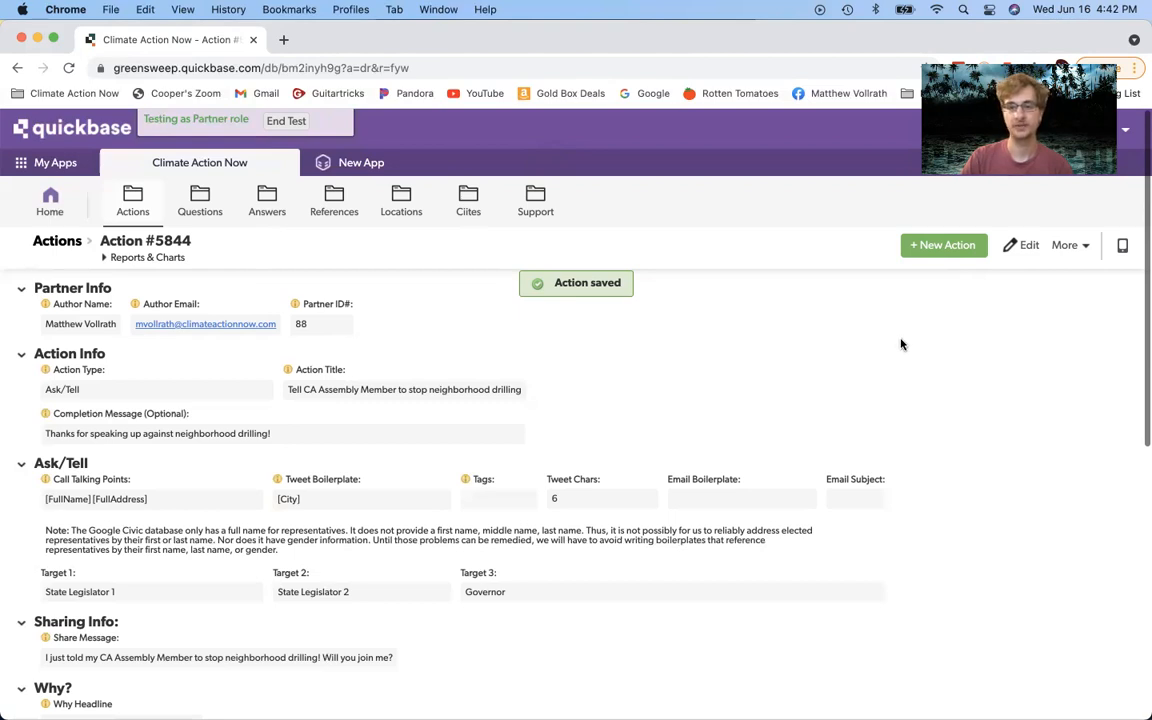
Step: Start a new blank action record and open its Action Type list
{"action": "left_click", "coordinate": [966, 243]}
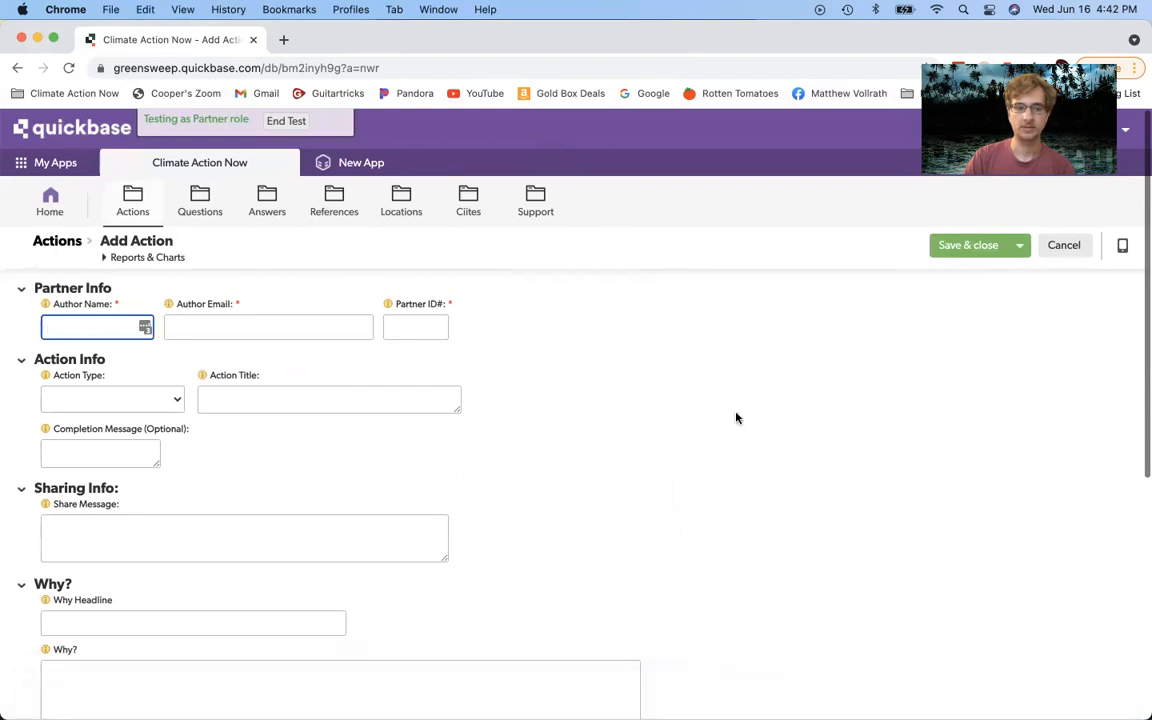
{"action": "scroll", "coordinate": [613, 340], "scroll_direction": "down", "scroll_amount": 1}
{"action": "scroll", "coordinate": [613, 340], "scroll_direction": "up", "scroll_amount": 1}
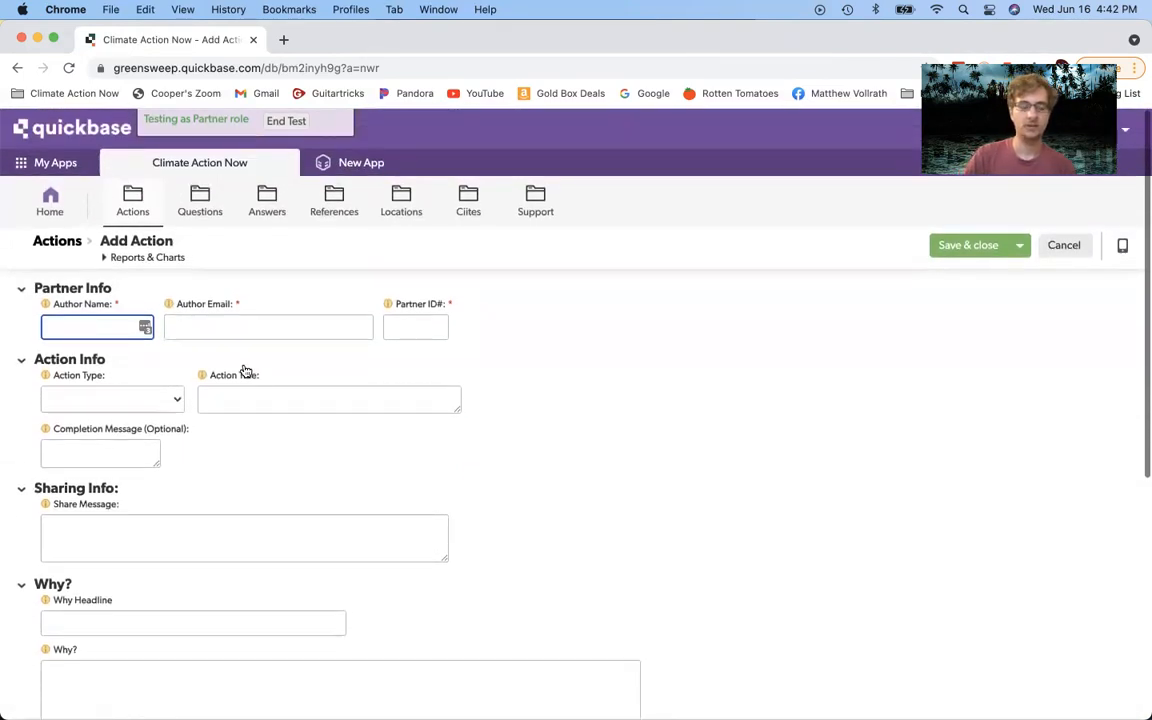
{"action": "left_click", "coordinate": [157, 396]}
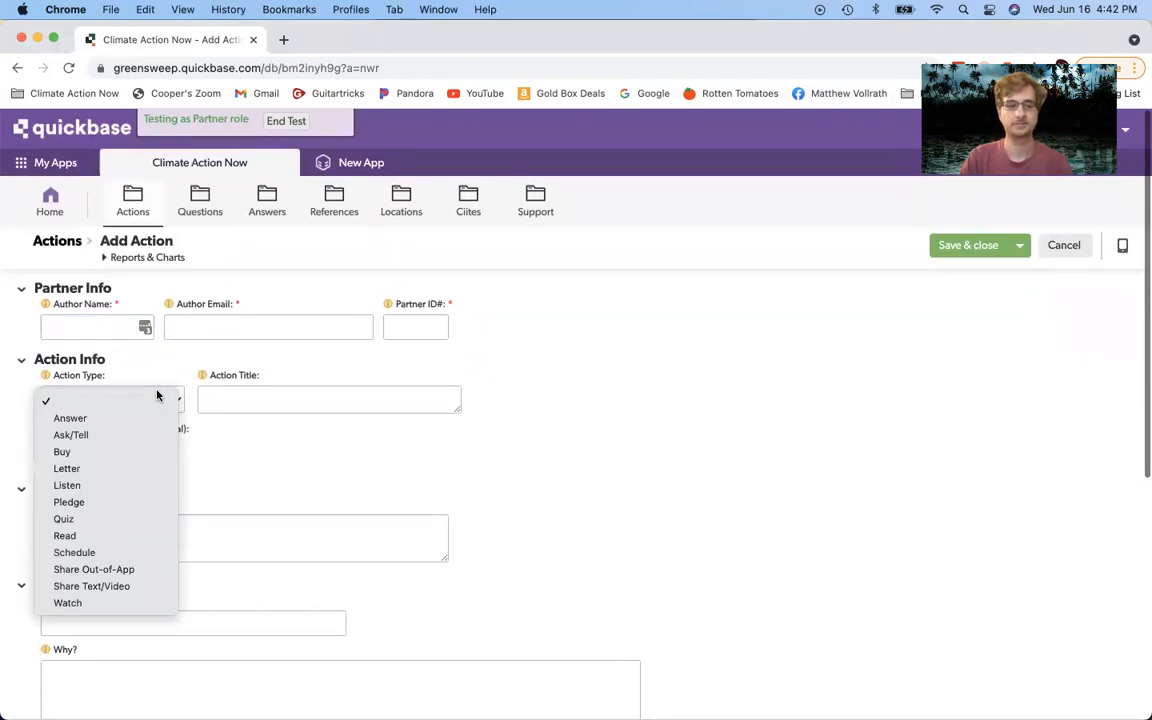
Step: Choose Pledge as the Action Type and look over the Share Message, Why Headline and Why? fields
{"action": "left_click", "coordinate": [164, 502]}
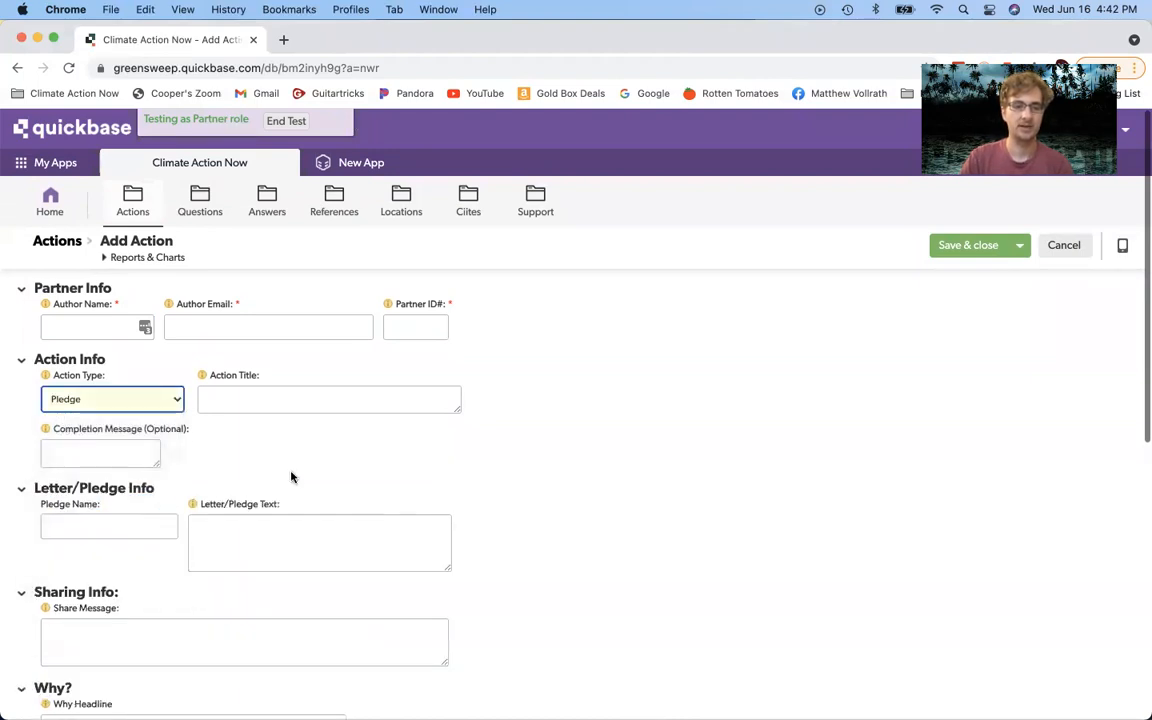
{"action": "scroll", "coordinate": [299, 475], "scroll_direction": "down", "scroll_amount": 1}
{"action": "scroll", "coordinate": [299, 475], "scroll_direction": "down", "scroll_amount": 1}
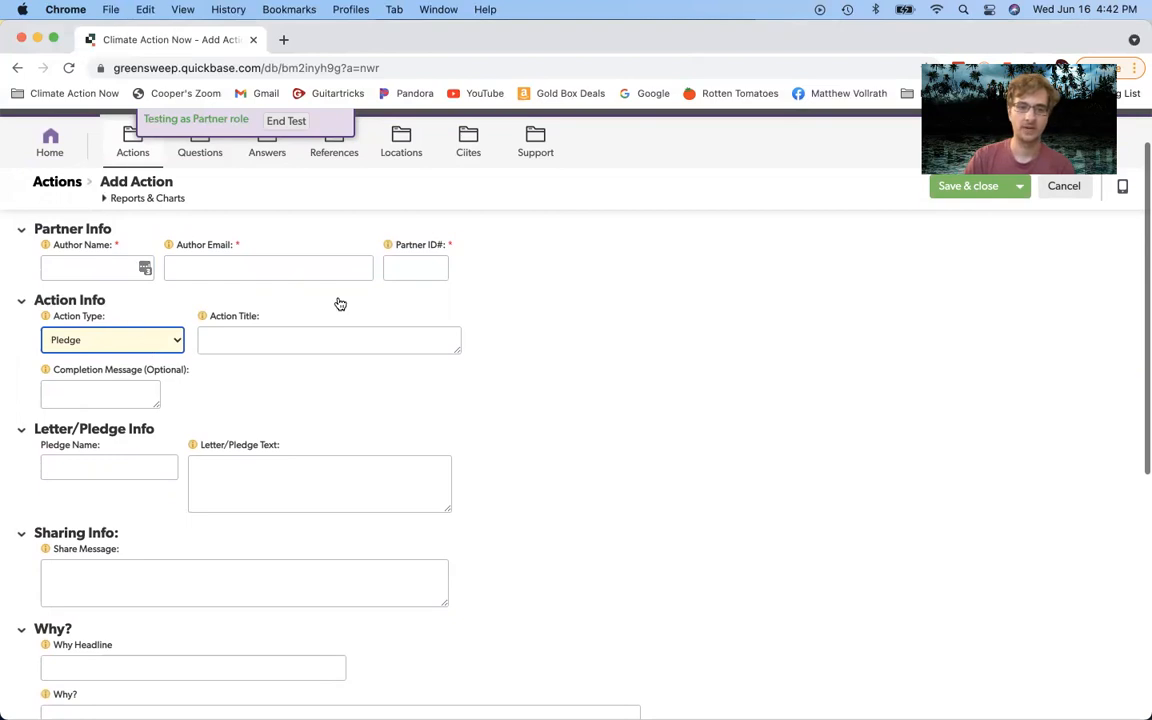
{"action": "scroll", "coordinate": [311, 406], "scroll_direction": "down", "scroll_amount": 5}
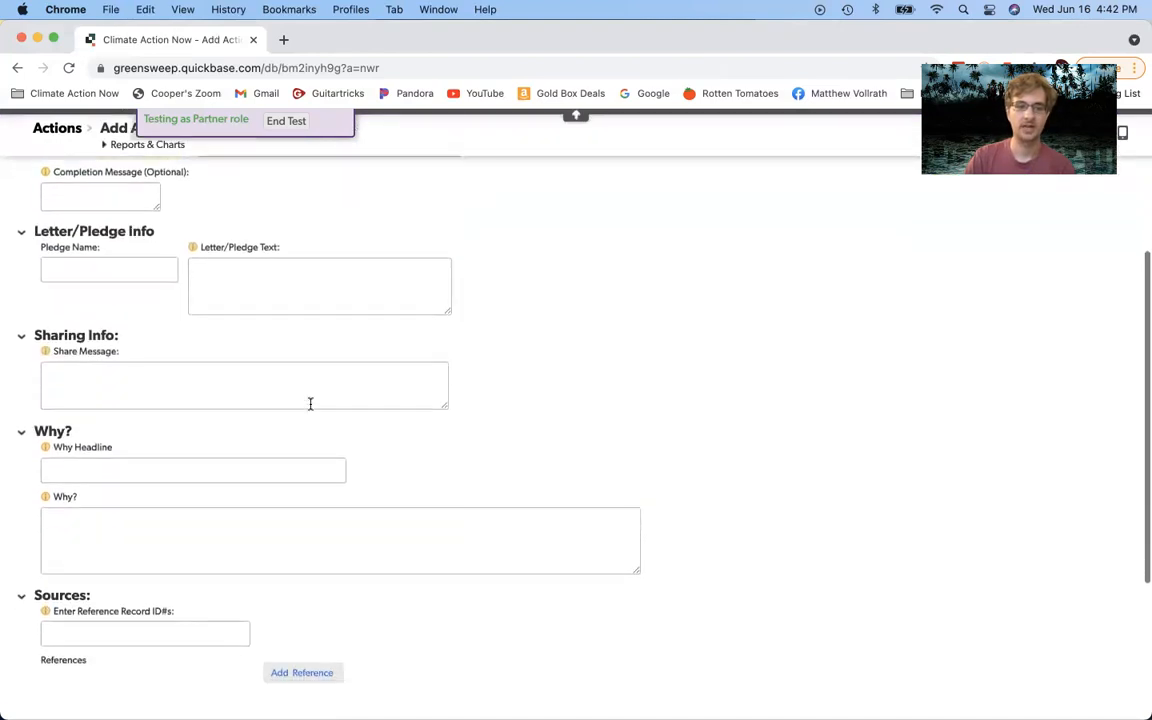
{"action": "left_click", "coordinate": [174, 336]}
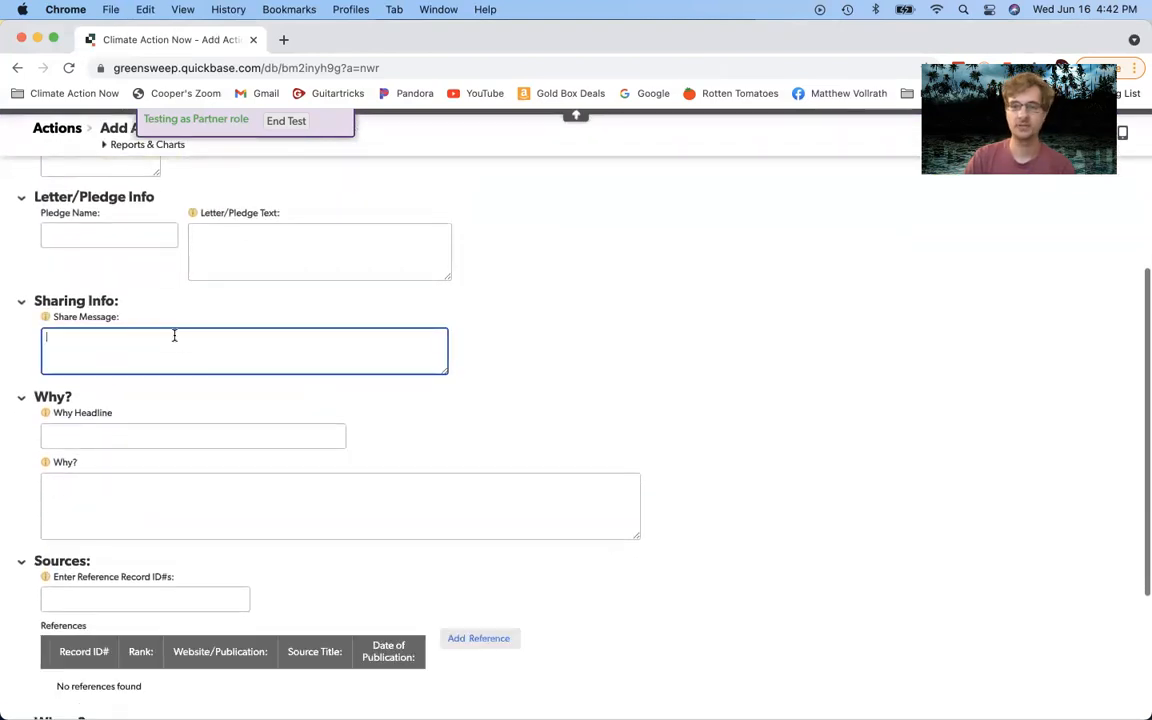
{"action": "left_click", "coordinate": [145, 438]}
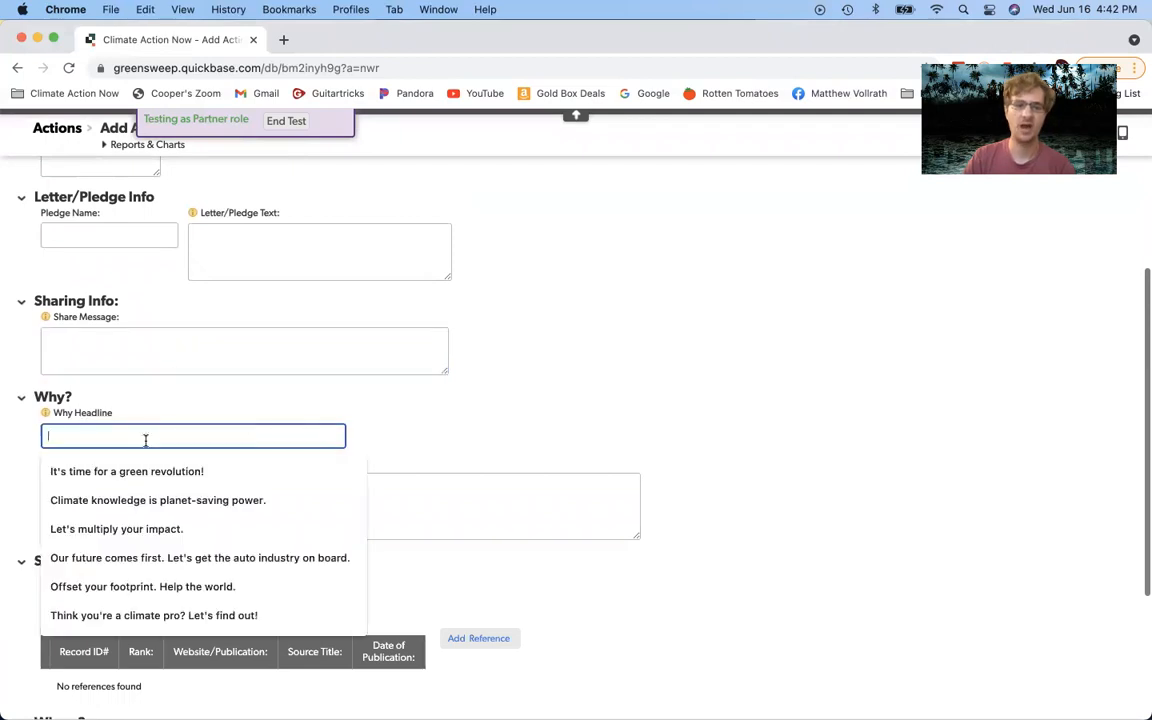
{"action": "left_click", "coordinate": [533, 488]}
{"action": "scroll", "coordinate": [530, 491], "scroll_direction": "down", "scroll_amount": 3}
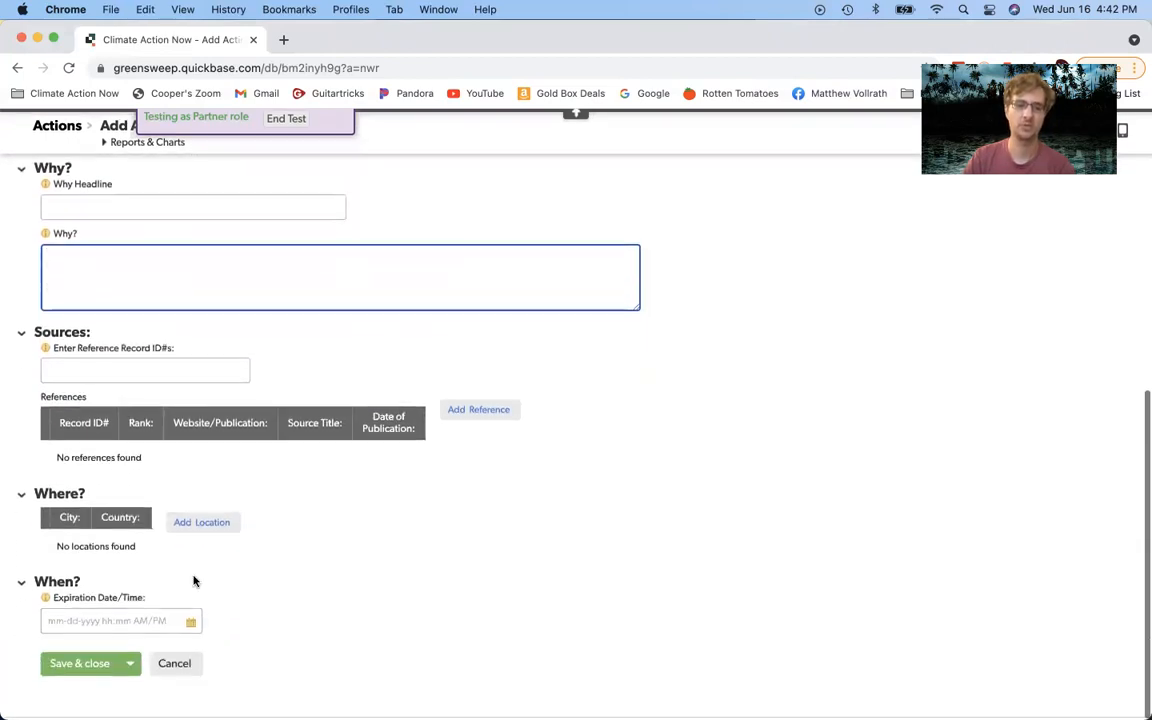
{"action": "scroll", "coordinate": [193, 581], "scroll_direction": "up", "scroll_amount": 10}
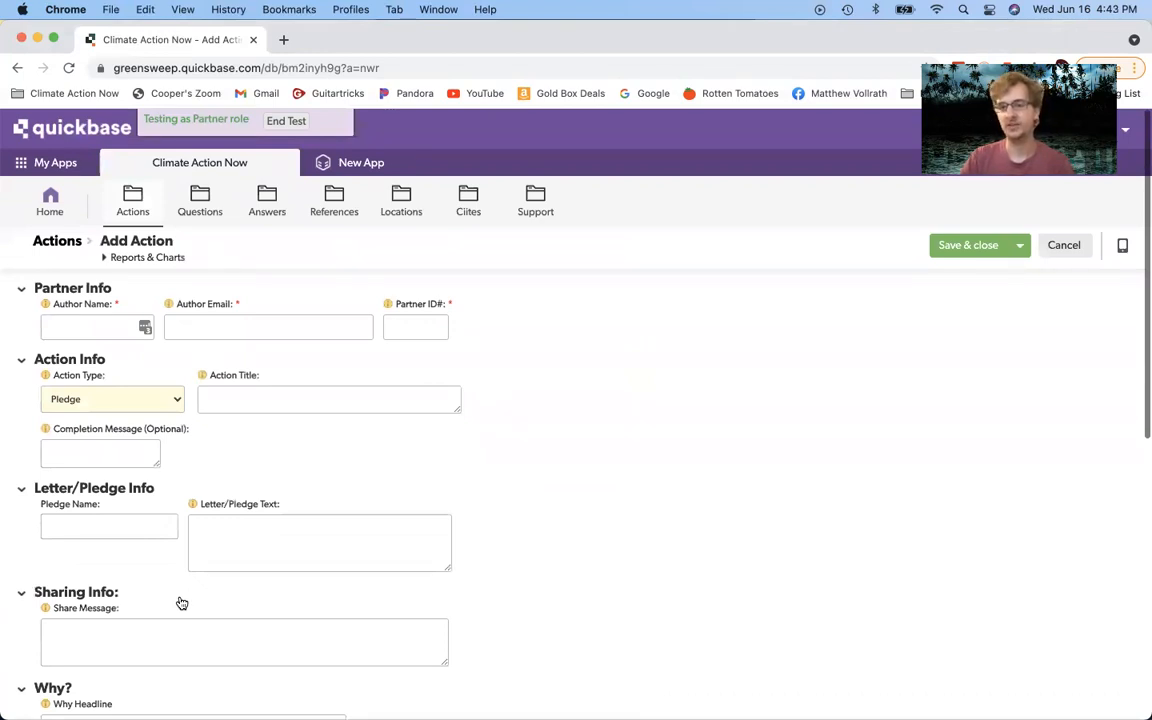
{"action": "left_click", "coordinate": [22, 489]}
{"action": "left_click", "coordinate": [22, 489]}
{"action": "left_click", "coordinate": [108, 396]}
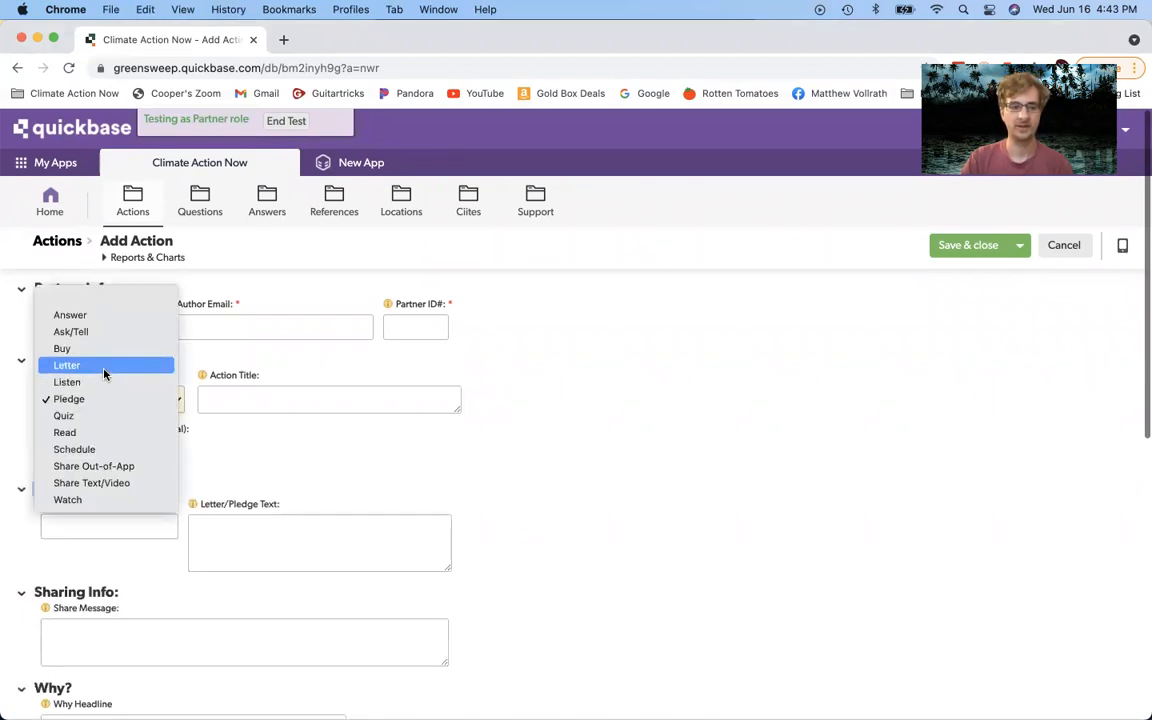
{"action": "left_click", "coordinate": [104, 366]}
{"action": "left_click", "coordinate": [105, 399]}
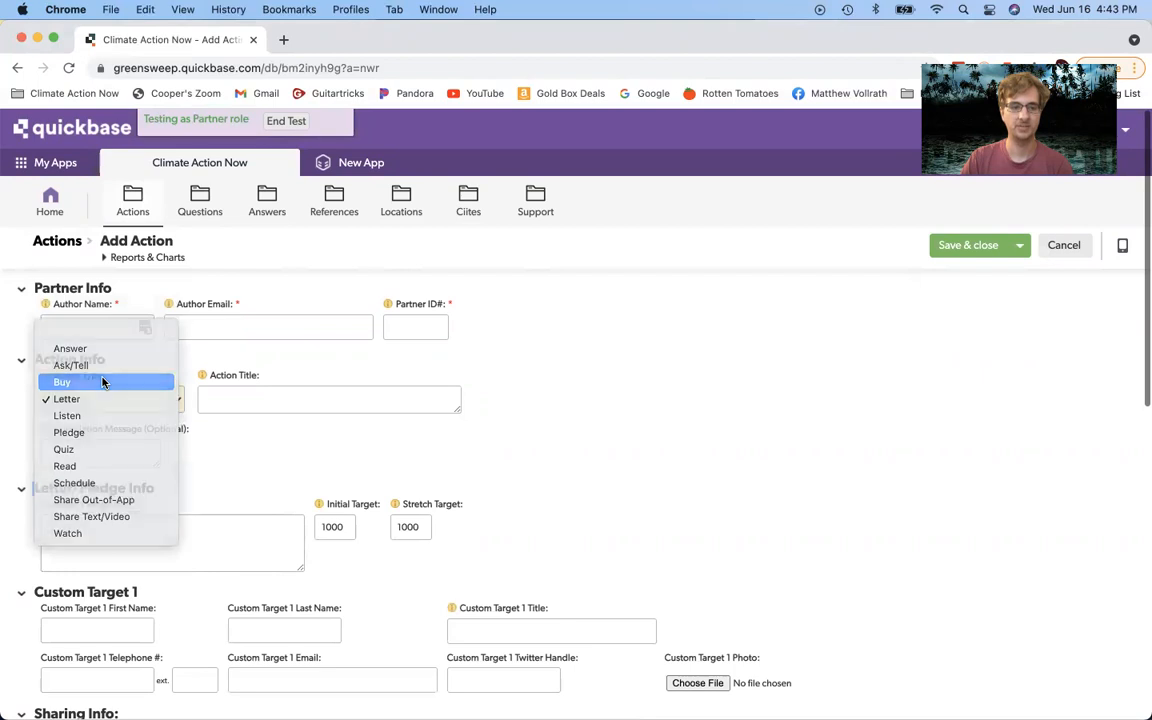
{"action": "left_click", "coordinate": [102, 382]}
{"action": "left_click", "coordinate": [104, 399]}
{"action": "left_click", "coordinate": [103, 382]}
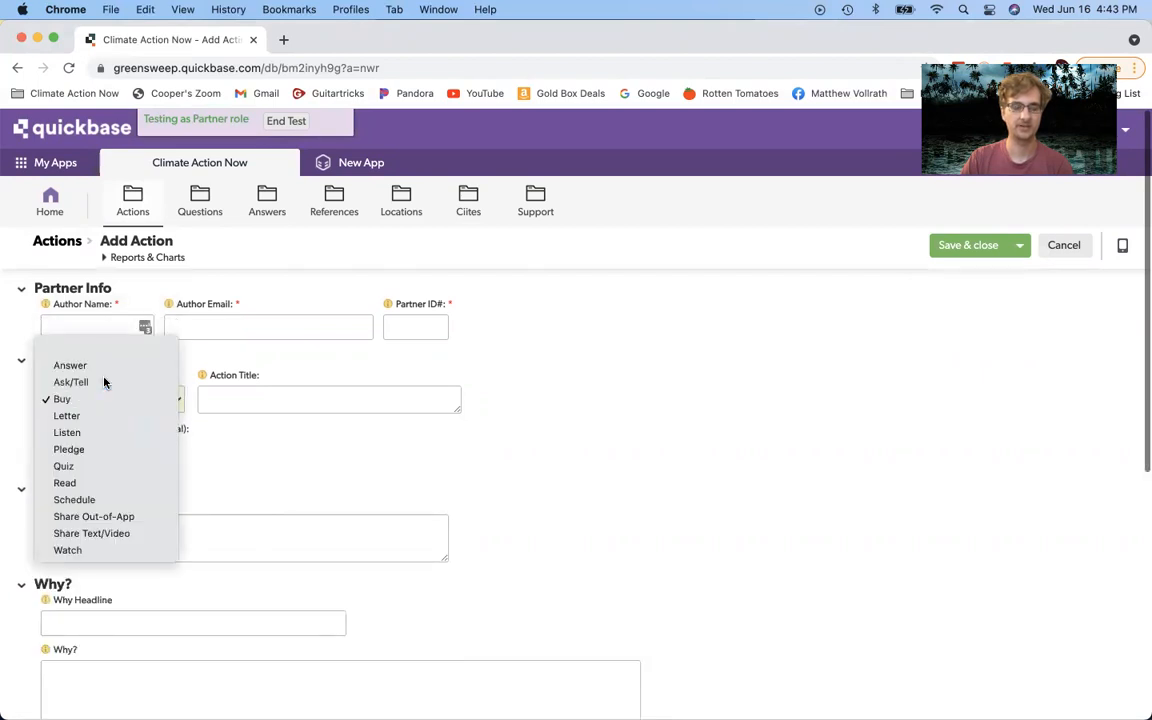
{"action": "left_click", "coordinate": [106, 405]}
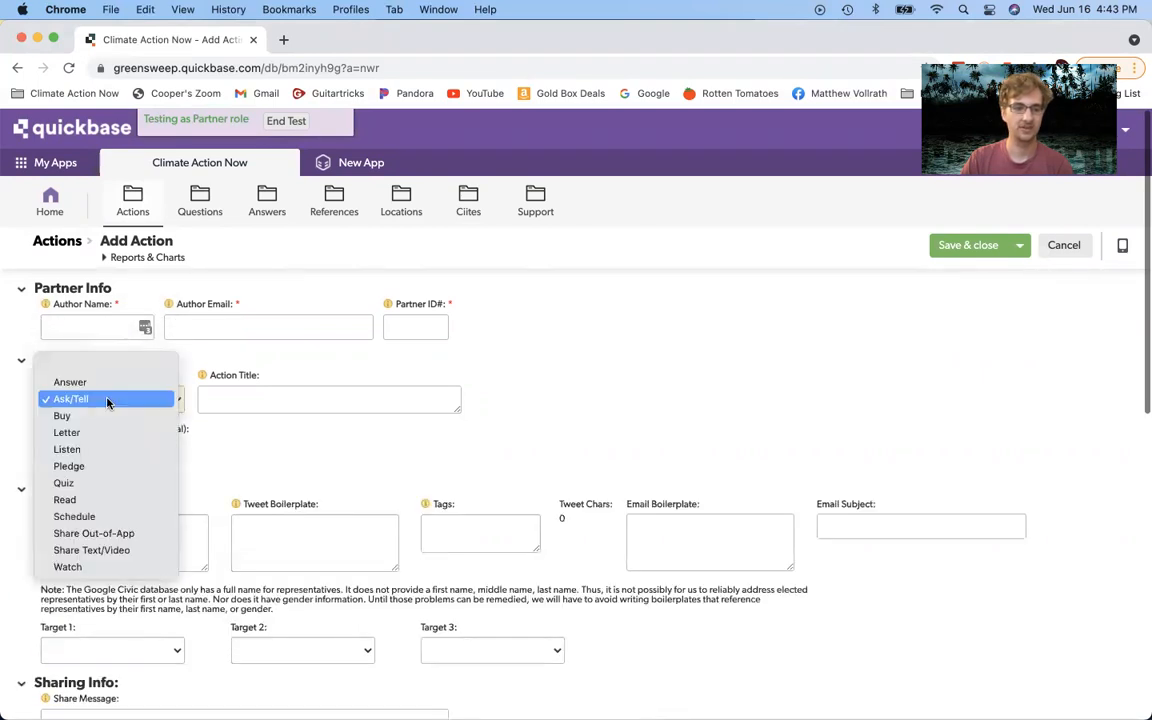
{"action": "left_click", "coordinate": [95, 466]}
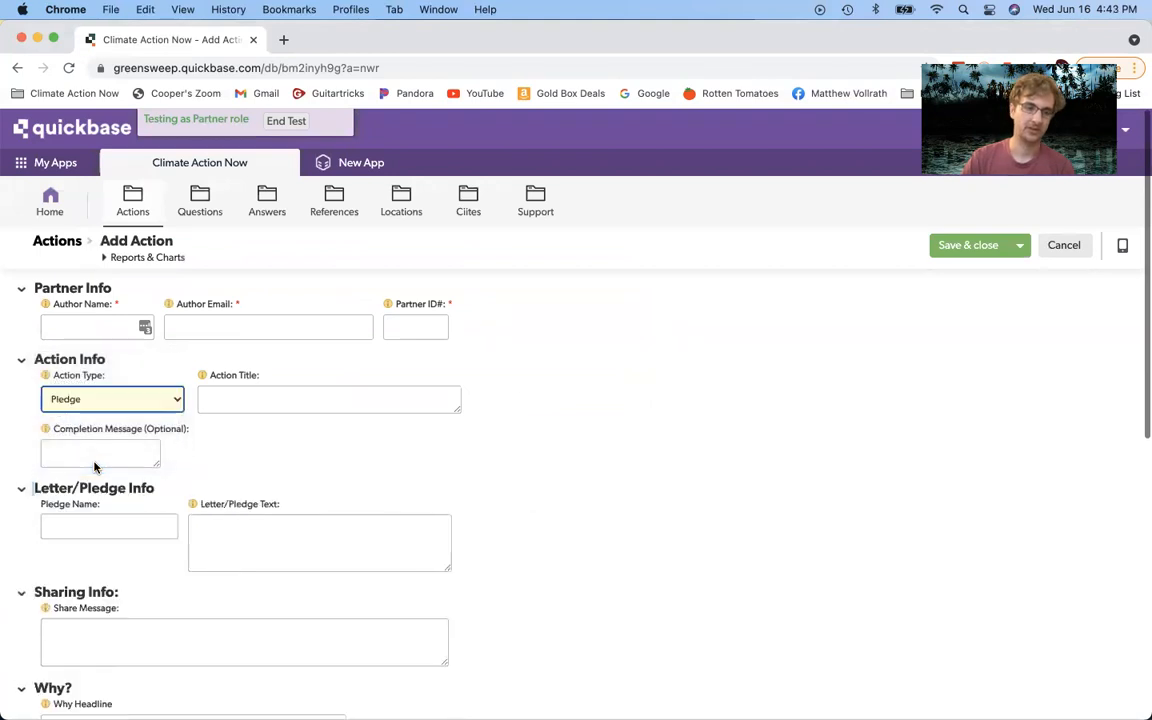
Step: Enter 'Clean Car Pledge' as a trial Pledge Name
{"action": "left_click", "coordinate": [112, 519]}
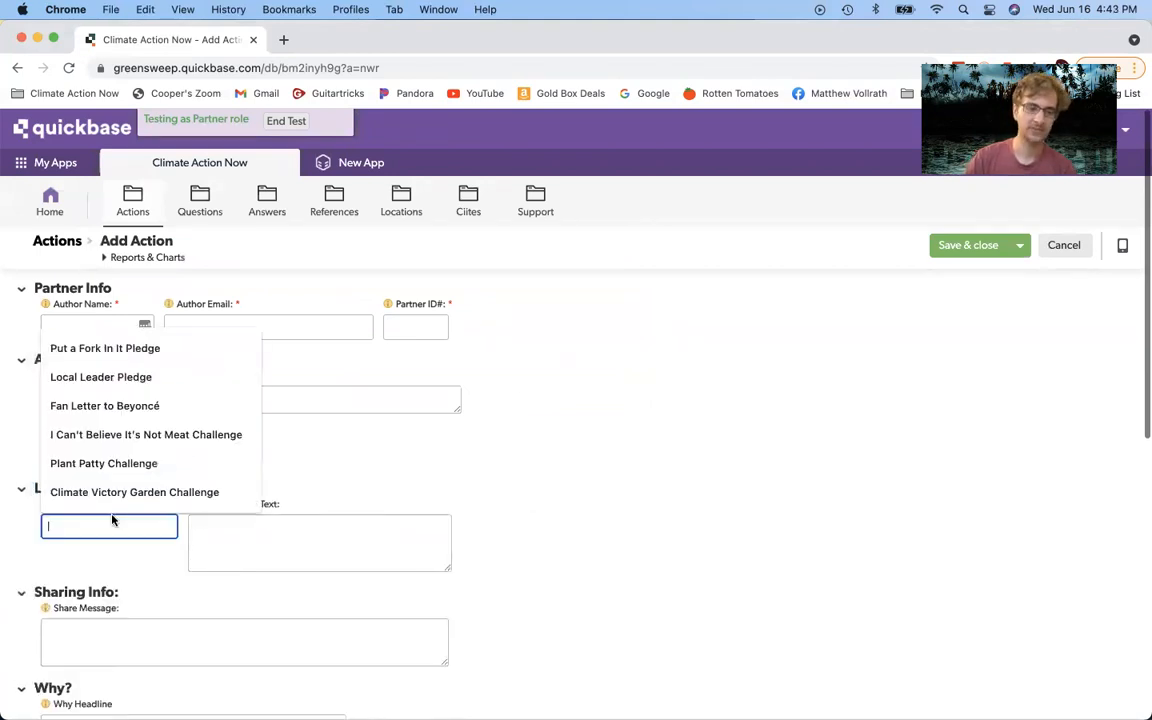
{"action": "right_click", "coordinate": [312, 540]}
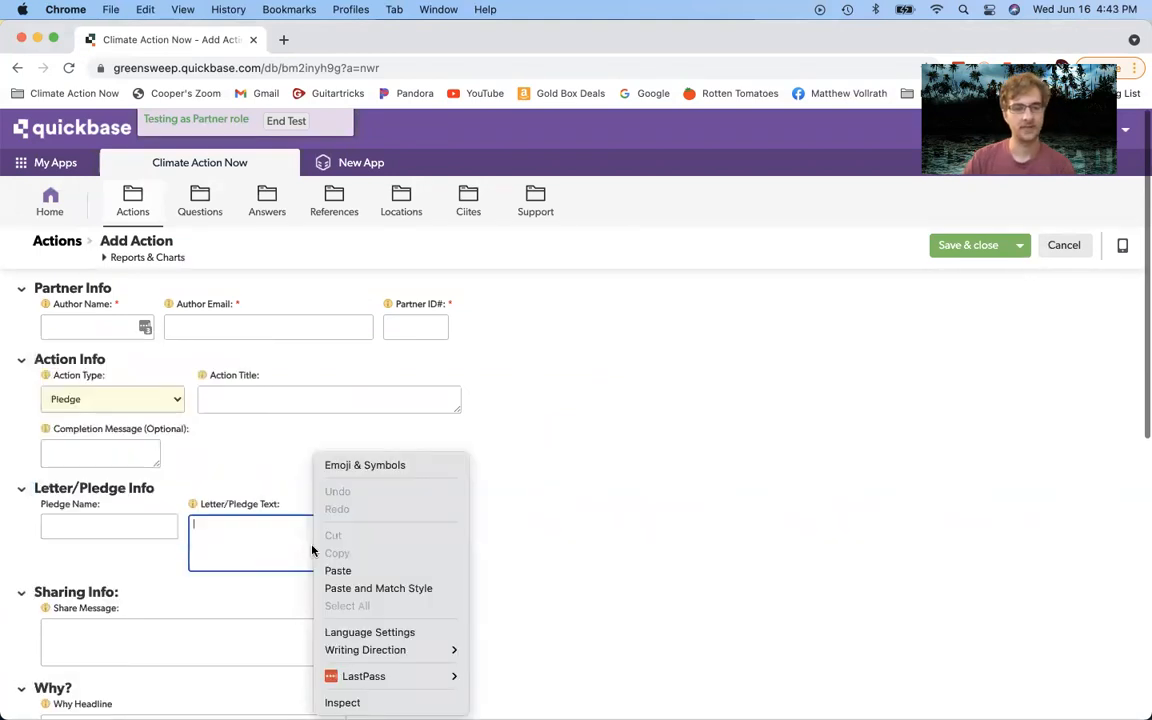
{"action": "left_click", "coordinate": [157, 399]}
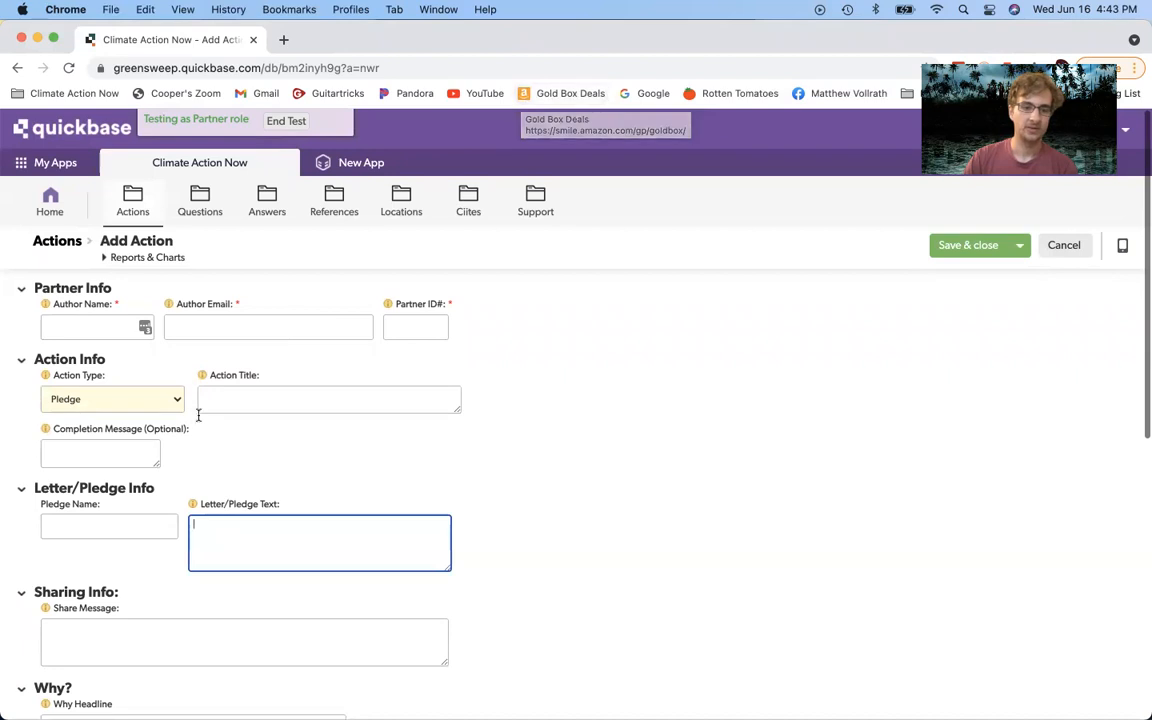
{"action": "left_click", "coordinate": [123, 524]}
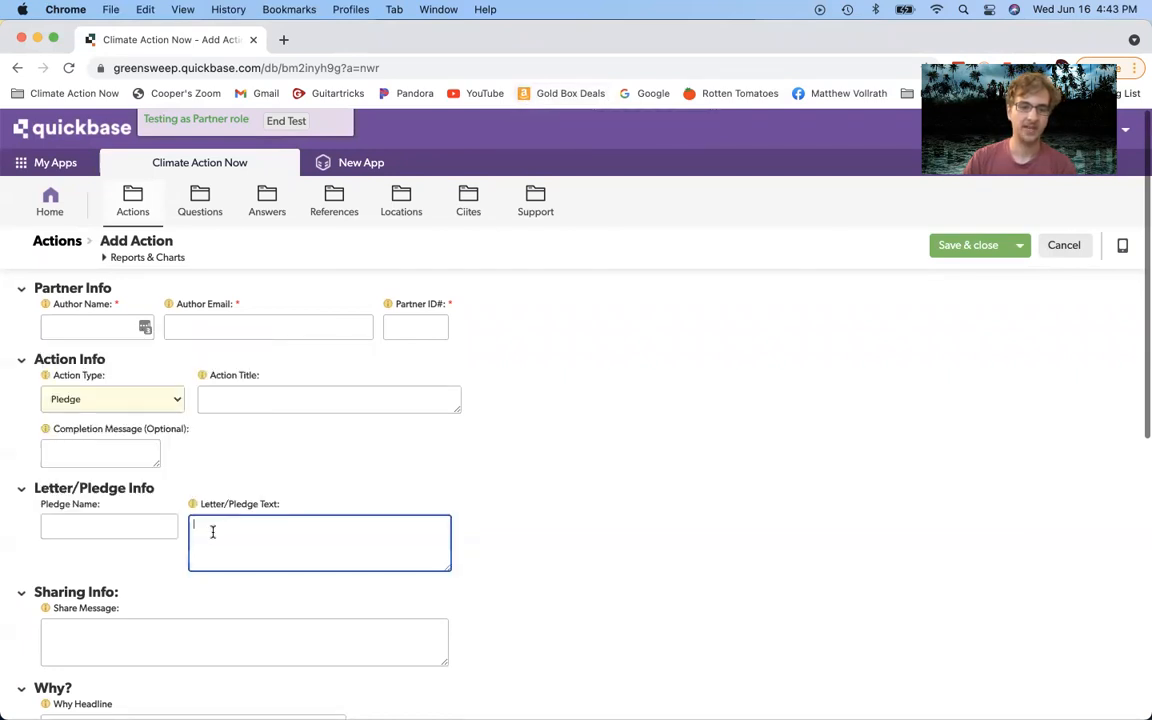
{"action": "left_click", "coordinate": [129, 528]}
{"action": "right_click", "coordinate": [393, 452]}
{"action": "left_click", "coordinate": [319, 478]}
{"action": "left_click", "coordinate": [125, 524]}
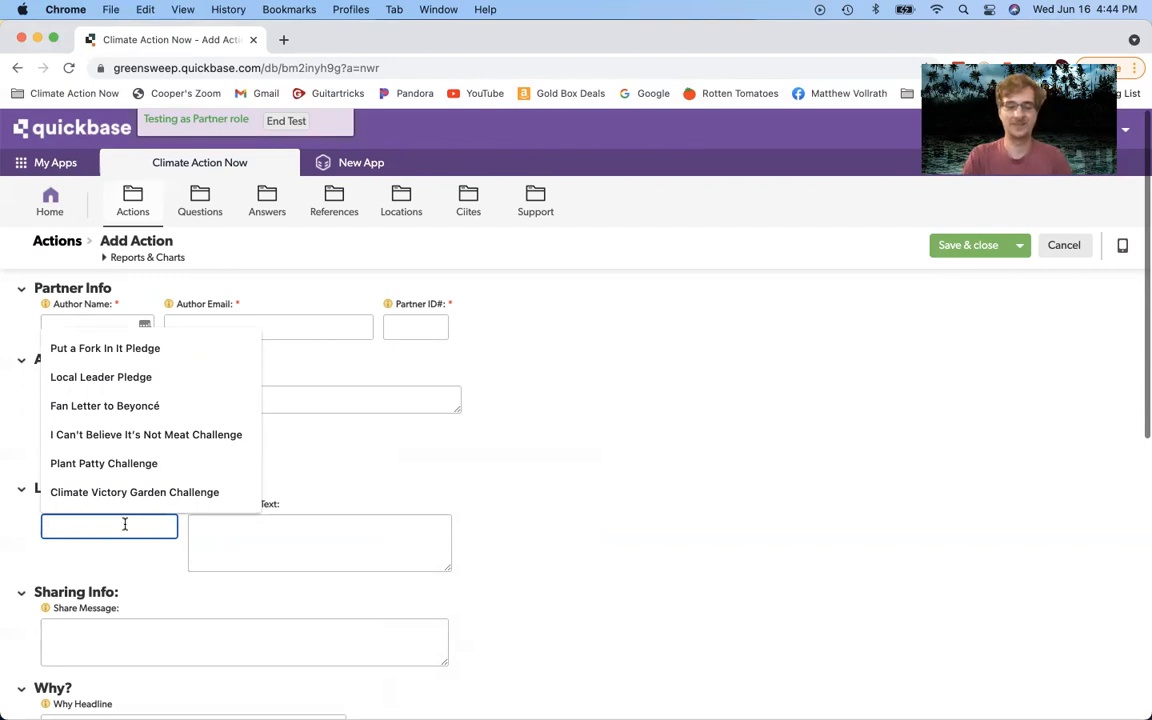
{"action": "type", "text": "Clean Car Pledge"}
Step: Replace it with 'Super Reuser Pledge', then settle on 'Impossible Burger Pledge'
{"action": "left_click_drag", "start_coordinate": [140, 528], "coordinate": [16, 511]}
{"action": "type", "text": "Super R"}
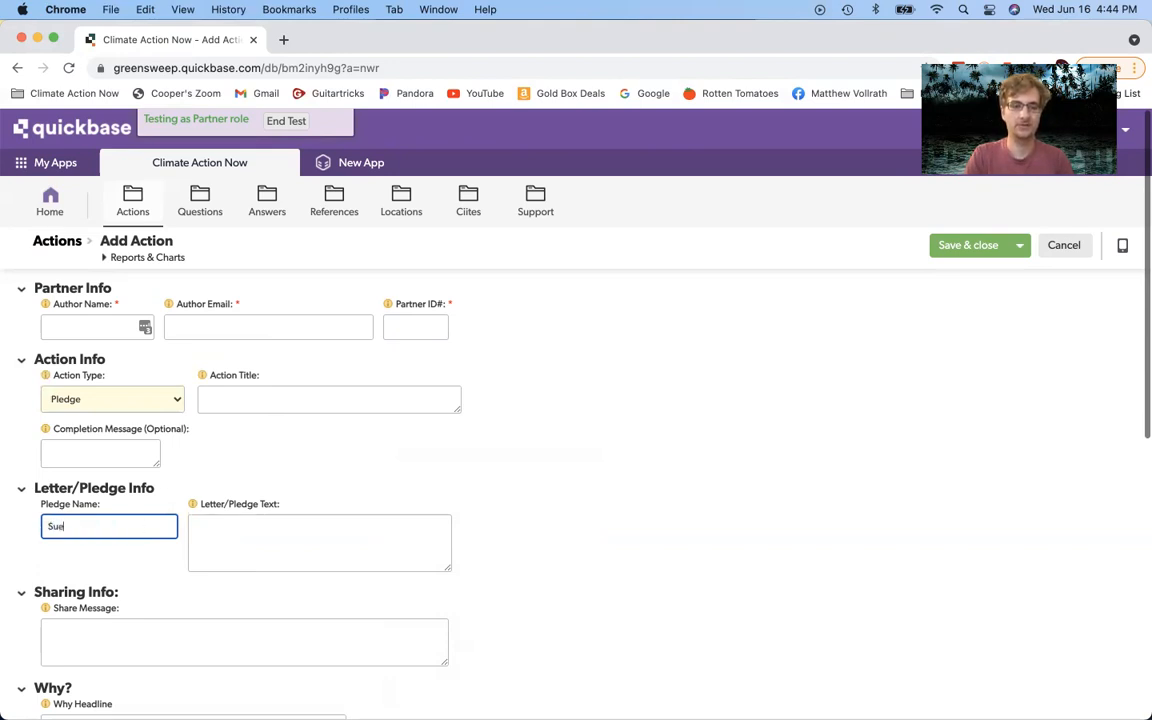
{"action": "type", "text": "euser Pledge"}
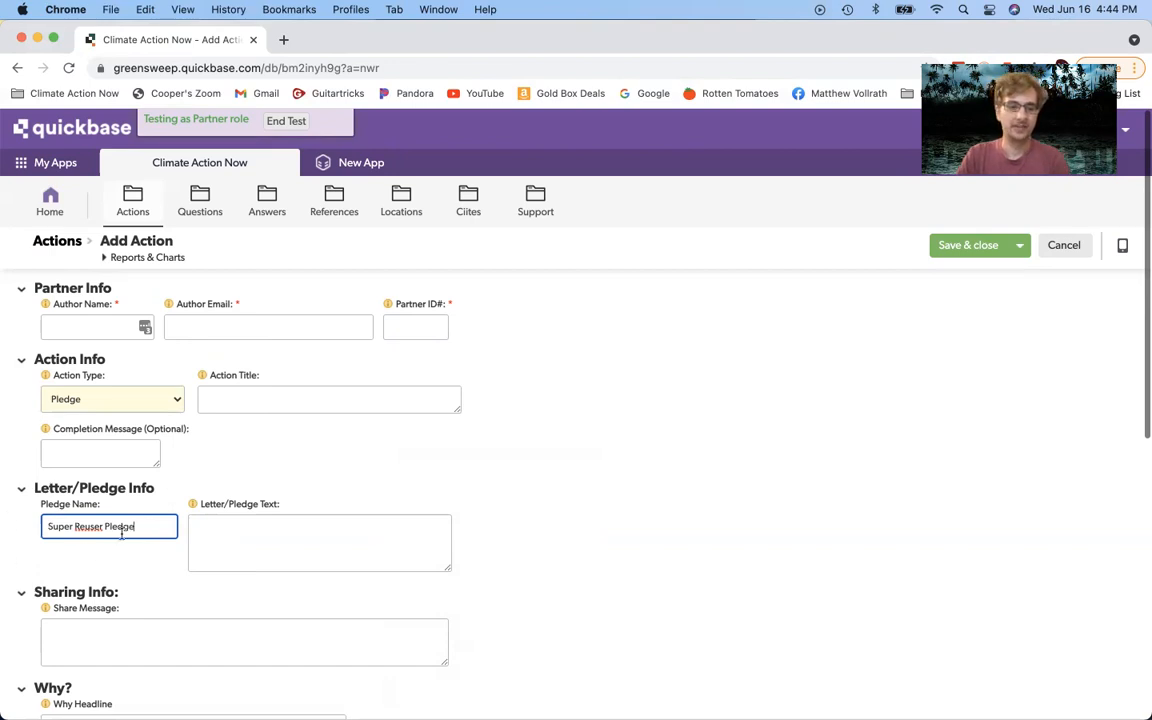
{"action": "left_click_drag", "start_coordinate": [135, 525], "coordinate": [3, 510]}
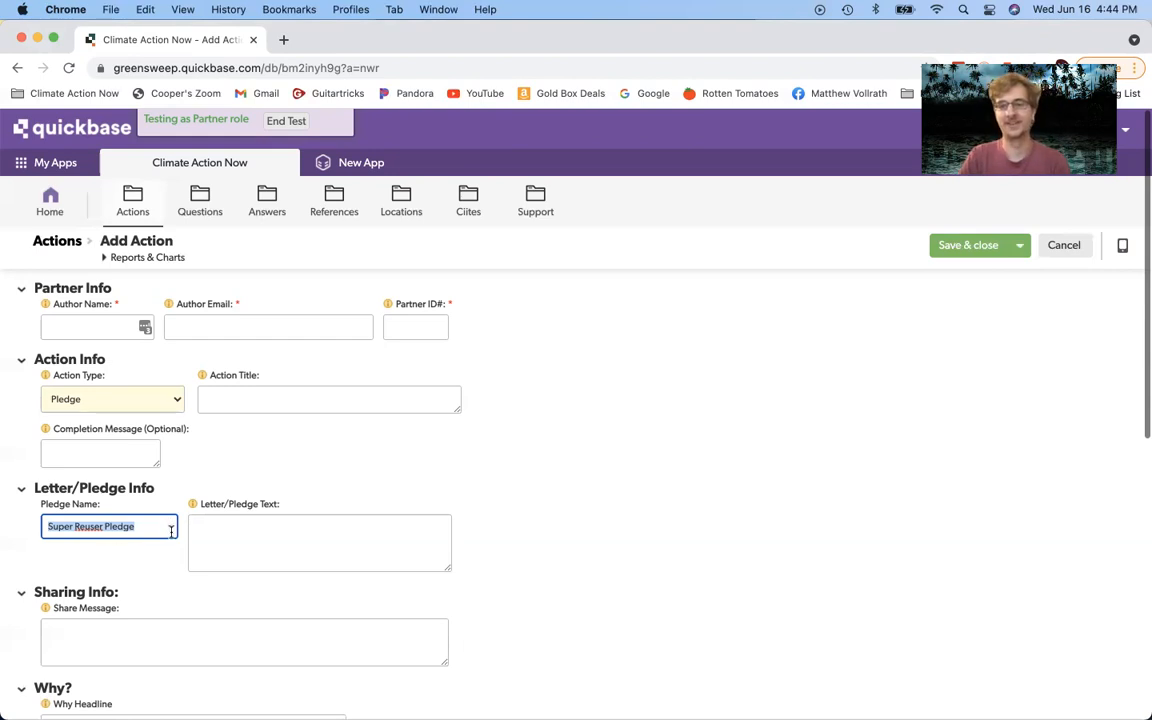
{"action": "type", "text": "Impo"}
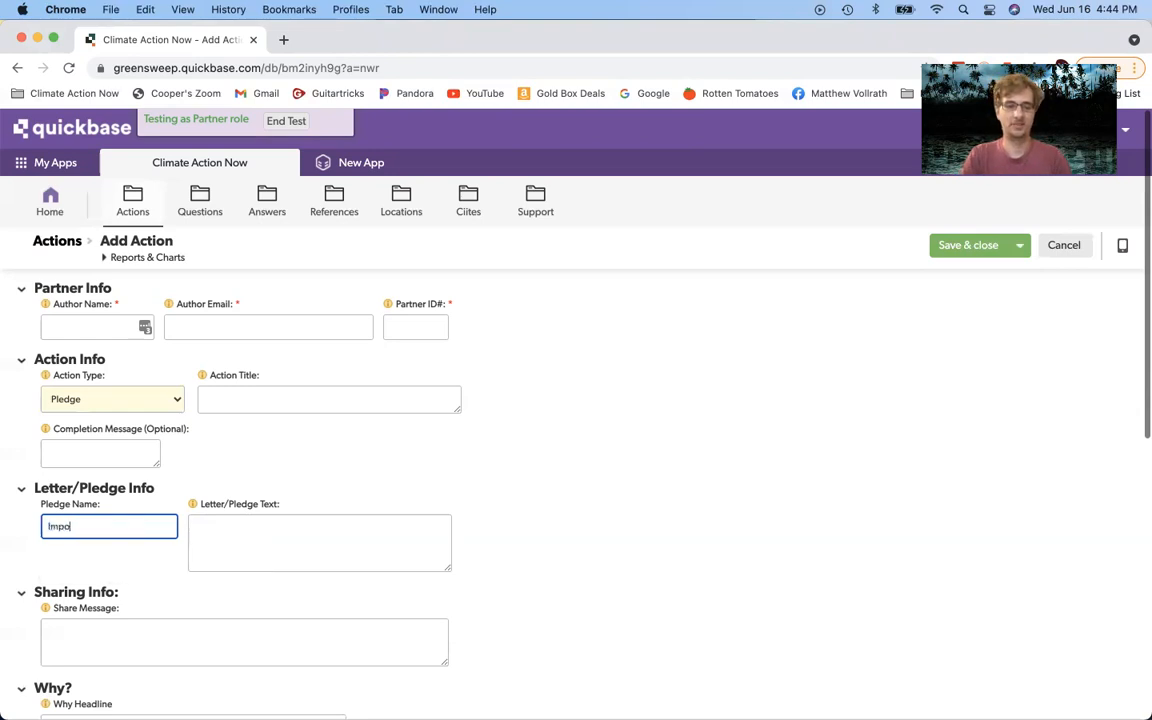
{"action": "type", "text": "ssible BUrge"}
{"action": "key", "text": "BackSpace"}
{"action": "key", "text": "BackSpace"}
{"action": "key", "text": "BackSpace"}
{"action": "key", "text": "BackSpace"}
{"action": "type", "text": "urger "}
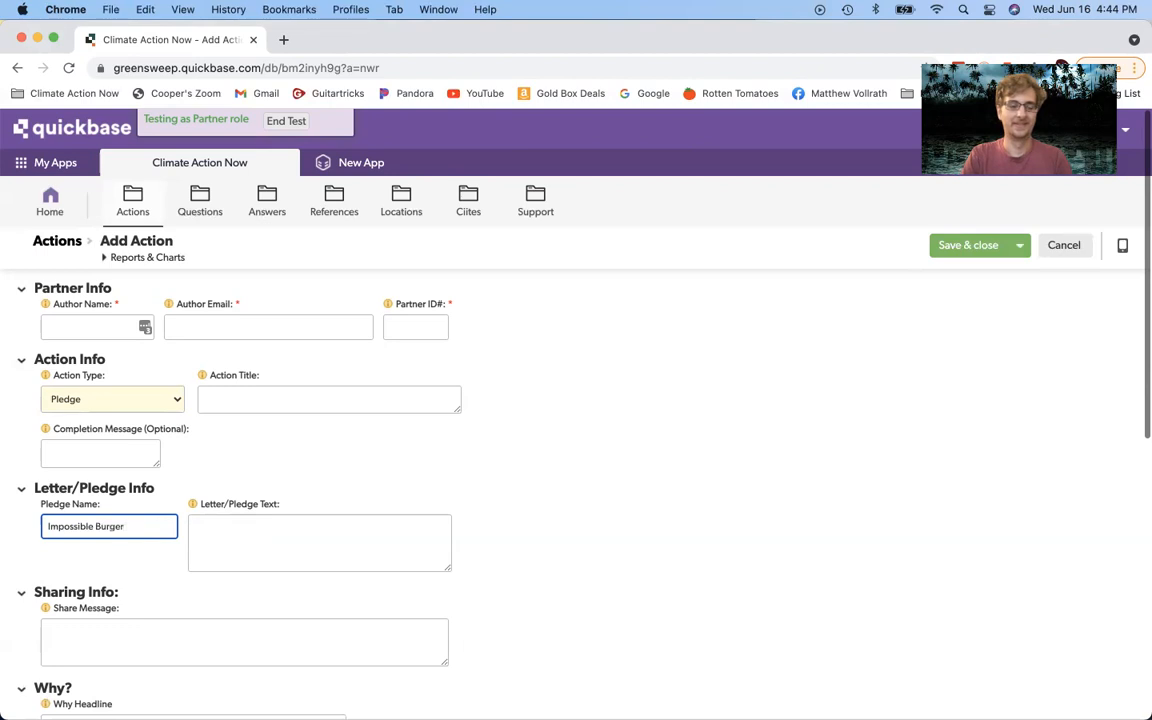
{"action": "type", "text": "Pledge"}
Step: Set the pledge text to 'My next burger will be a plant-based burger, which saves water, land, and carbon emissions'
{"action": "left_click", "coordinate": [264, 552]}
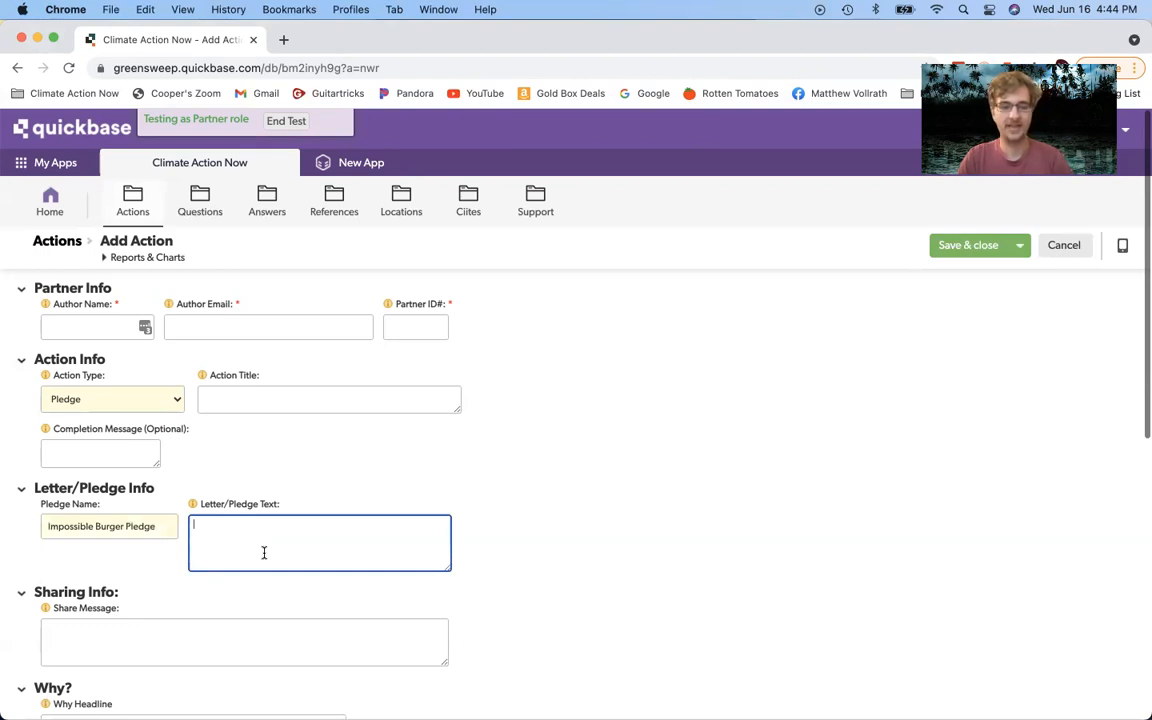
{"action": "type", "text": "I will"}
{"action": "key", "text": "BackSpace"}
{"action": "key", "text": "BackSpace"}
{"action": "key", "text": "BackSpace"}
{"action": "key", "text": "BackSpace"}
{"action": "key", "text": "BackSpace"}
{"action": "key", "text": "BackSpace"}
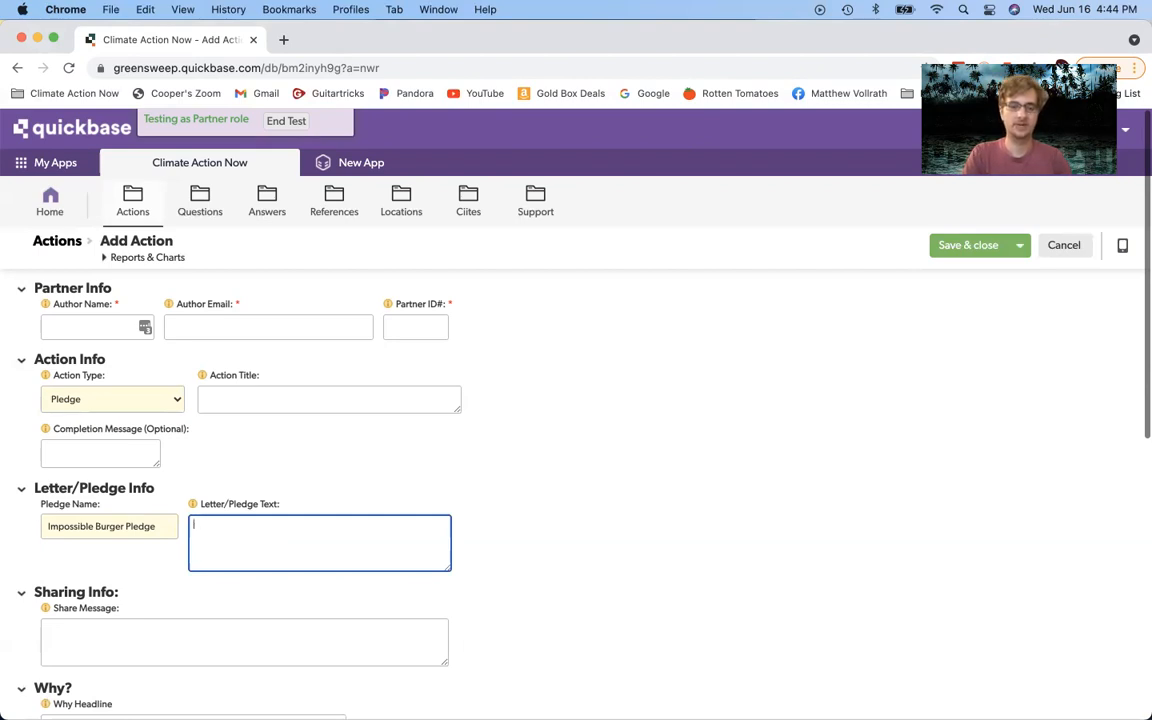
{"action": "type", "text": "My next bur"}
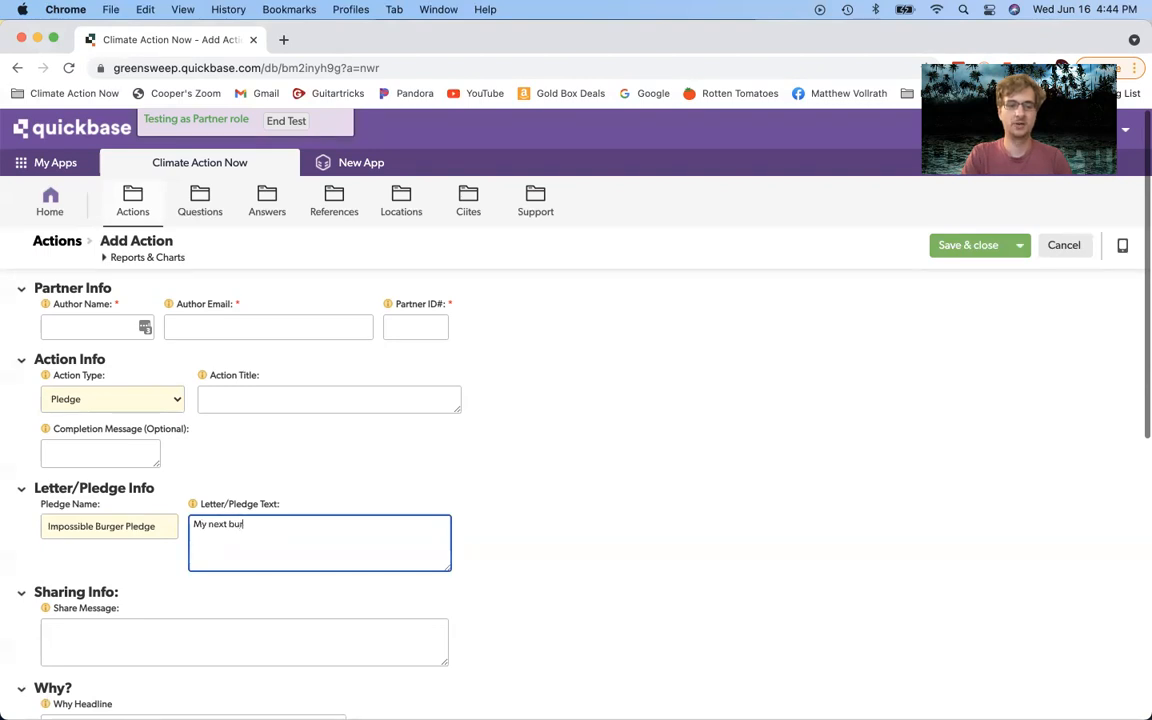
{"action": "type", "text": "ger will be a"}
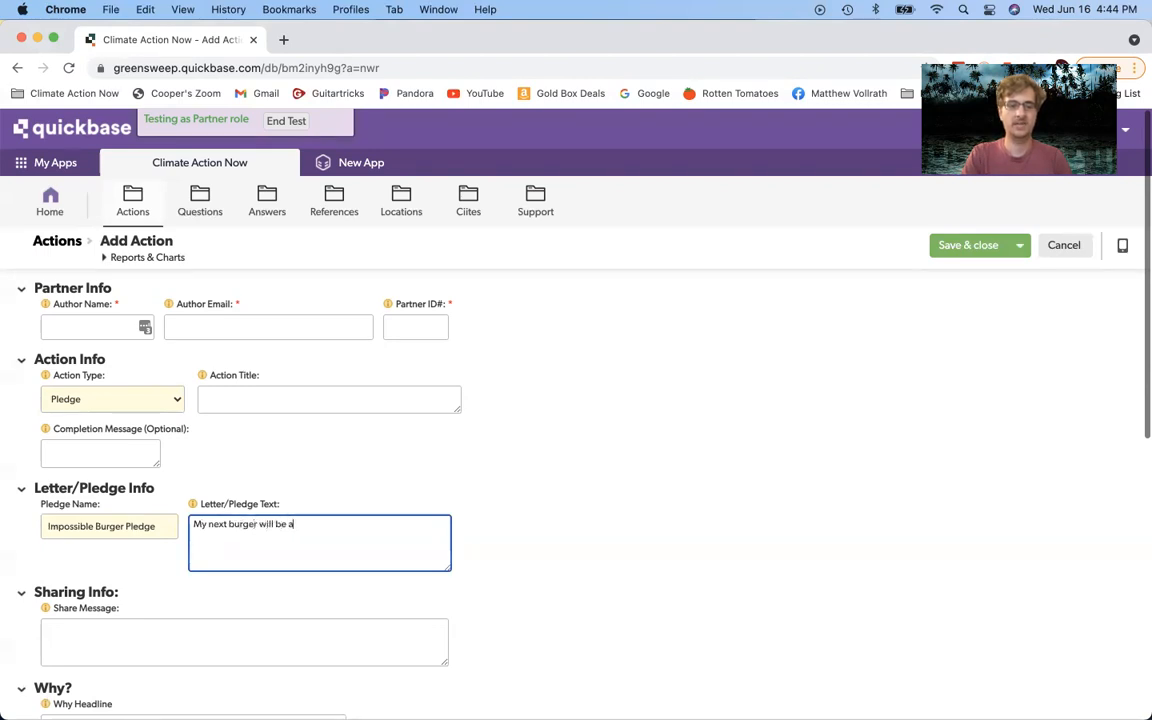
{"action": "type", "text": " plant-bas"}
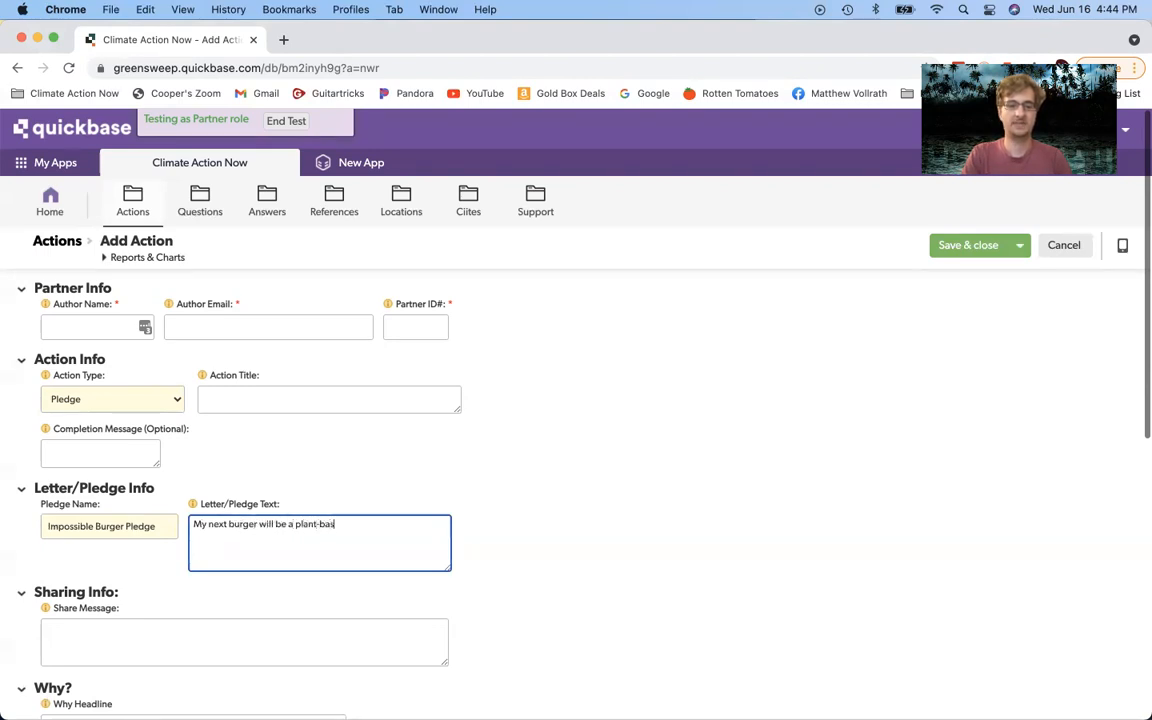
{"action": "type", "text": "ed burger, w"}
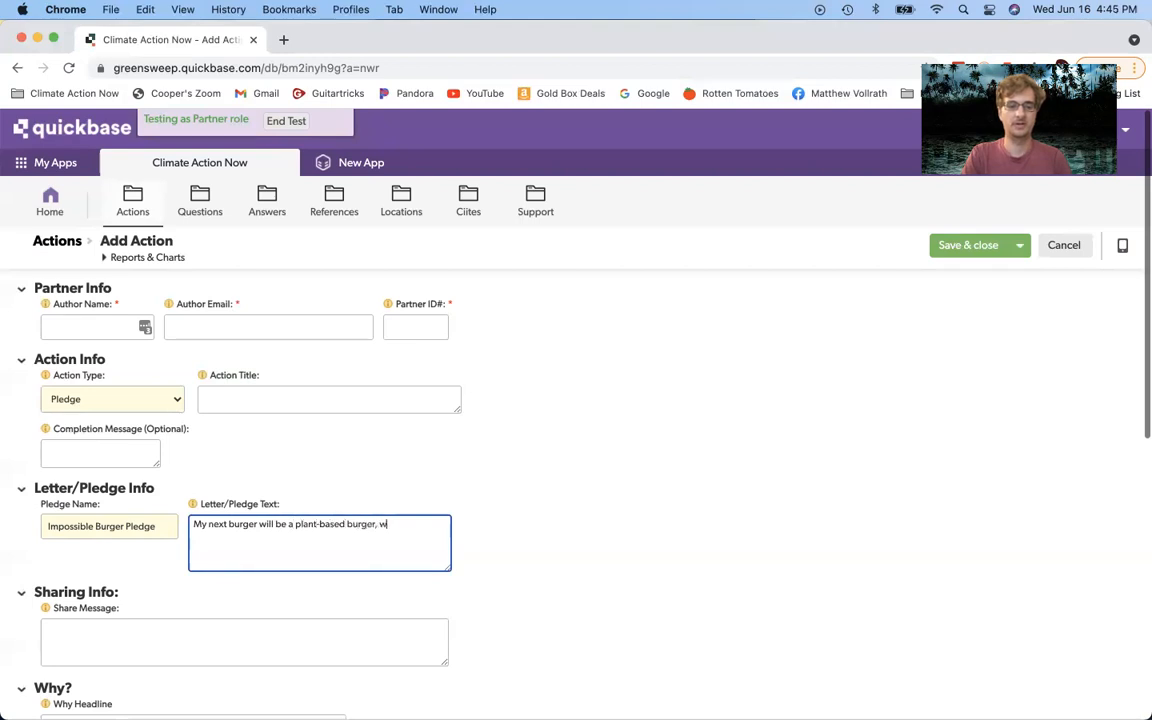
{"action": "type", "text": "hich saves wat"}
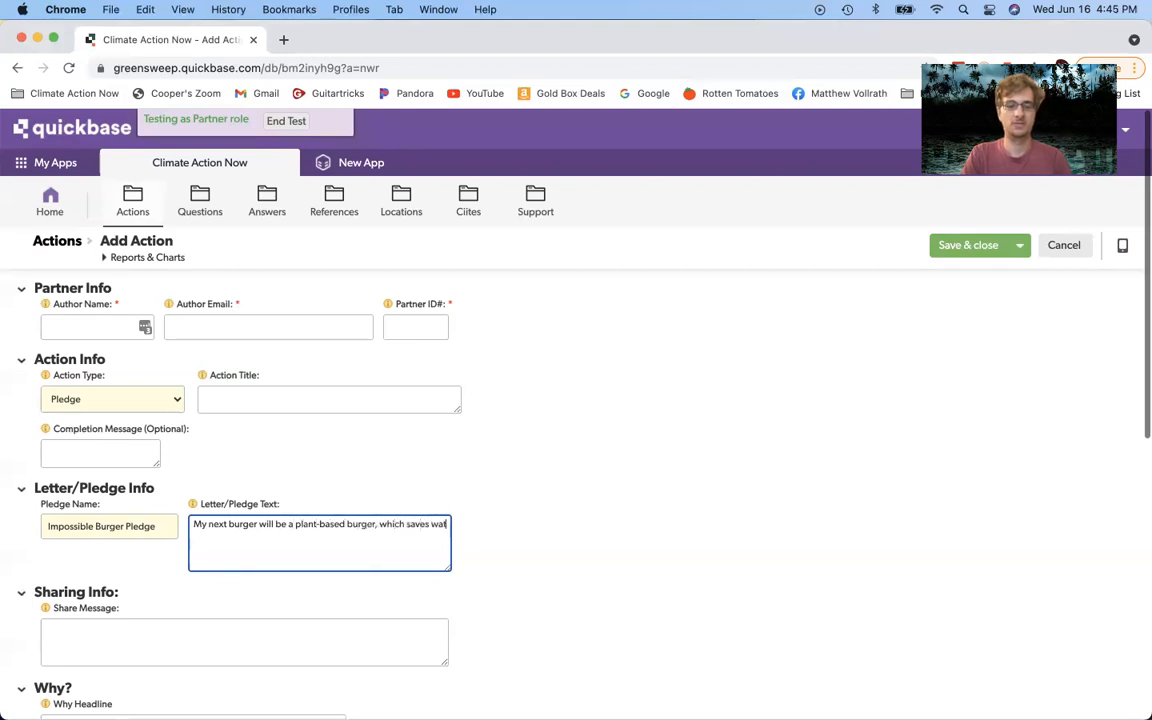
{"action": "type", "text": "er, land, and c"}
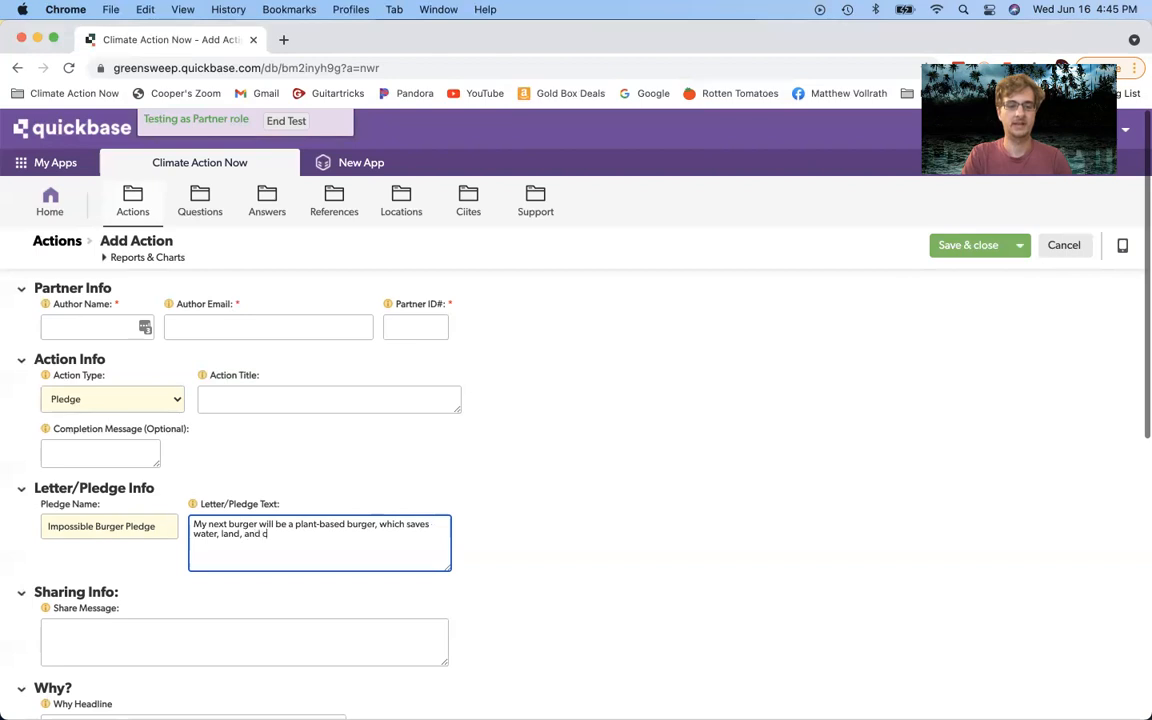
{"action": "type", "text": "arbon emissions!@"}
{"action": "key", "text": "BackSpace"}
{"action": "left_click", "coordinate": [565, 621]}
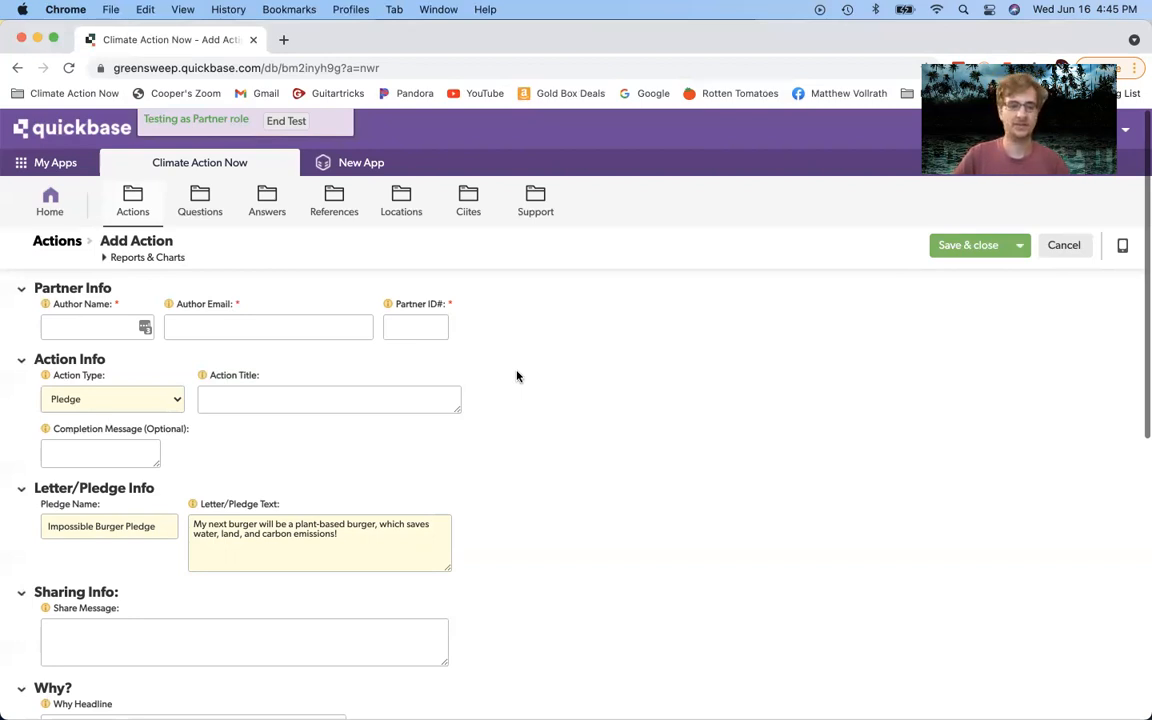
Step: Set the Action Title to 'Take the Impossible Burger Pledge: My next burger will be plant-based'
{"action": "left_click", "coordinate": [297, 400]}
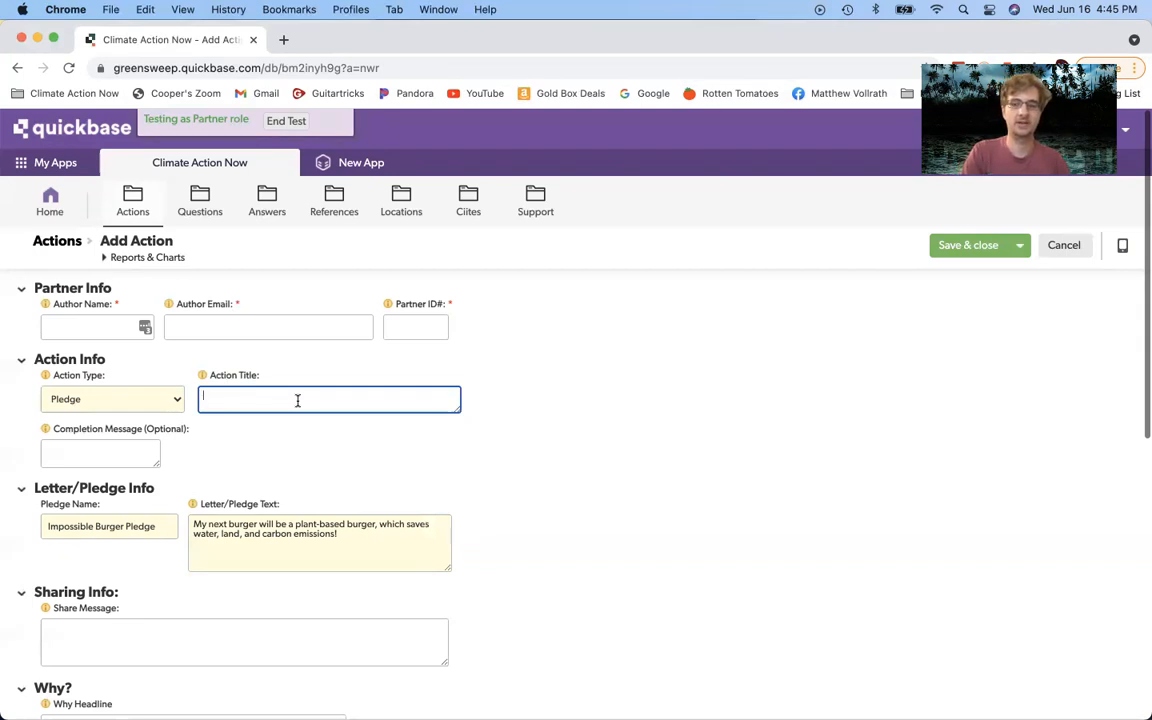
{"action": "type", "text": "Take "}
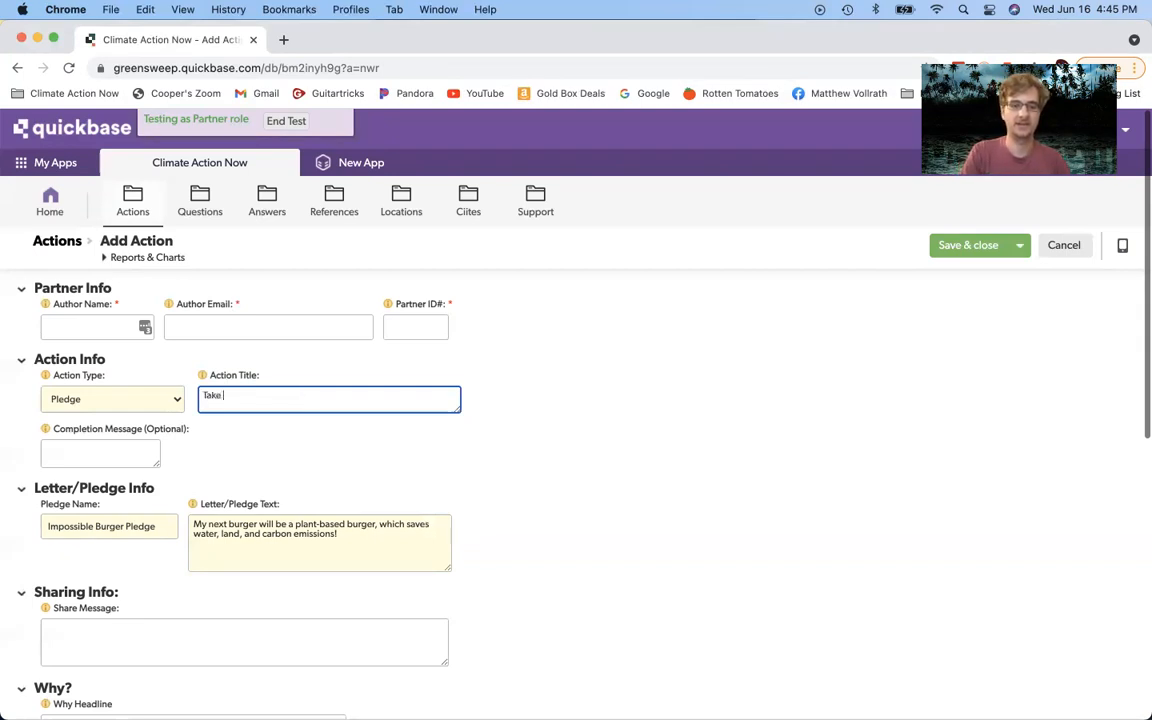
{"action": "type", "text": "the Impossible Burger Pledge:"}
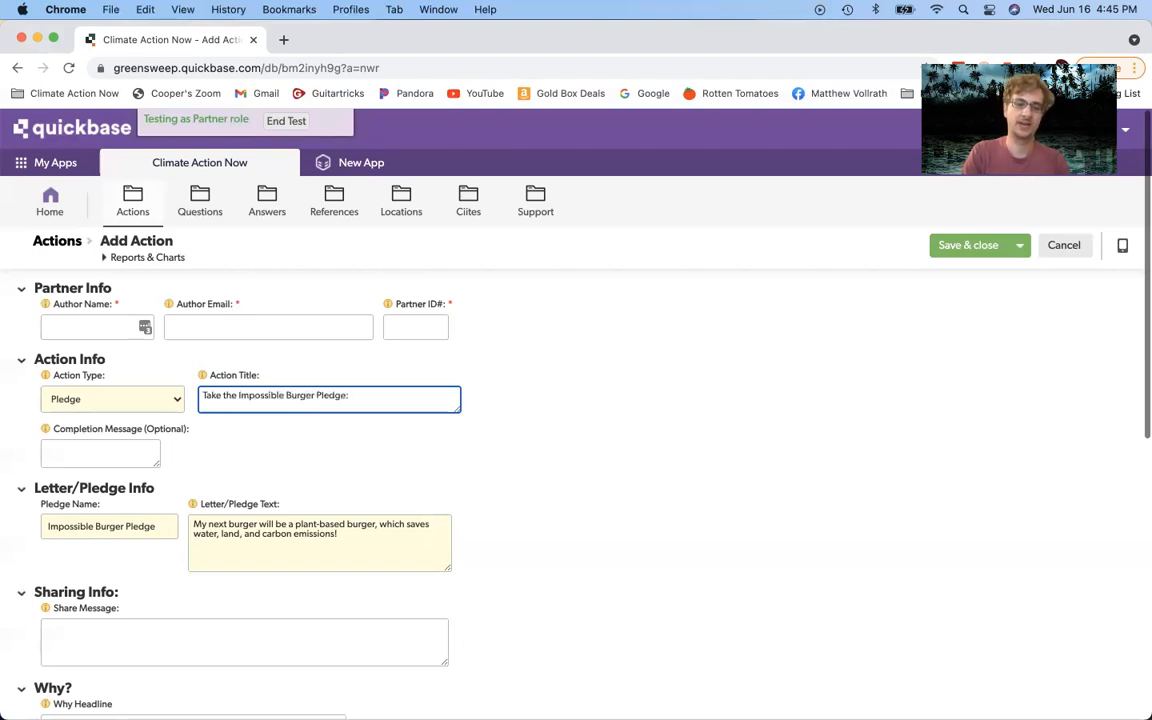
{"action": "type", "text": " My next burg"}
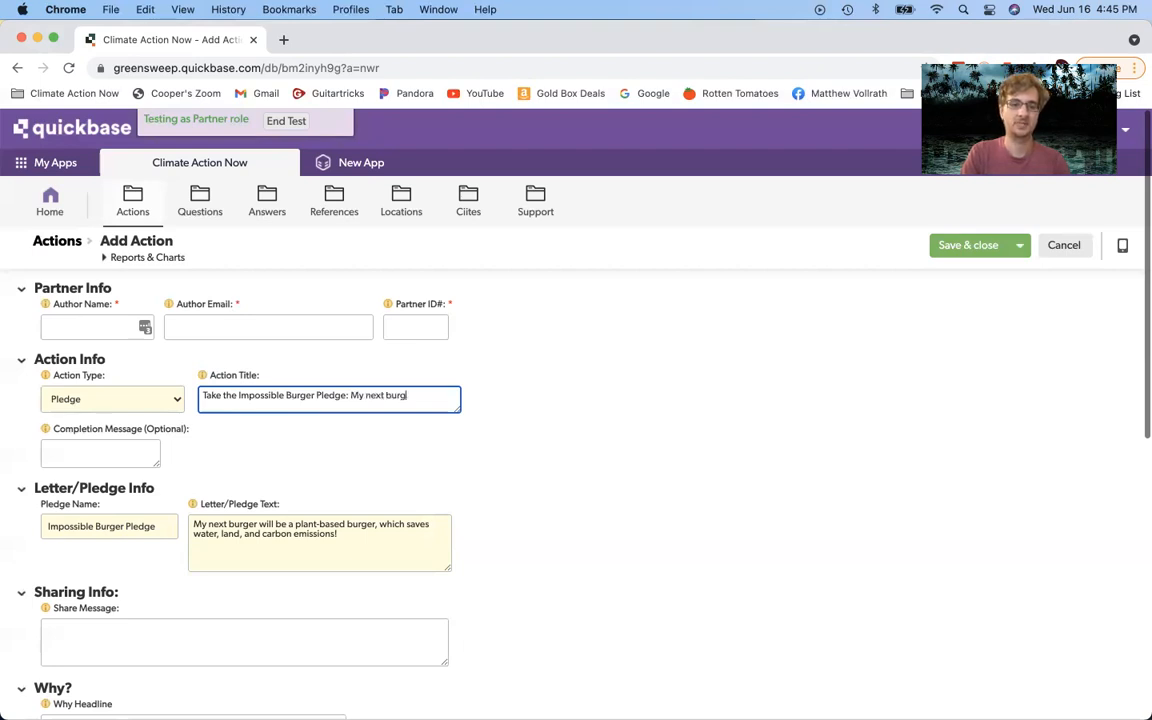
{"action": "type", "text": "er will be a pl"}
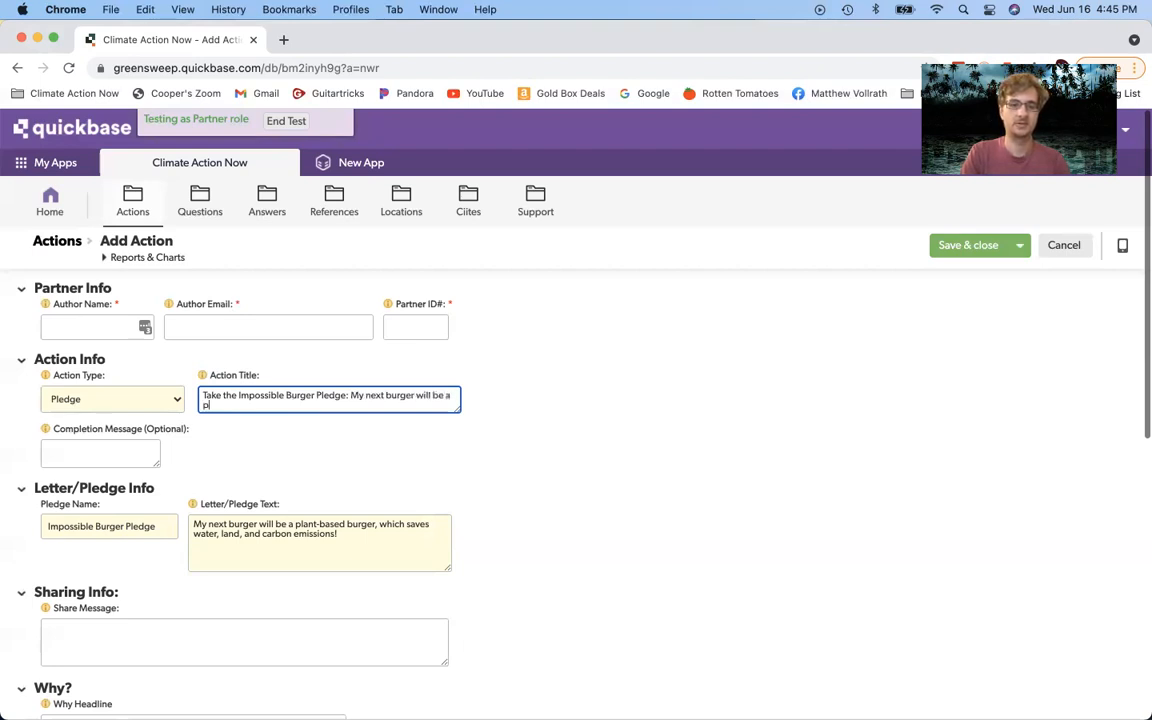
{"action": "type", "text": "ant-based burger"}
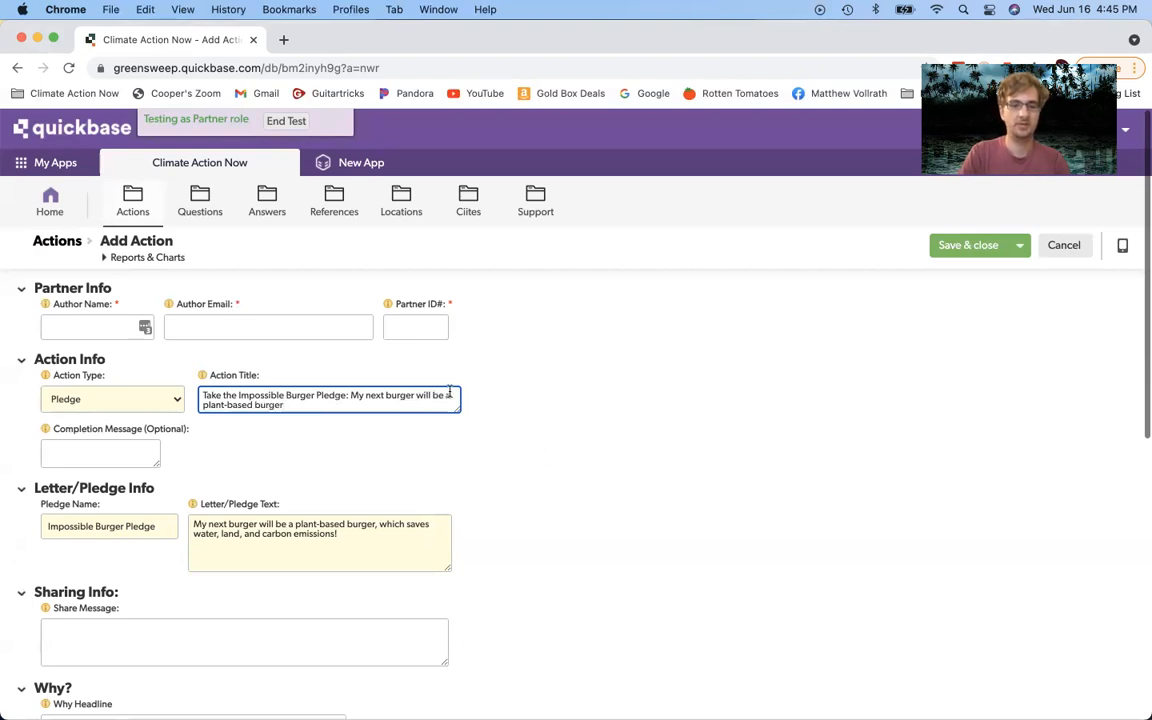
{"action": "key", "text": "BackSpace"}
{"action": "key", "text": "BackSpace"}
{"action": "key", "text": "BackSpace"}
{"action": "key", "text": "BackSpace"}
{"action": "key", "text": "BackSpace"}
{"action": "key", "text": "BackSpace"}
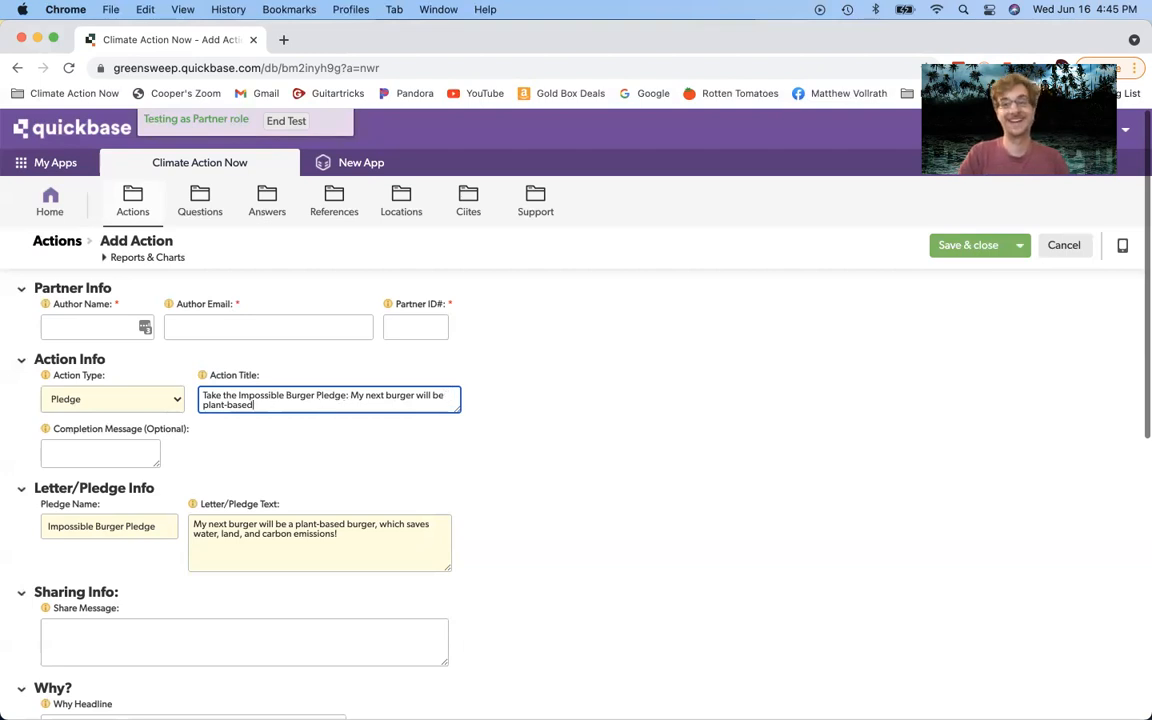
{"action": "left_click", "coordinate": [545, 442]}
Step: Scroll down the Pledge form and open the Action Type dropdown
{"action": "scroll", "coordinate": [361, 467], "scroll_direction": "down", "scroll_amount": 1}
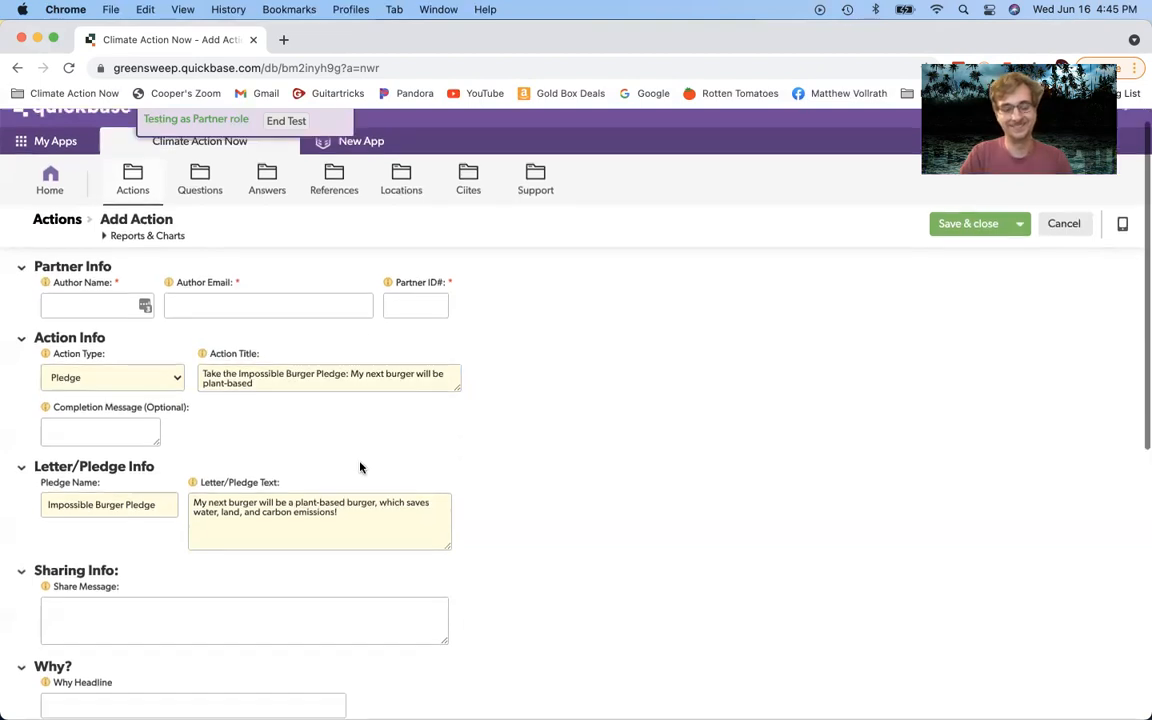
{"action": "scroll", "coordinate": [361, 467], "scroll_direction": "down", "scroll_amount": 1}
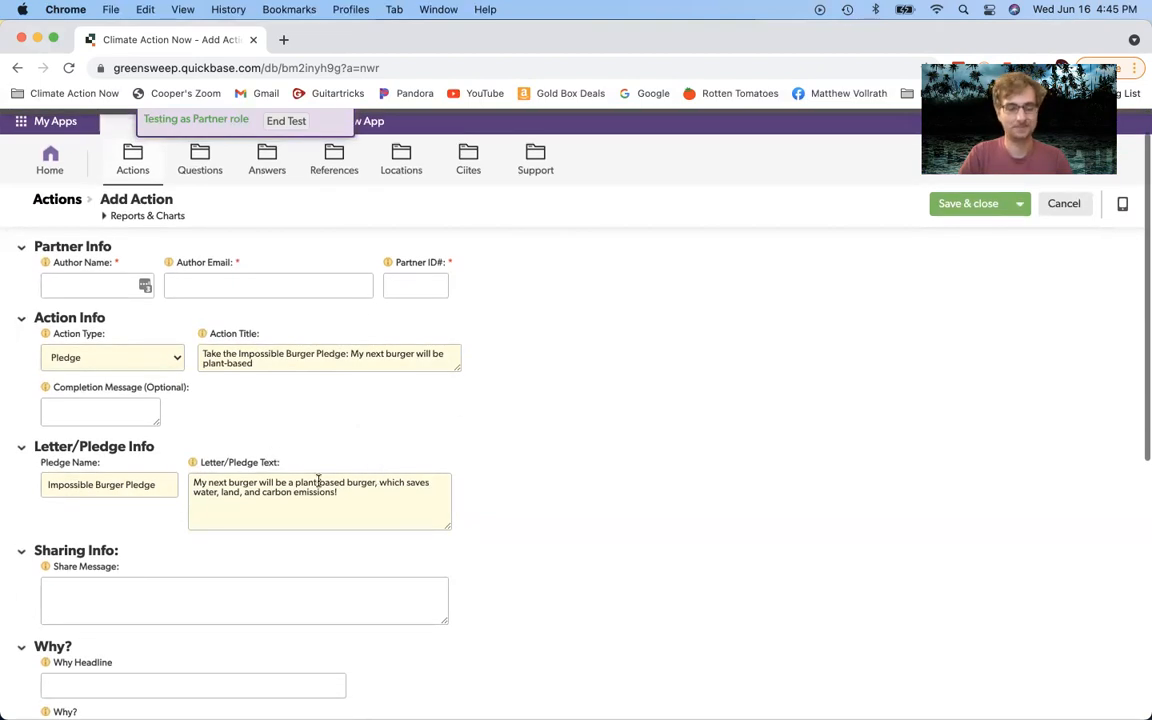
{"action": "scroll", "coordinate": [240, 468], "scroll_direction": "down", "scroll_amount": 1}
{"action": "left_click", "coordinate": [143, 330]}
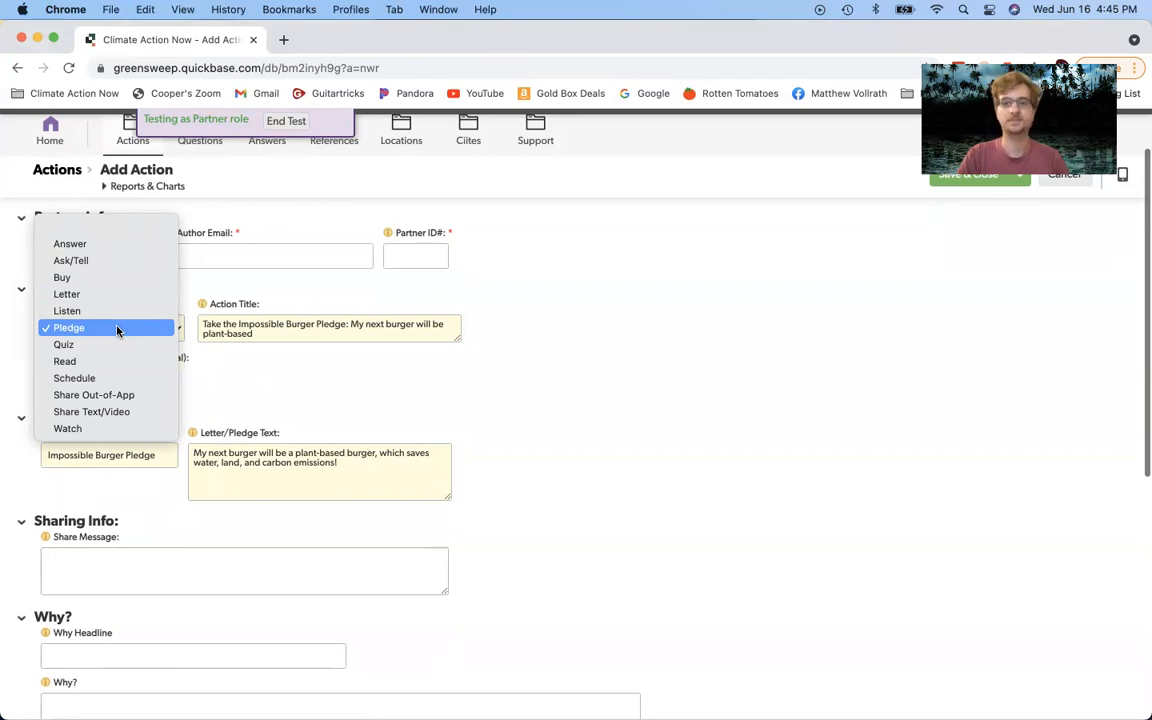
Step: Switch the Action Type to Read and erase the old Impossible Burger title
{"action": "left_click", "coordinate": [64, 367]}
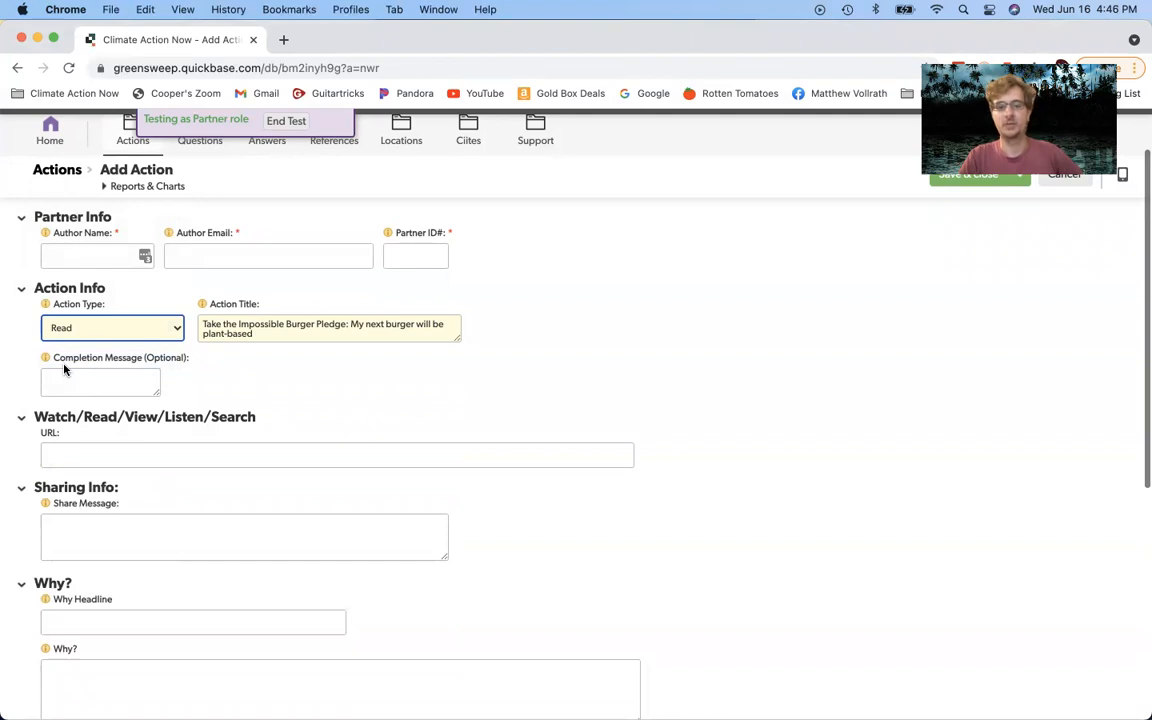
{"action": "left_click_drag", "start_coordinate": [254, 335], "coordinate": [189, 322]}
{"action": "key", "text": "BackSpace"}
{"action": "left_click", "coordinate": [618, 358]}
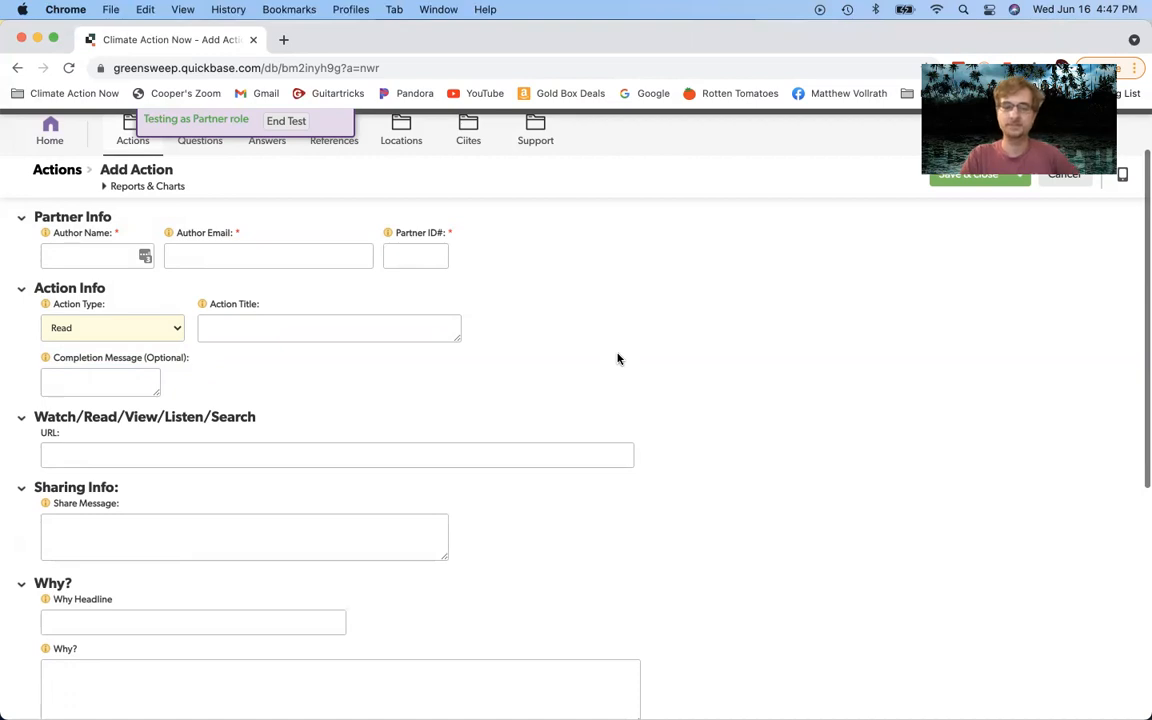
Step: Enter 'Learn why Texas's power crisis is a sign of climate woes to come' as the Action Title
{"action": "left_click", "coordinate": [302, 326]}
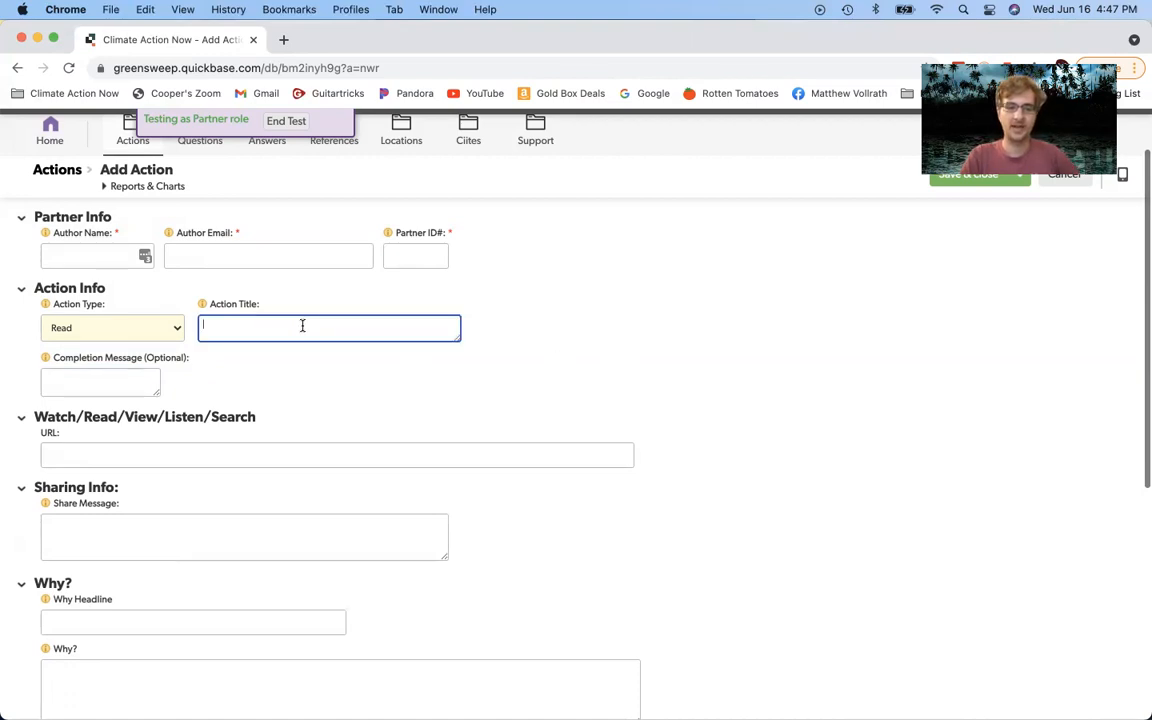
{"action": "type", "text": "Learn"}
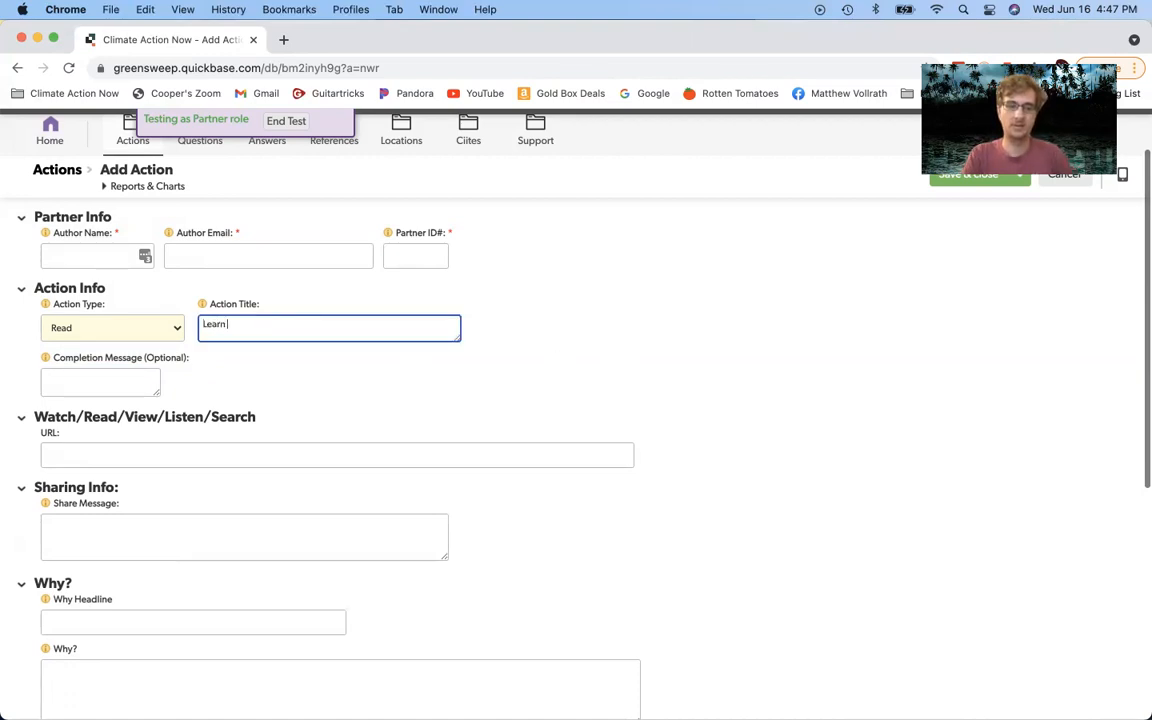
{"action": "type", "text": " why Texa"}
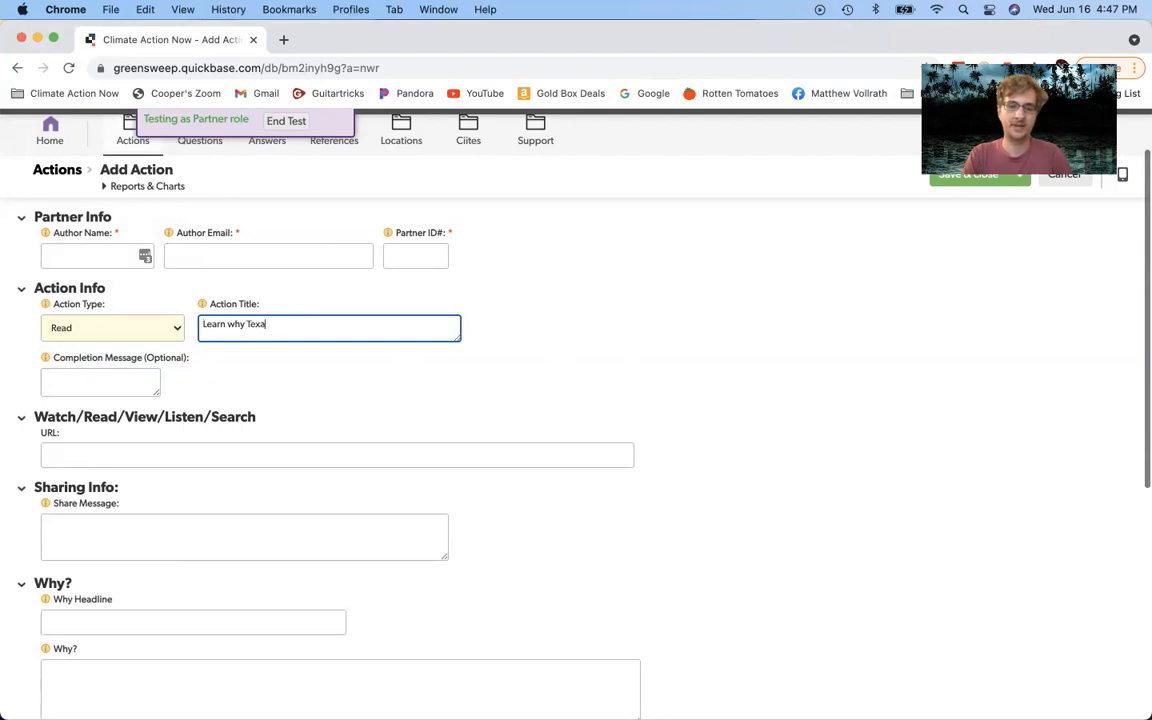
{"action": "type", "text": "s's power crisis is a sign of climate woes to come"}
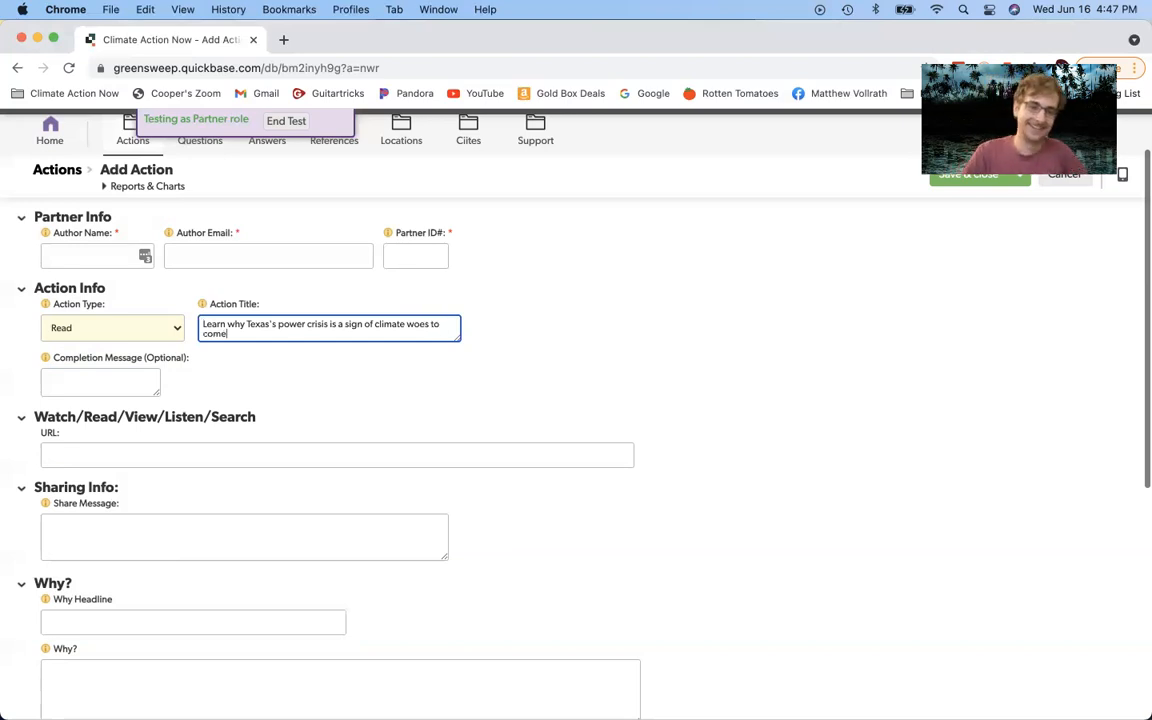
{"action": "left_click", "coordinate": [286, 357]}
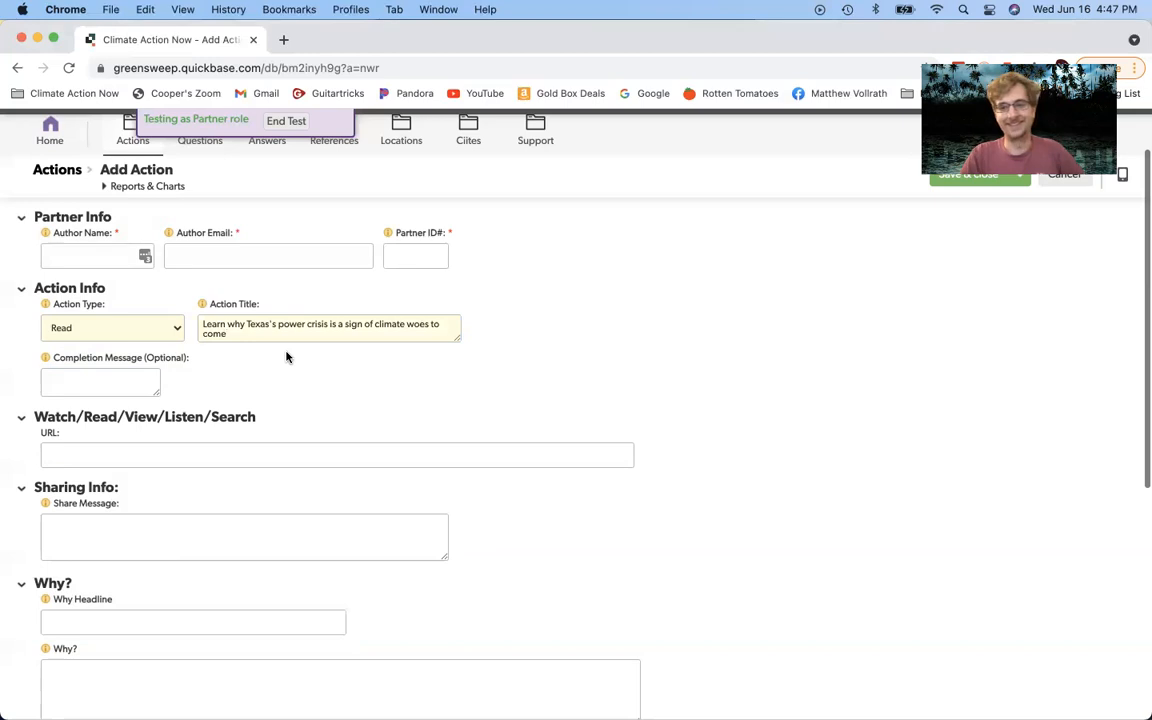
{"action": "left_click", "coordinate": [270, 334]}
{"action": "scroll", "coordinate": [362, 425], "scroll_direction": "down", "scroll_amount": 2}
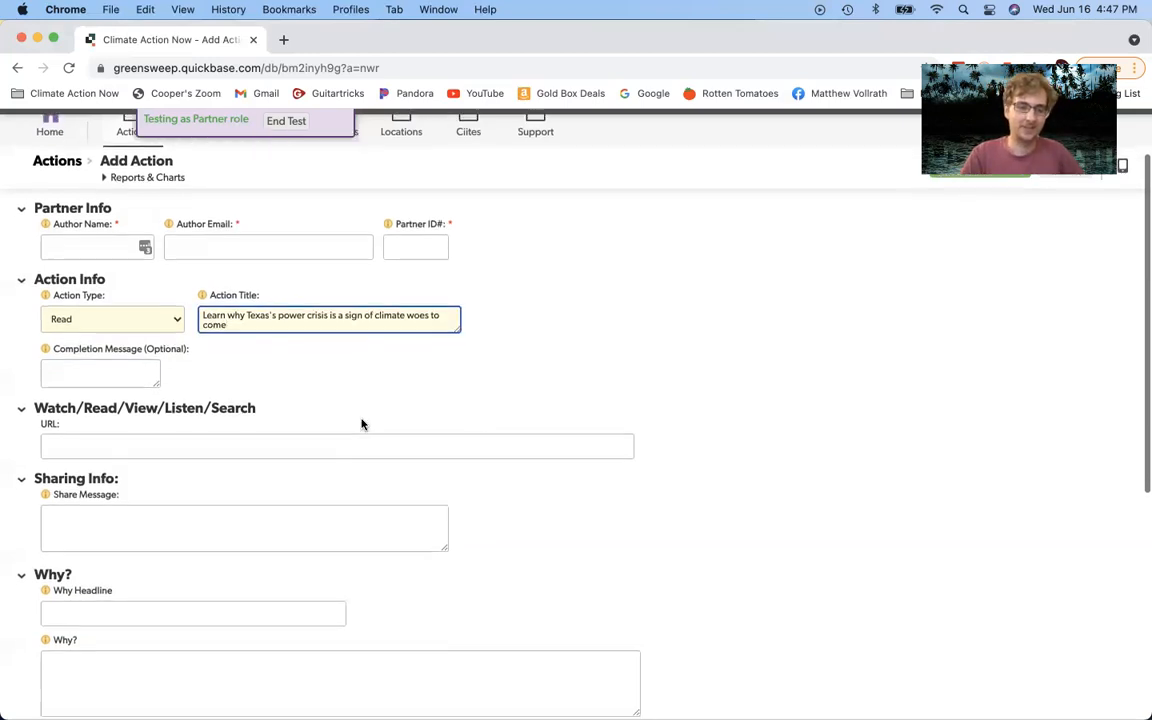
{"action": "left_click", "coordinate": [298, 442]}
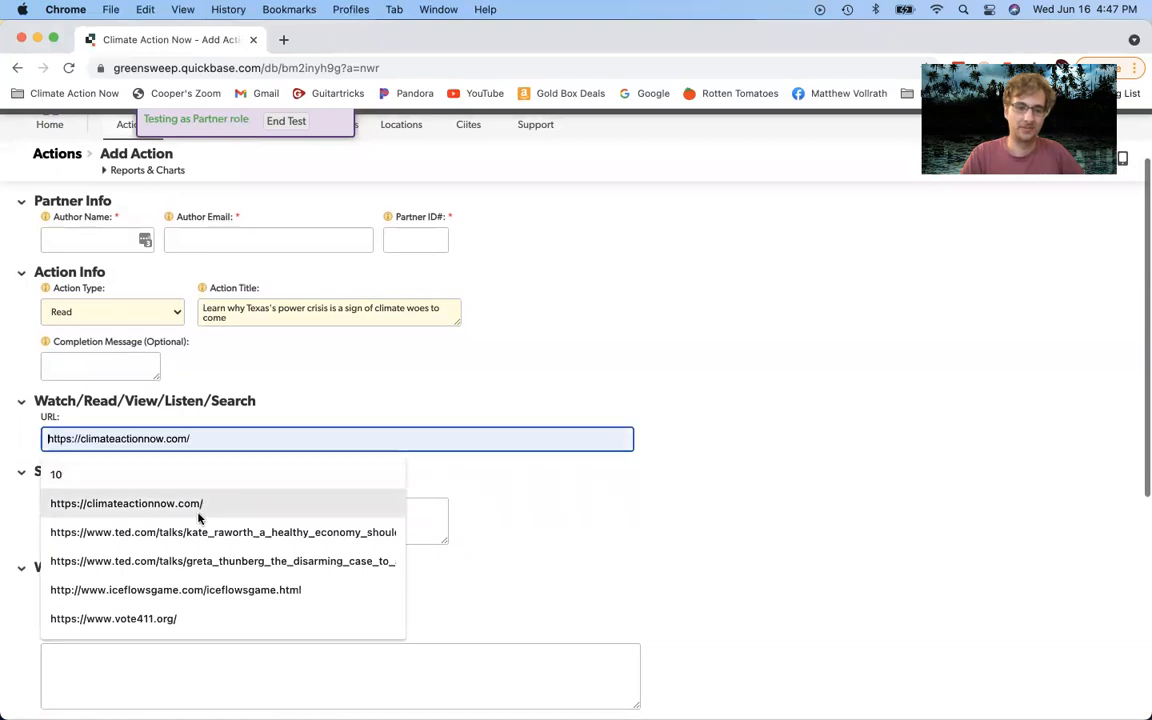
{"action": "left_click", "coordinate": [154, 618]}
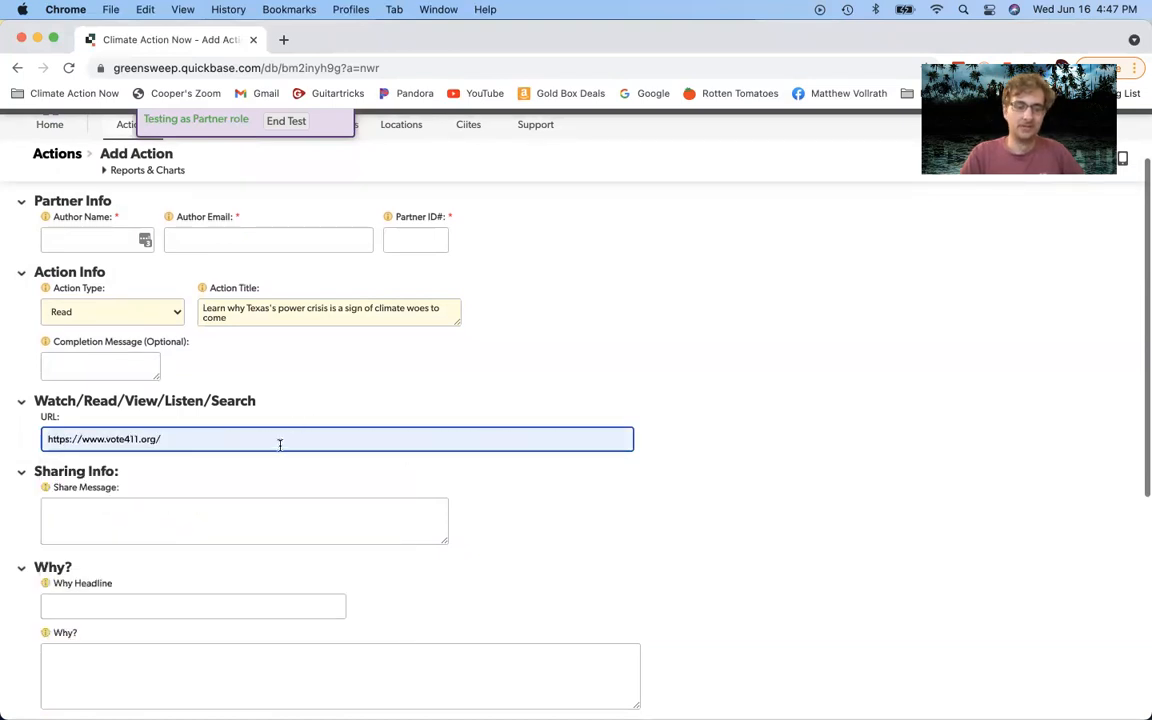
{"action": "left_click", "coordinate": [198, 421]}
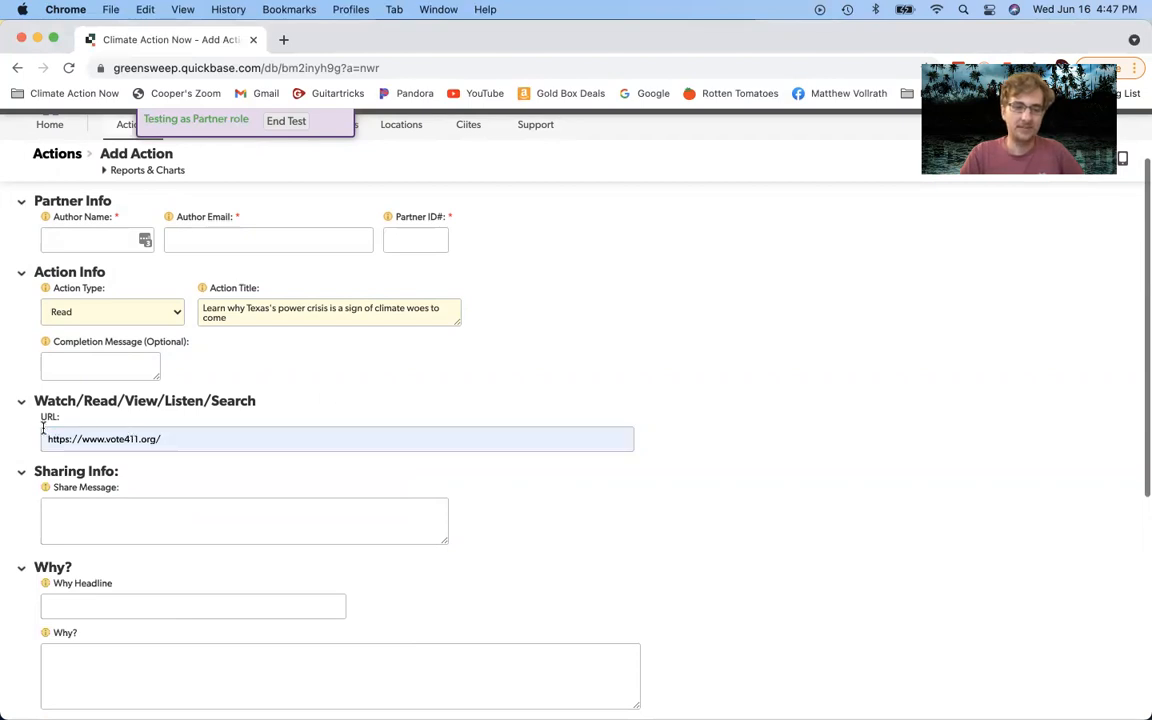
{"action": "left_click", "coordinate": [185, 437]}
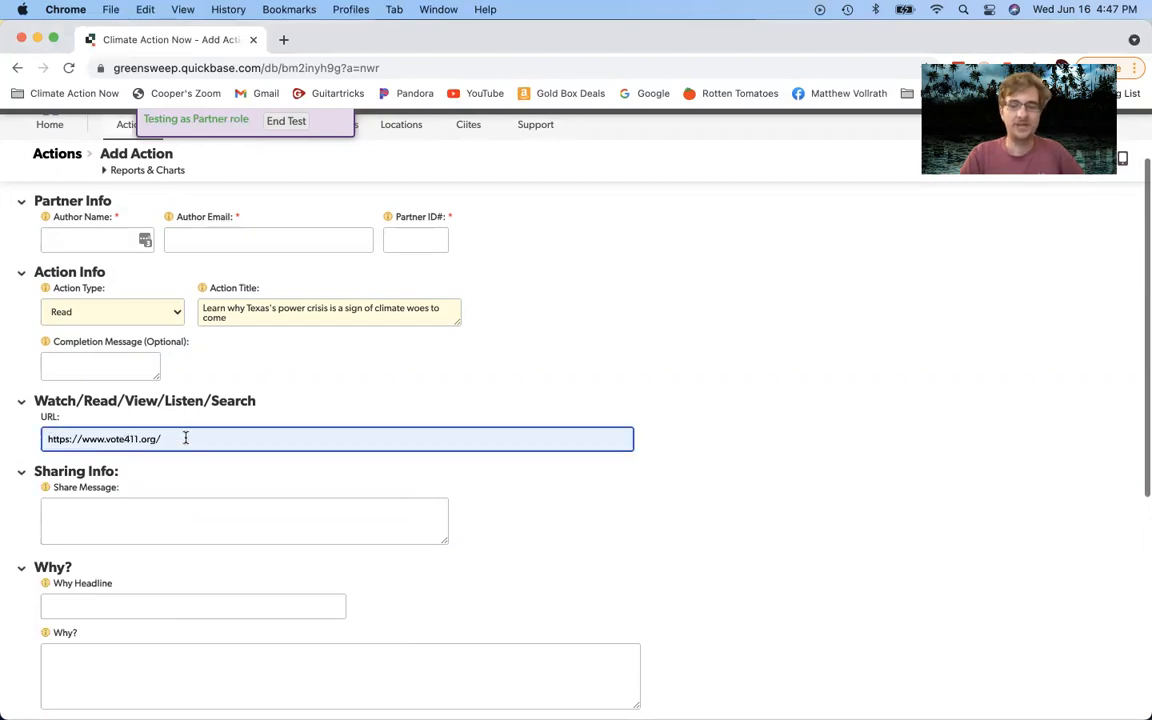
{"action": "left_click_drag", "start_coordinate": [172, 437], "coordinate": [67, 406]}
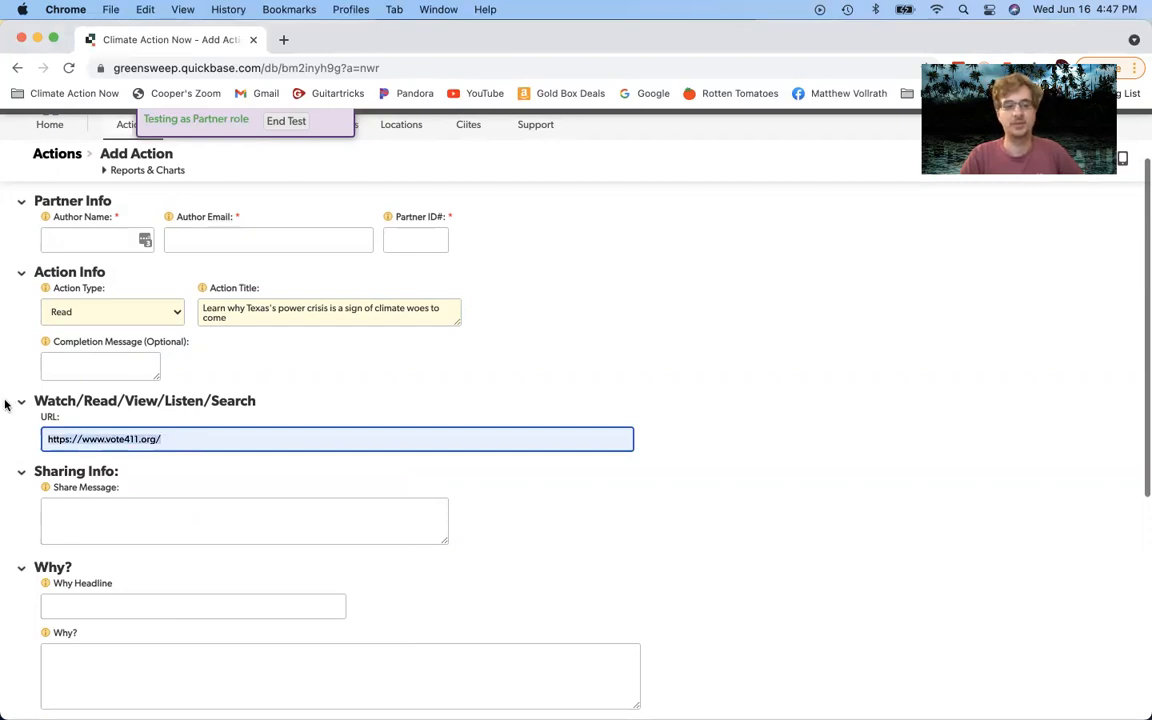
{"action": "key", "text": "BackSpace"}
{"action": "left_click", "coordinate": [382, 358]}
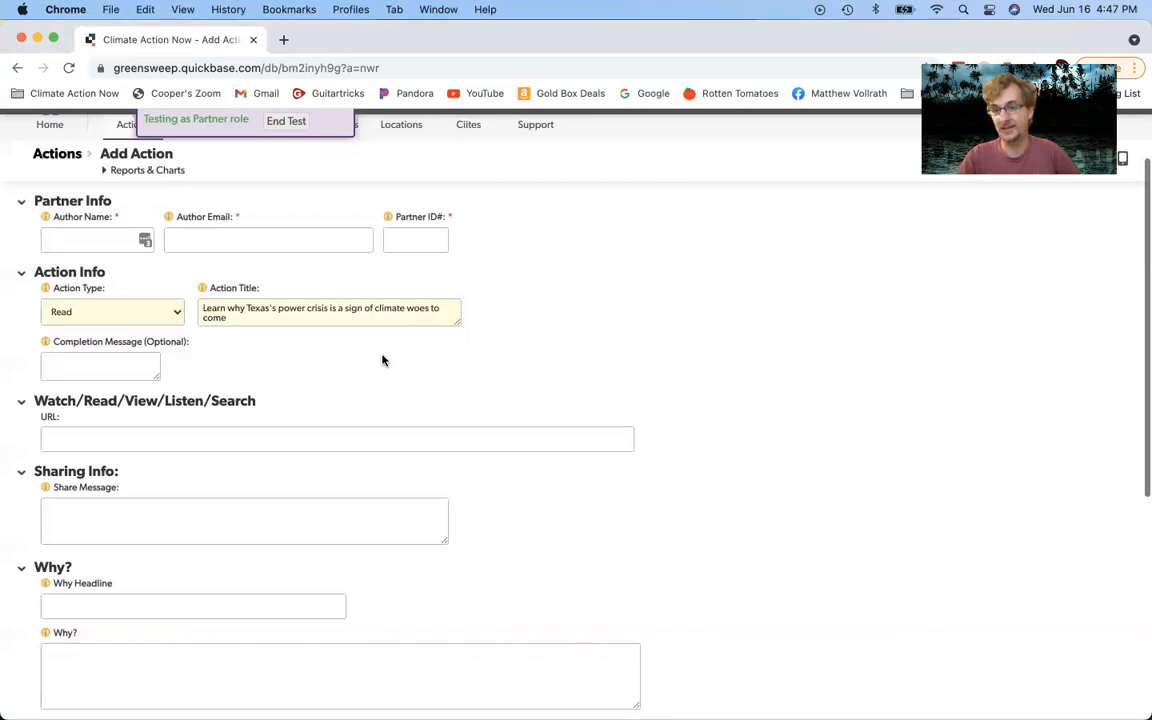
Step: Leave the action type on Read and replace its title with 'Attend our next Chapter Meeting!'
{"action": "left_click", "coordinate": [110, 311]}
{"action": "left_click", "coordinate": [112, 311]}
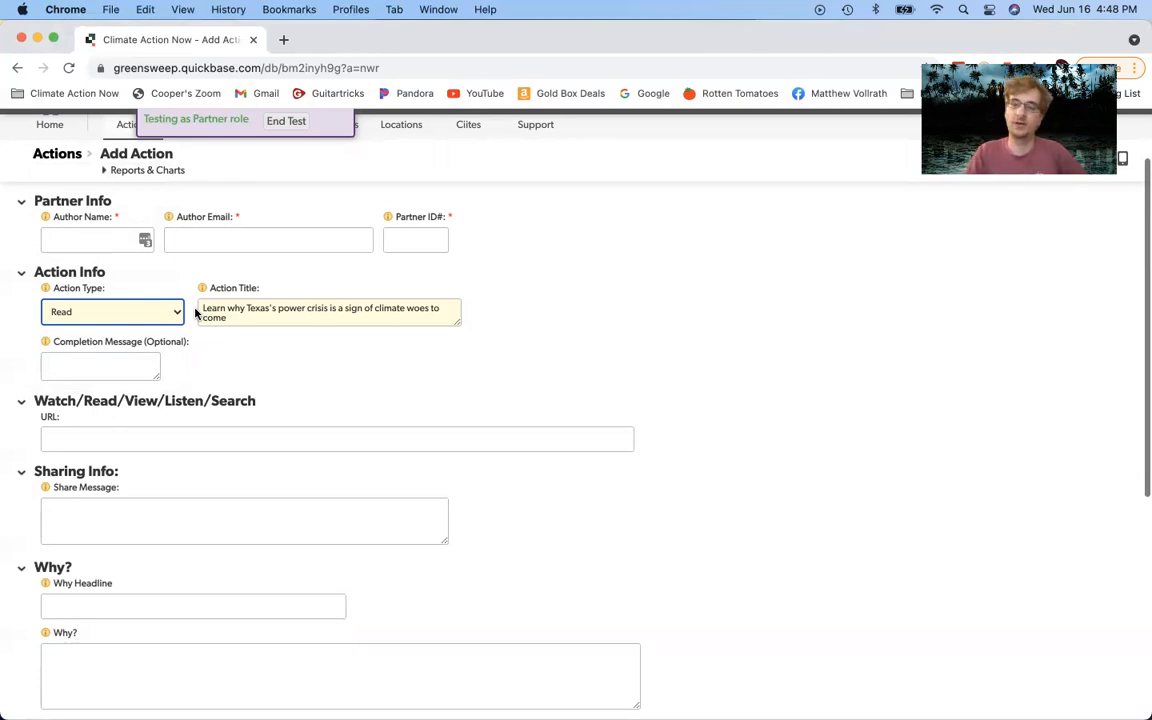
{"action": "key", "text": "Tab"}
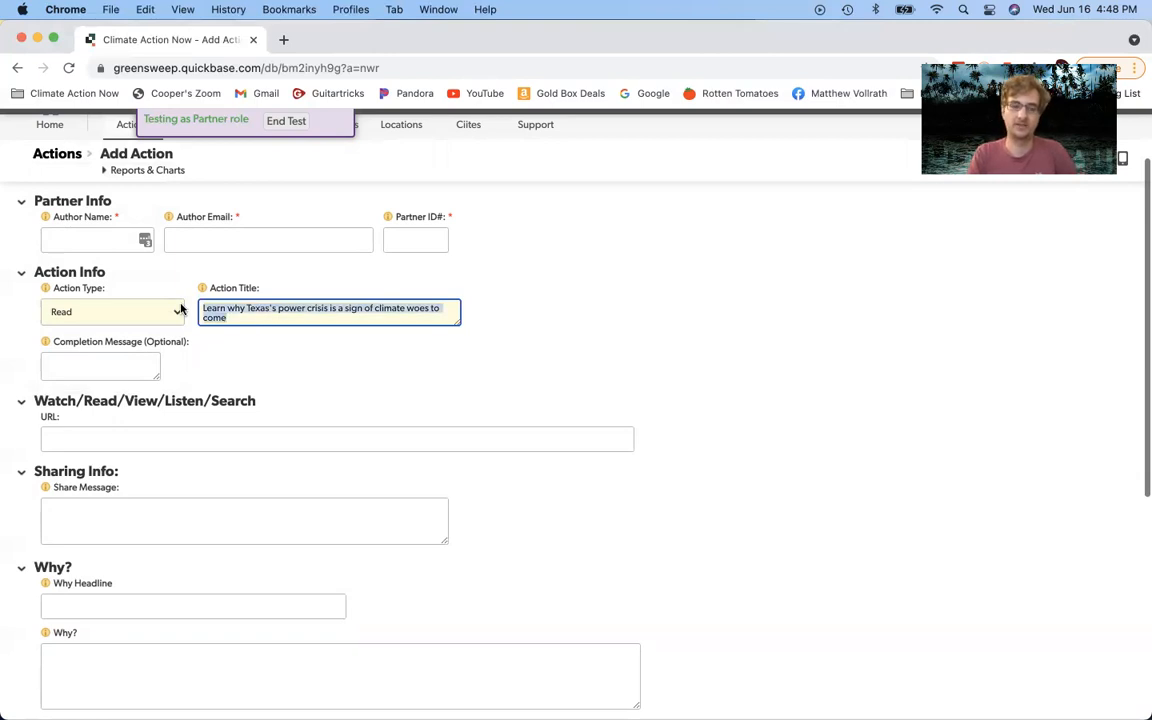
{"action": "type", "text": "Attend"}
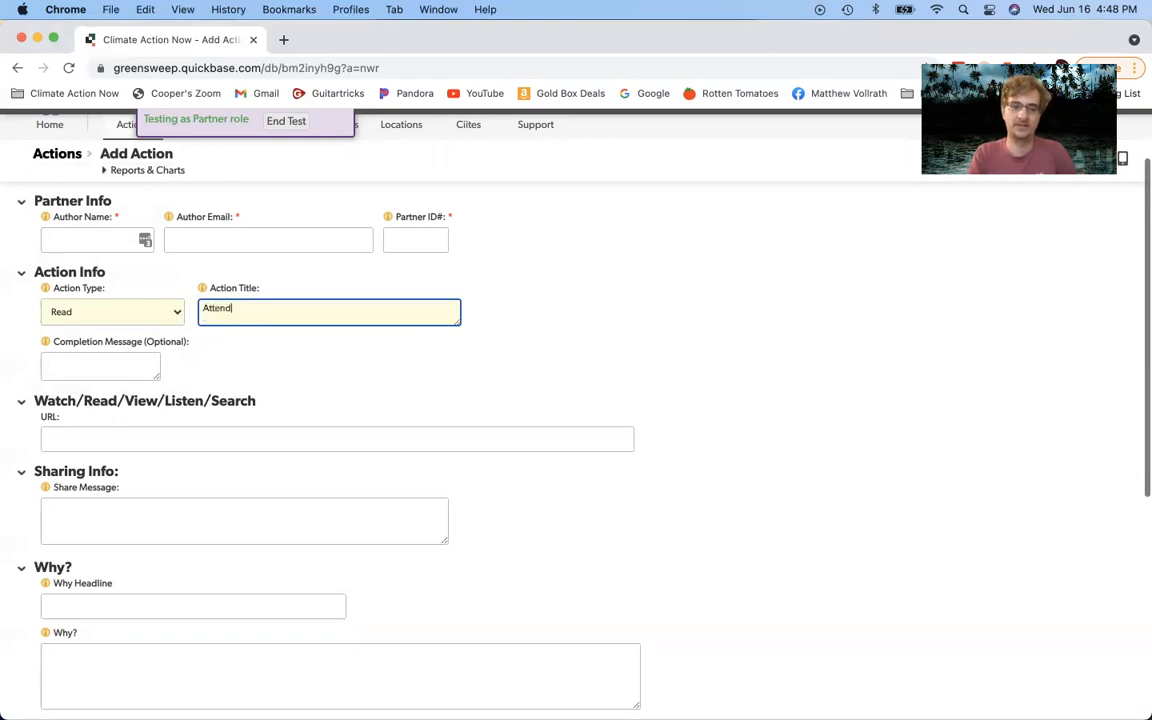
{"action": "type", "text": " our next Chapter Meeting!!"}
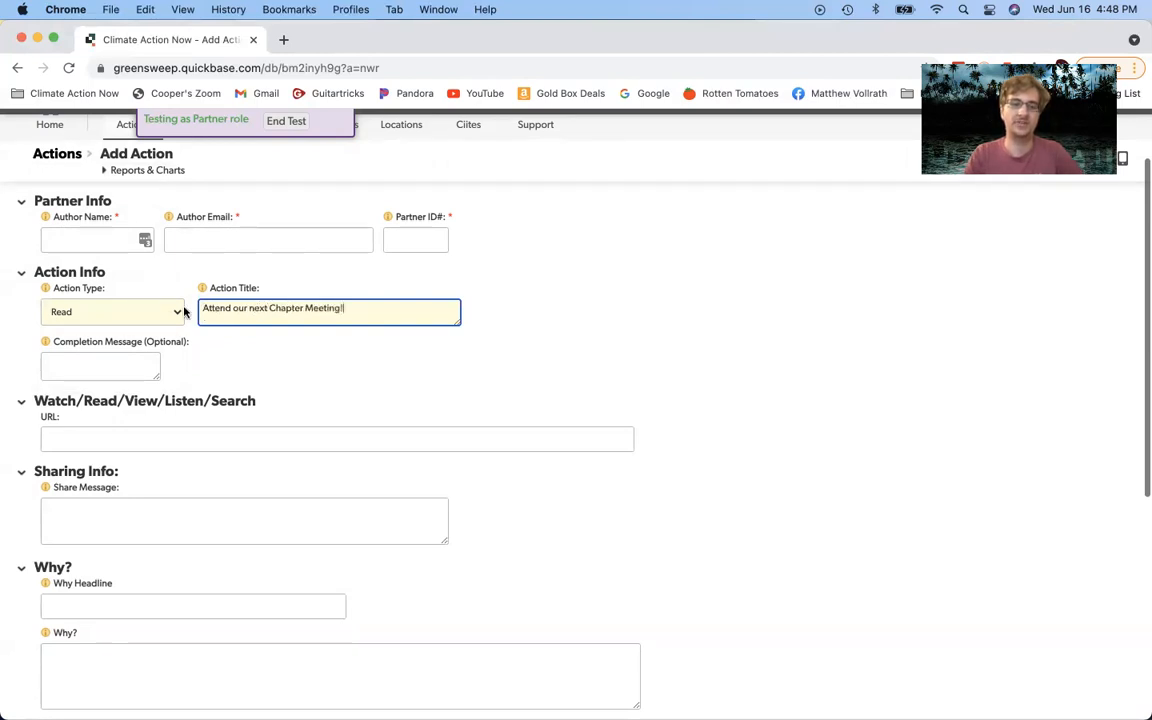
{"action": "right_click", "coordinate": [360, 378]}
{"action": "left_click", "coordinate": [181, 329]}
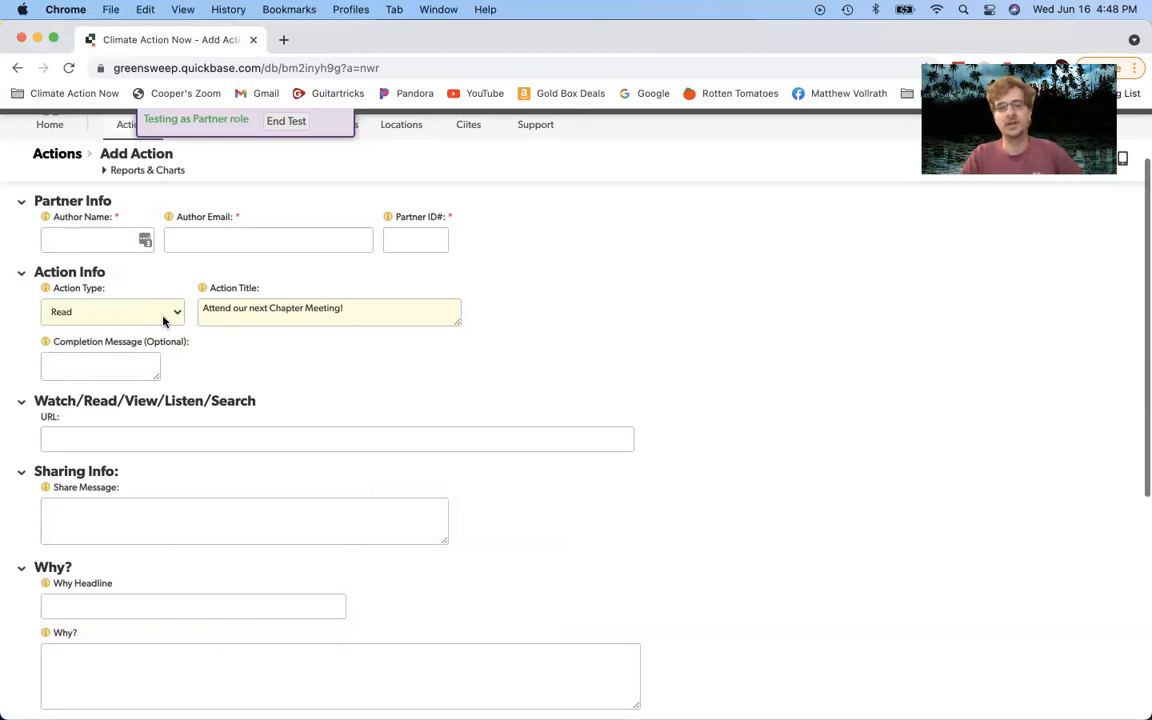
{"action": "left_click", "coordinate": [358, 317]}
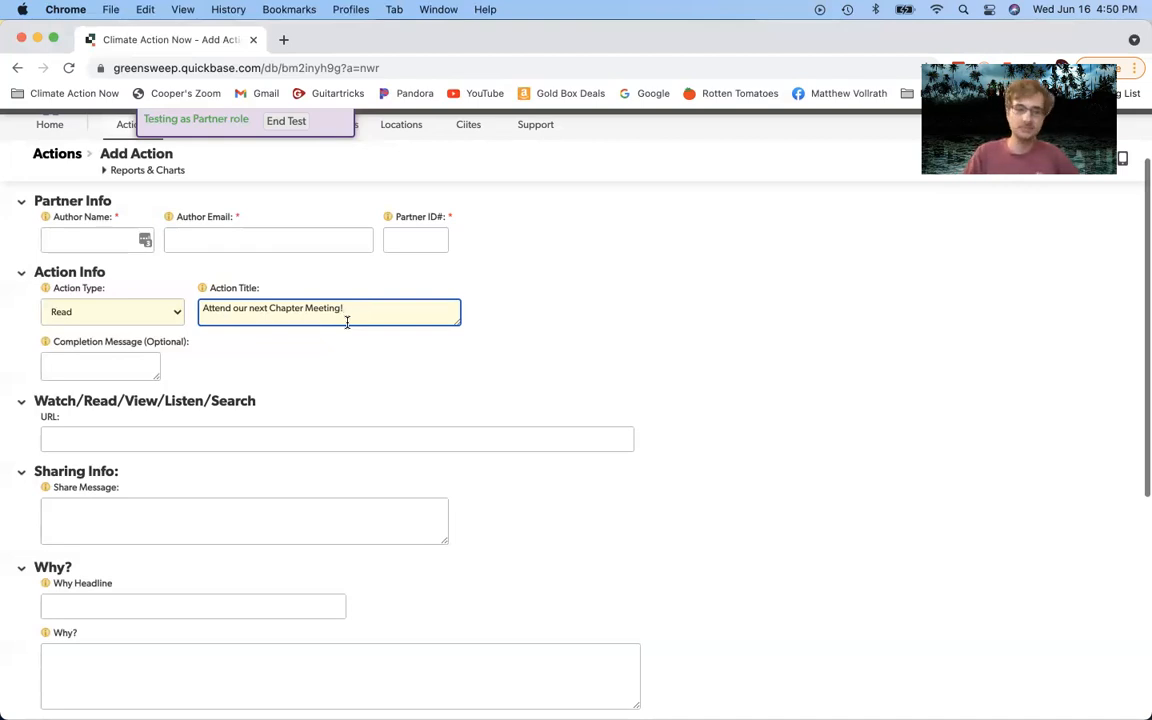
Step: Switch the action type to Schedule and delete the old action title
{"action": "left_click", "coordinate": [131, 313]}
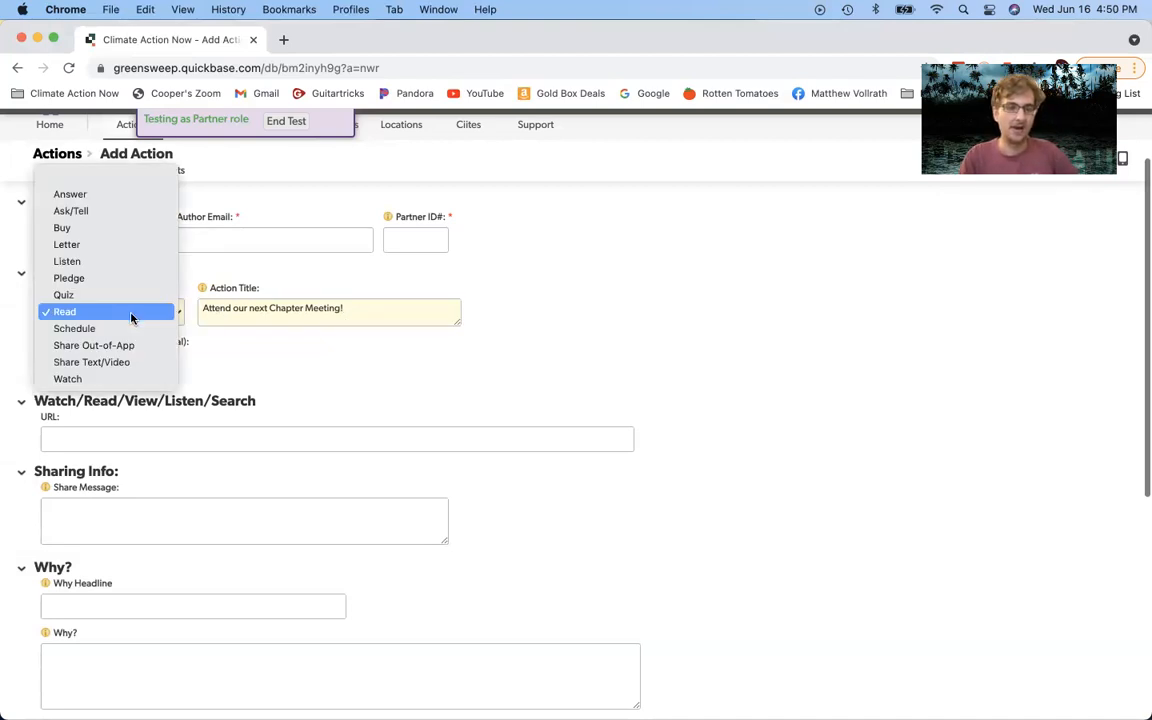
{"action": "left_click", "coordinate": [129, 329]}
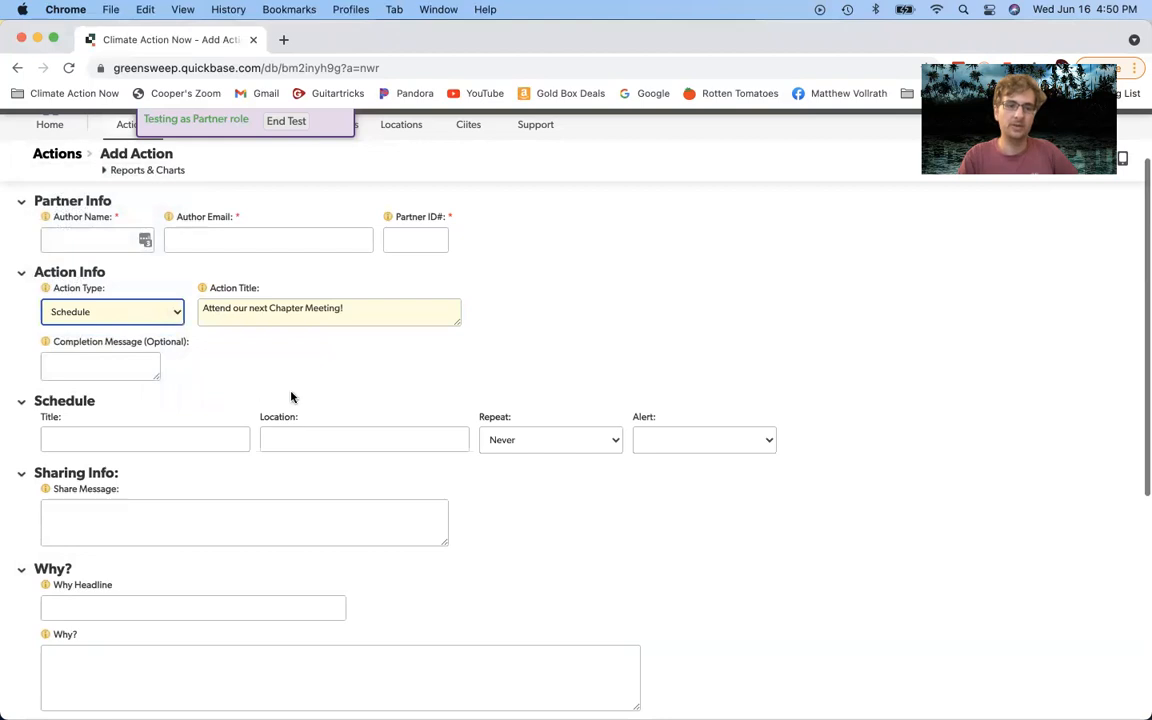
{"action": "left_click", "coordinate": [385, 309]}
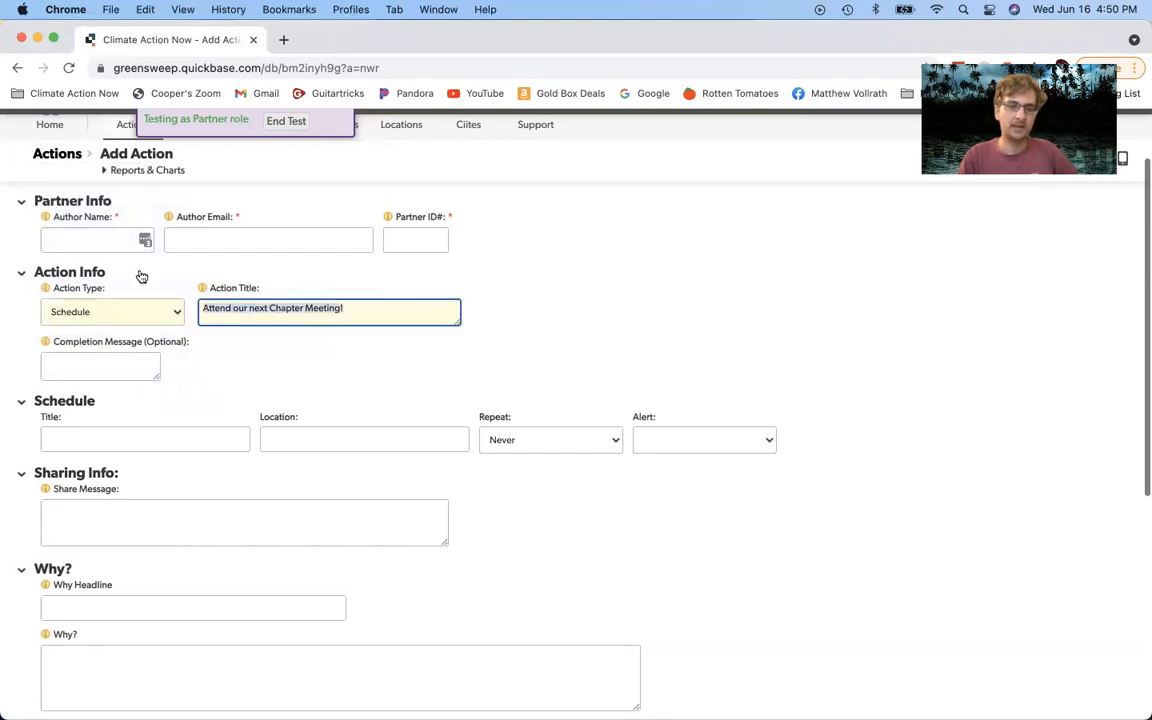
{"action": "key", "text": "BackSpace"}
{"action": "left_click", "coordinate": [595, 333]}
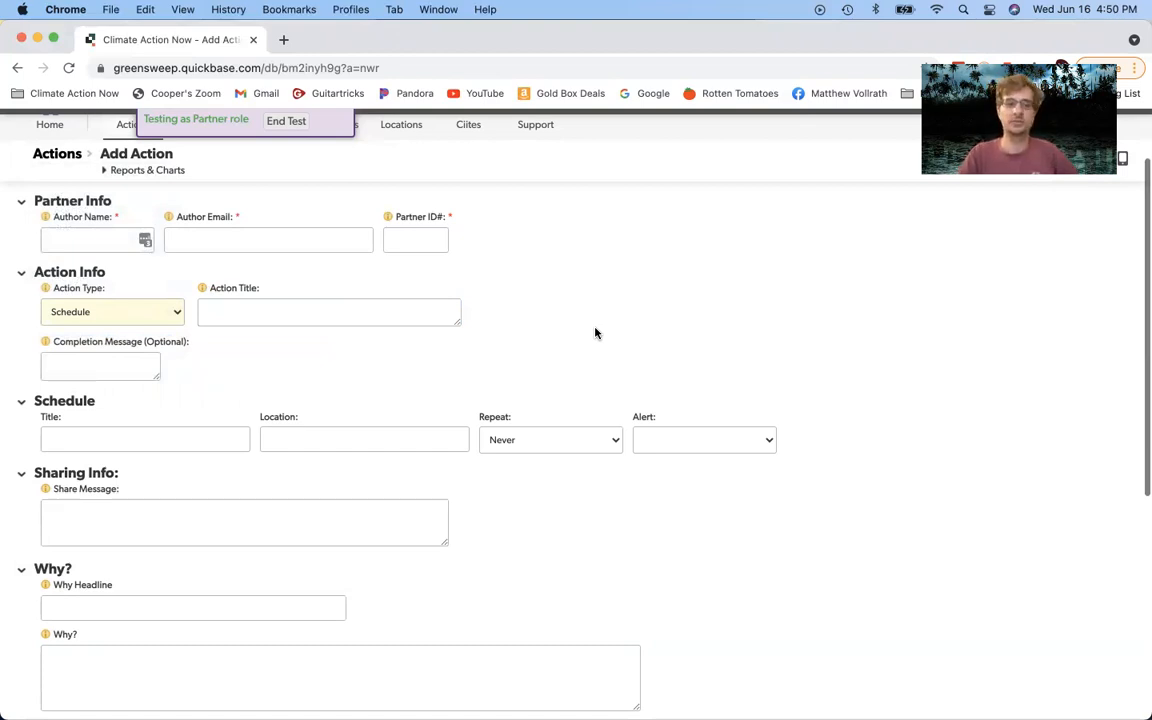
Step: Toggle the action type to Read and back to Schedule
{"action": "left_click", "coordinate": [118, 311]}
{"action": "left_click", "coordinate": [130, 295]}
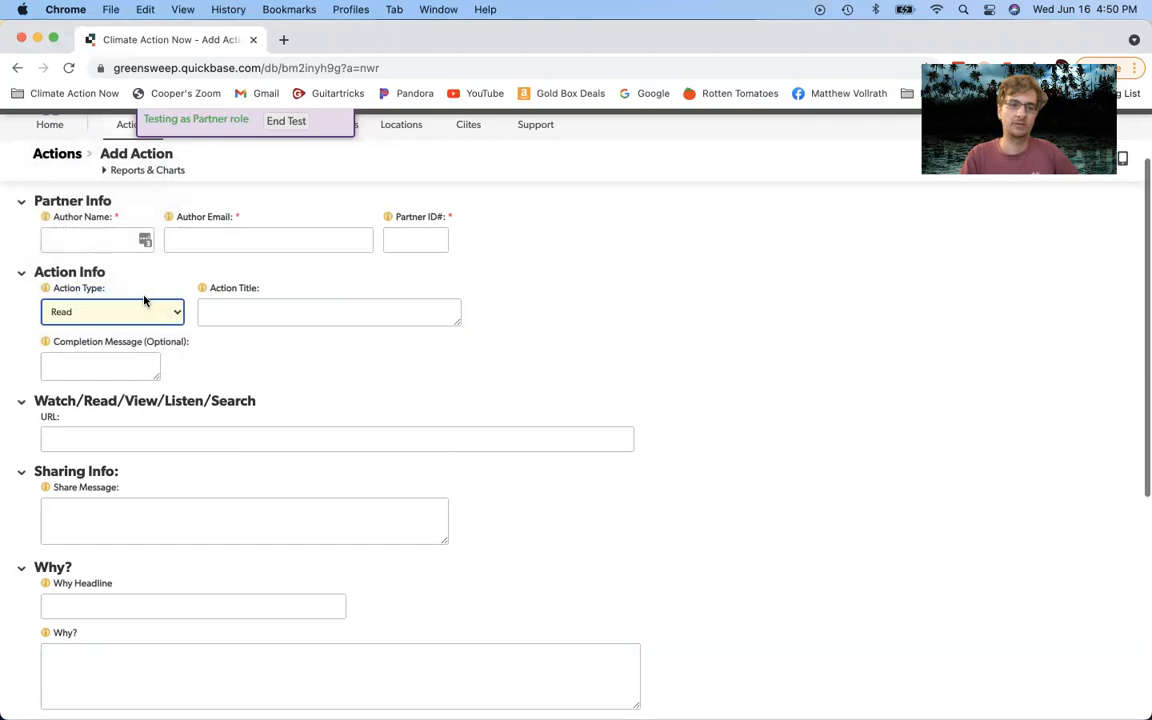
{"action": "left_click", "coordinate": [151, 314]}
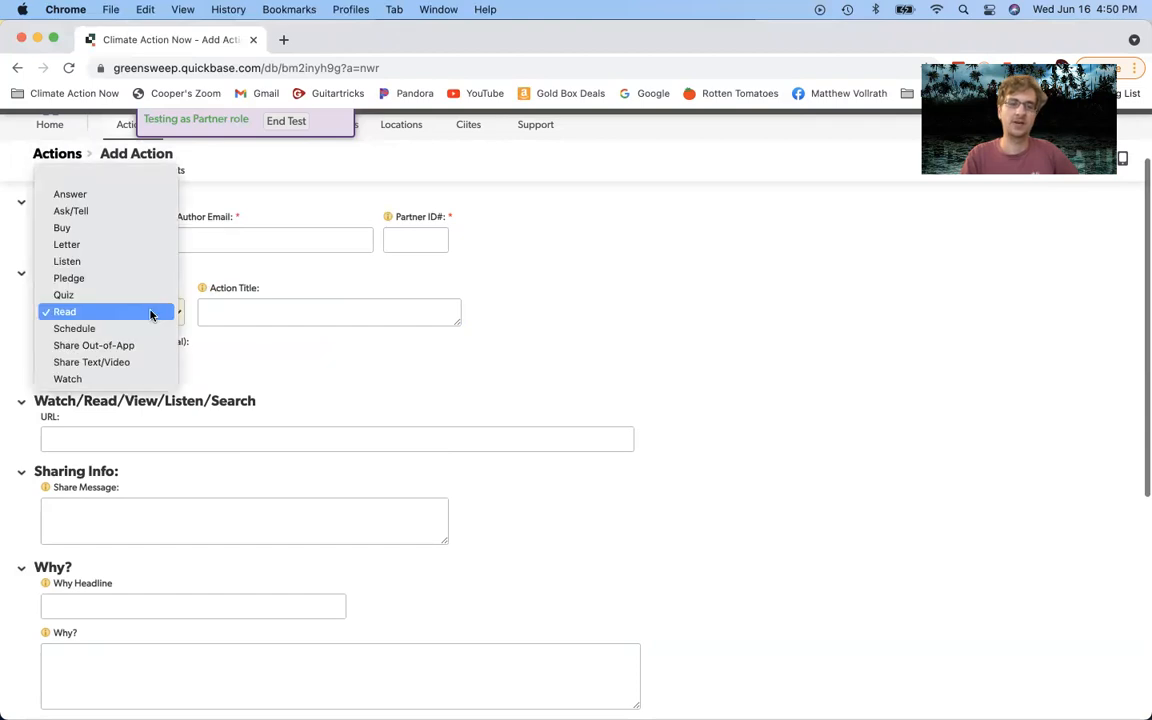
{"action": "left_click", "coordinate": [152, 328]}
{"action": "left_click", "coordinate": [215, 313]}
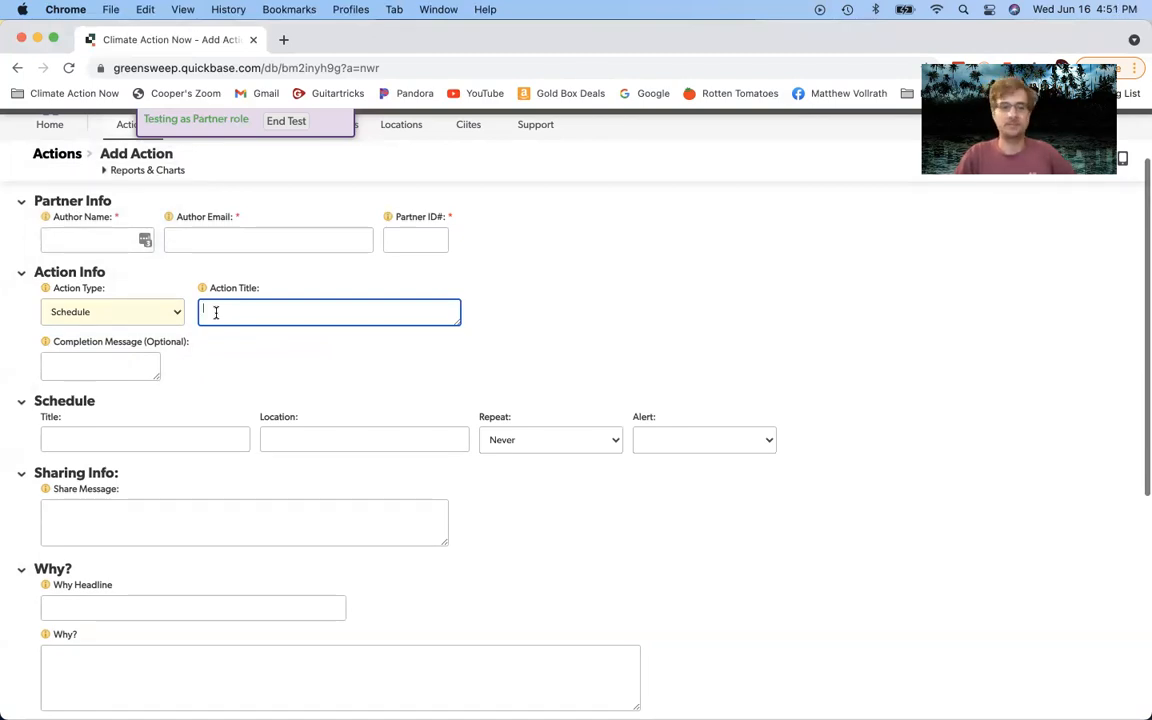
Step: Title the action 'Schedule a time to watch the documentary "Chasing Ice"'
{"action": "type", "text": "S"}
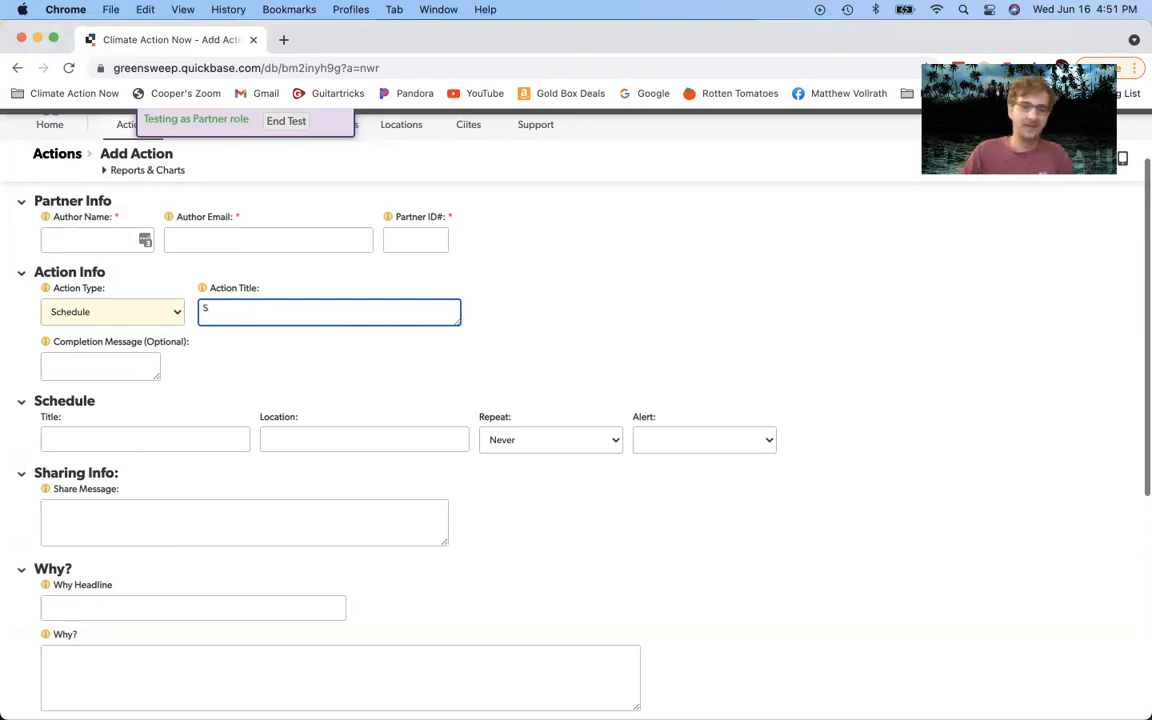
{"action": "type", "text": "chedule "}
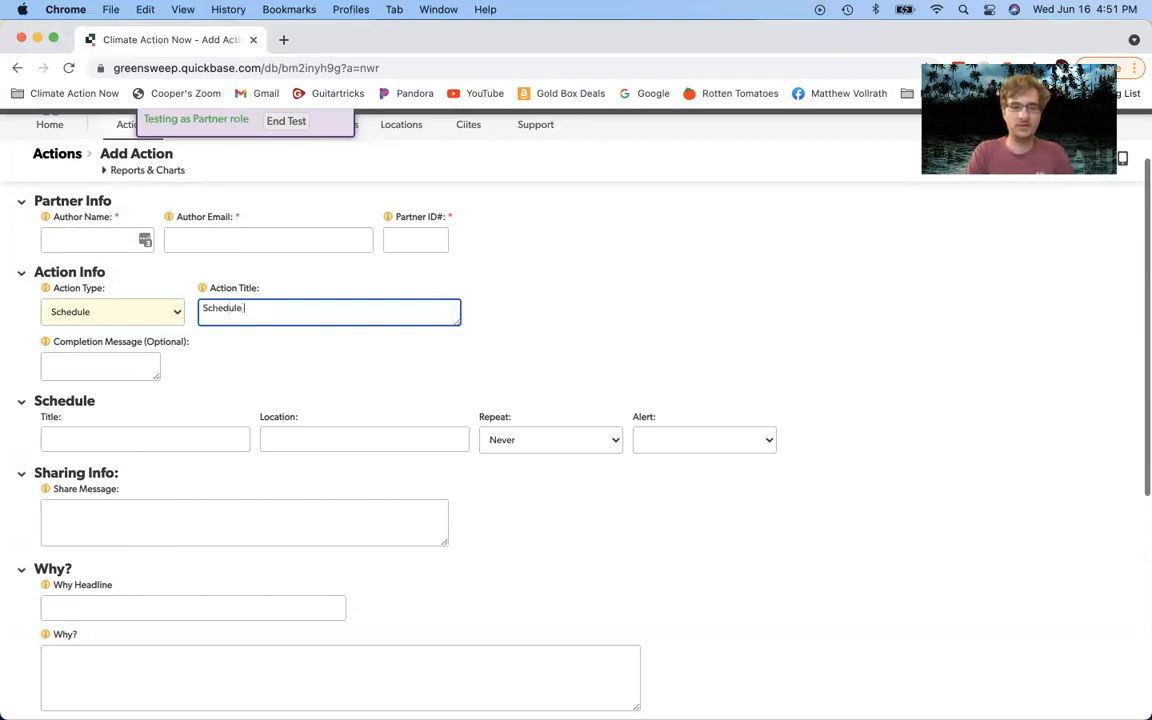
{"action": "type", "text": "a time to watc"}
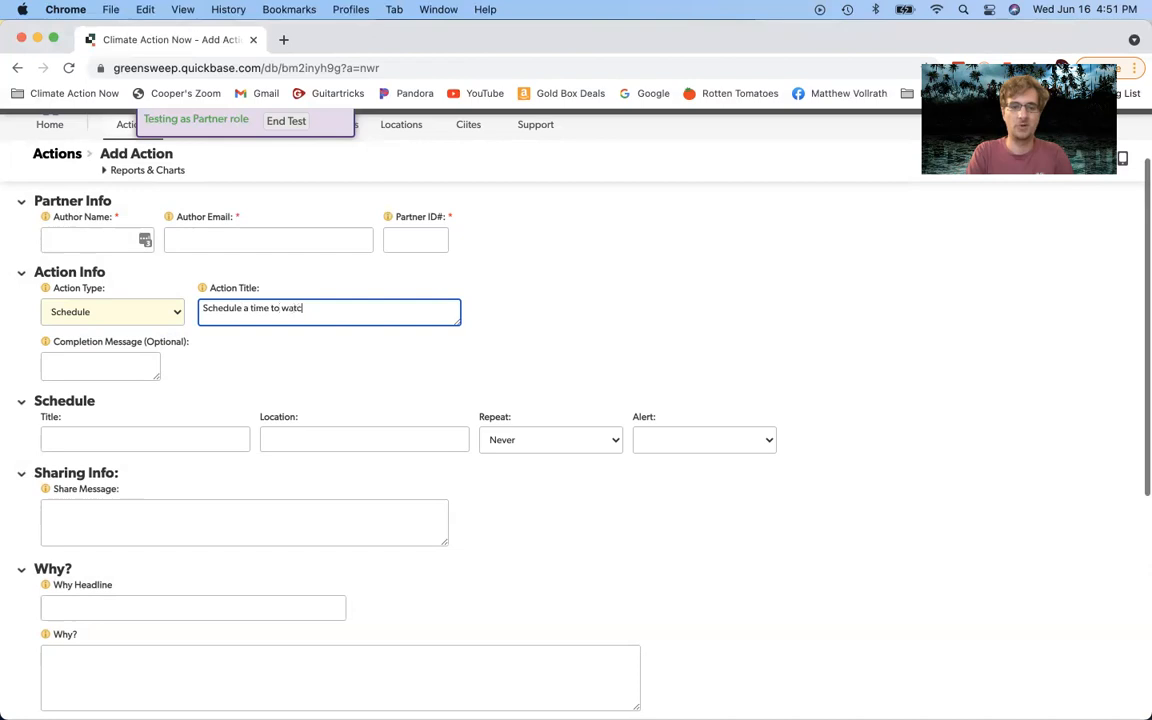
{"action": "type", "text": "h the documentary "}
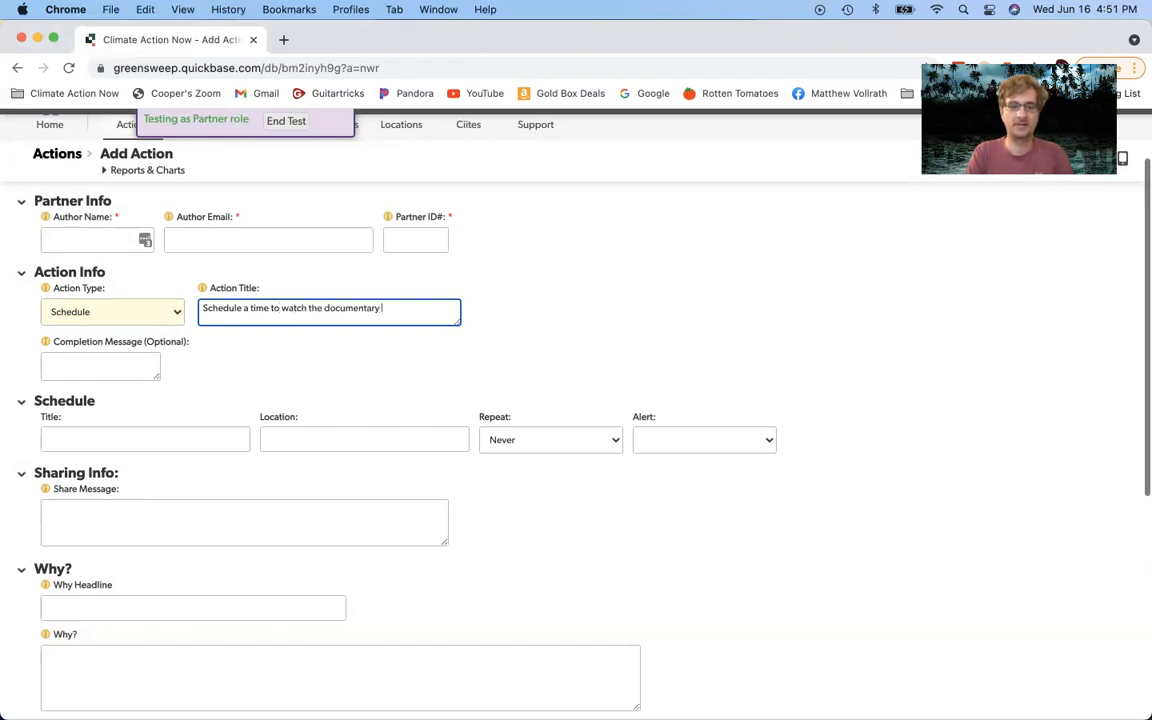
{"action": "type", "text": "\"Cha"}
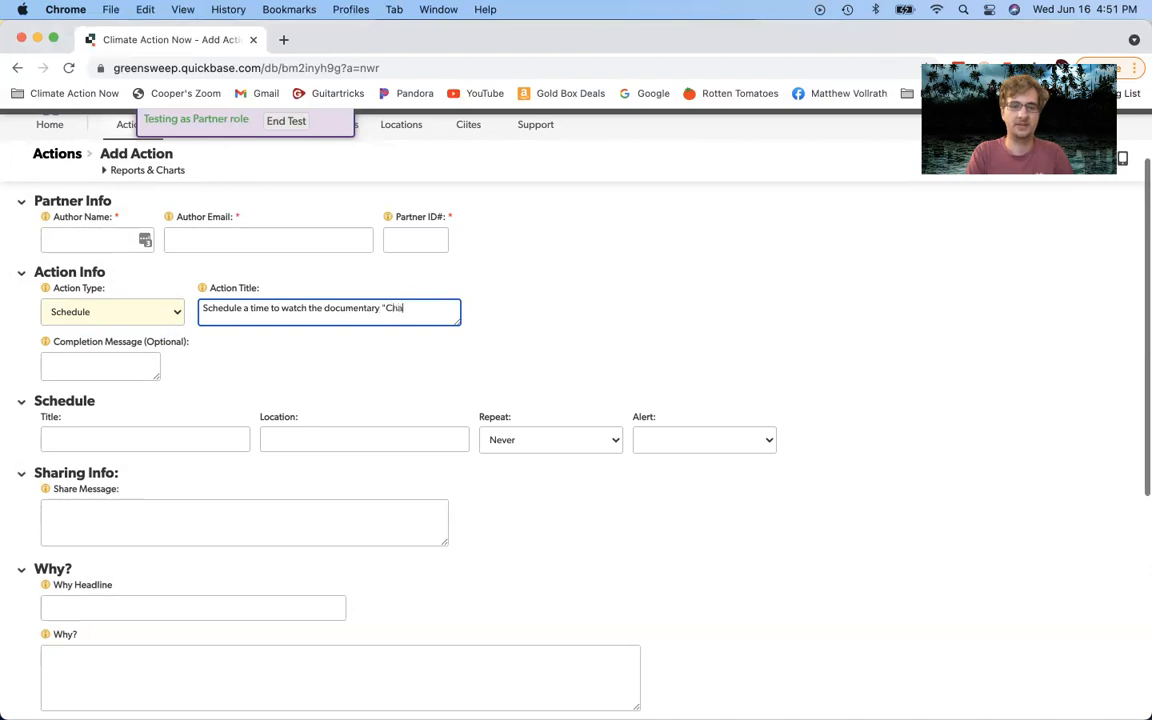
{"action": "type", "text": "sing Ice\""}
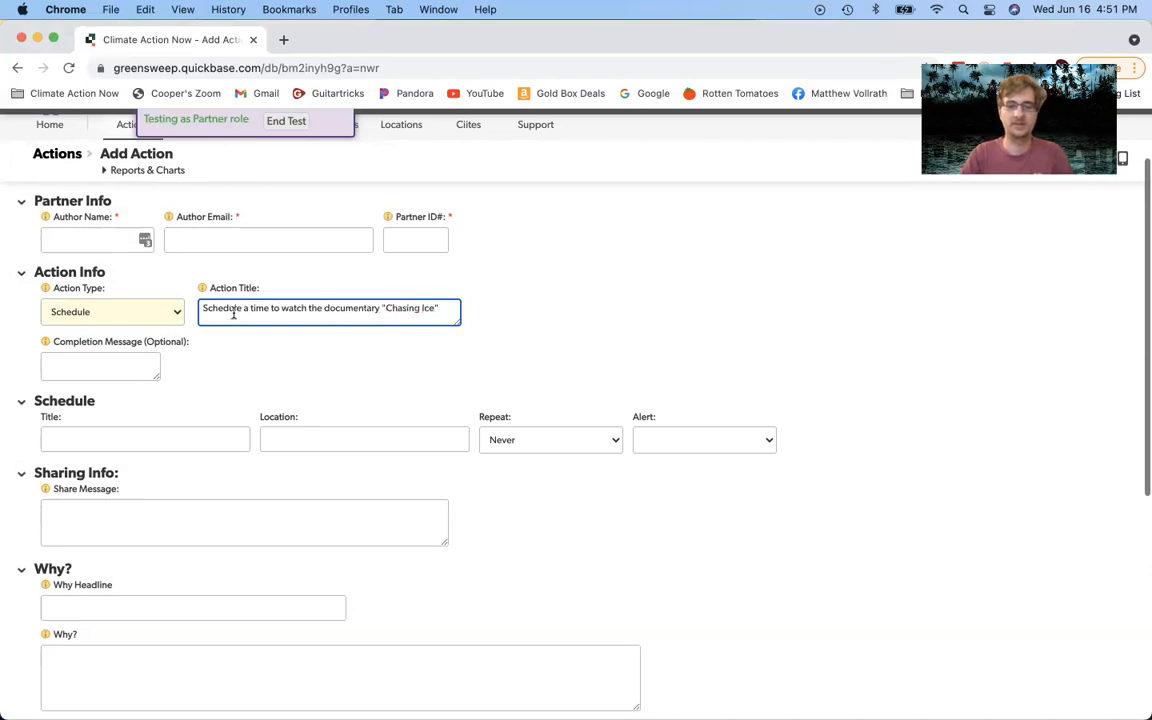
{"action": "right_click", "coordinate": [527, 308]}
{"action": "left_click", "coordinate": [481, 334]}
Step: Enter 'Watch "Chasing Ice"' as the Schedule Title
{"action": "left_click", "coordinate": [114, 437]}
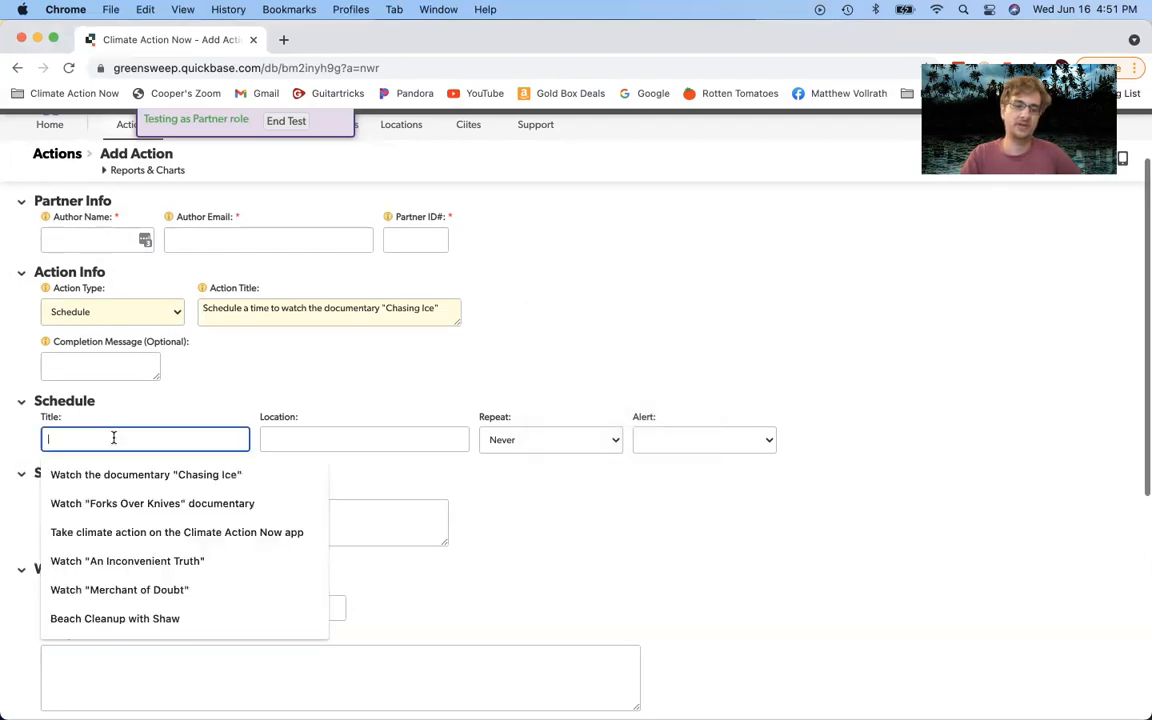
{"action": "type", "text": "Watch"}
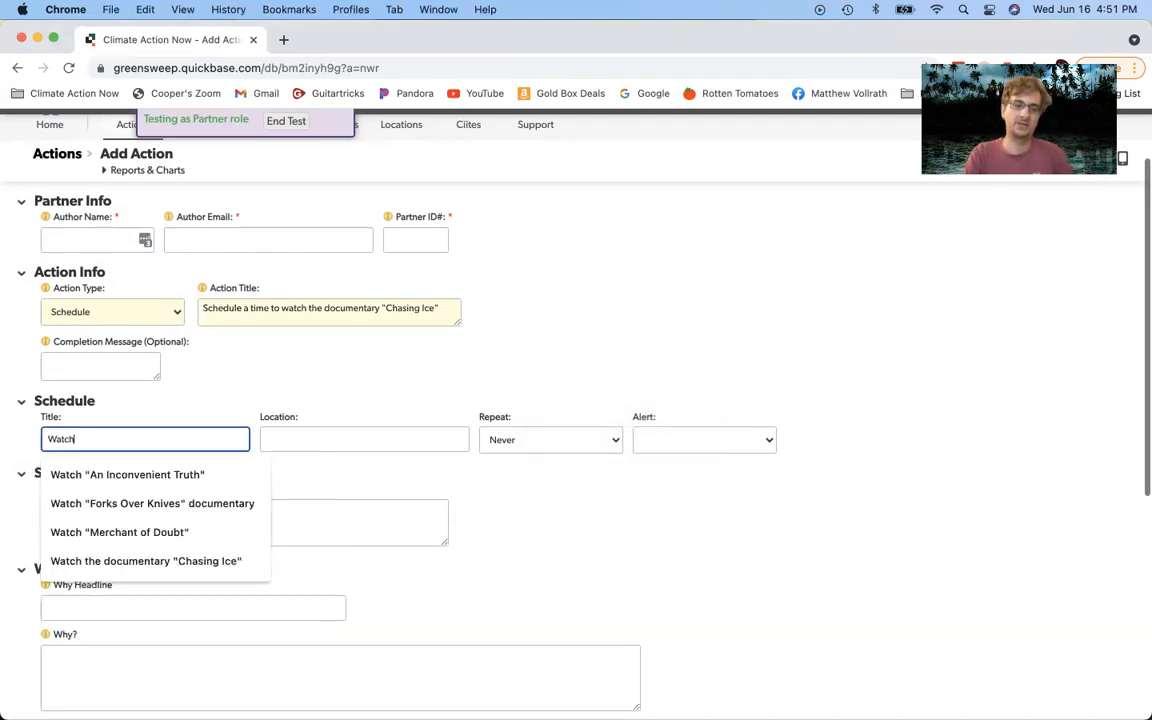
{"action": "type", "text": " \"Chasing Ice\""}
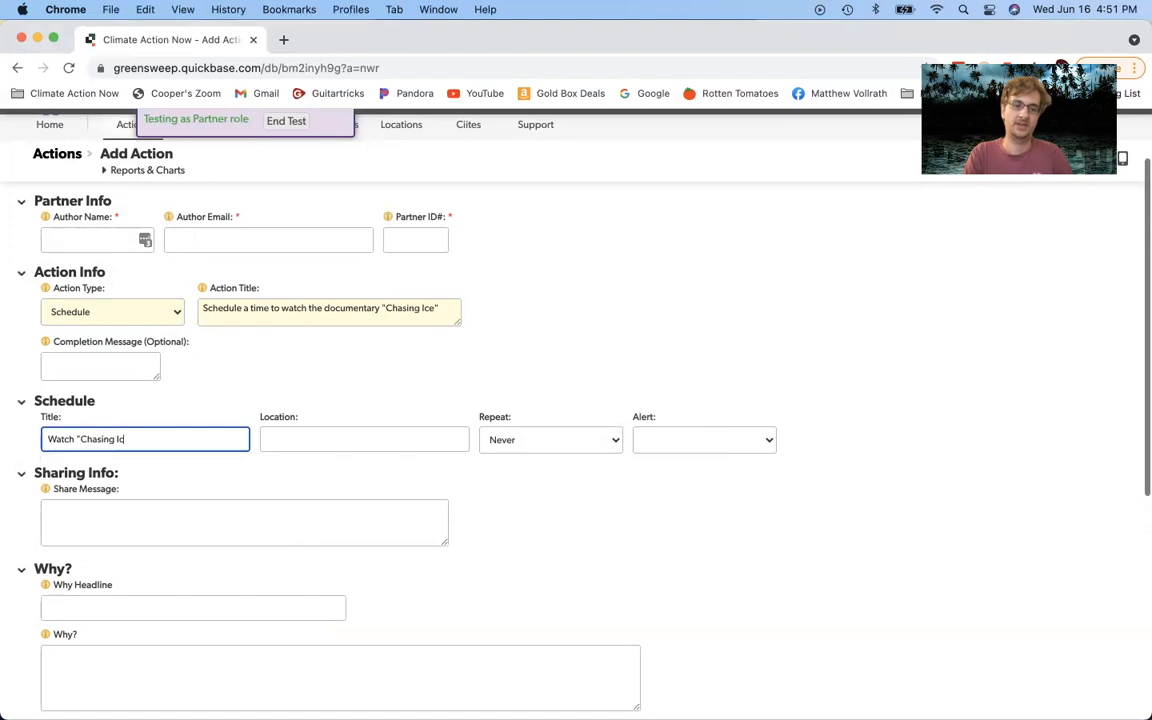
{"action": "left_click", "coordinate": [293, 430]}
{"action": "left_click", "coordinate": [383, 425]}
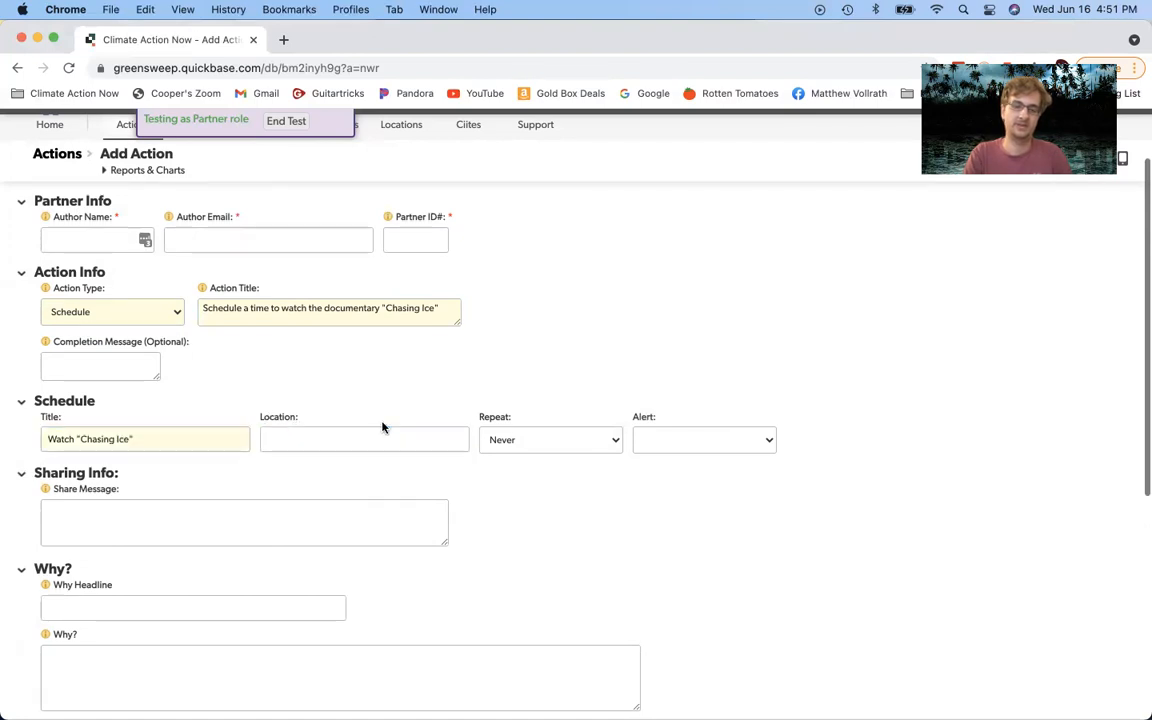
{"action": "left_click", "coordinate": [641, 441]}
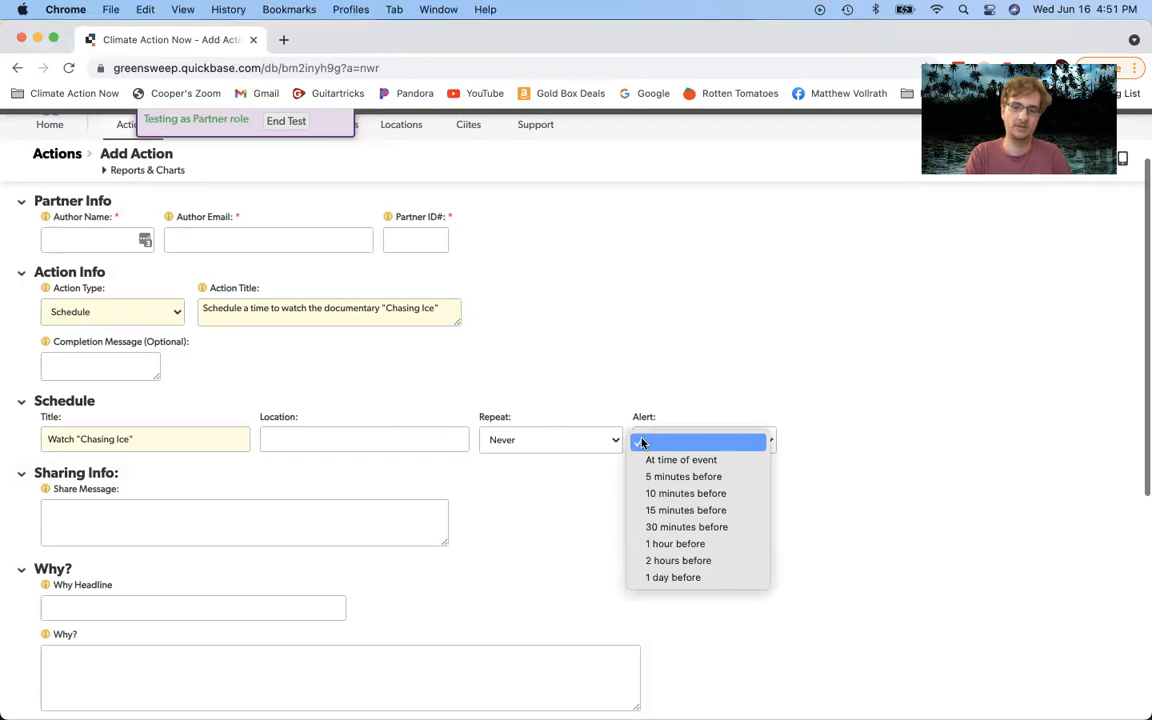
Step: Choose '2 hours before' as the schedule's alert time
{"action": "left_click", "coordinate": [708, 561]}
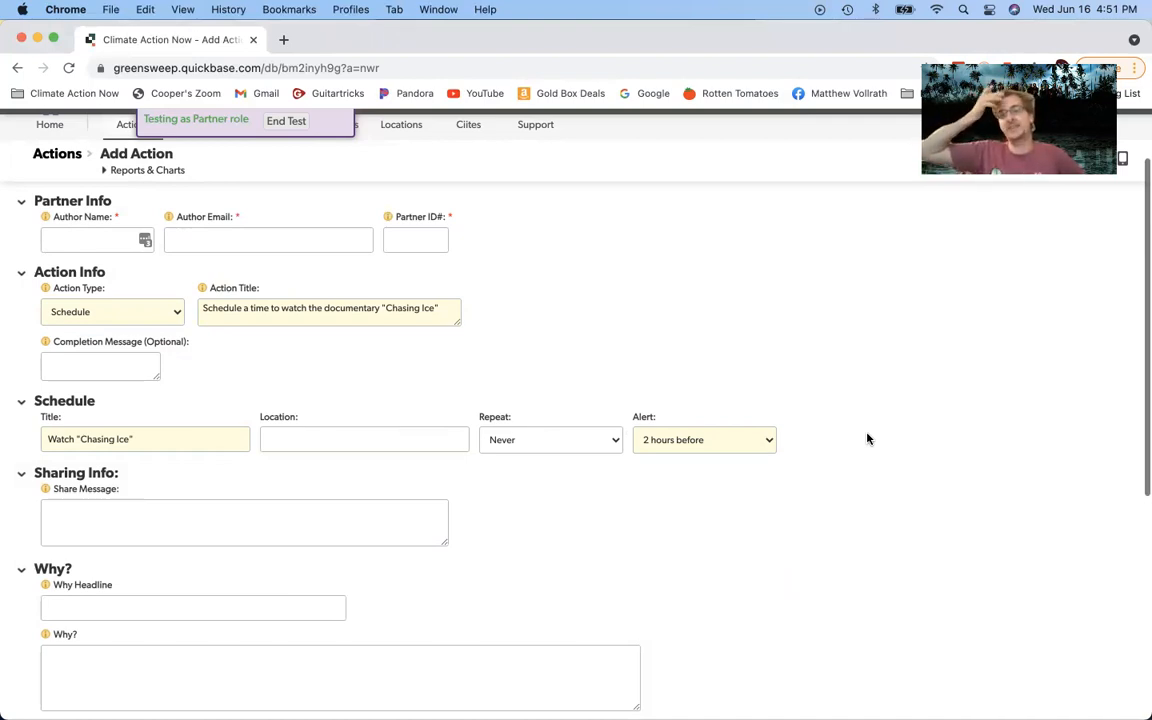
{"action": "left_click", "coordinate": [672, 436]}
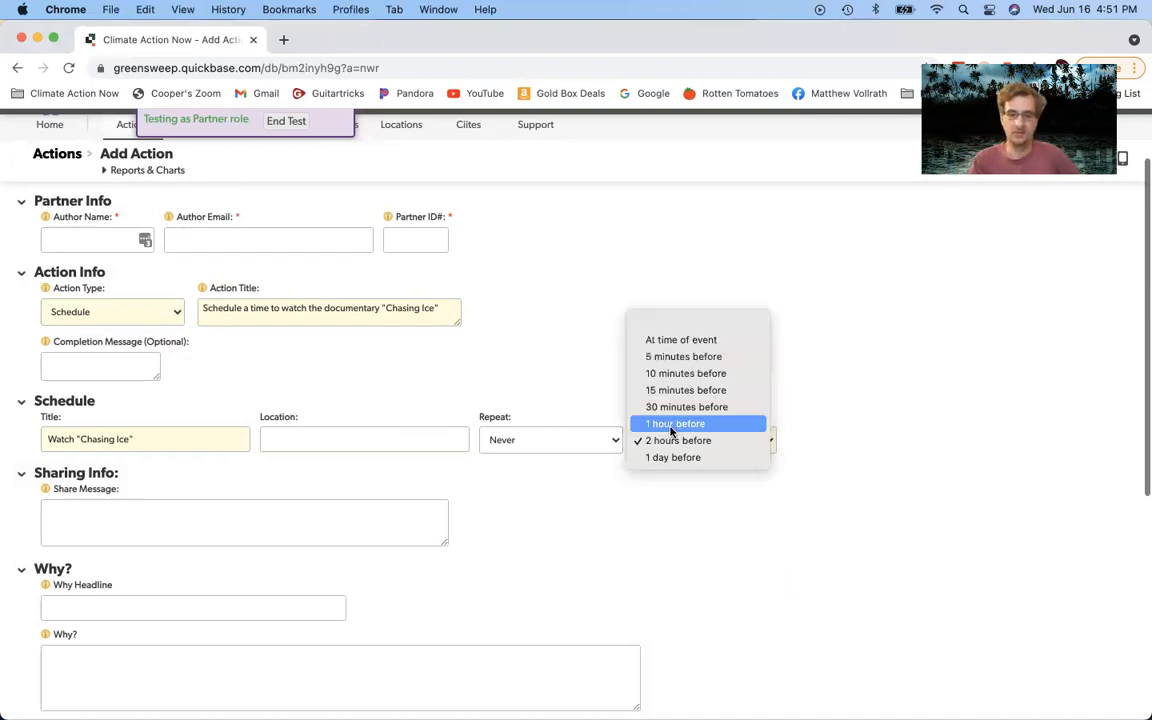
{"action": "left_click", "coordinate": [676, 441]}
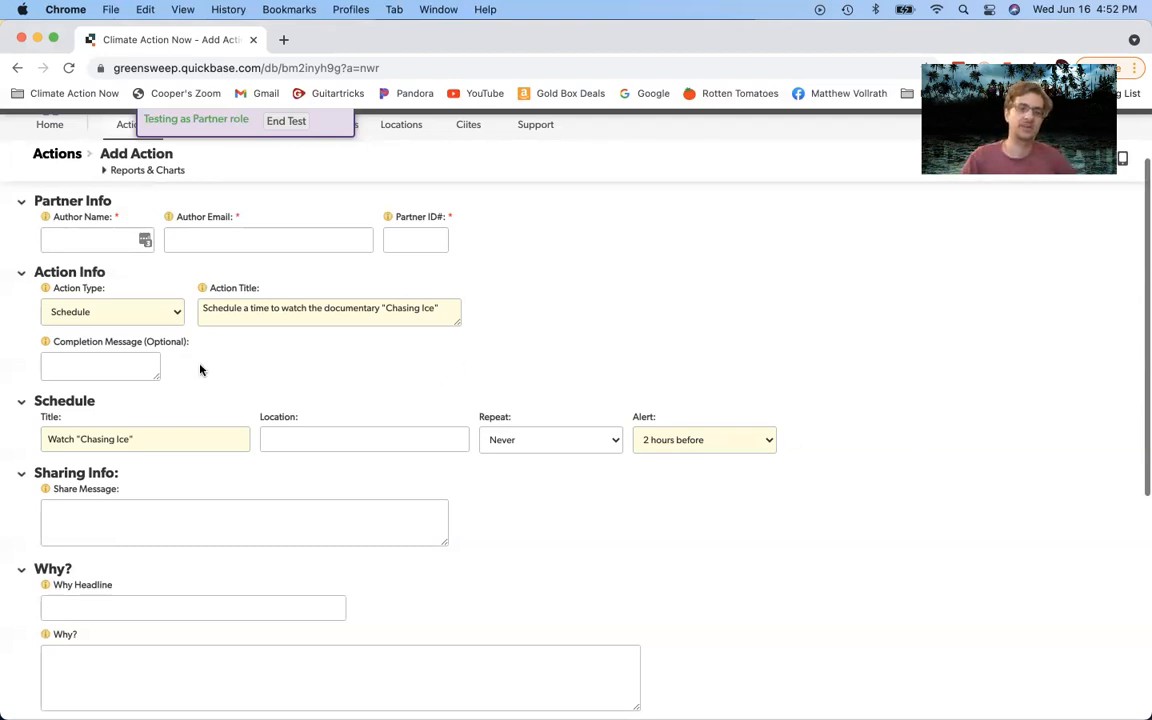
{"action": "left_click", "coordinate": [140, 312]}
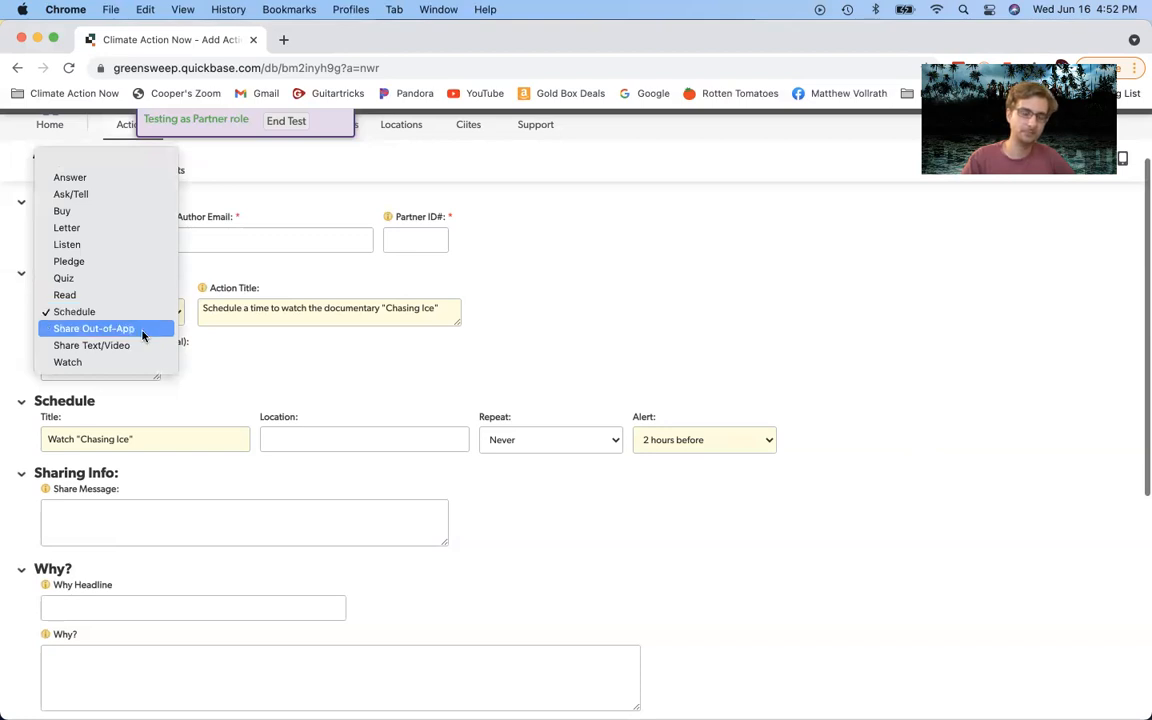
{"action": "left_click", "coordinate": [144, 330]}
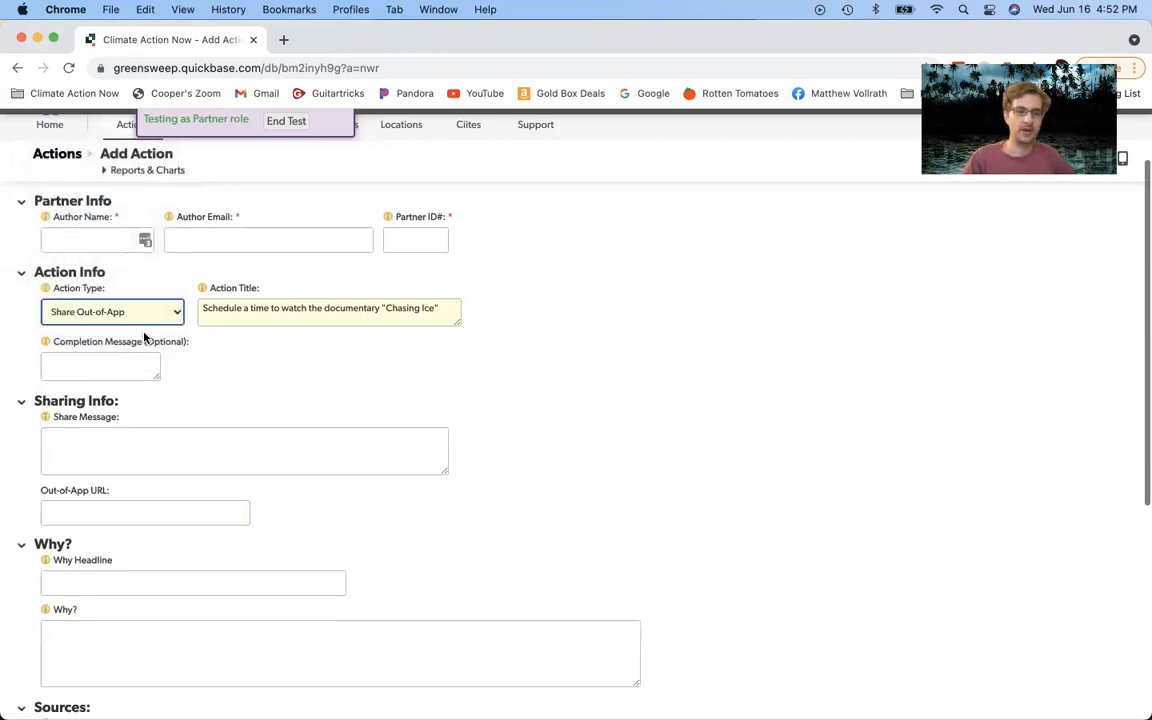
{"action": "left_click", "coordinate": [266, 405]}
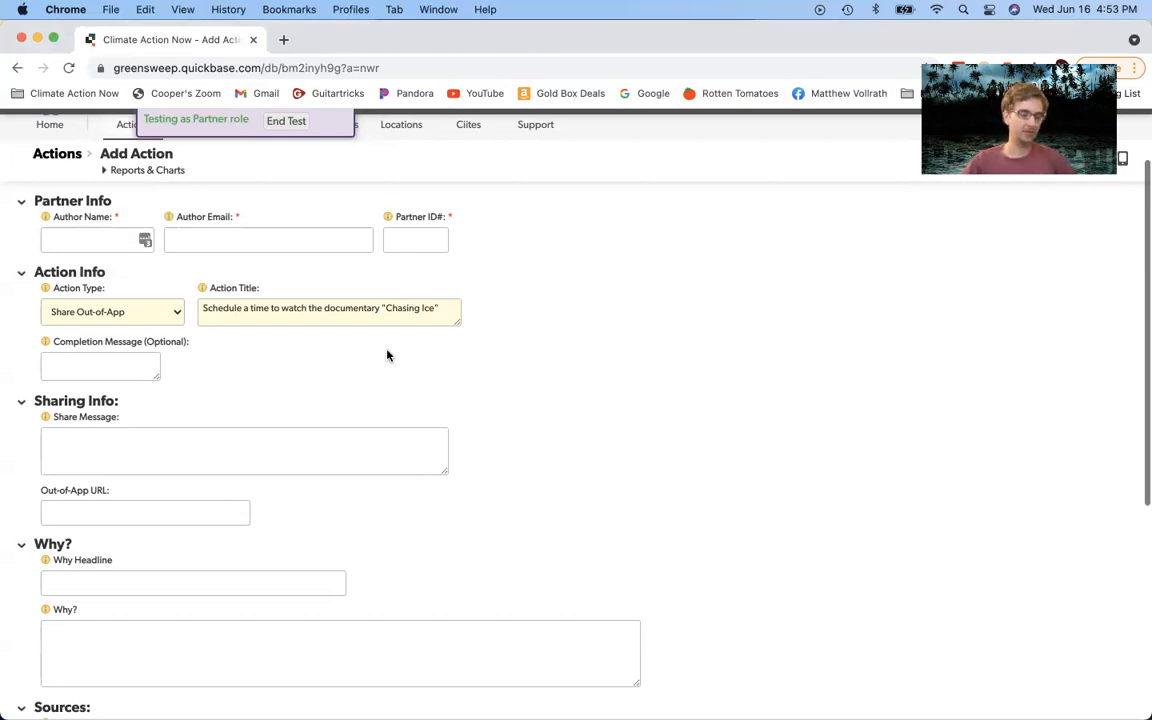
{"action": "left_click", "coordinate": [185, 458]}
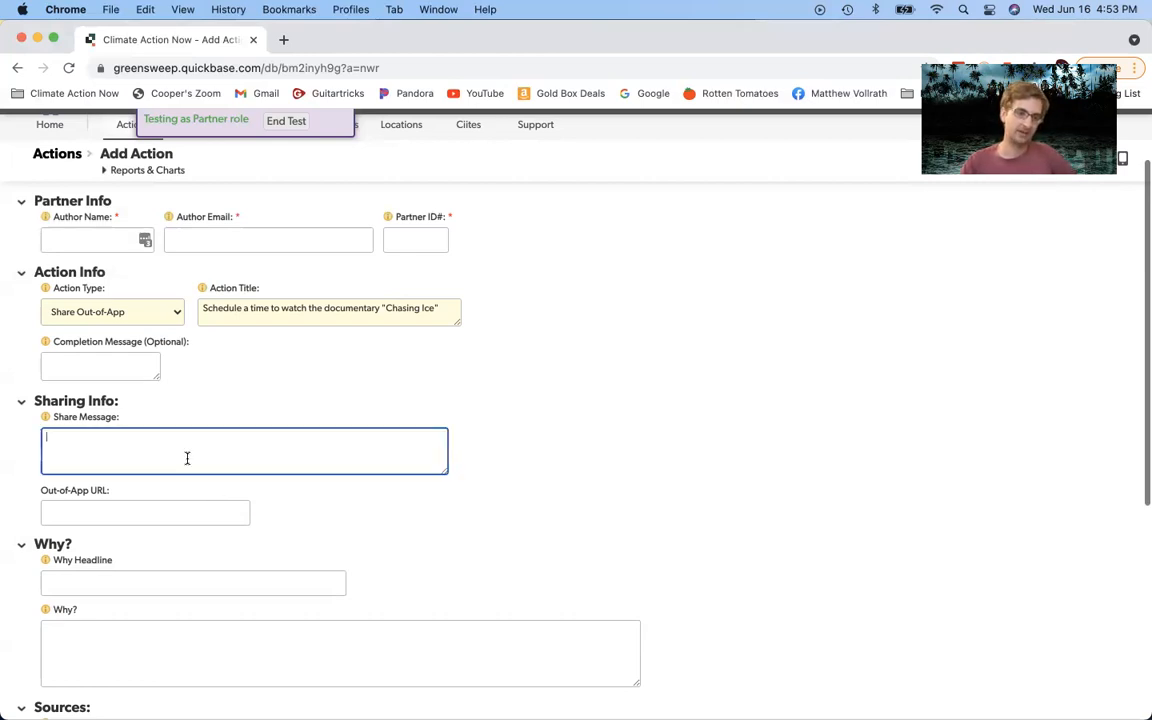
{"action": "left_click", "coordinate": [135, 510]}
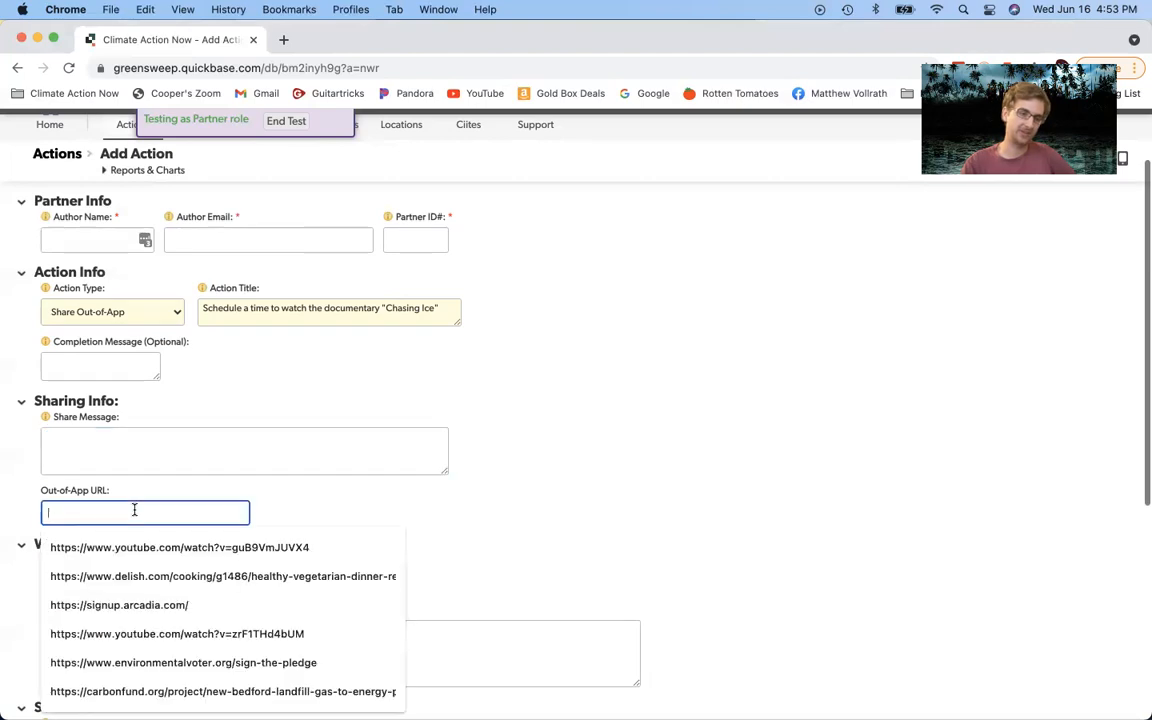
{"action": "left_click", "coordinate": [330, 503]}
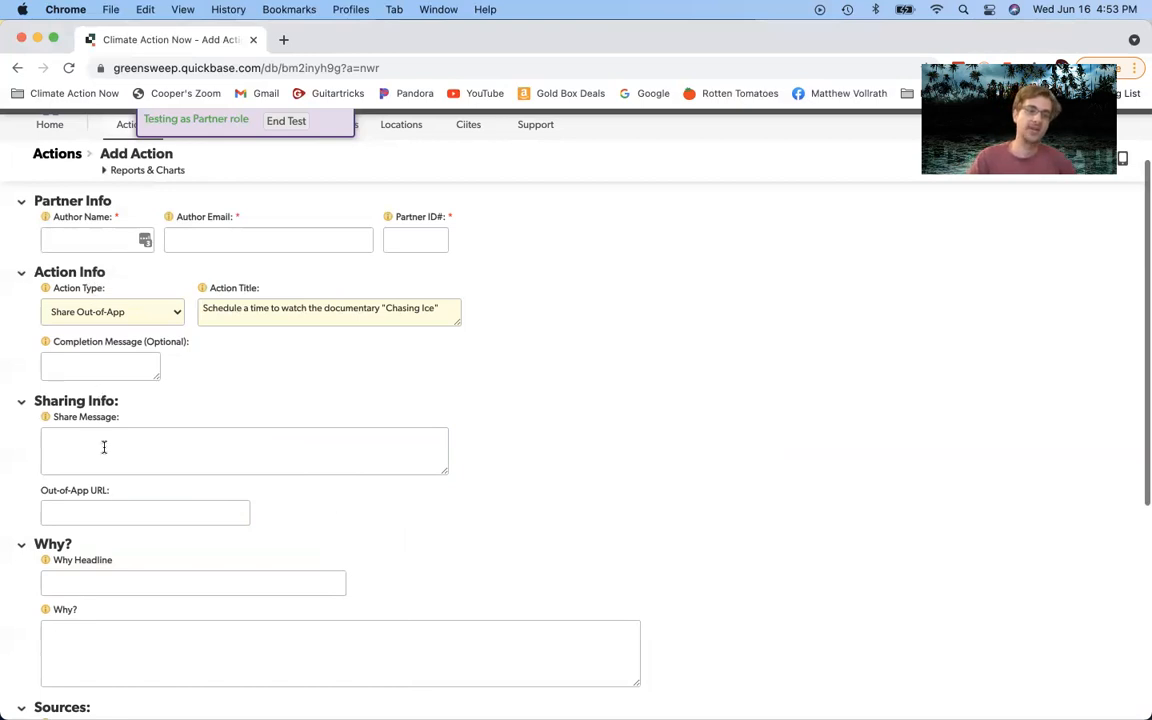
{"action": "left_click", "coordinate": [110, 511]}
{"action": "left_click", "coordinate": [220, 346]}
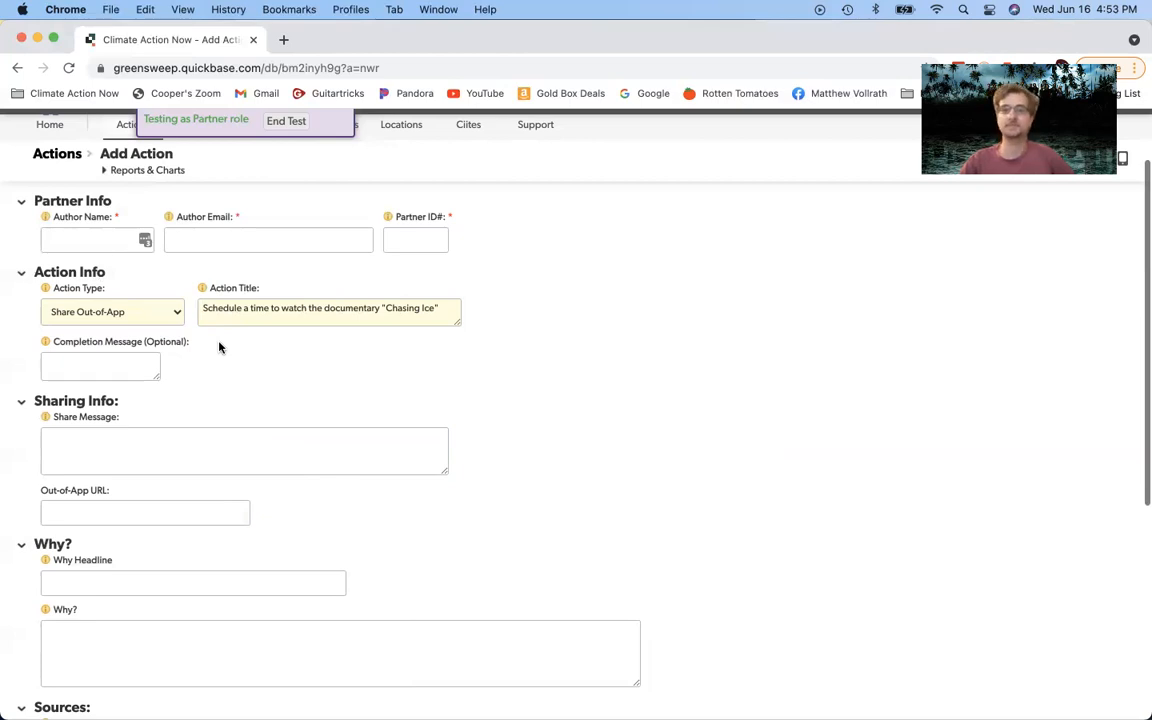
Step: Pick Share Text/Video from the Action Type list
{"action": "left_click", "coordinate": [132, 311]}
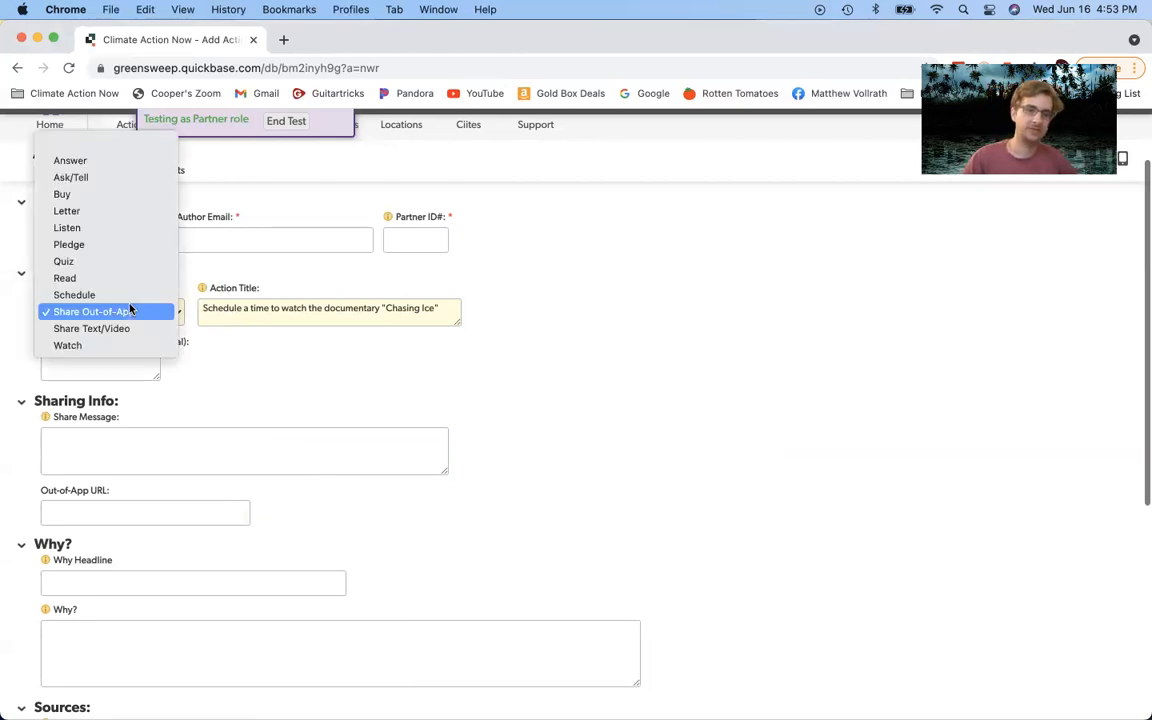
{"action": "left_click", "coordinate": [115, 328]}
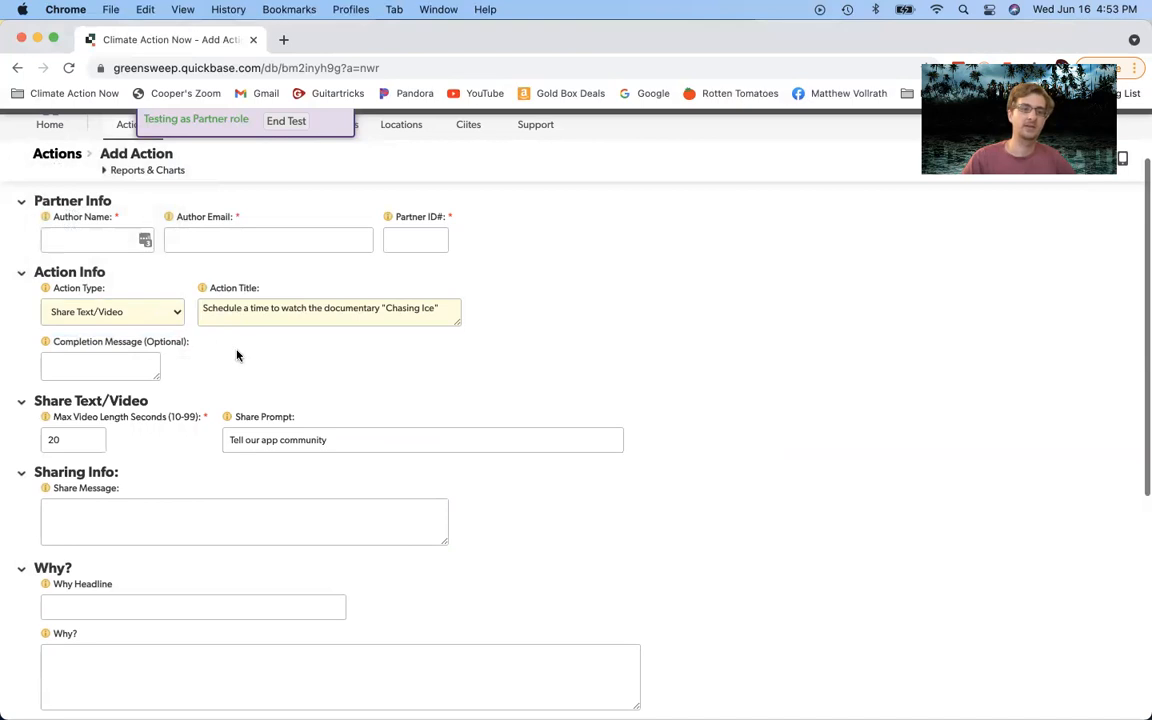
{"action": "left_click", "coordinate": [165, 311]}
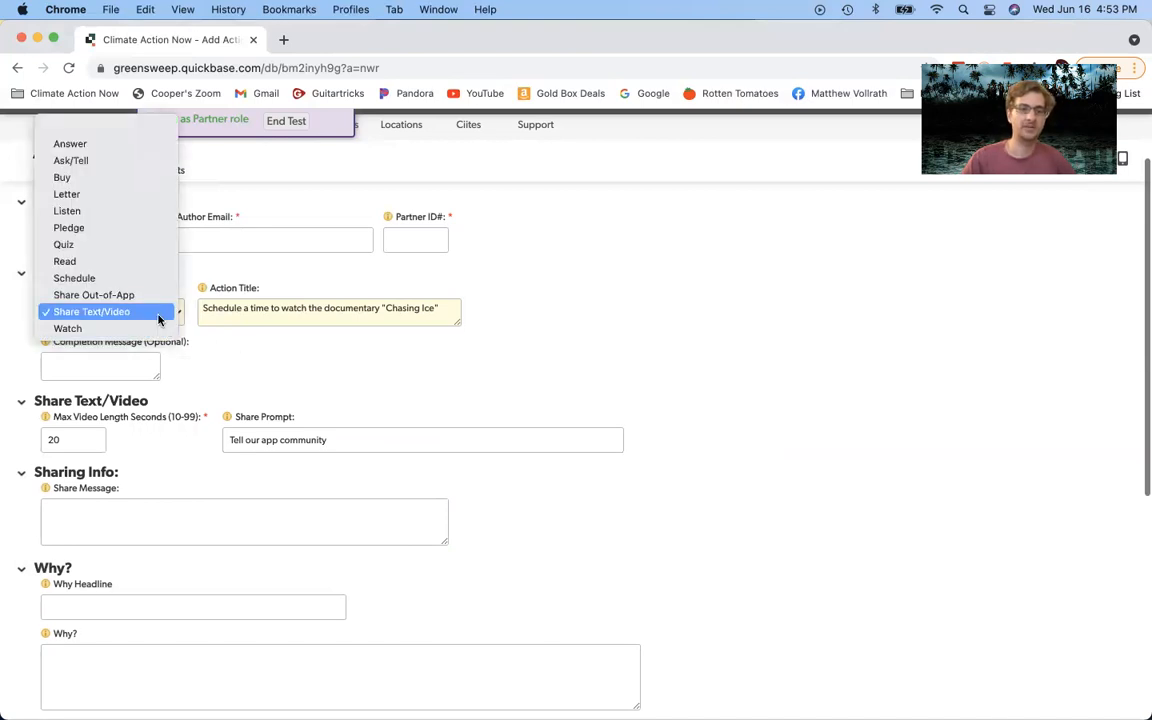
{"action": "left_click", "coordinate": [158, 313]}
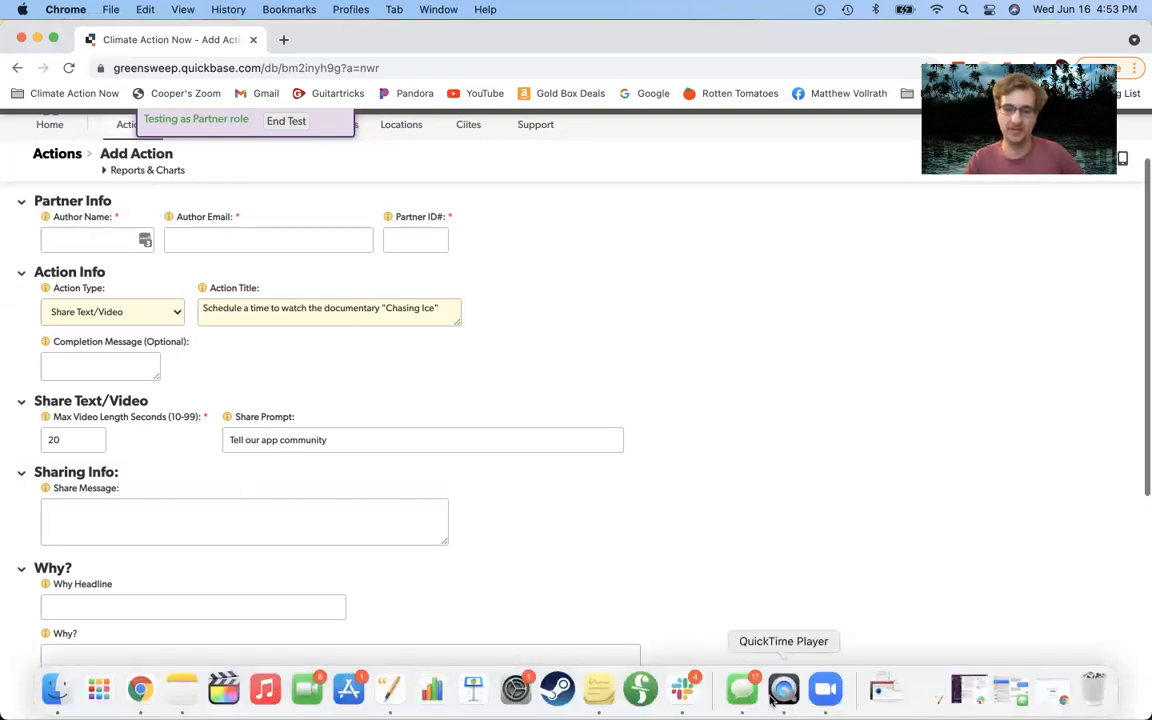
{"action": "left_click", "coordinate": [783, 692]}
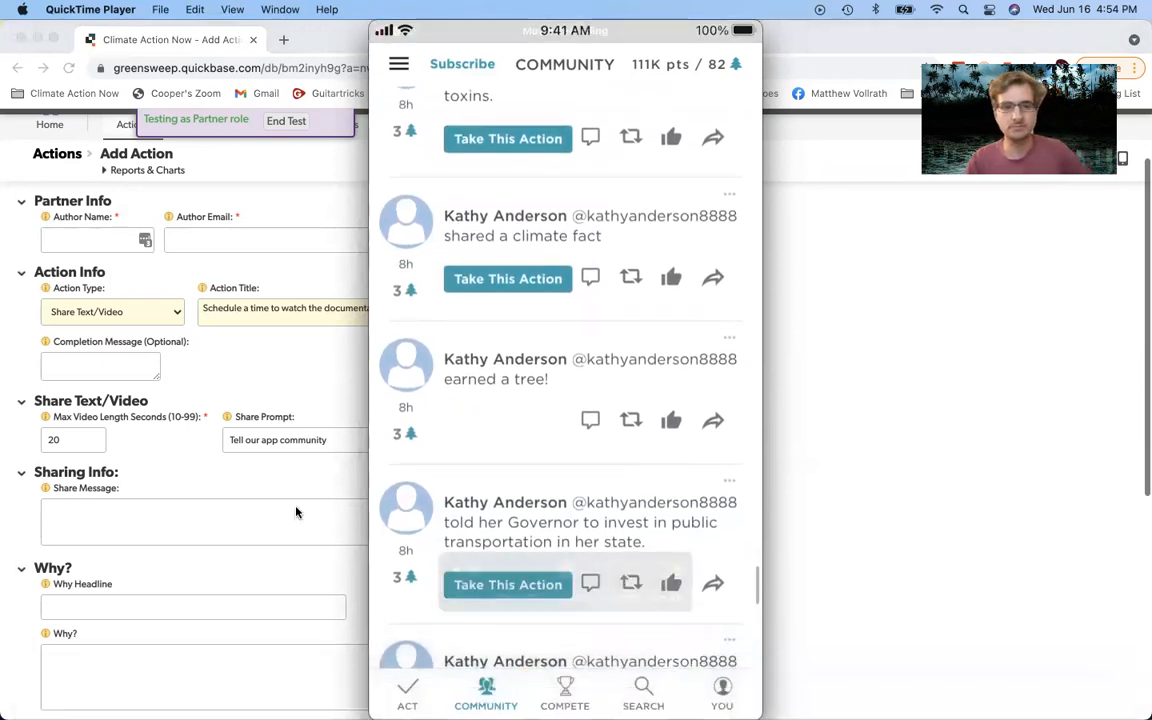
{"action": "left_click", "coordinate": [326, 40]}
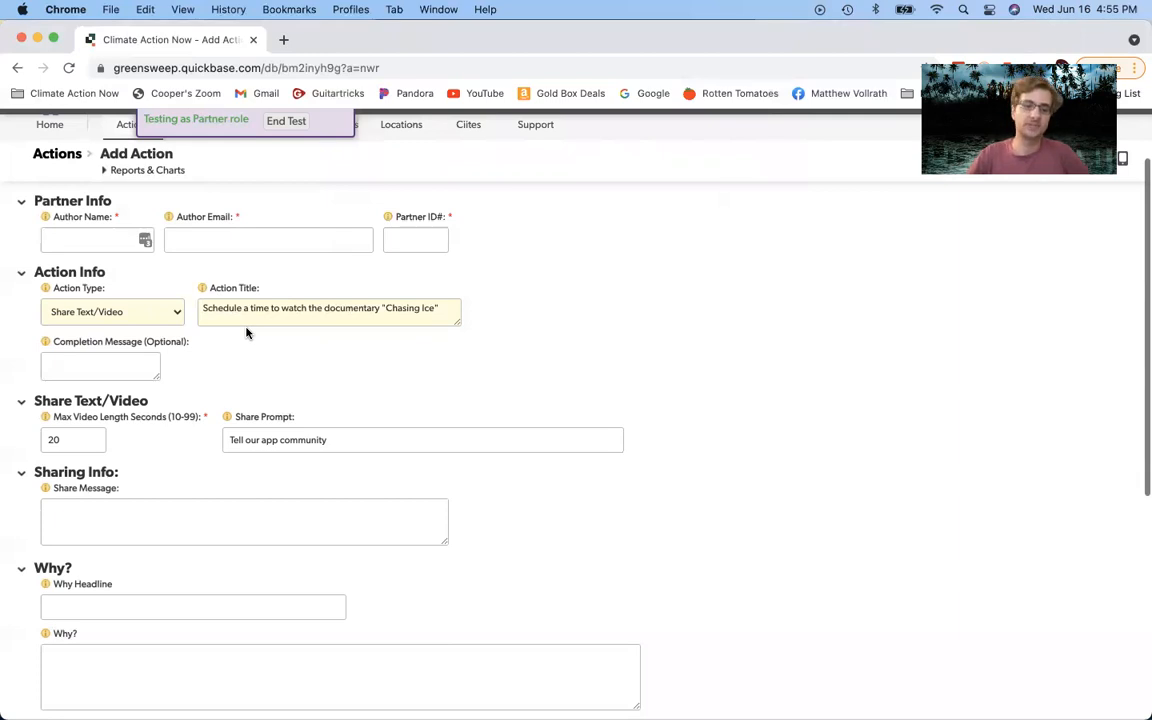
Step: Append 'about an environmental justice issue that matters to you' to the Share Prompt
{"action": "left_click", "coordinate": [360, 450]}
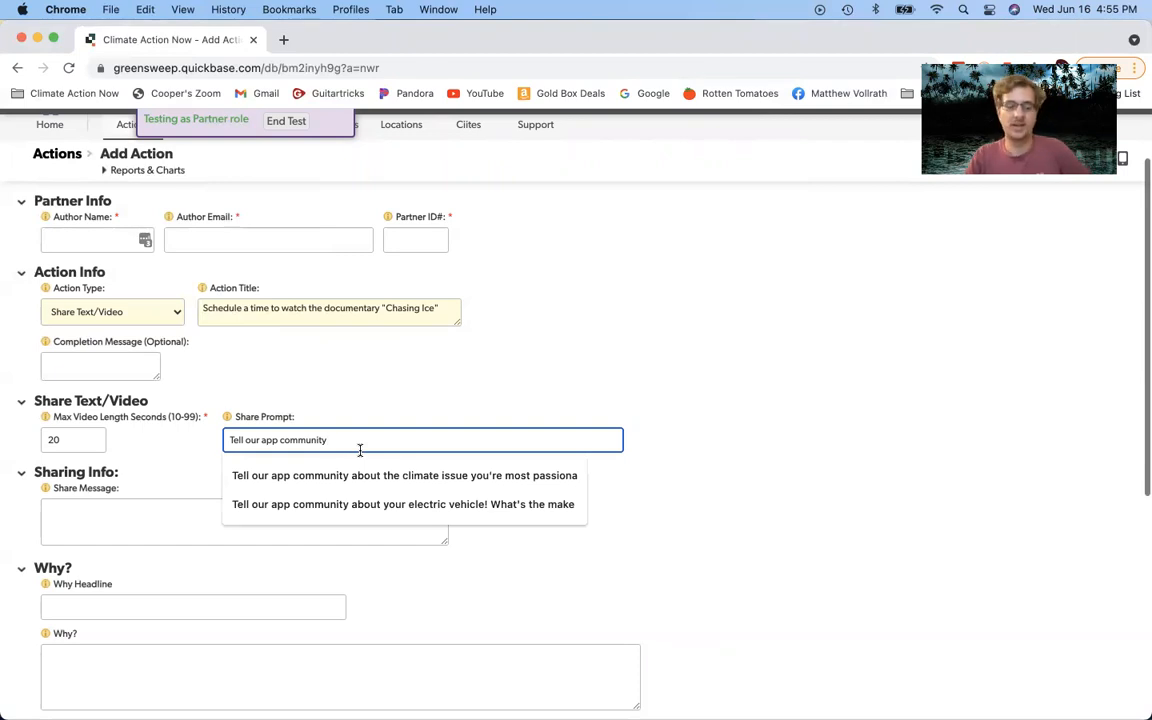
{"action": "type", "text": "a"}
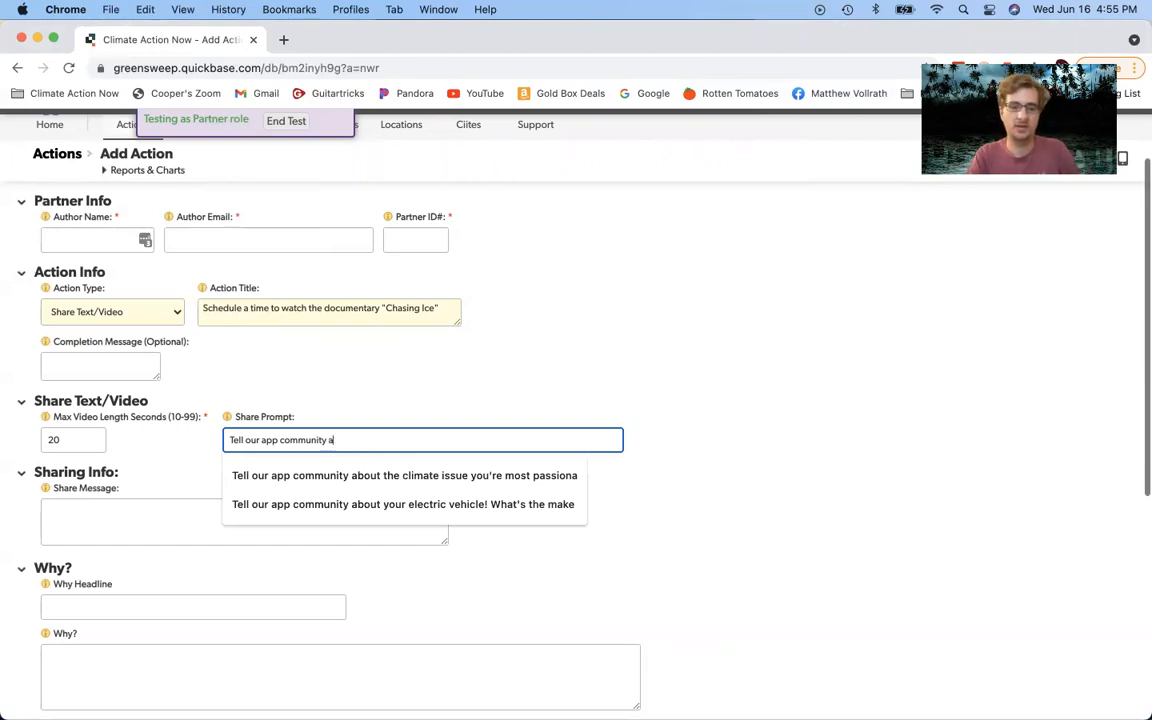
{"action": "type", "text": "bout an env"}
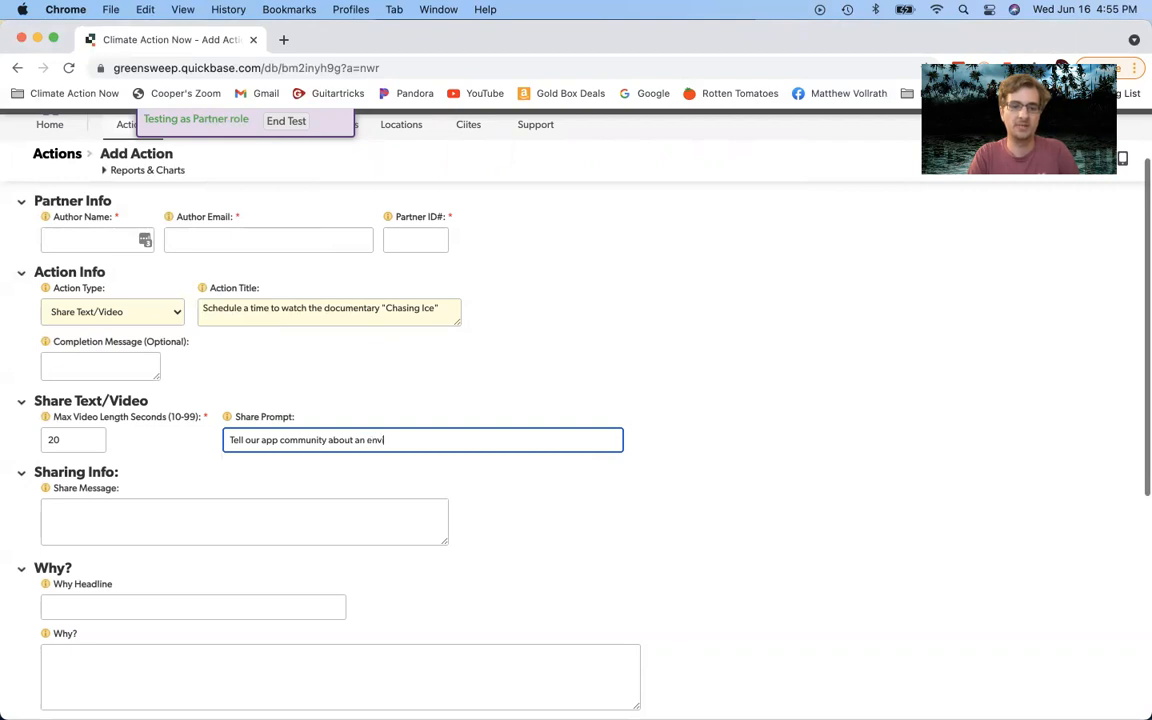
{"action": "type", "text": "ironmental justice issue that matters to you"}
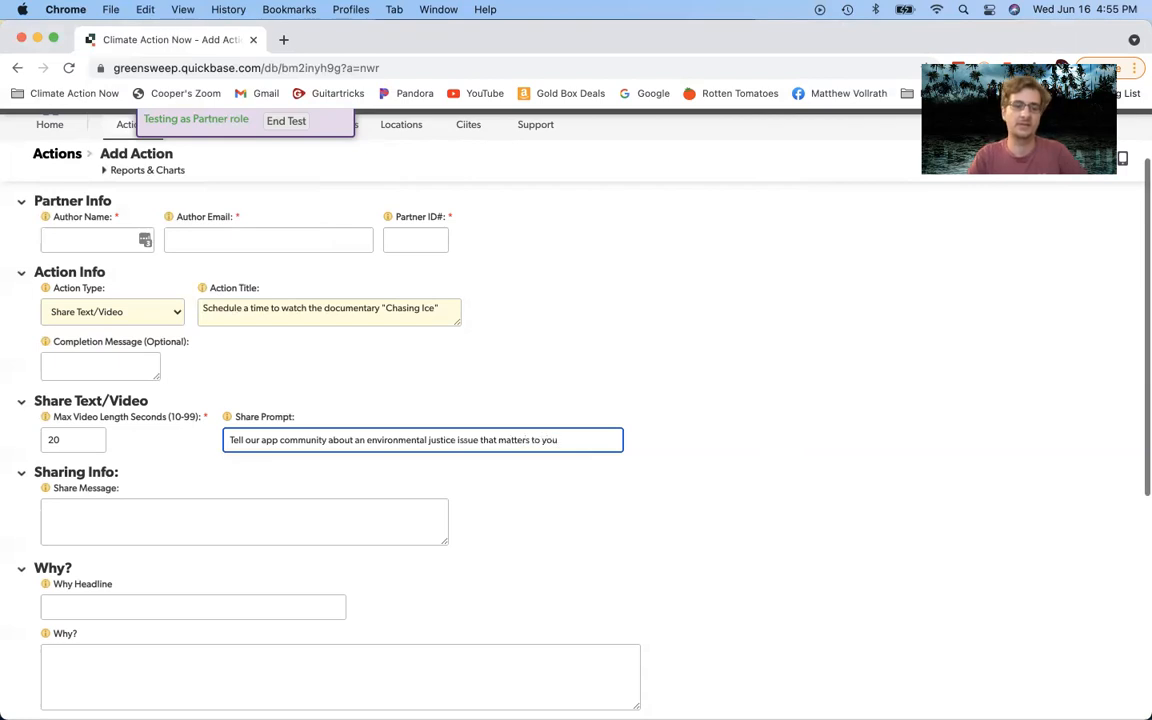
{"action": "left_click", "coordinate": [456, 372]}
{"action": "left_click", "coordinate": [78, 437]}
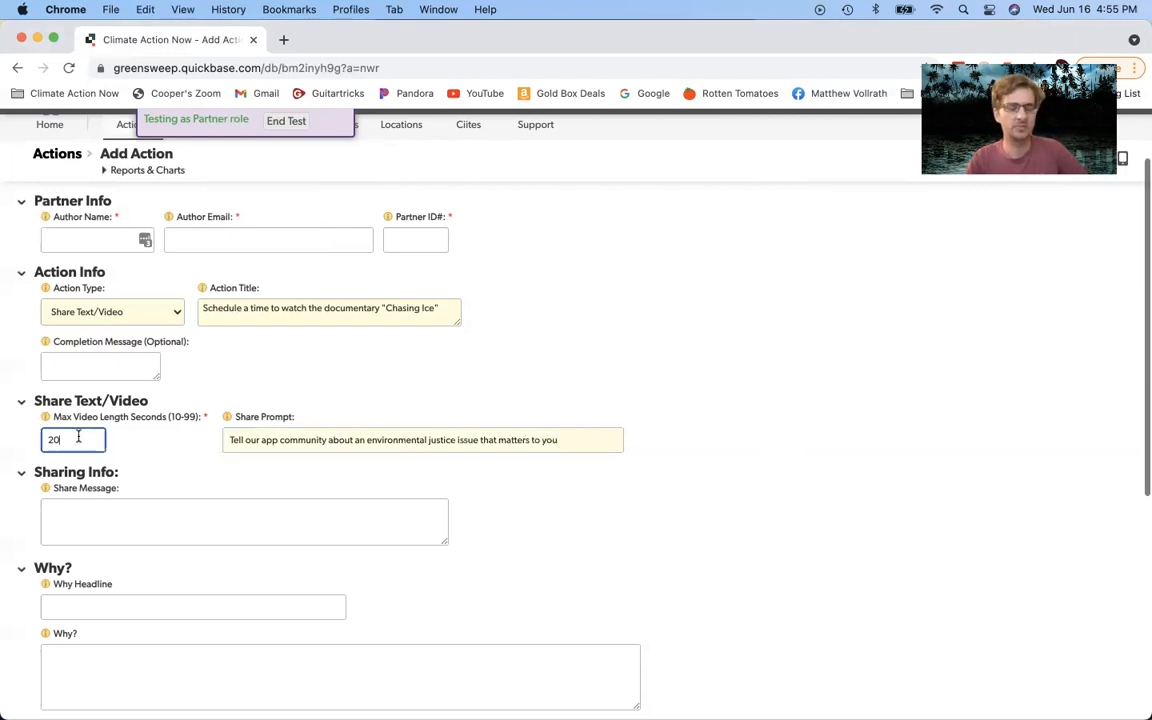
{"action": "double_click", "coordinate": [68, 440]}
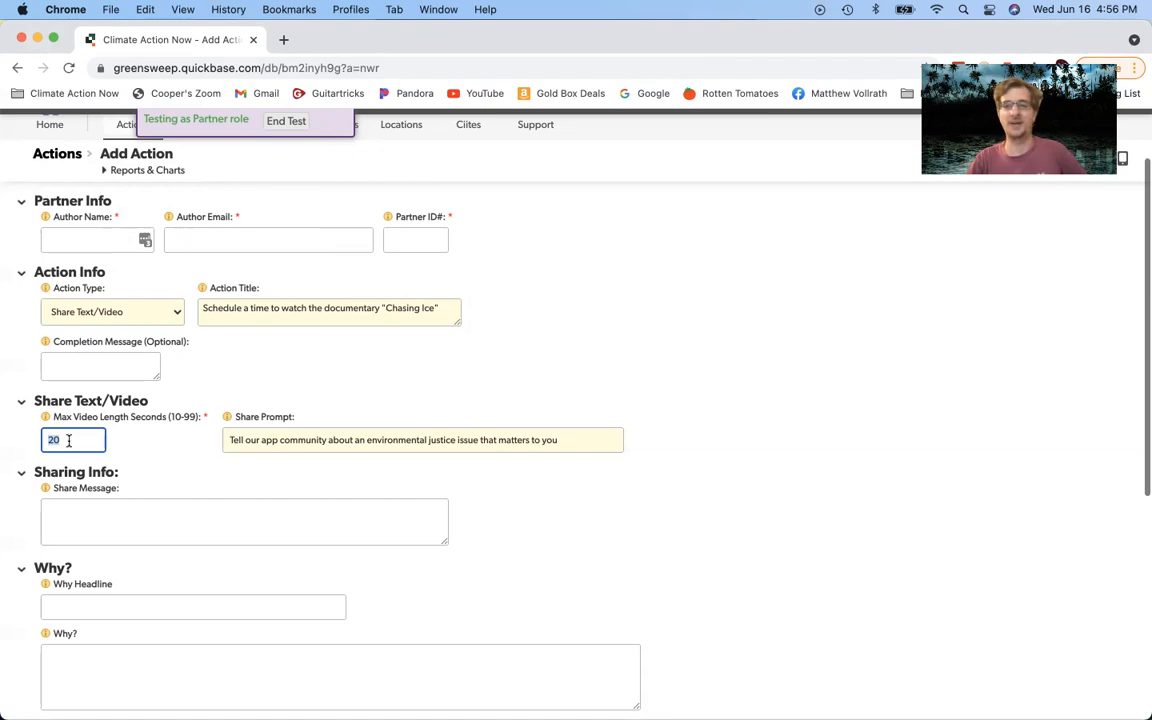
Step: Enter 60 seconds as the Max Video Length
{"action": "type", "text": "60"}
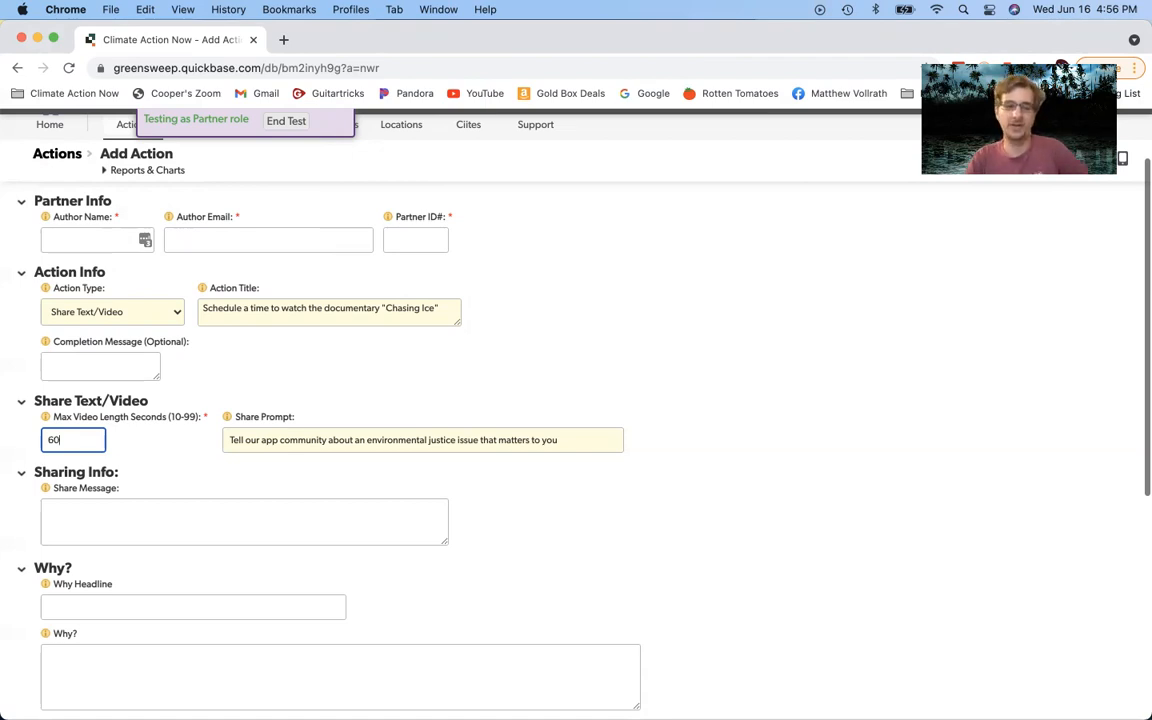
{"action": "left_click", "coordinate": [146, 471]}
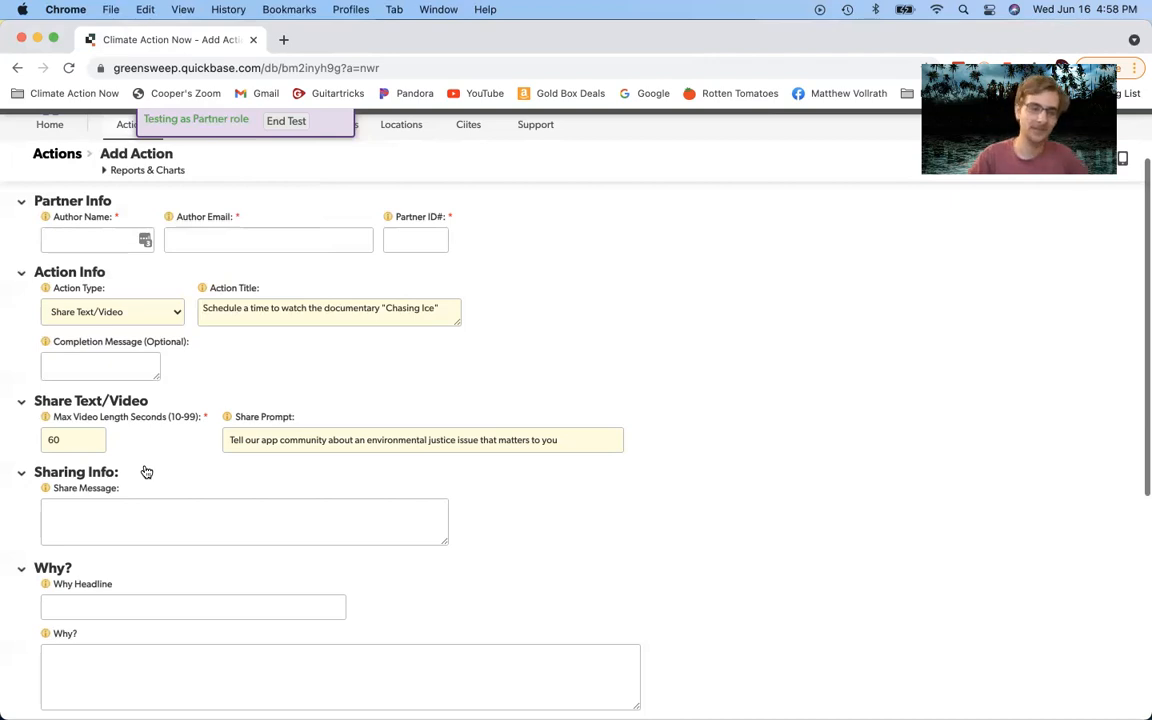
Step: Choose Watch from the Action Type list, keeping the Chasing Ice title
{"action": "left_click", "coordinate": [83, 318]}
{"action": "left_click", "coordinate": [84, 327]}
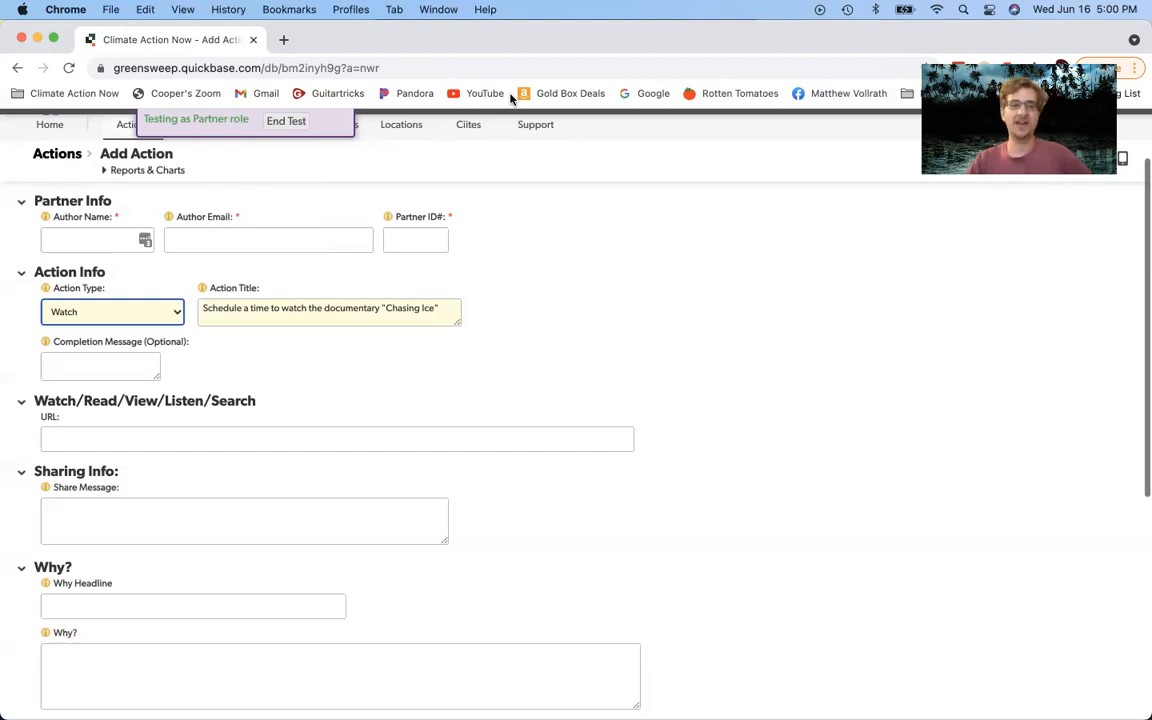
Step: Enter the author's e-mail address in Author Email, completing it from the autofill suggestion
{"action": "left_click", "coordinate": [193, 244]}
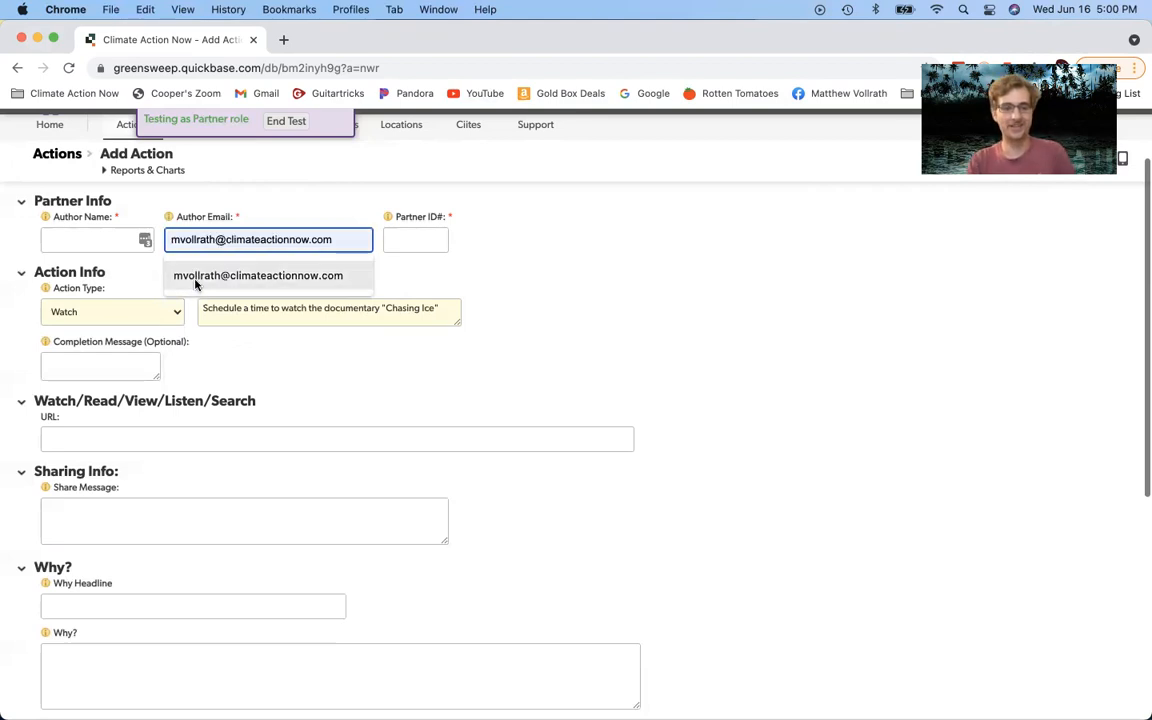
{"action": "left_click", "coordinate": [199, 278]}
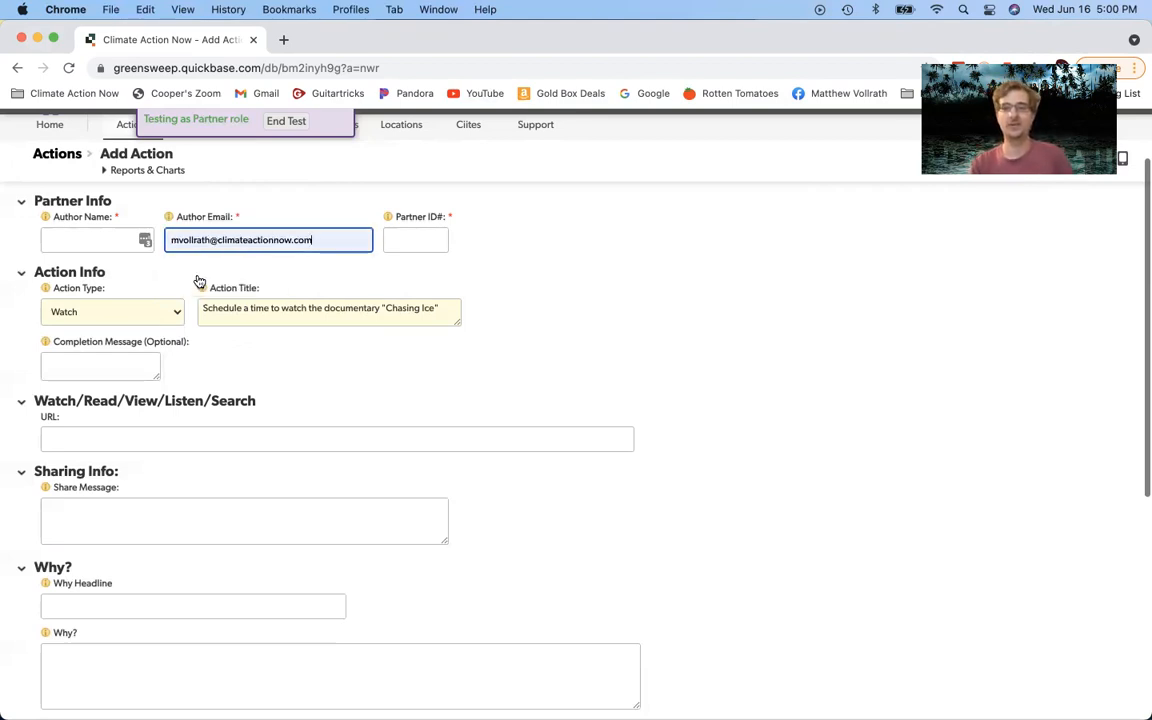